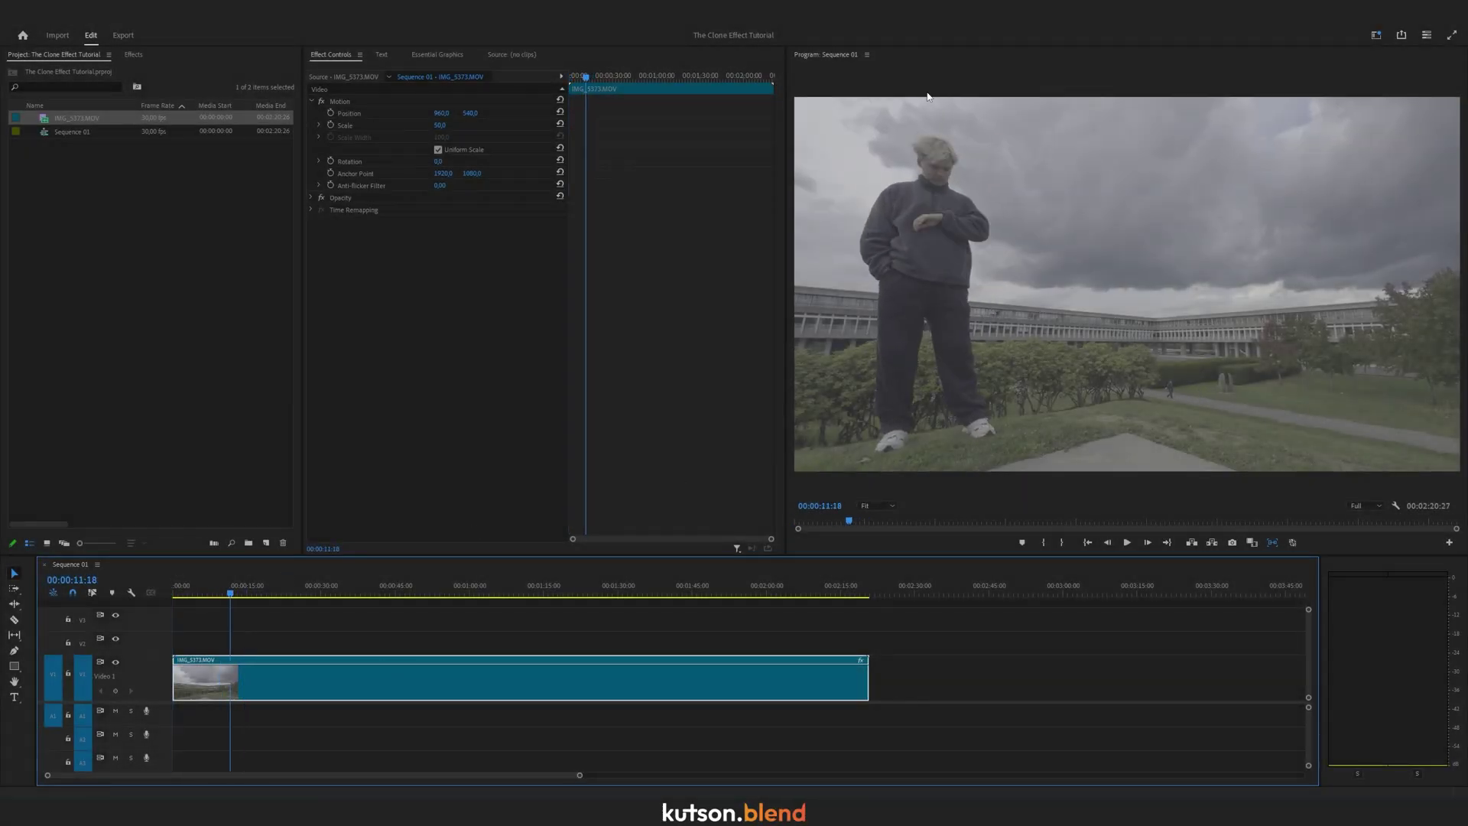
Cut the IMG_5373.MOV footage on the timeline down to three separate takes.
{"action": "left_click_drag", "start_coordinate": [449, 590], "coordinate": [626, 593]}
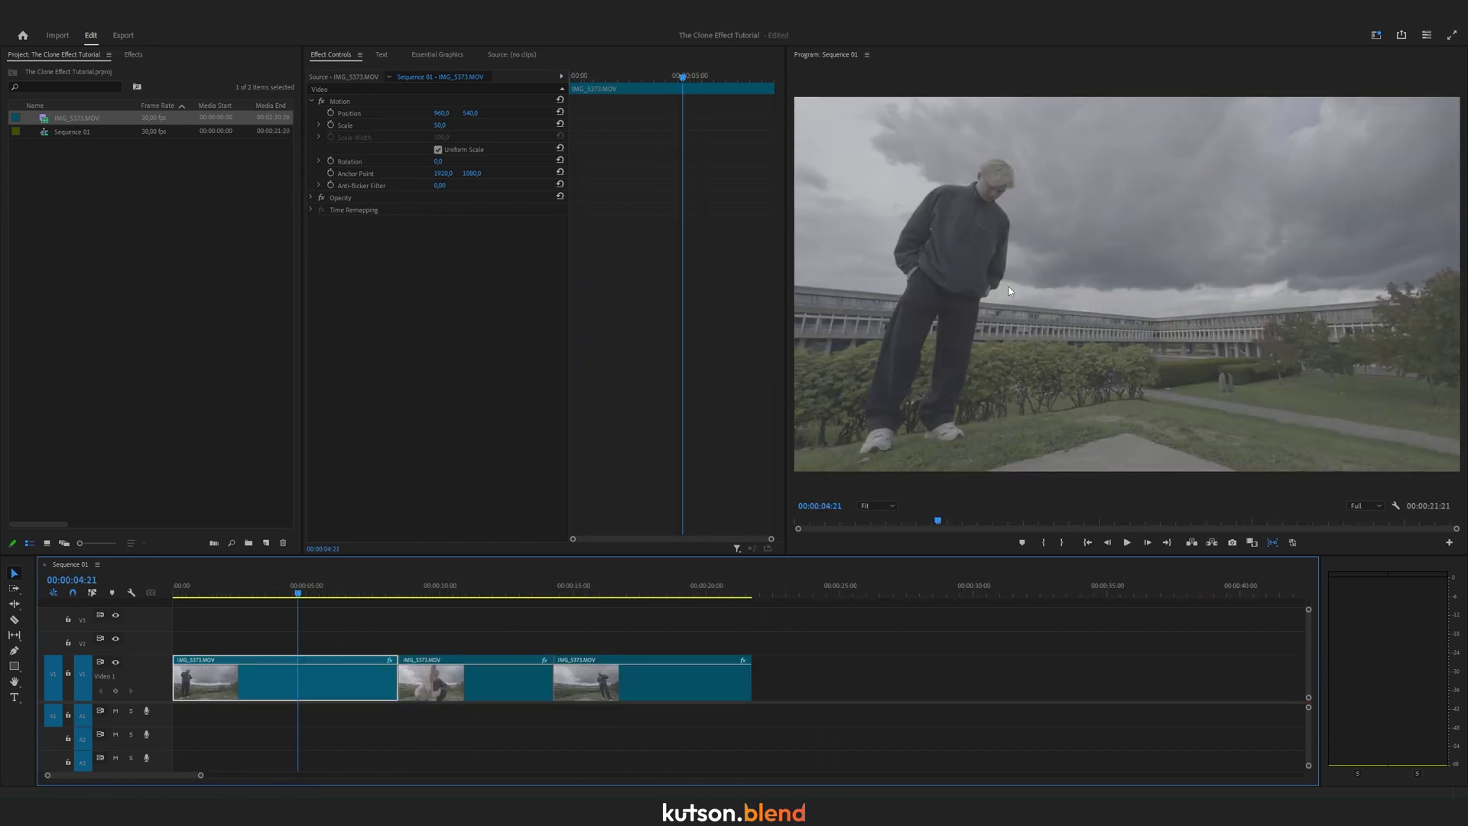
{"action": "left_click_drag", "start_coordinate": [301, 593], "coordinate": [304, 592]}
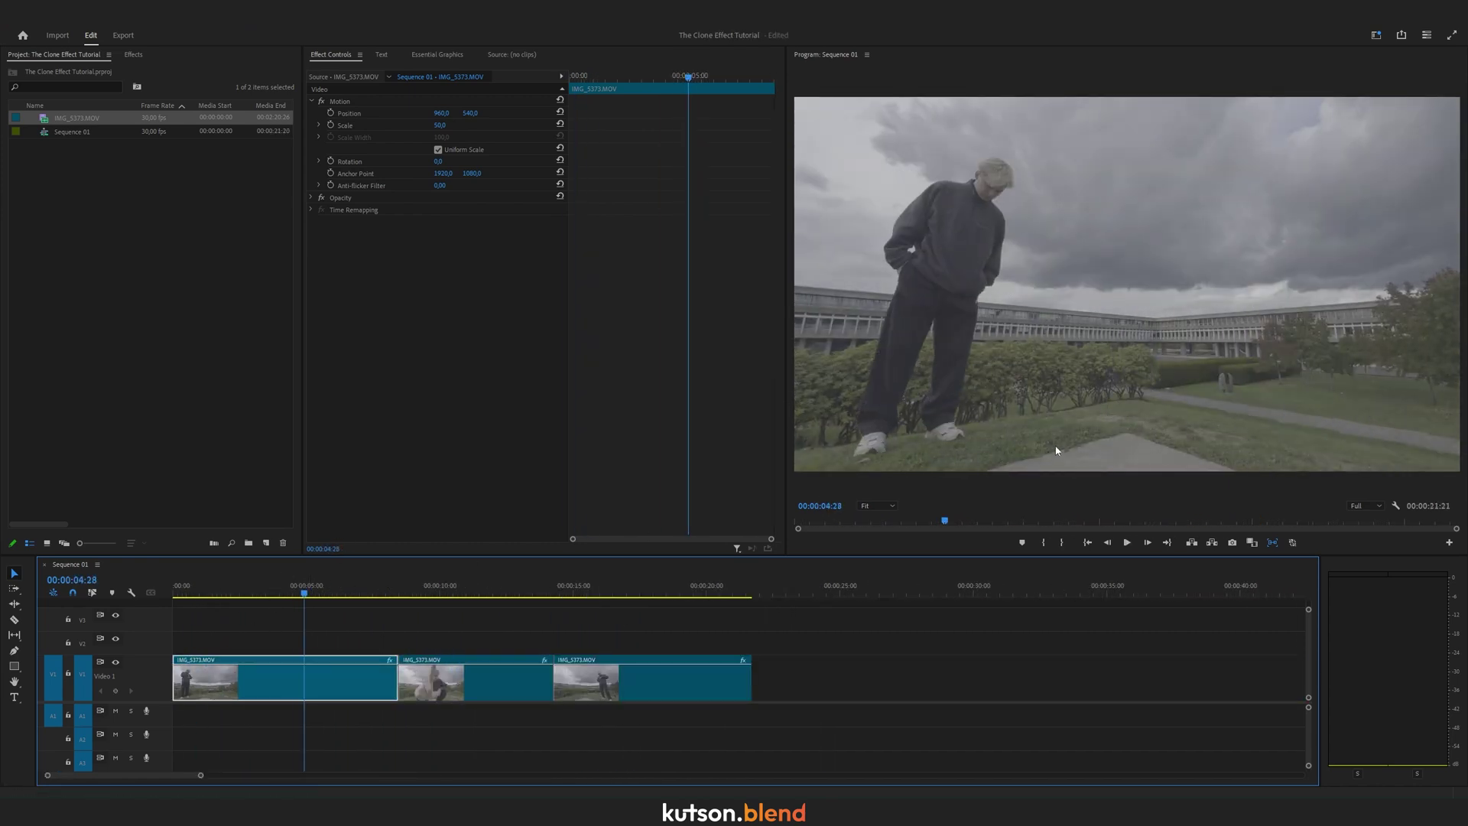
Add the Lumetri Color effect to the first clip on the timeline.
{"action": "key", "text": "space"}
{"action": "key", "text": "space"}
{"action": "key", "text": "ctrl+space"}
{"action": "type", "text": "lume"}
{"action": "key", "text": "Return"}
{"action": "key", "text": "ctrl+space"}
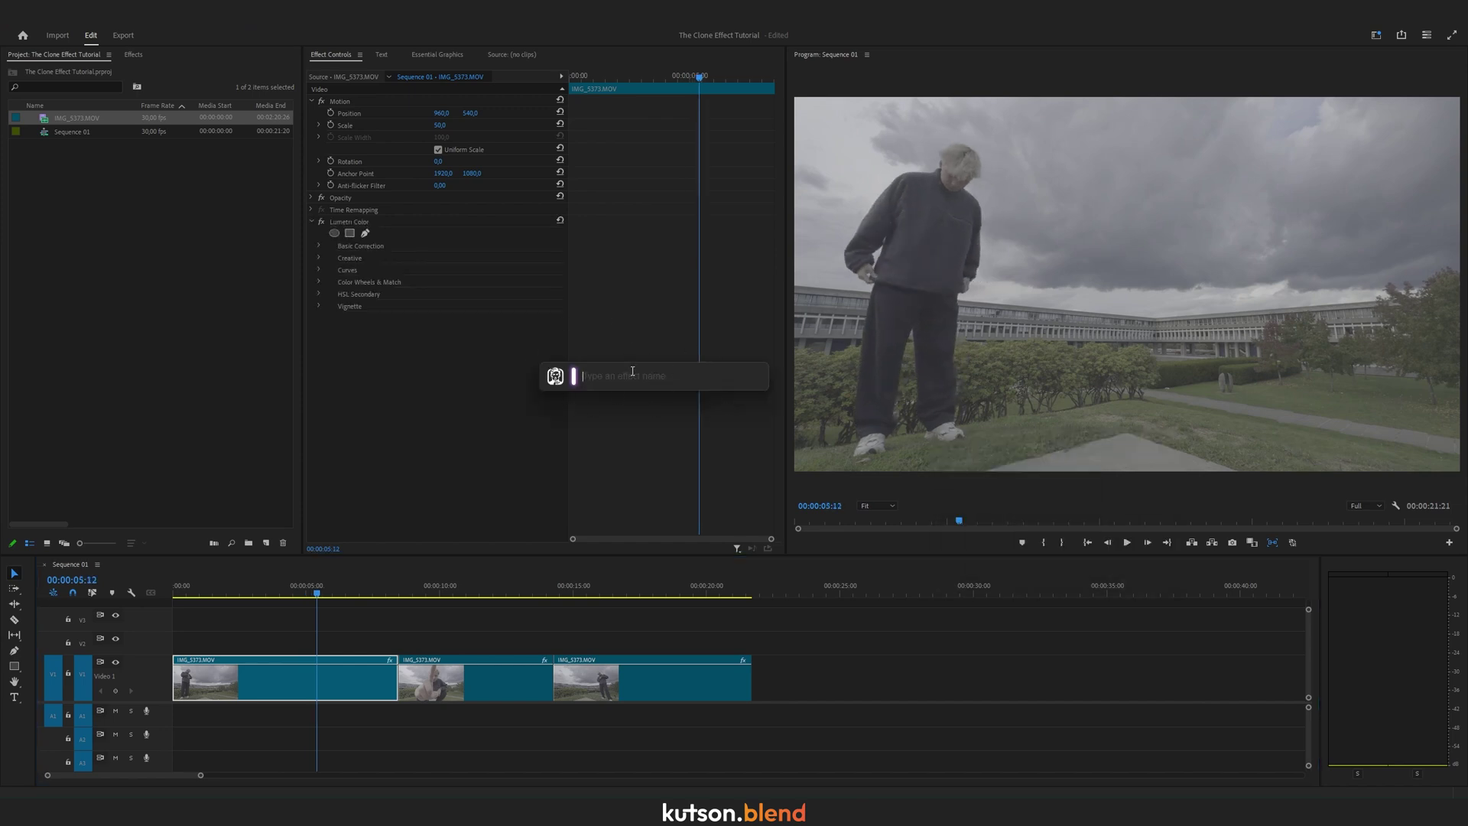
{"action": "type", "text": "lume"}
{"action": "type", "text": "Crop"}
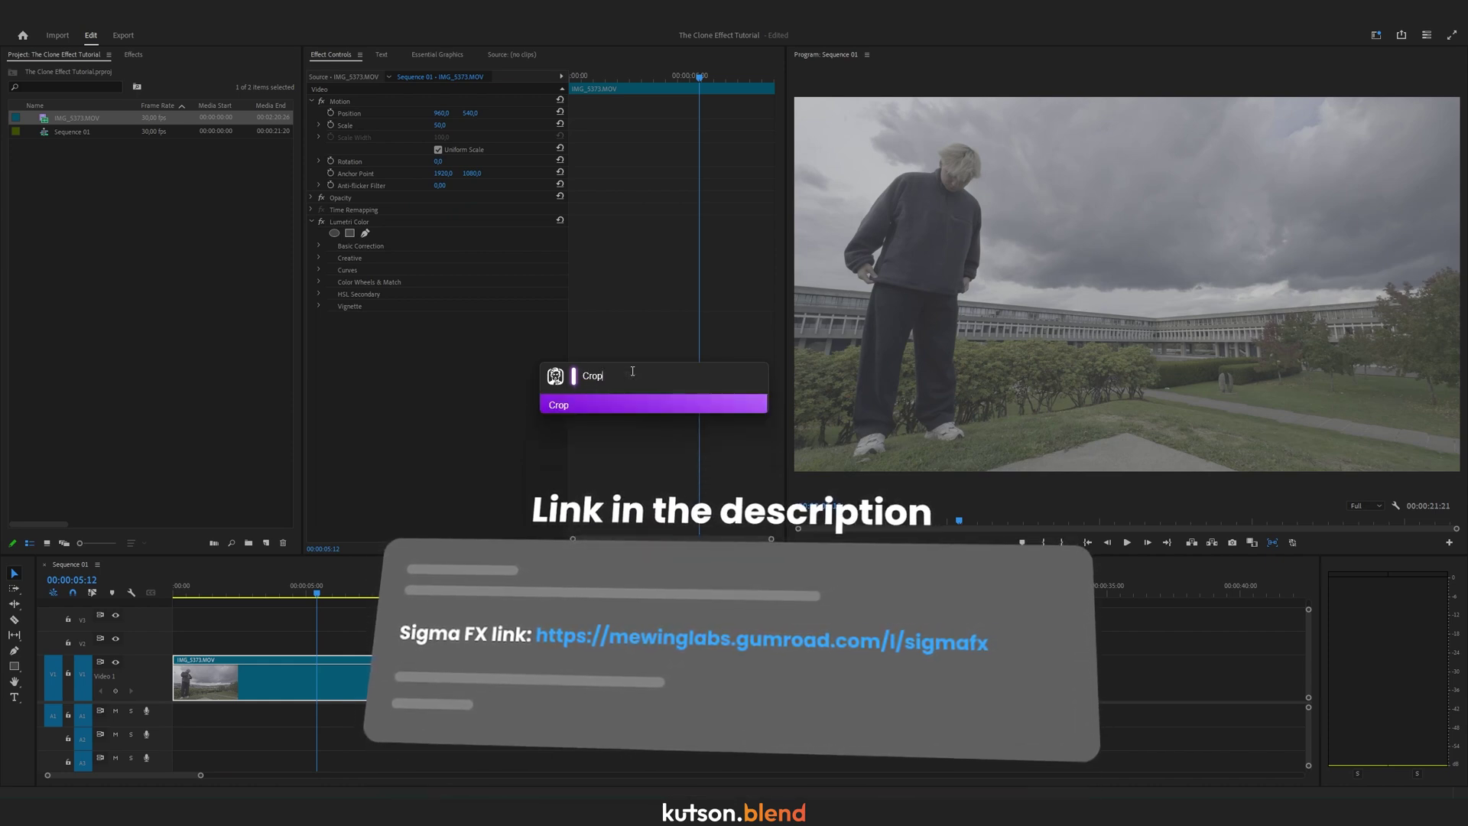
Grade the first clip in Lumetri Color, opening its Creative looks and raising contrast, shadows and whites.
{"action": "left_click", "coordinate": [429, 222]}
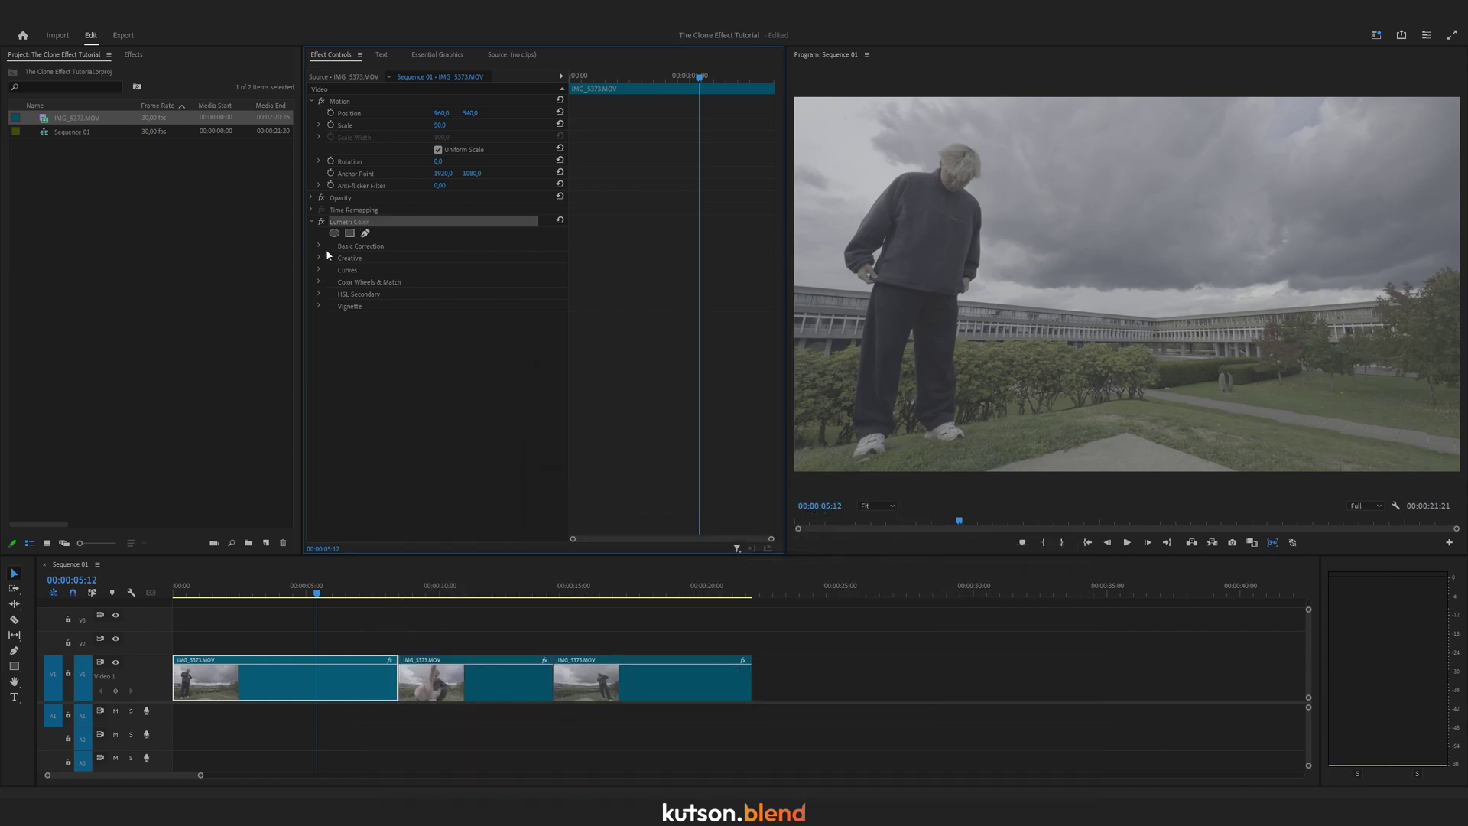
{"action": "left_click", "coordinate": [326, 256]}
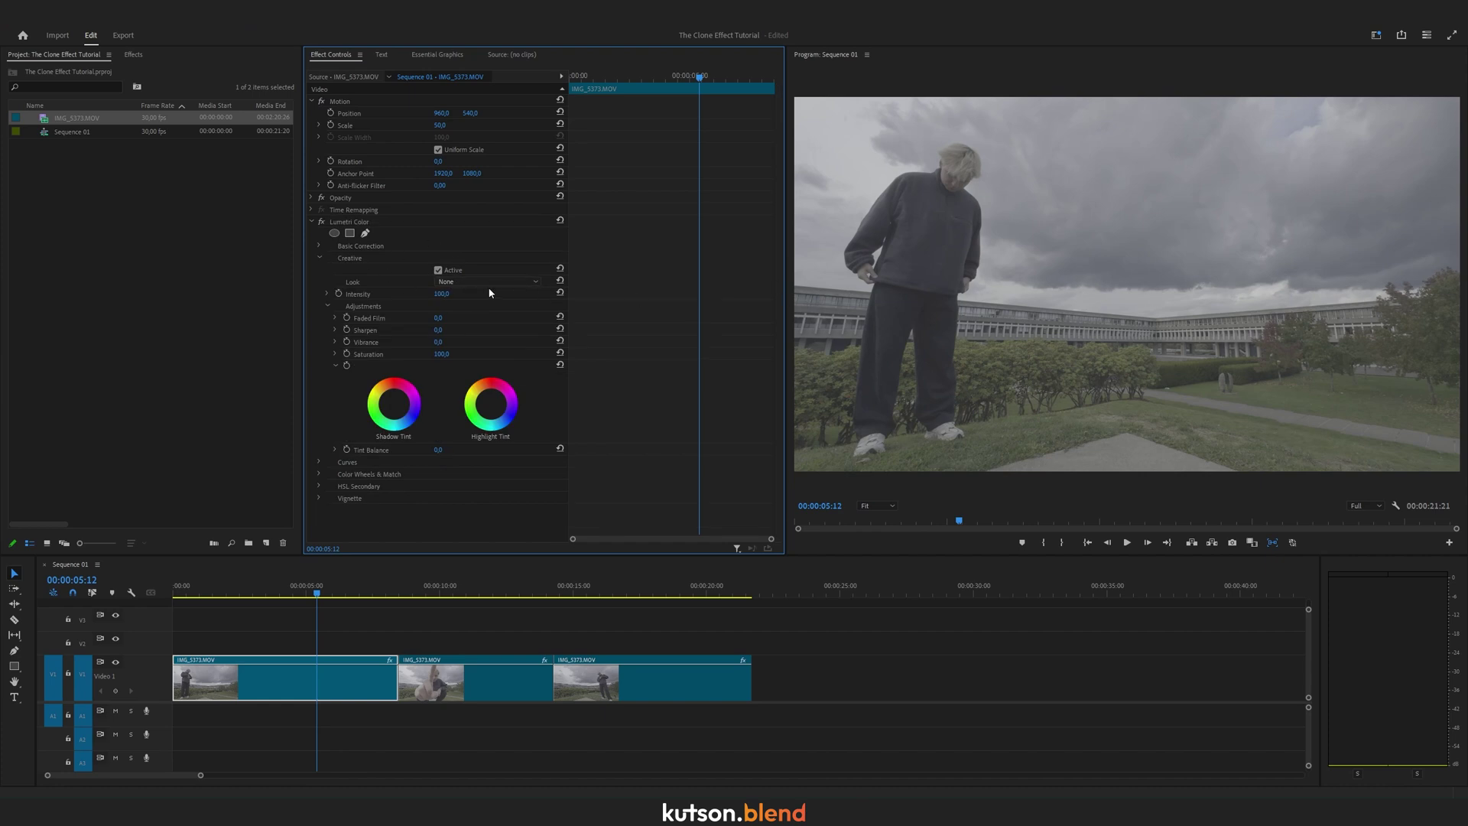
{"action": "left_click", "coordinate": [492, 284]}
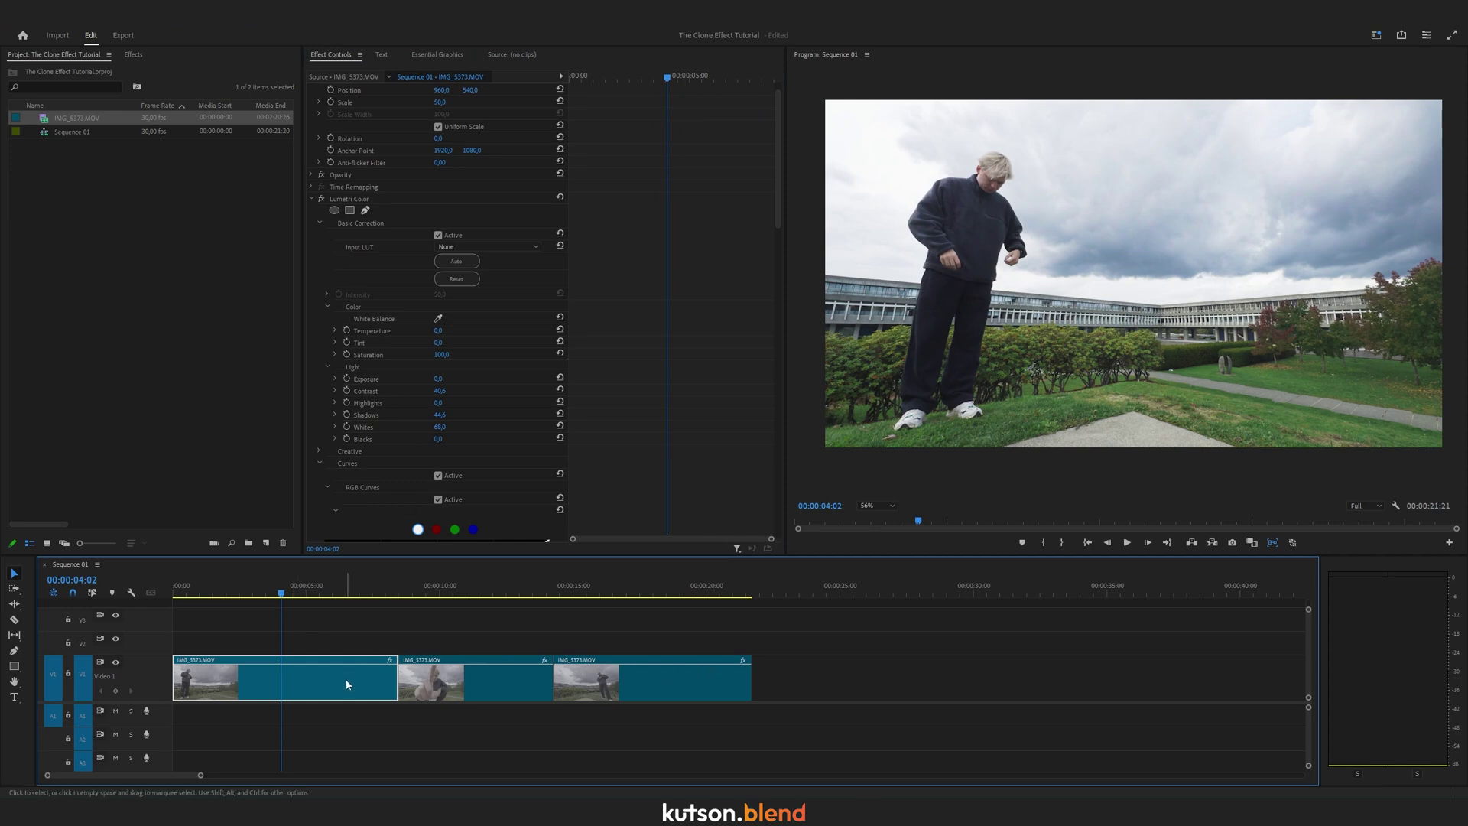
Copy the first clip's Motion and Lumetri Color attributes onto the other two clips.
{"action": "left_click", "coordinate": [323, 676]}
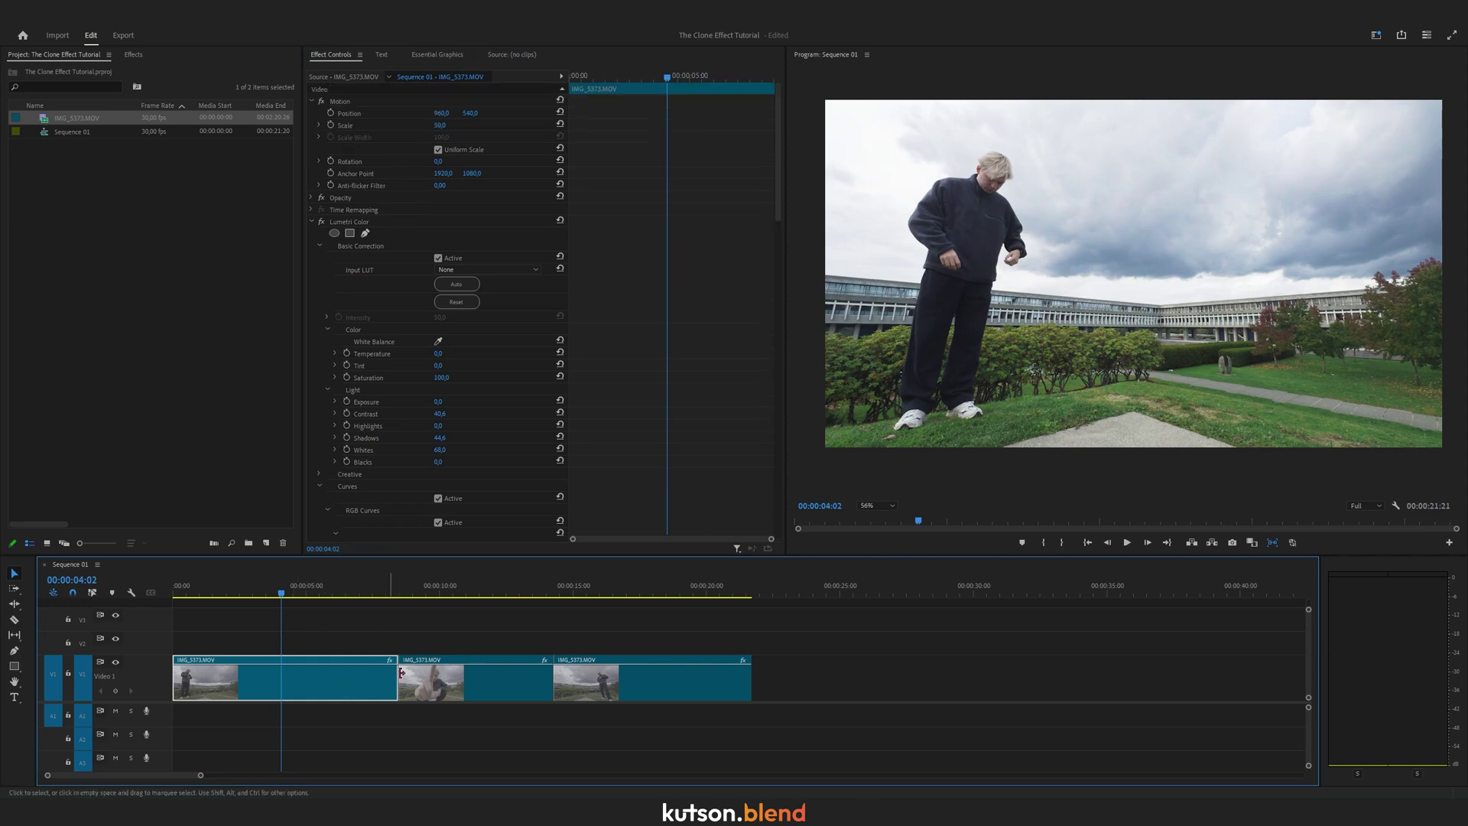
{"action": "left_click_drag", "start_coordinate": [739, 628], "coordinate": [492, 673]}
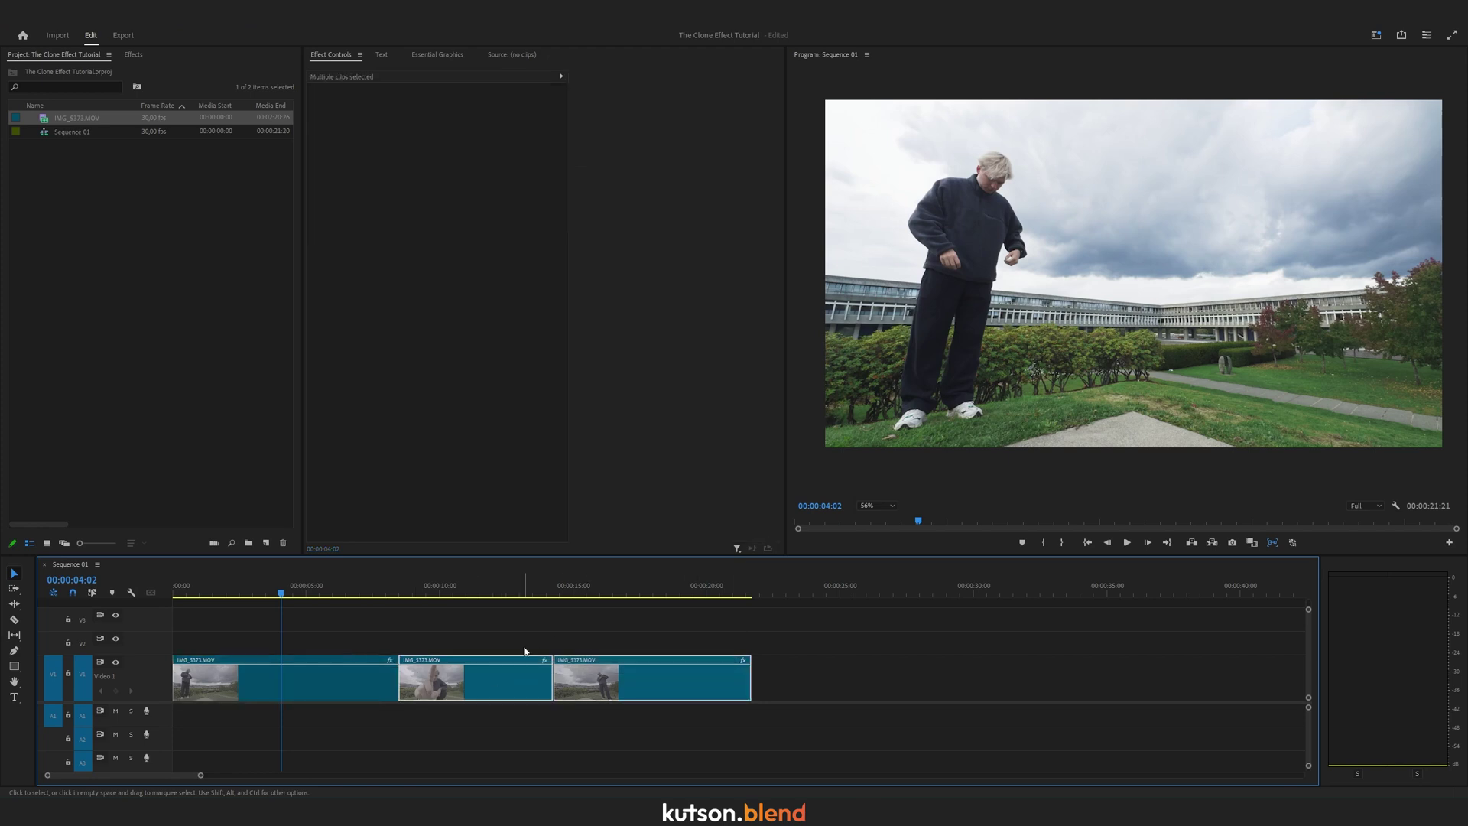
{"action": "key", "text": "ctrl+alt+v"}
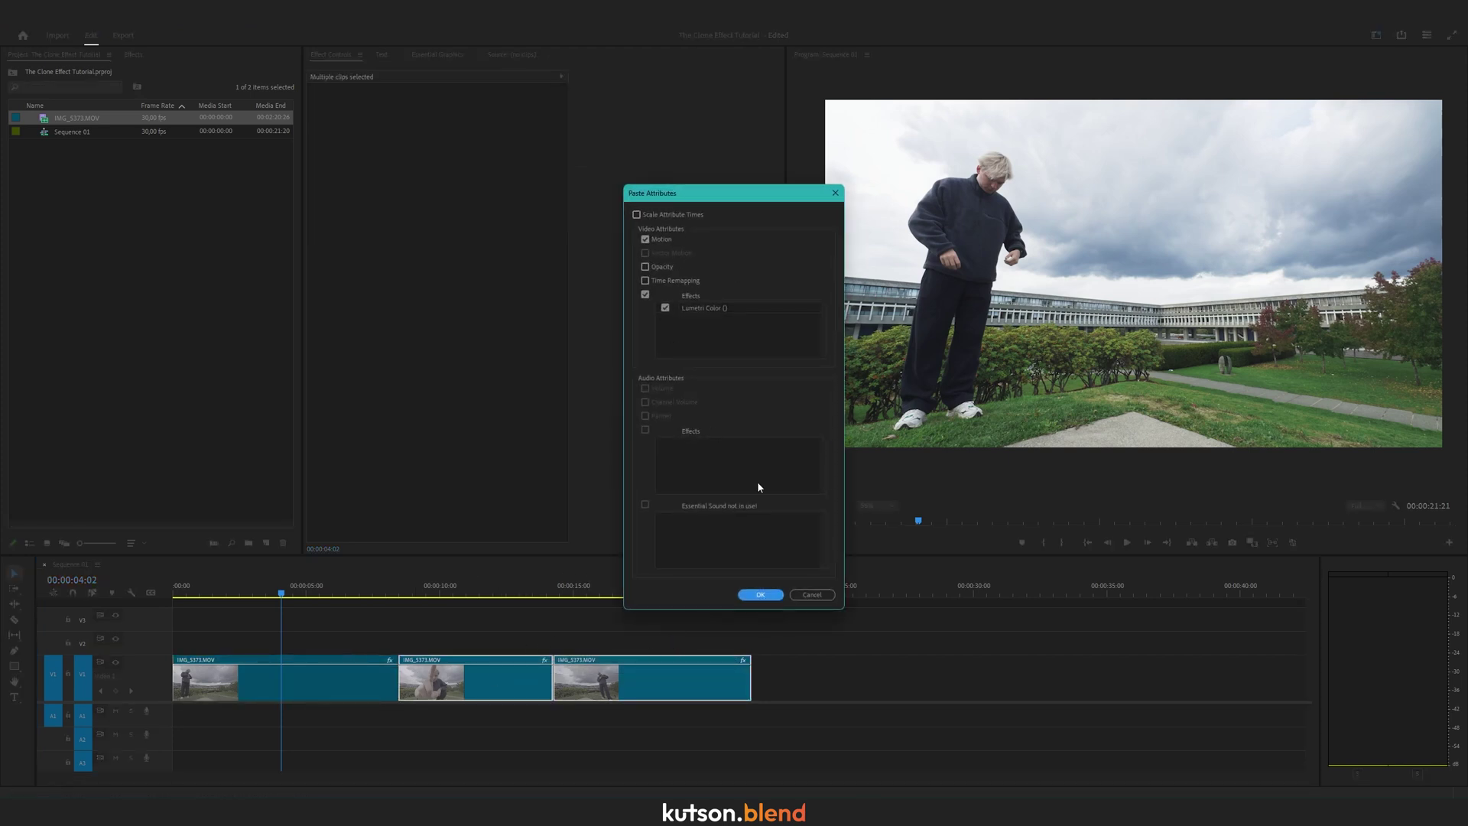
{"action": "left_click", "coordinate": [760, 594]}
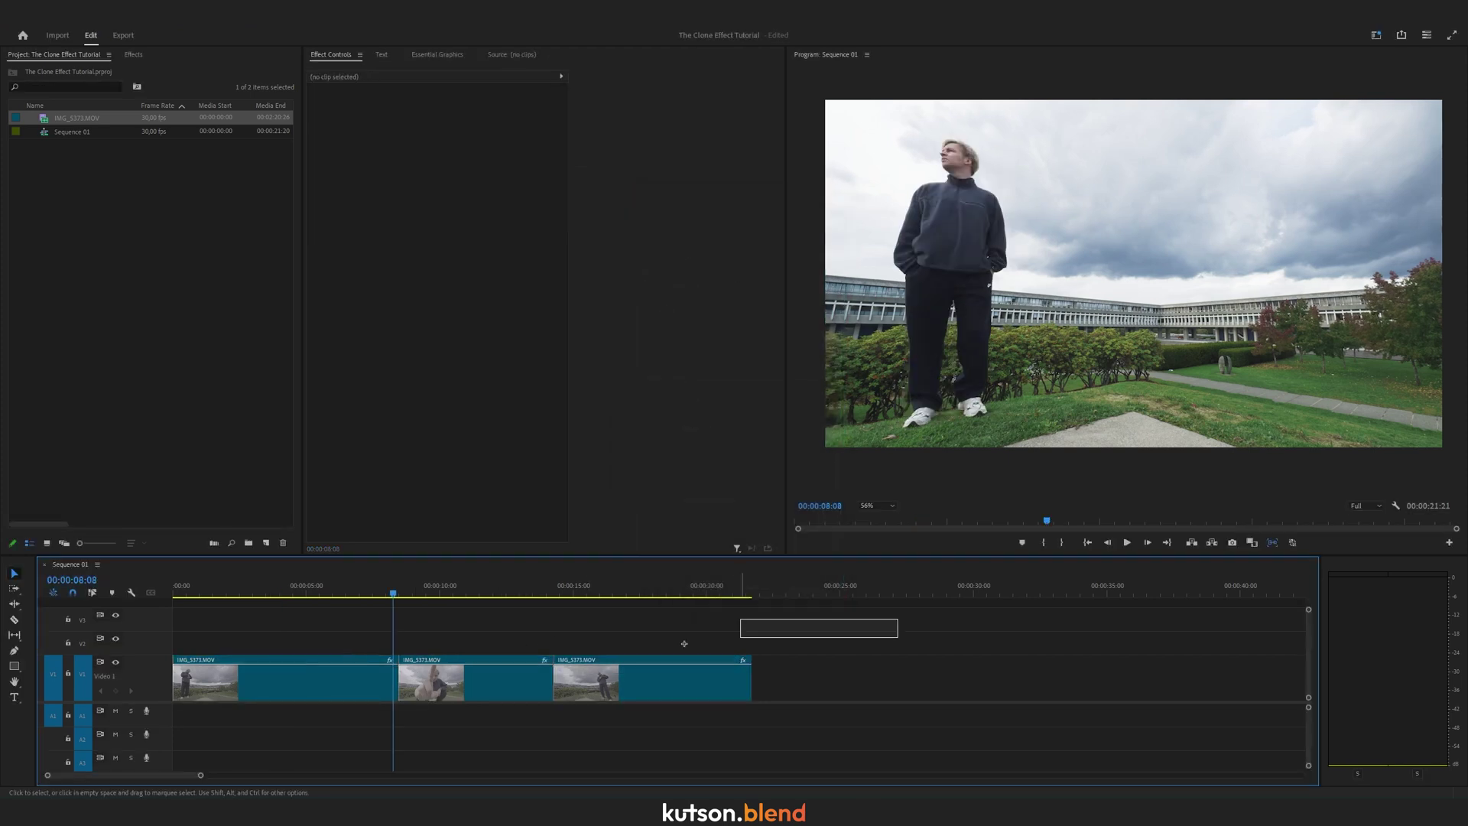
Replace all three timeline clips with a linked After Effects composition.
{"action": "right_click", "coordinate": [627, 679]}
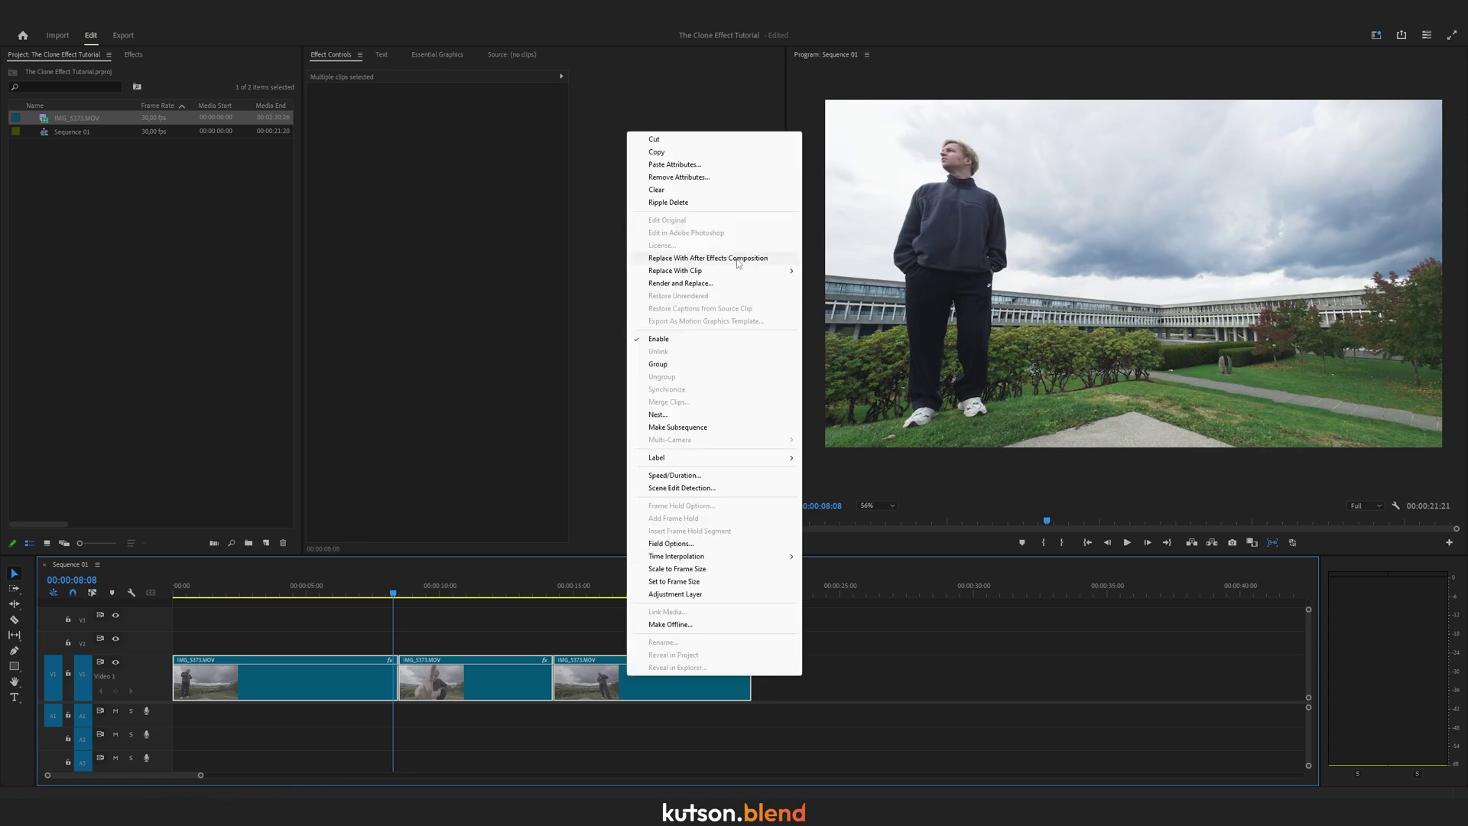
{"action": "left_click", "coordinate": [737, 258]}
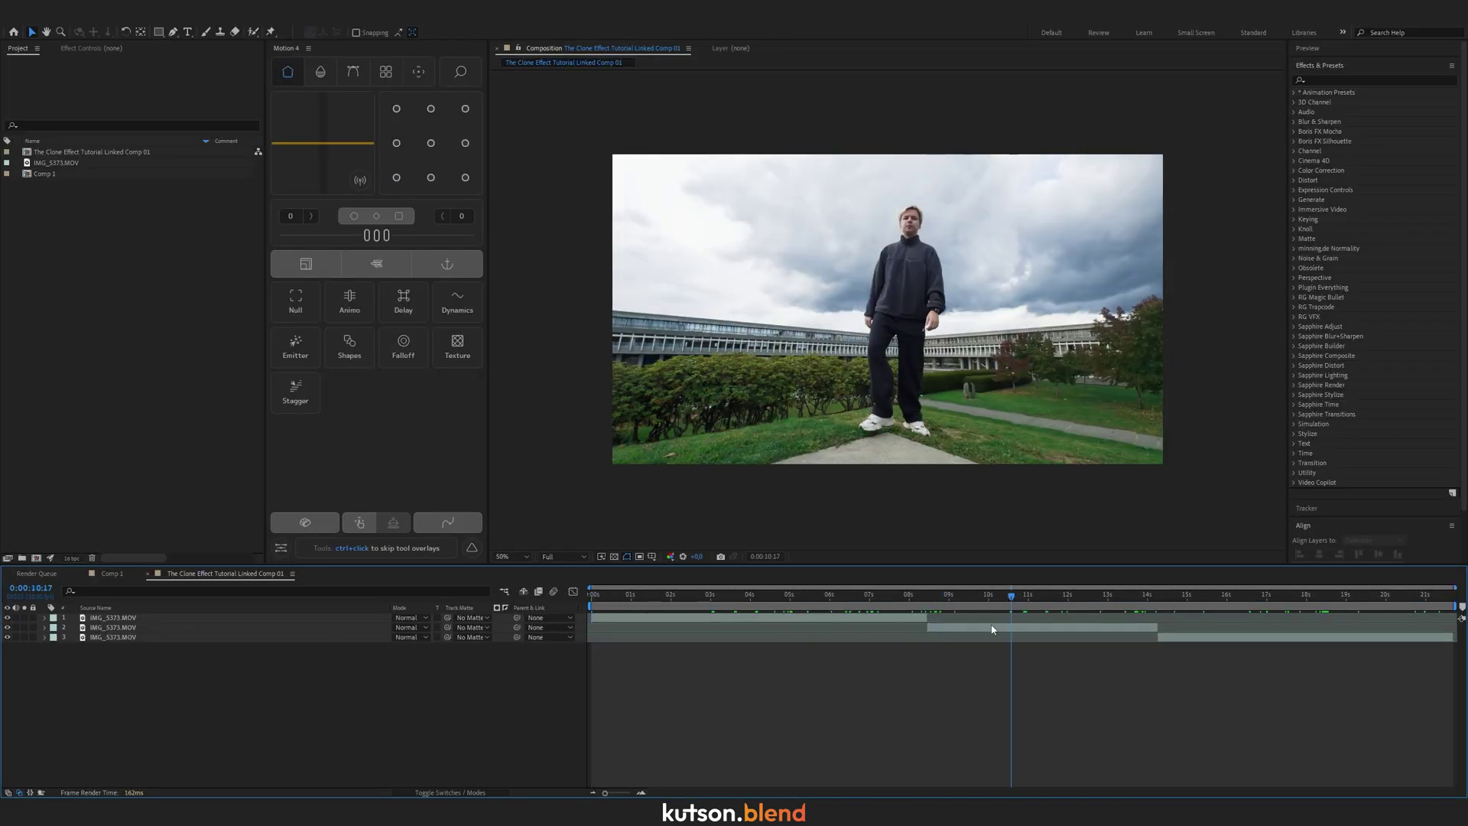
Move the clip layers to start at the beginning of the composition and shorten the work area to the shortest clip's end.
{"action": "left_click", "coordinate": [229, 627]}
{"action": "left_click_drag", "start_coordinate": [605, 594], "coordinate": [948, 618]}
{"action": "key", "text": "["}
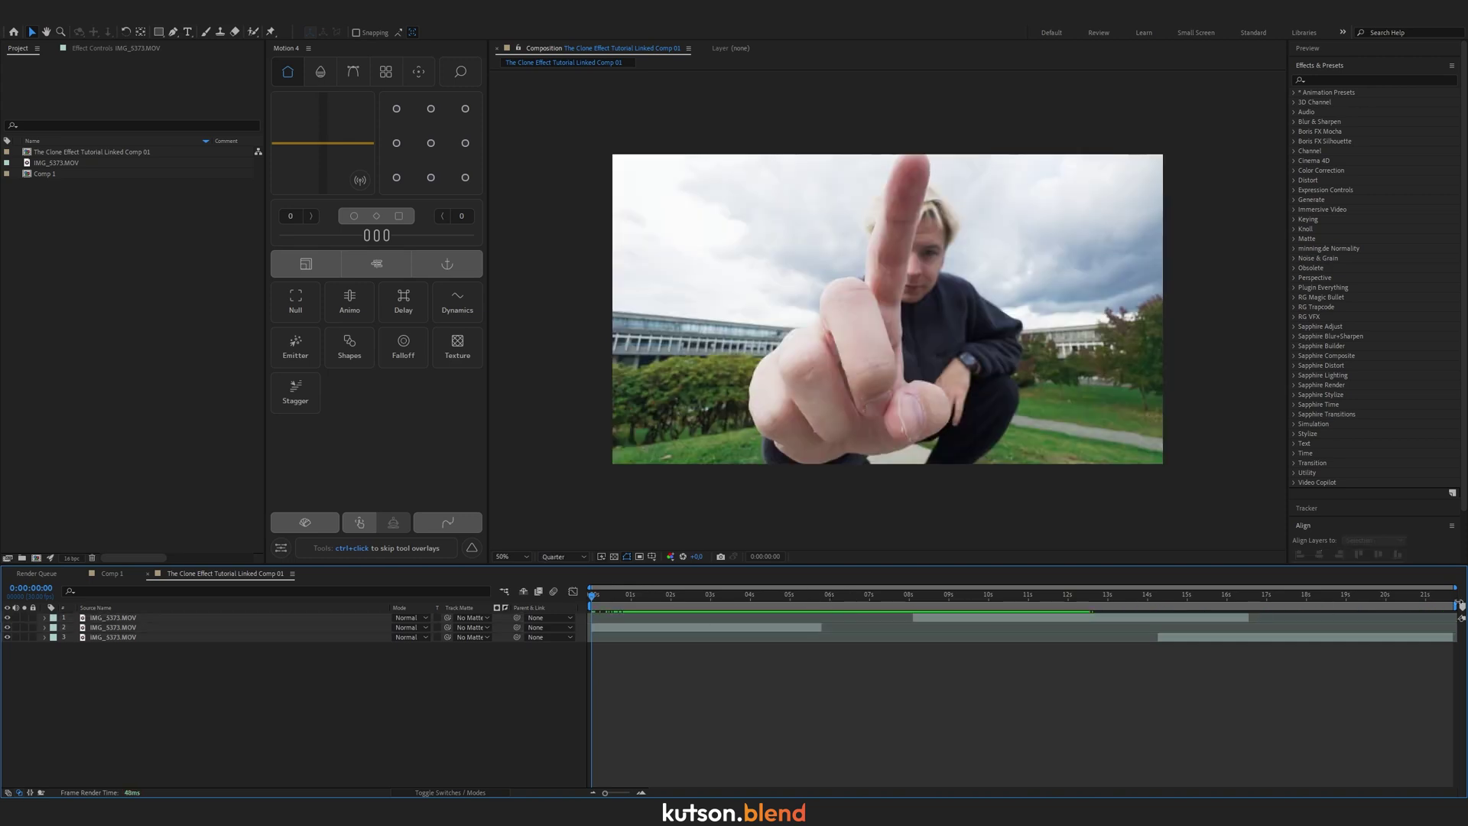
{"action": "left_click_drag", "start_coordinate": [1459, 604], "coordinate": [824, 599]}
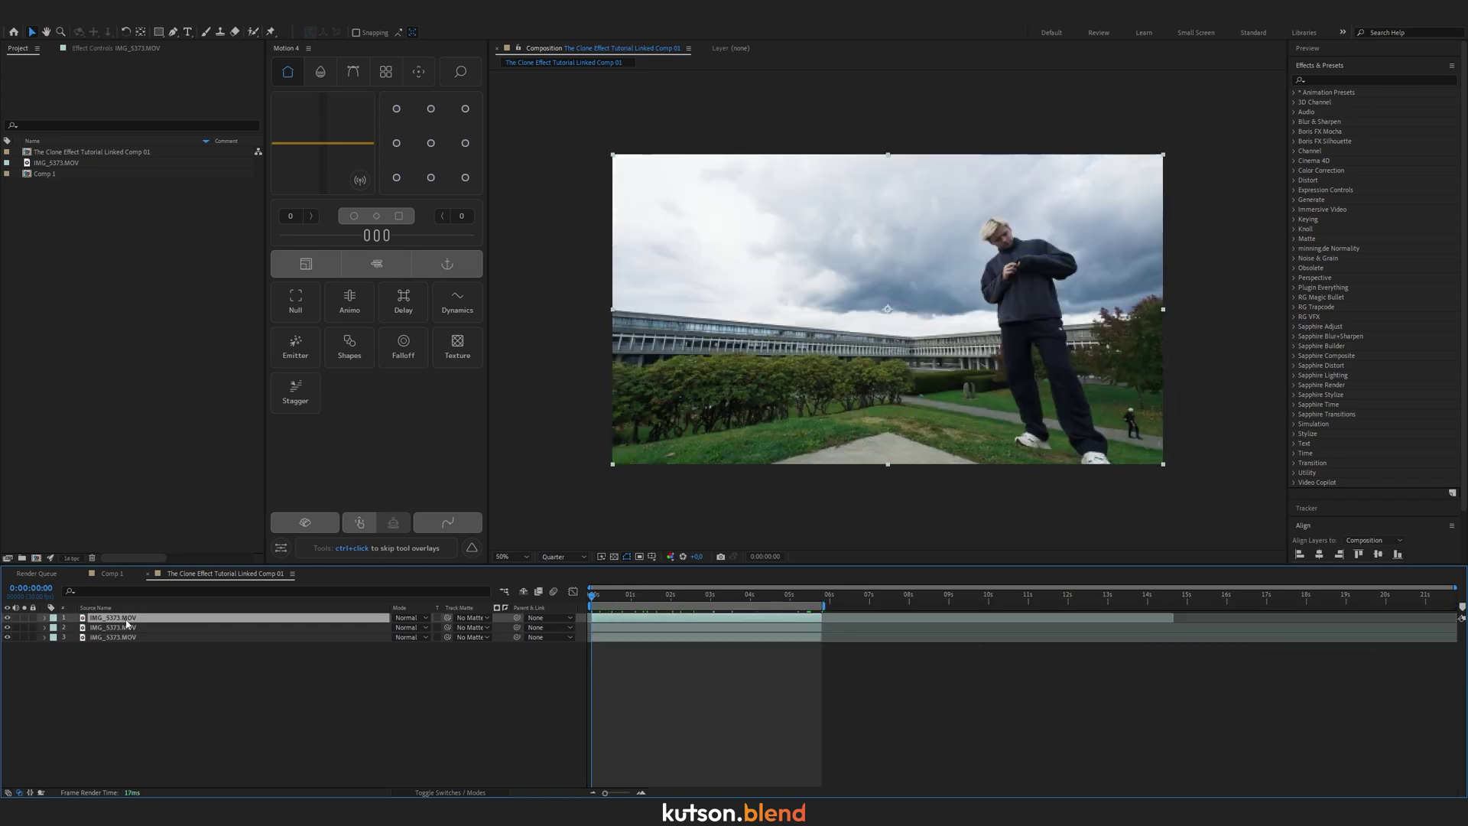
Hide the top two layers and split the bottom clip layer at 0:00:01:21 and again shortly before 4 seconds.
{"action": "left_click", "coordinate": [114, 627], "text": "shift"}
{"action": "left_click", "coordinate": [214, 672]}
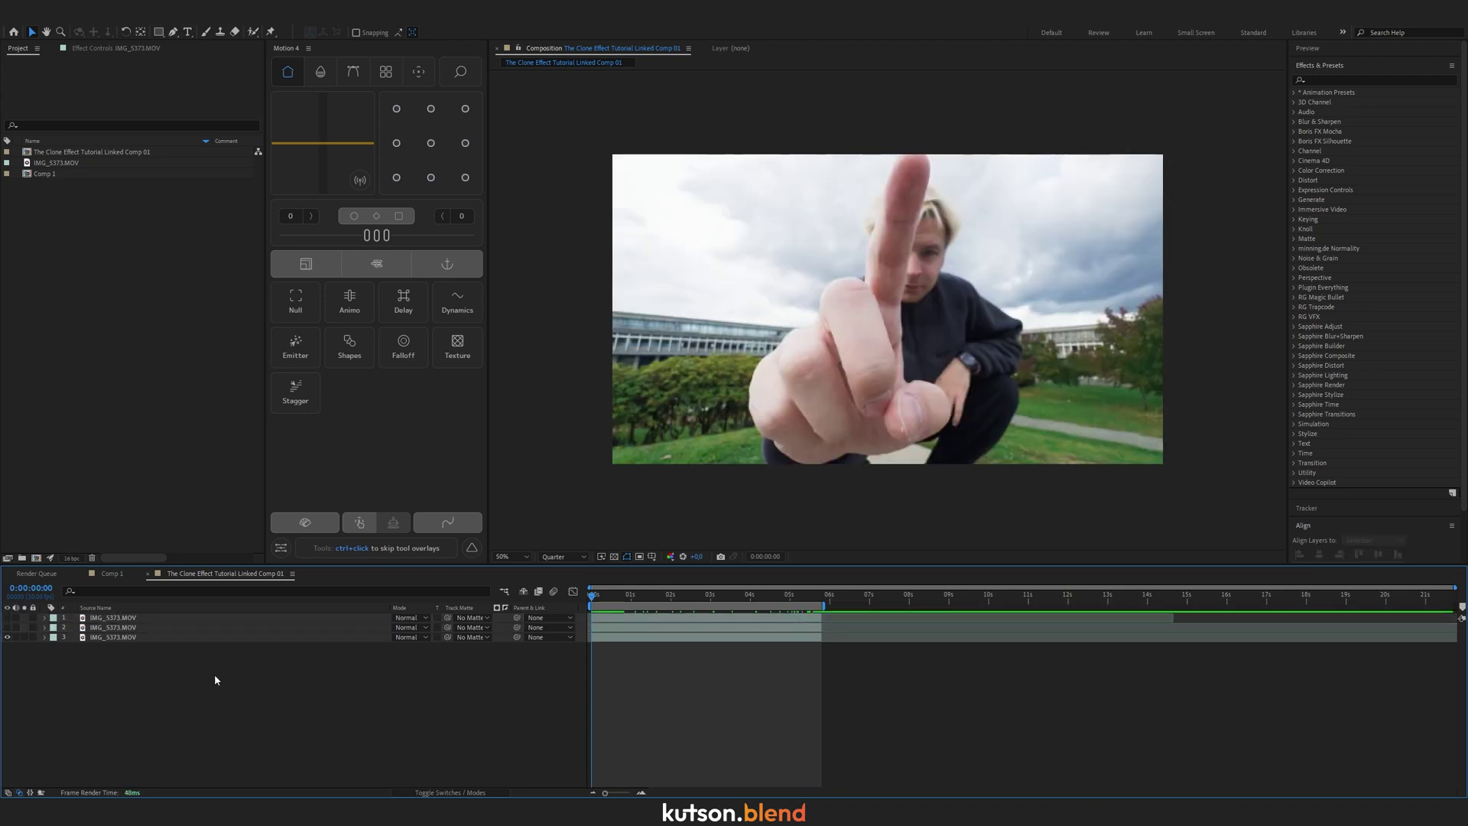
{"action": "key", "text": "="}
{"action": "left_click", "coordinate": [697, 595]}
{"action": "left_click_drag", "start_coordinate": [697, 596], "coordinate": [746, 588]}
{"action": "left_click", "coordinate": [804, 639]}
{"action": "key", "text": "ctrl+shift+d"}
{"action": "key", "text": "space"}
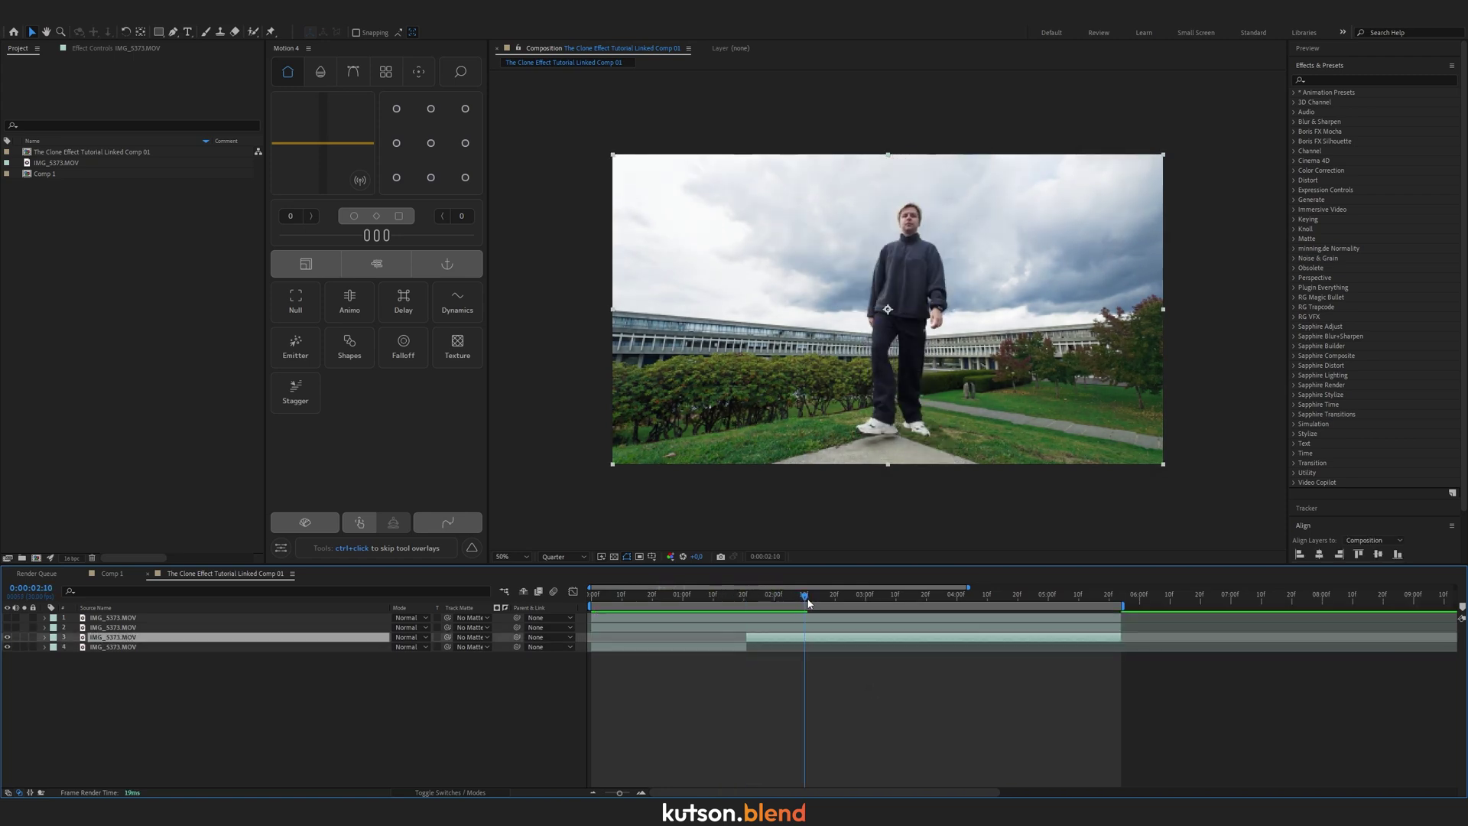
{"action": "key", "text": "space"}
{"action": "key", "text": "ctrl+shift+d"}
Select the middle segment of the split clip, go to its first frame and open it in the layer view with Roto Brush.
{"action": "left_click", "coordinate": [754, 594]}
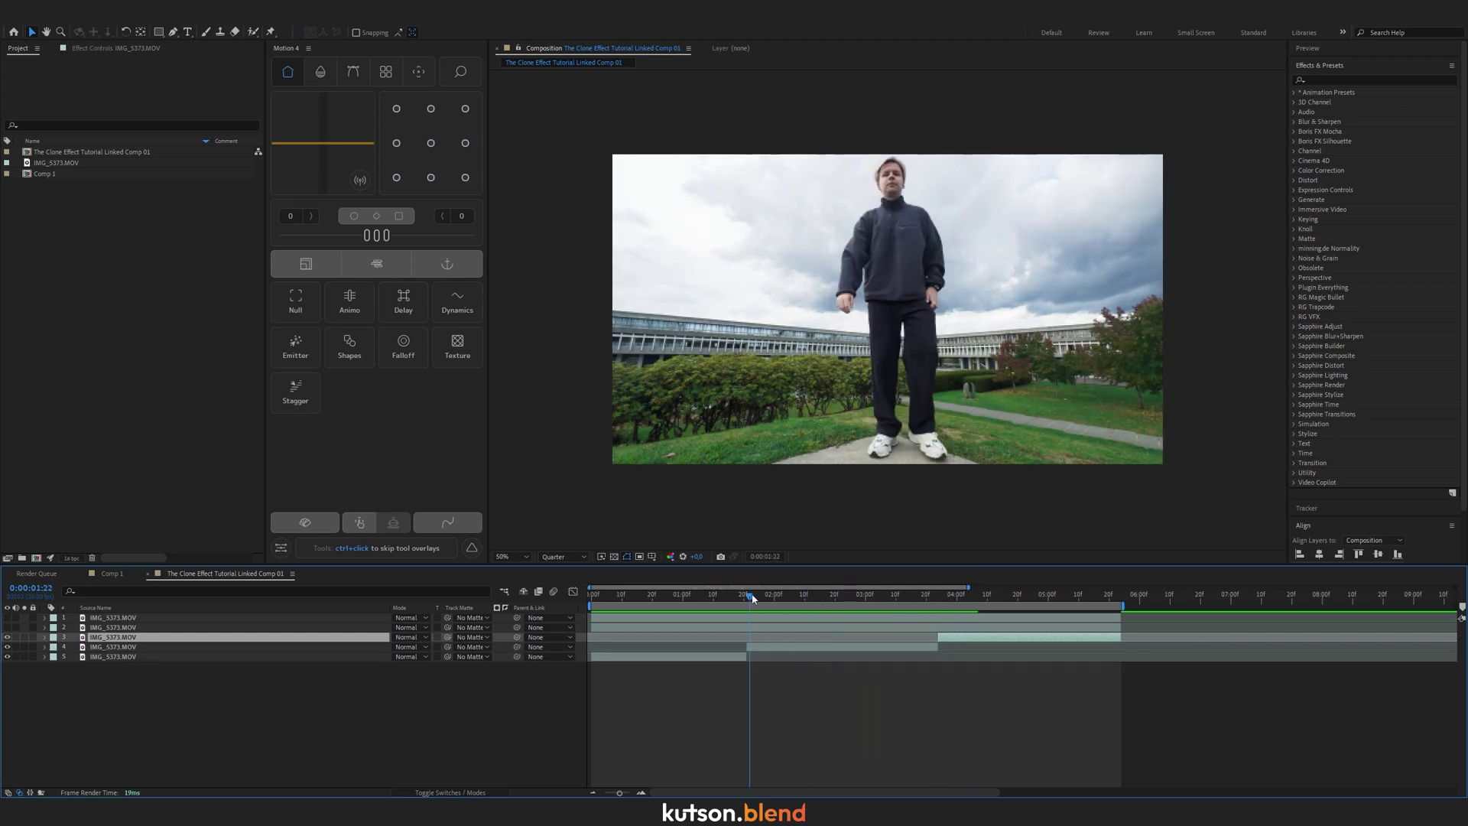
{"action": "key", "text": "ctrl+Down"}
{"action": "left_click_drag", "start_coordinate": [754, 595], "coordinate": [928, 603]}
{"action": "key", "text": "i"}
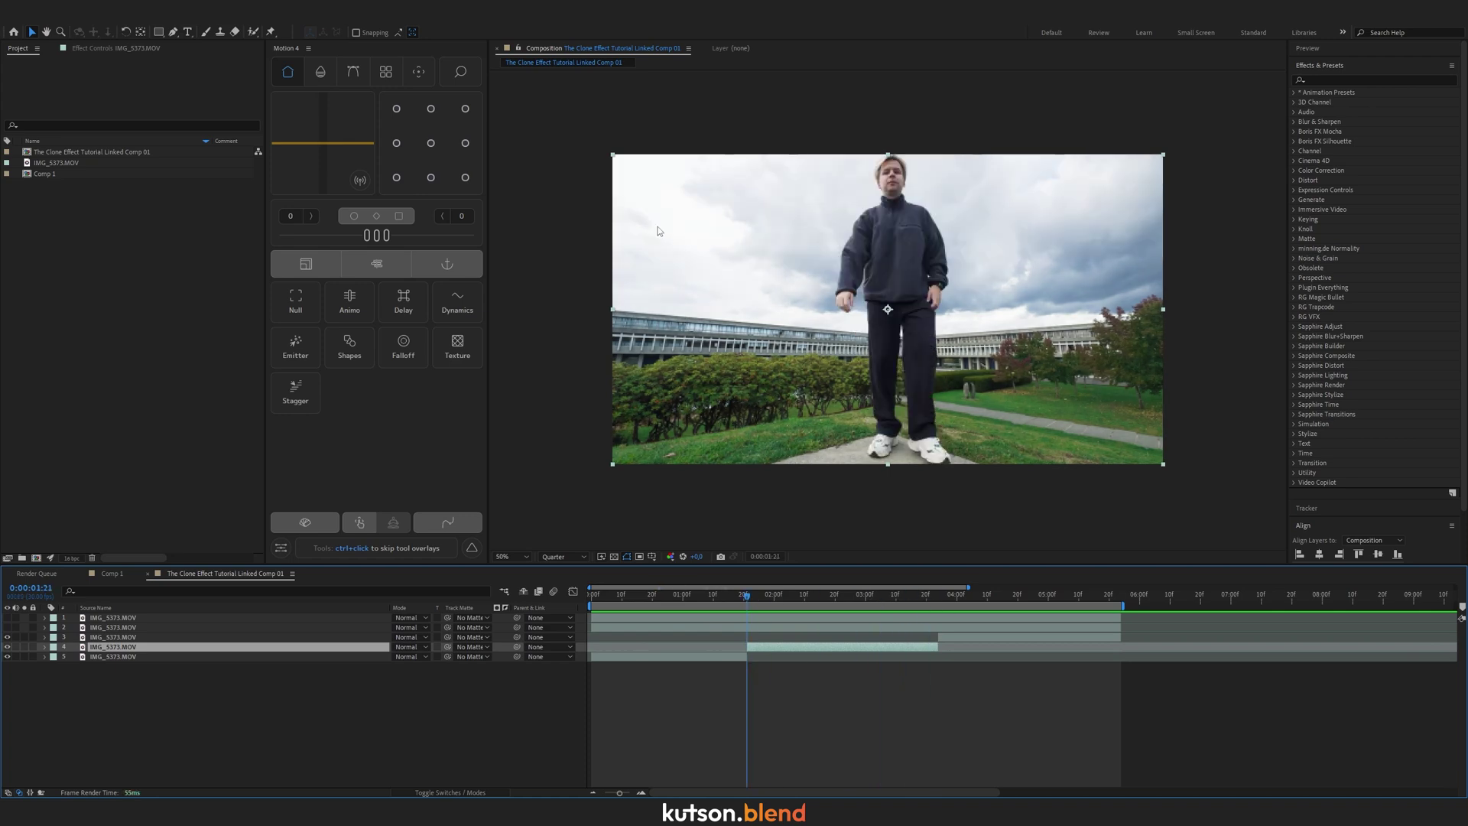
{"action": "key", "text": "alt+w"}
{"action": "double_click", "coordinate": [883, 426]}
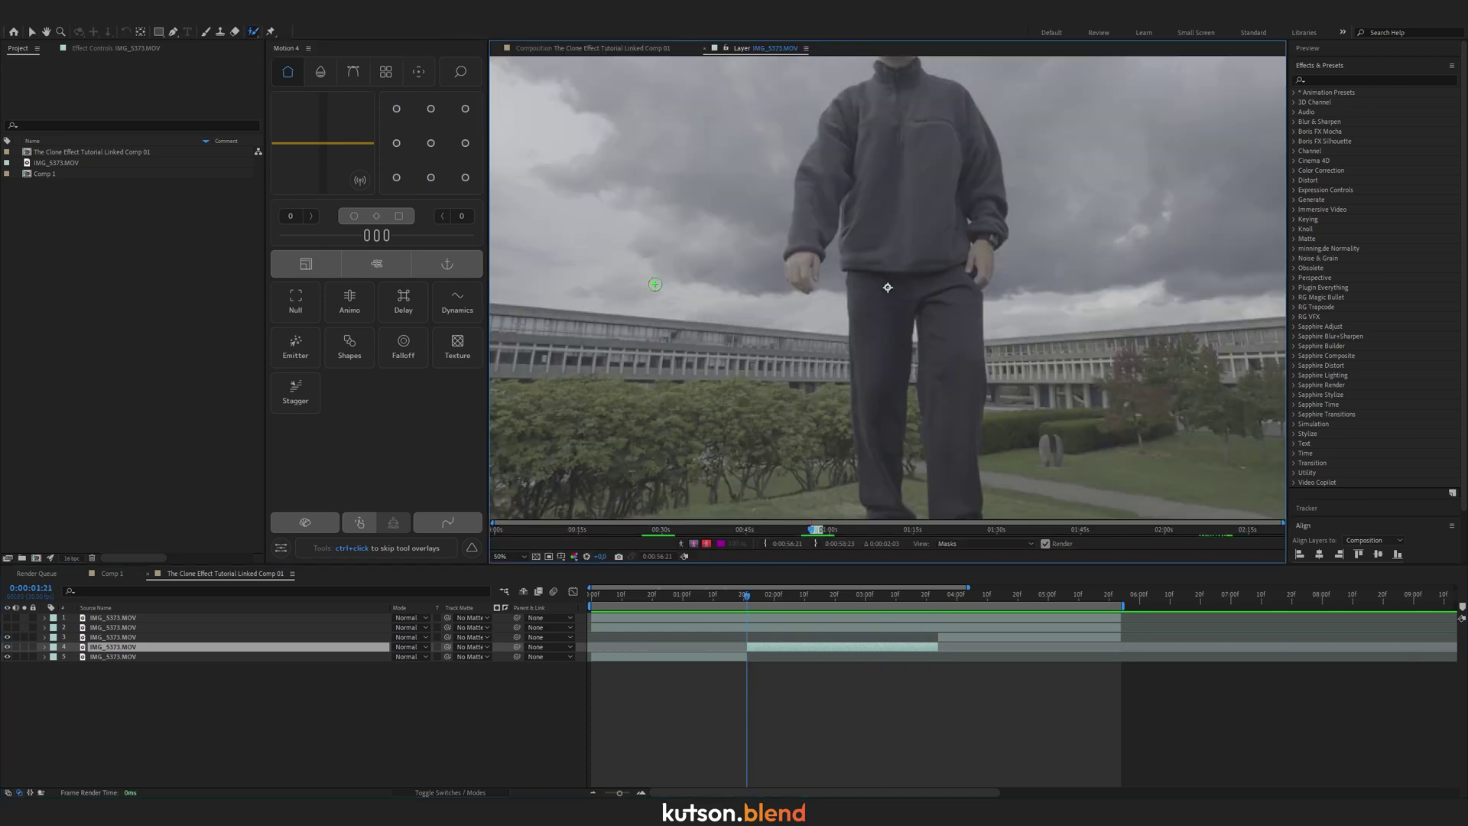
Change the composition's preview resolution and return to the middle segment's layer view.
{"action": "left_click", "coordinate": [633, 50]}
{"action": "left_click", "coordinate": [564, 556]}
{"action": "left_click", "coordinate": [572, 581]}
{"action": "left_click", "coordinate": [744, 50]}
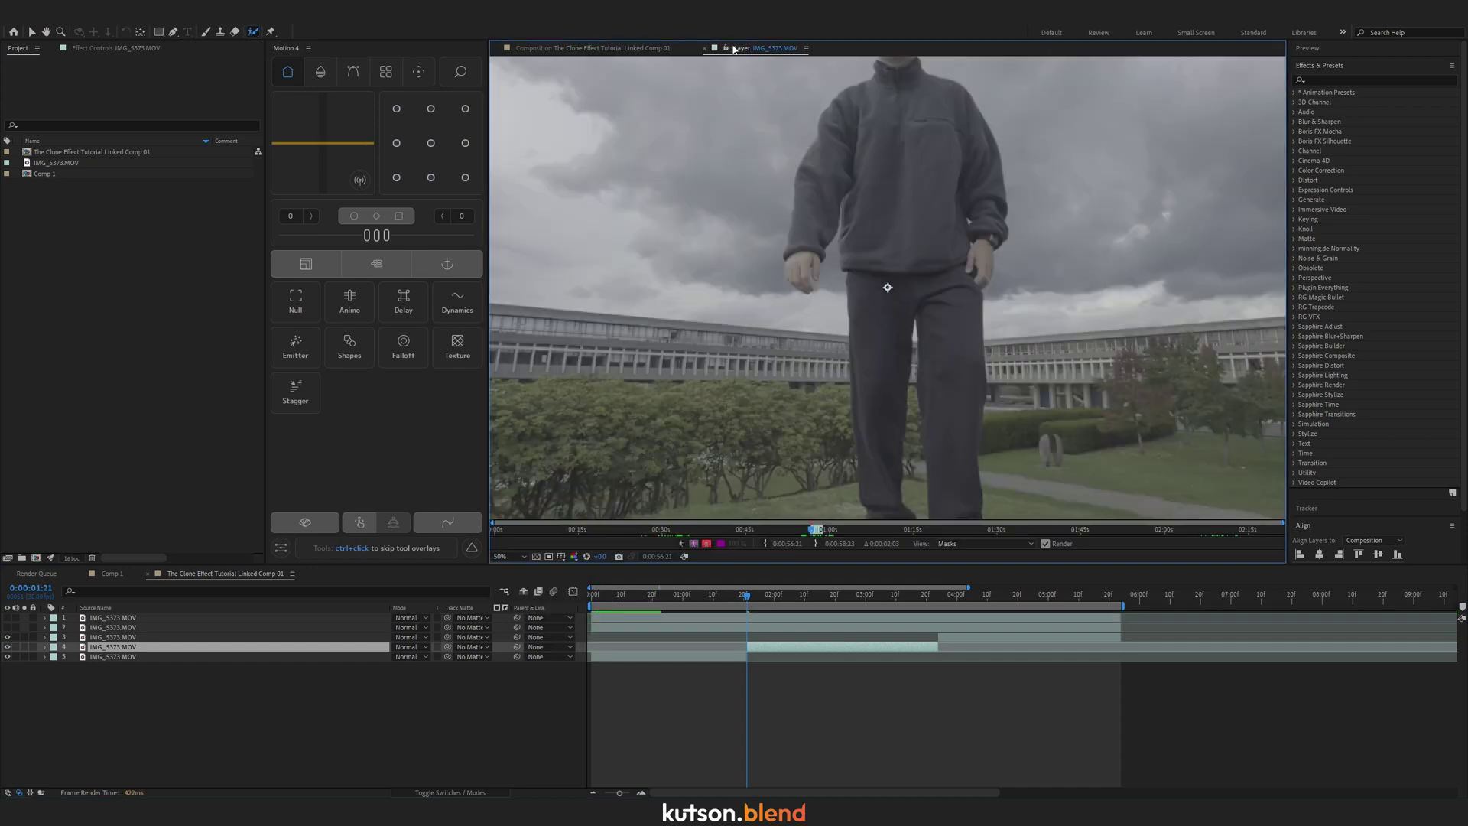
Paint Roto Brush foreground strokes over the man to select his body.
{"action": "scroll", "coordinate": [887, 287], "scroll_direction": "down", "scroll_amount": 2}
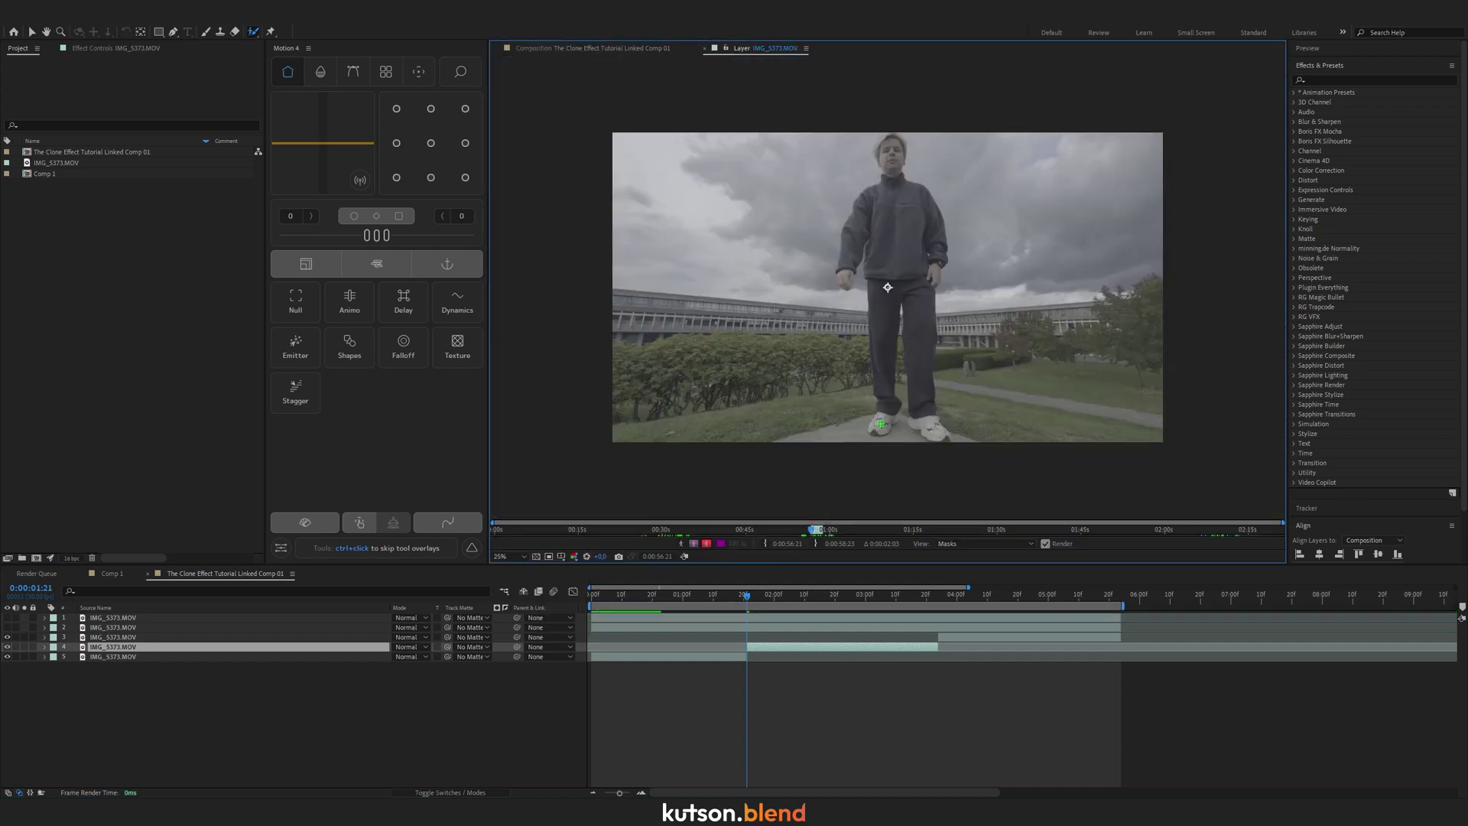
{"action": "mouse_move", "coordinate": [880, 422]}
{"action": "left_mouse_down"}
{"action": "mouse_move", "coordinate": [878, 212]}
{"action": "mouse_move", "coordinate": [847, 262]}
{"action": "mouse_move", "coordinate": [889, 186]}
{"action": "mouse_move", "coordinate": [931, 233]}
{"action": "mouse_move", "coordinate": [929, 425]}
{"action": "left_mouse_up"}
{"action": "scroll", "coordinate": [955, 378], "scroll_direction": "up", "scroll_amount": 2}
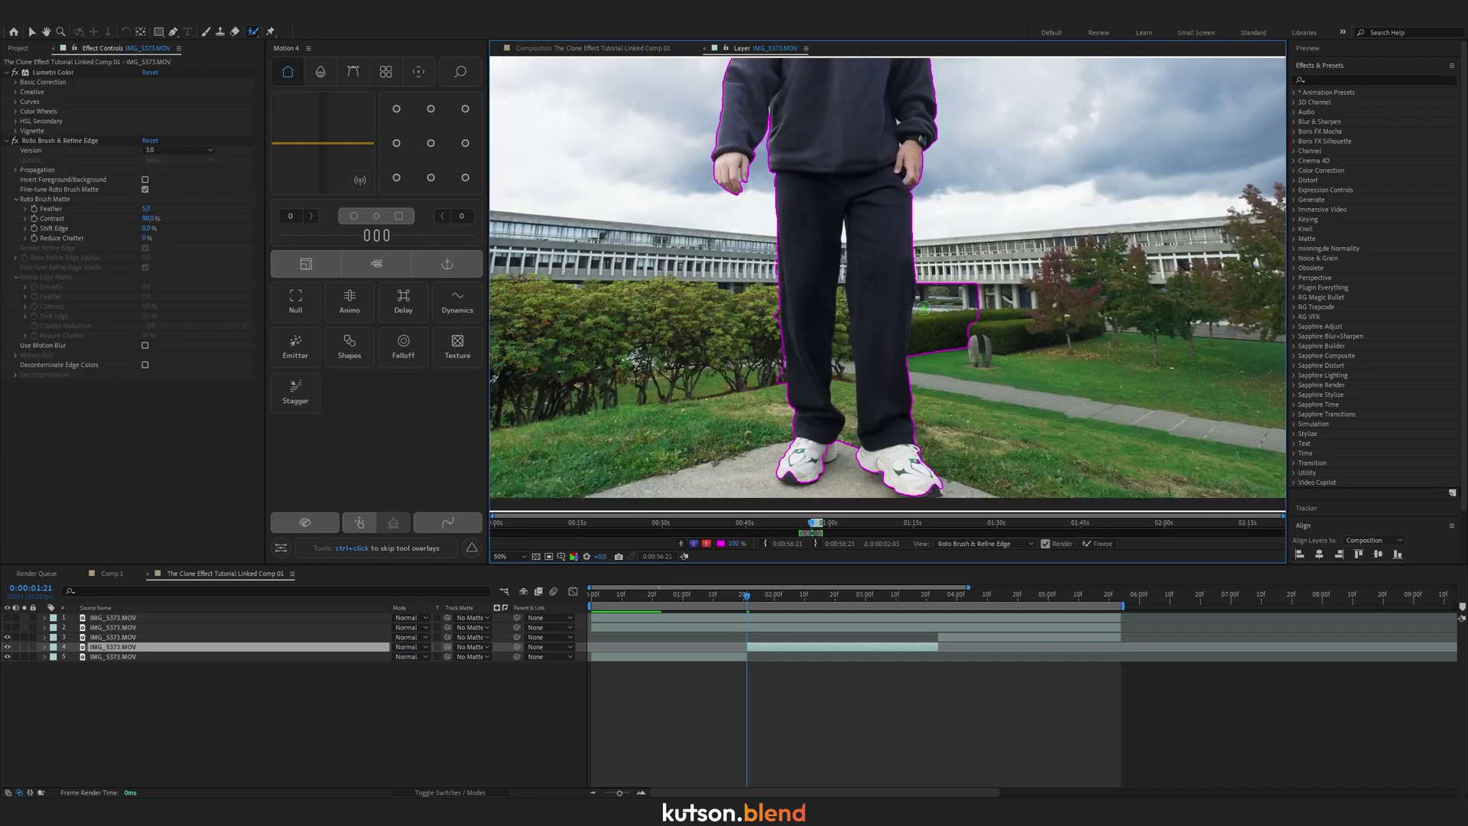
{"action": "mouse_move", "coordinate": [895, 168]}
{"action": "left_mouse_down"}
{"action": "mouse_move", "coordinate": [888, 275]}
{"action": "mouse_move", "coordinate": [900, 179]}
{"action": "left_mouse_up"}
Clean up the Roto Brush selection by excluding the background around the legs and adding the missing hair.
{"action": "scroll", "coordinate": [955, 352], "scroll_direction": "up", "scroll_amount": 4}
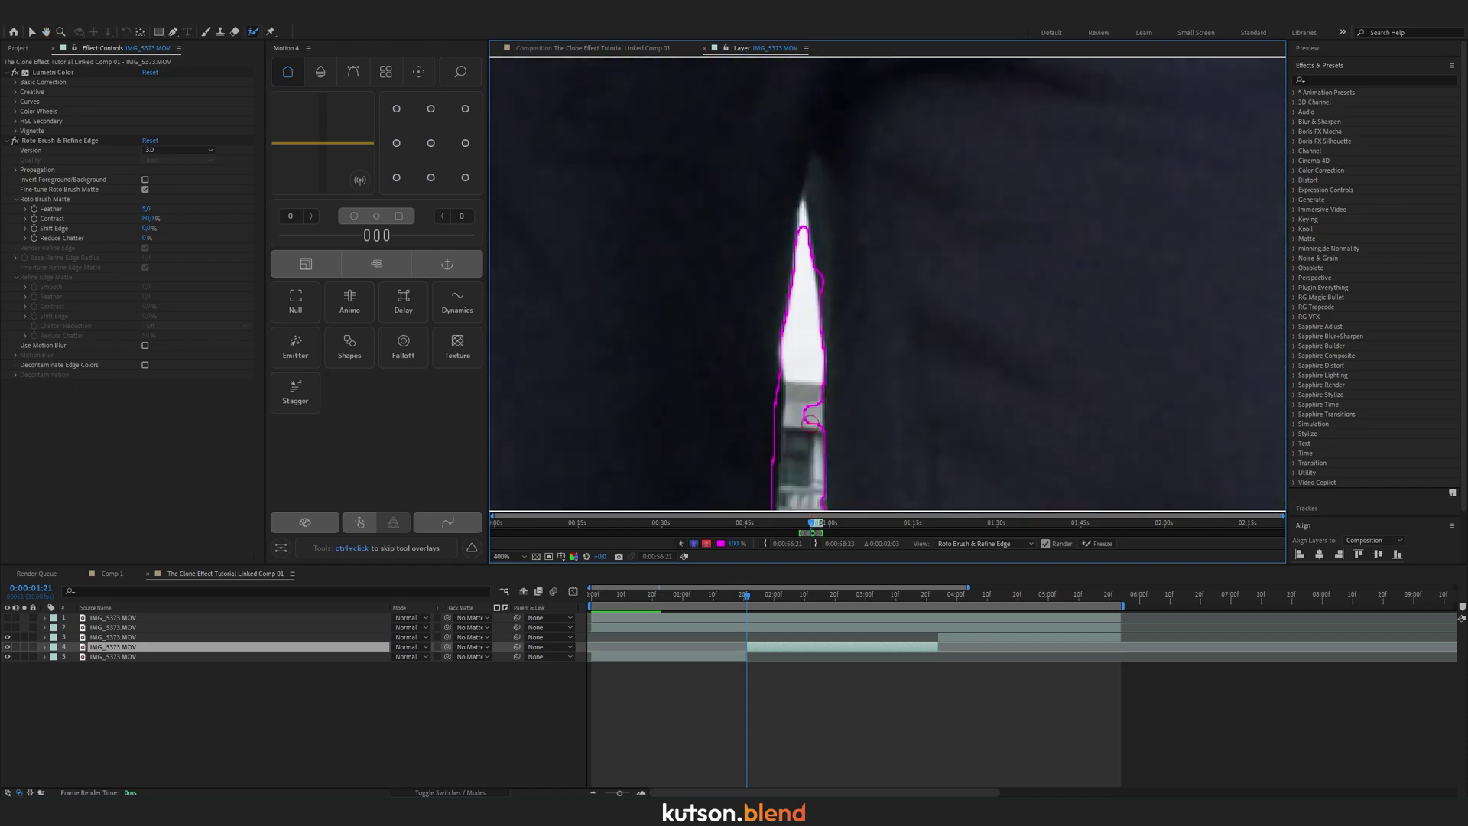
{"action": "scroll", "coordinate": [839, 276], "scroll_direction": "up", "scroll_amount": 2}
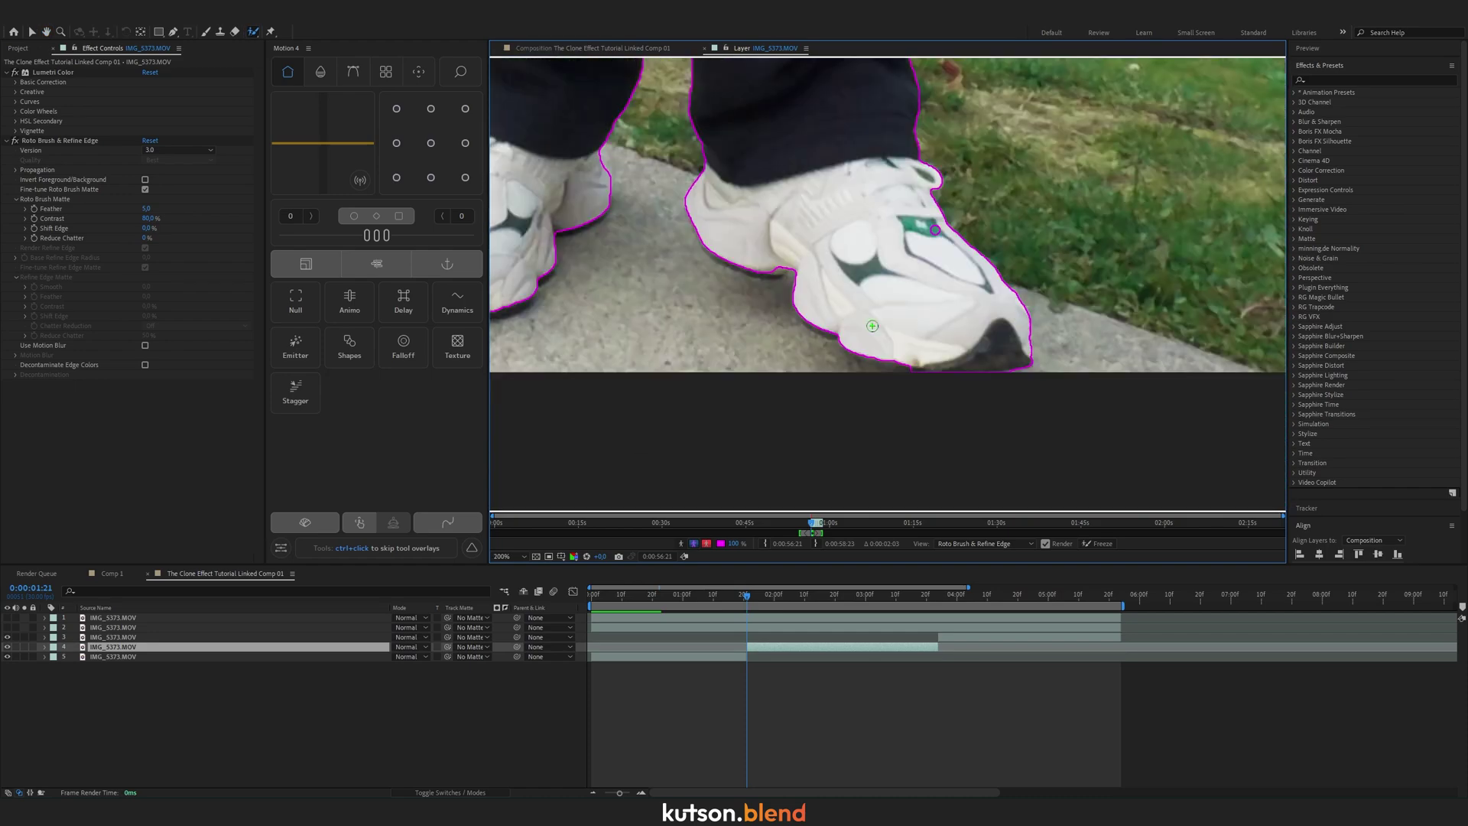
{"action": "left_click_drag", "start_coordinate": [789, 69], "coordinate": [827, 305]}
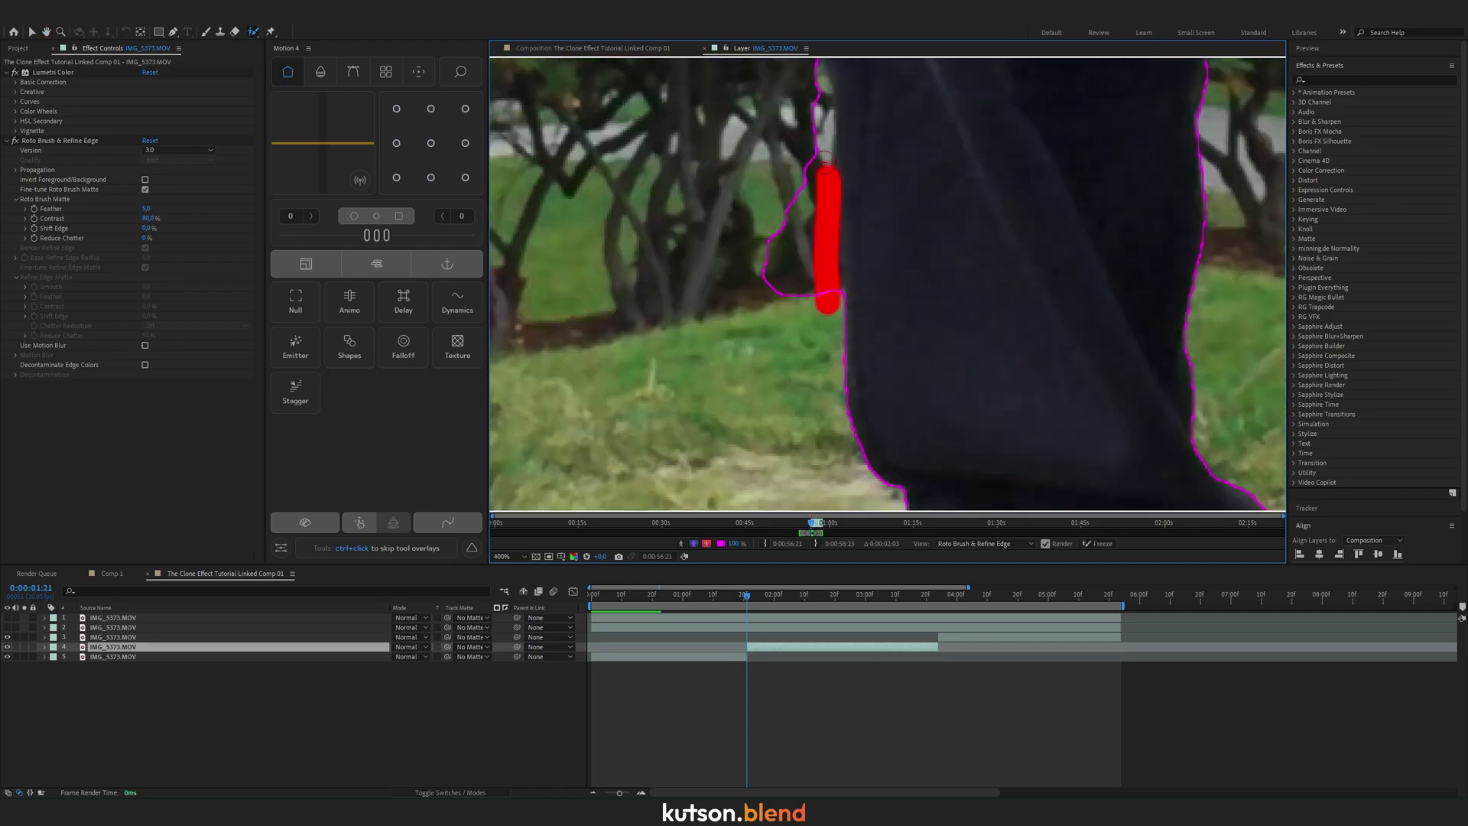
{"action": "left_click_drag", "start_coordinate": [708, 238], "coordinate": [818, 127]}
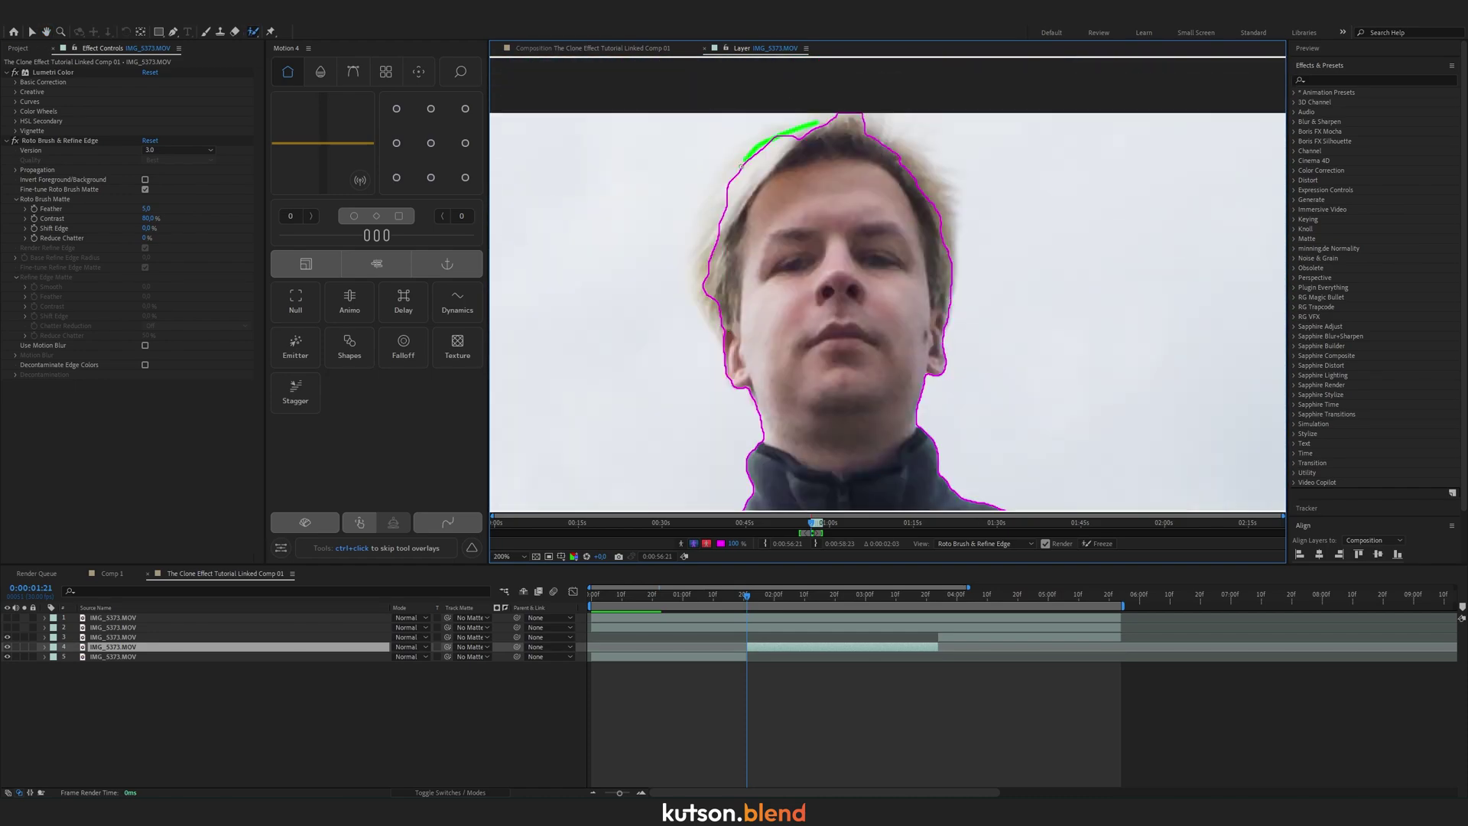
{"action": "left_click_drag", "start_coordinate": [832, 338], "coordinate": [859, 291]}
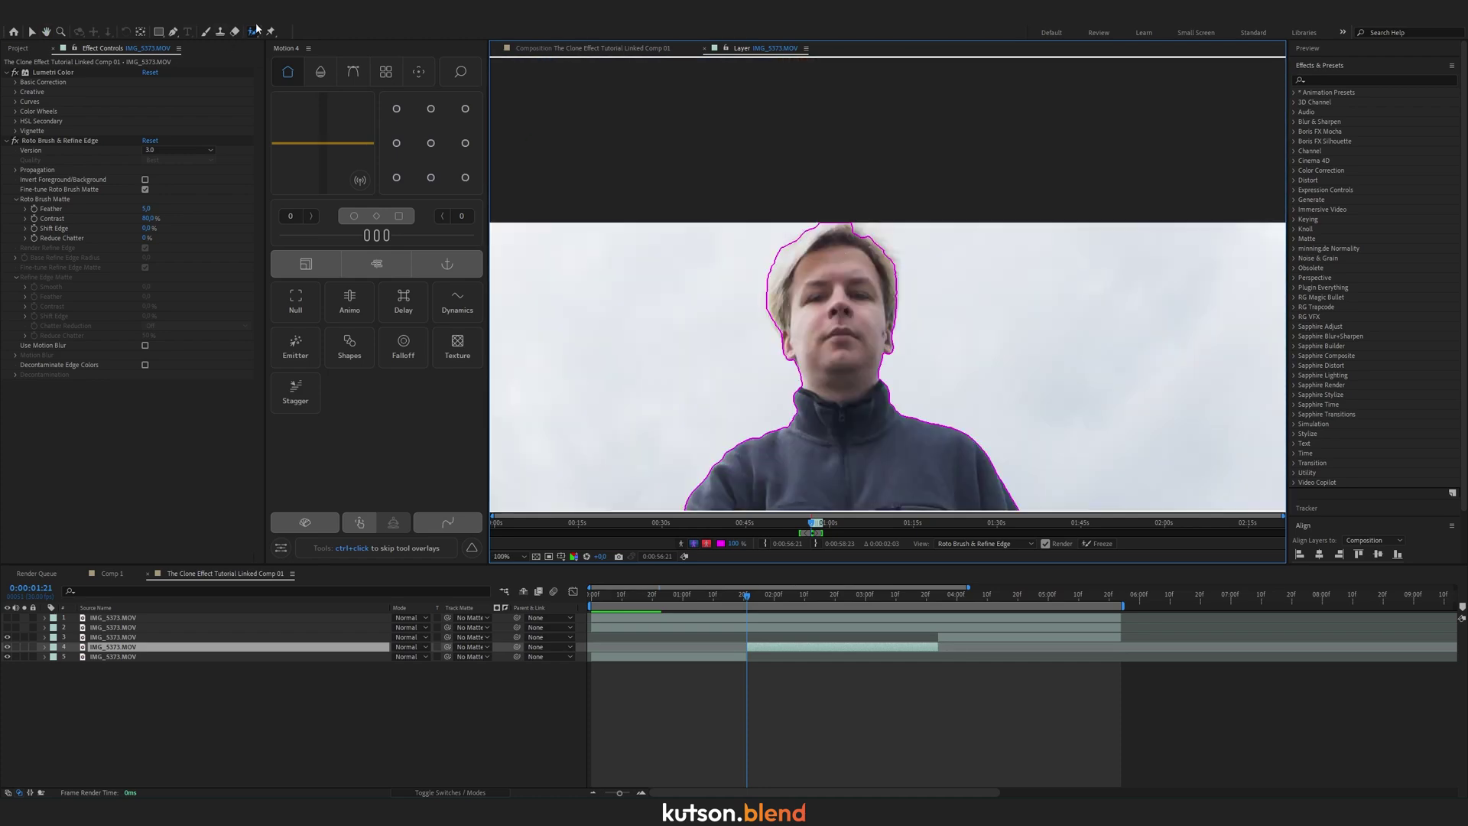
Paint along the edge of the man's hair with the Refine Edge tool.
{"action": "left_click", "coordinate": [254, 32]}
{"action": "left_click_drag", "start_coordinate": [291, 46], "coordinate": [291, 44]}
{"action": "scroll", "coordinate": [776, 306], "scroll_direction": "up", "scroll_amount": 1}
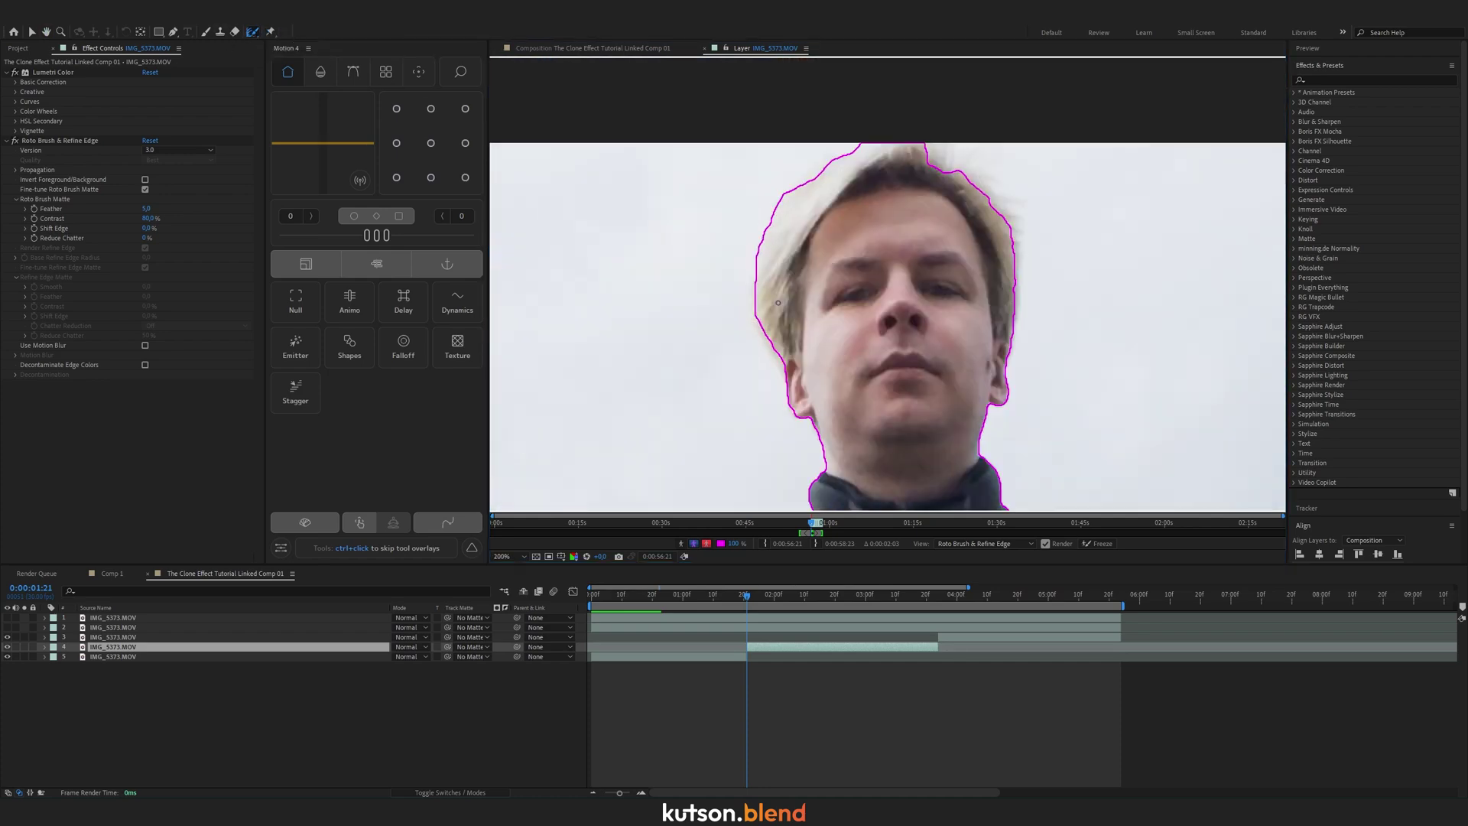
{"action": "mouse_move", "coordinate": [766, 348]}
{"action": "left_mouse_down"}
{"action": "mouse_move", "coordinate": [753, 239]}
{"action": "mouse_move", "coordinate": [767, 189]}
{"action": "mouse_move", "coordinate": [832, 142]}
{"action": "mouse_move", "coordinate": [892, 129]}
{"action": "left_mouse_up"}
Propagate the Roto Brush selection through the following frames and freeze it.
{"action": "scroll", "coordinate": [869, 221], "scroll_direction": "down", "scroll_amount": 4}
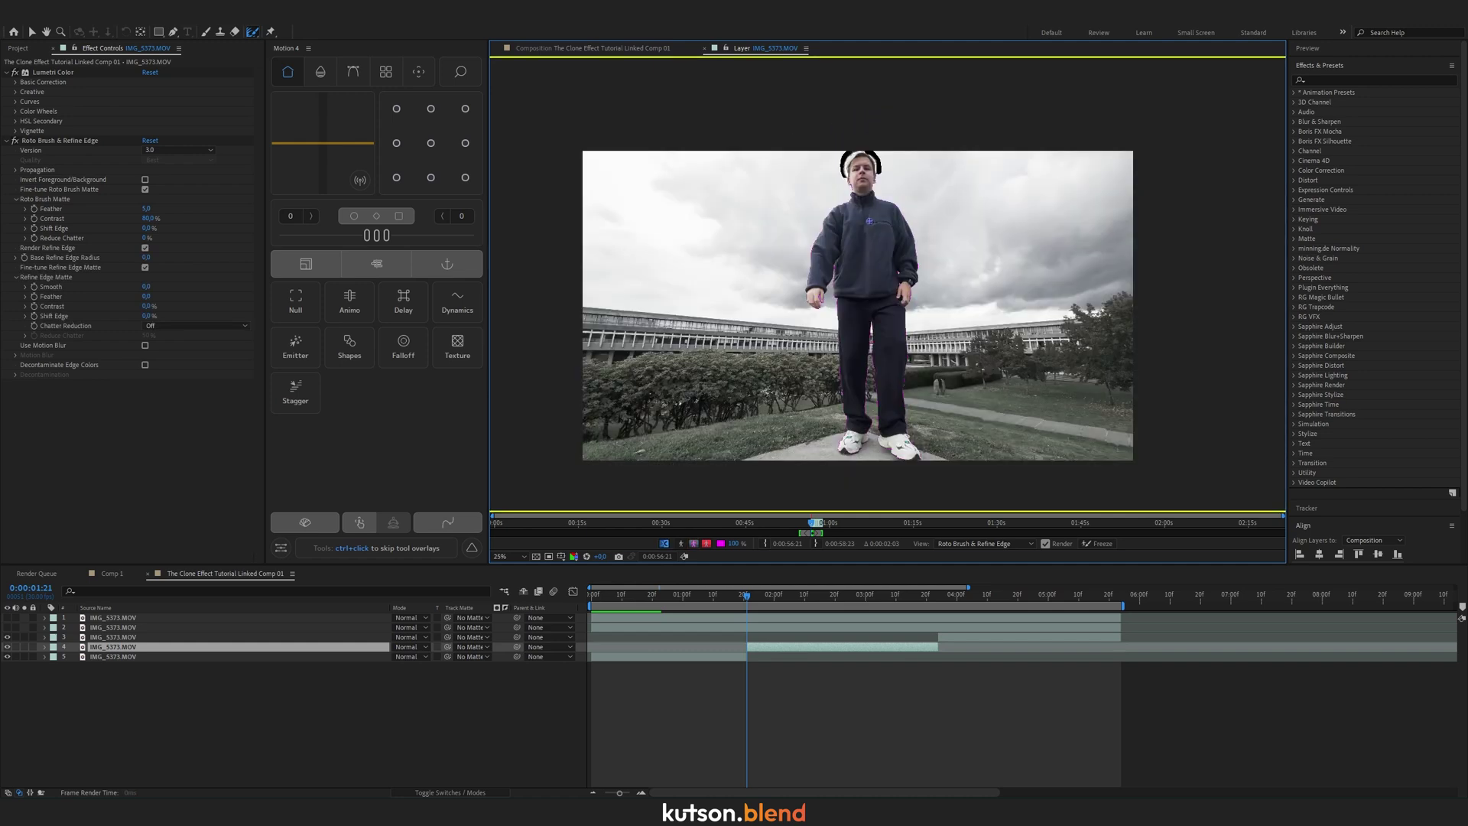
{"action": "key", "text": "Page_Down"}
{"action": "key", "text": "space"}
{"action": "key", "text": "space"}
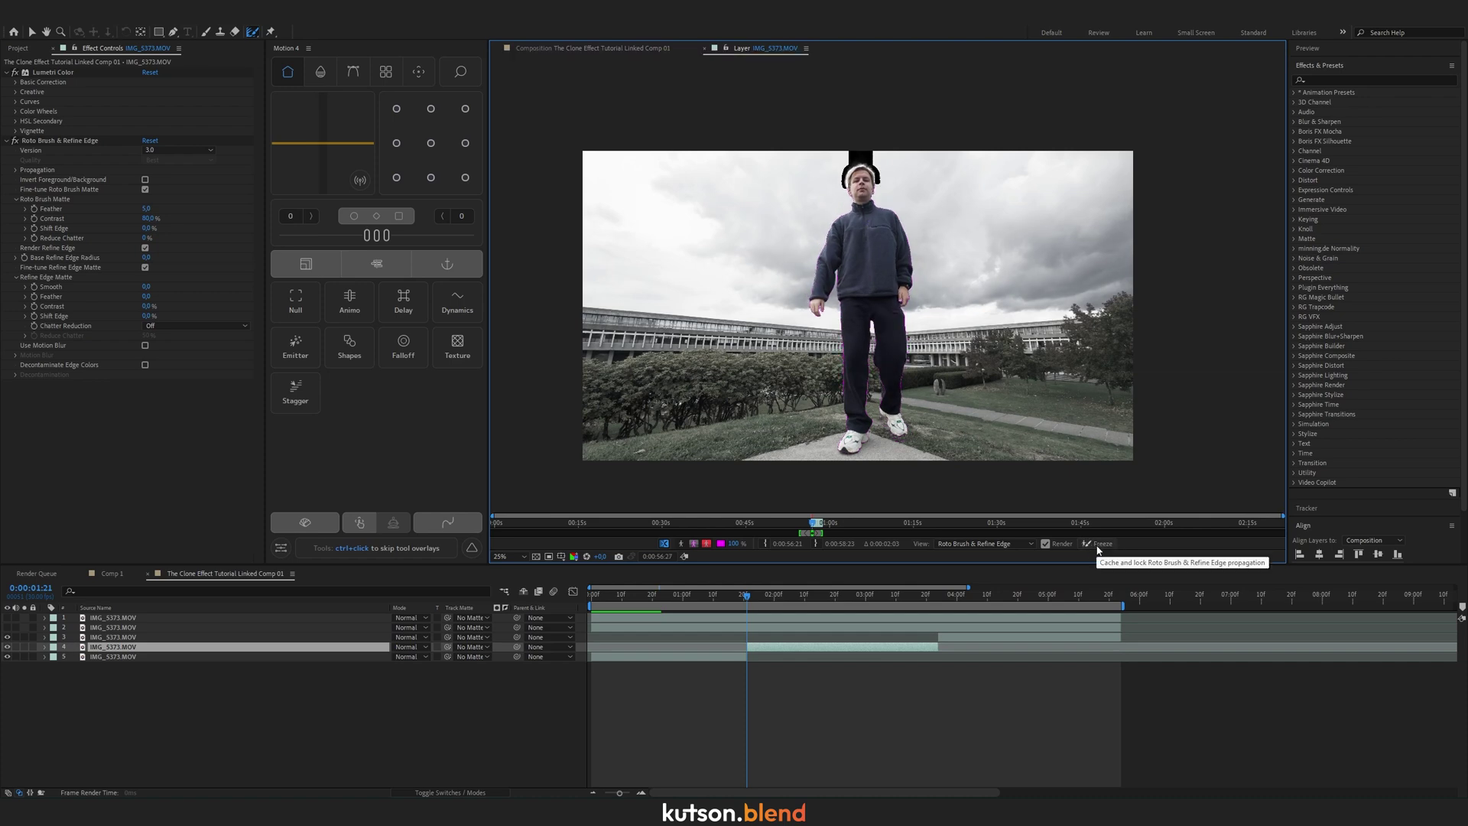
{"action": "left_click", "coordinate": [1098, 544]}
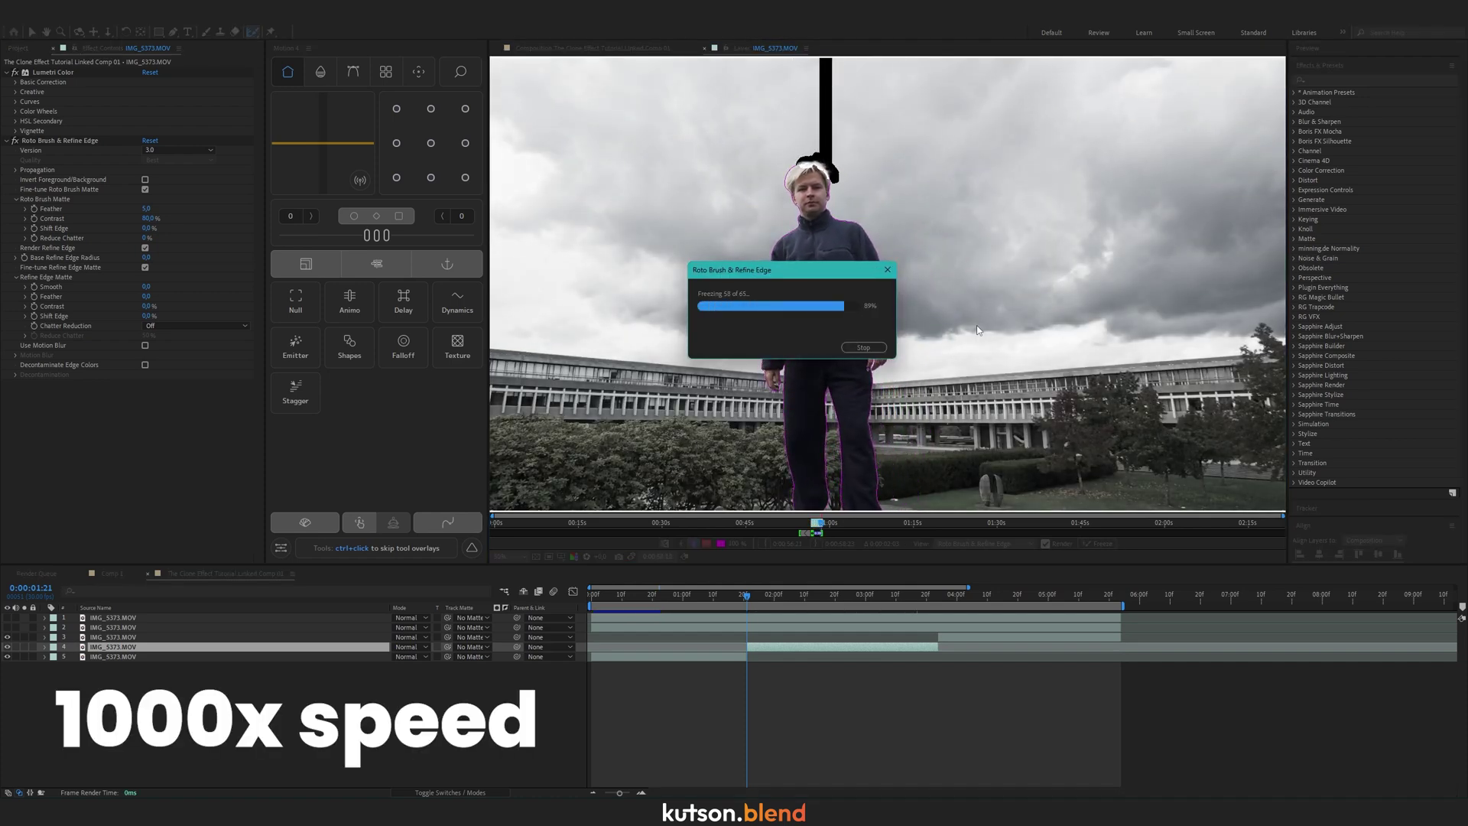
Inspect the frozen Roto Brush outline around the man at 0:00:03:13.
{"action": "left_click", "coordinate": [905, 593]}
{"action": "scroll", "coordinate": [787, 380], "scroll_direction": "up", "scroll_amount": 2}
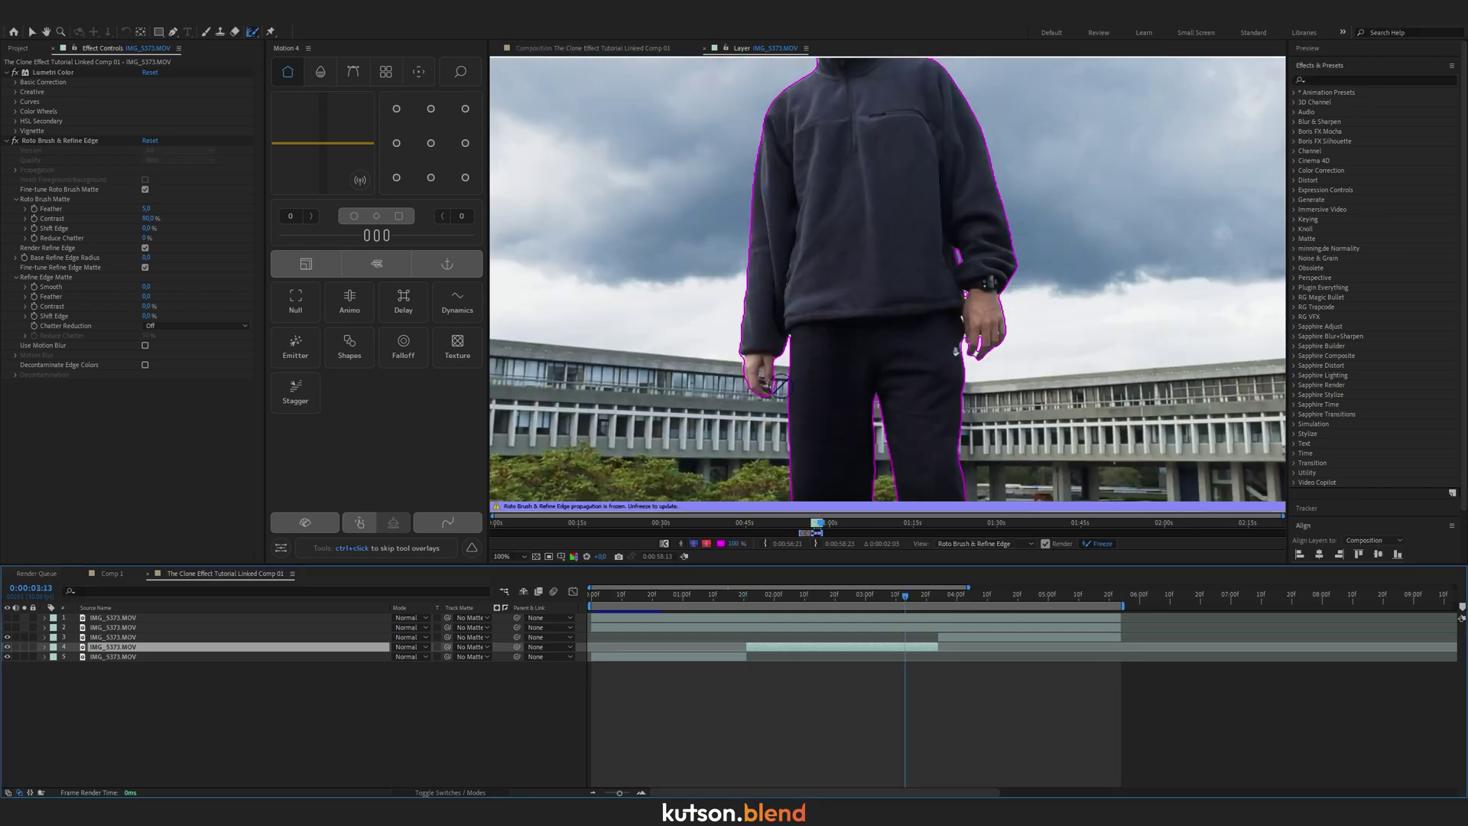
{"action": "scroll", "coordinate": [781, 353], "scroll_direction": "down", "scroll_amount": 1}
{"action": "scroll", "coordinate": [781, 353], "scroll_direction": "down", "scroll_amount": 2}
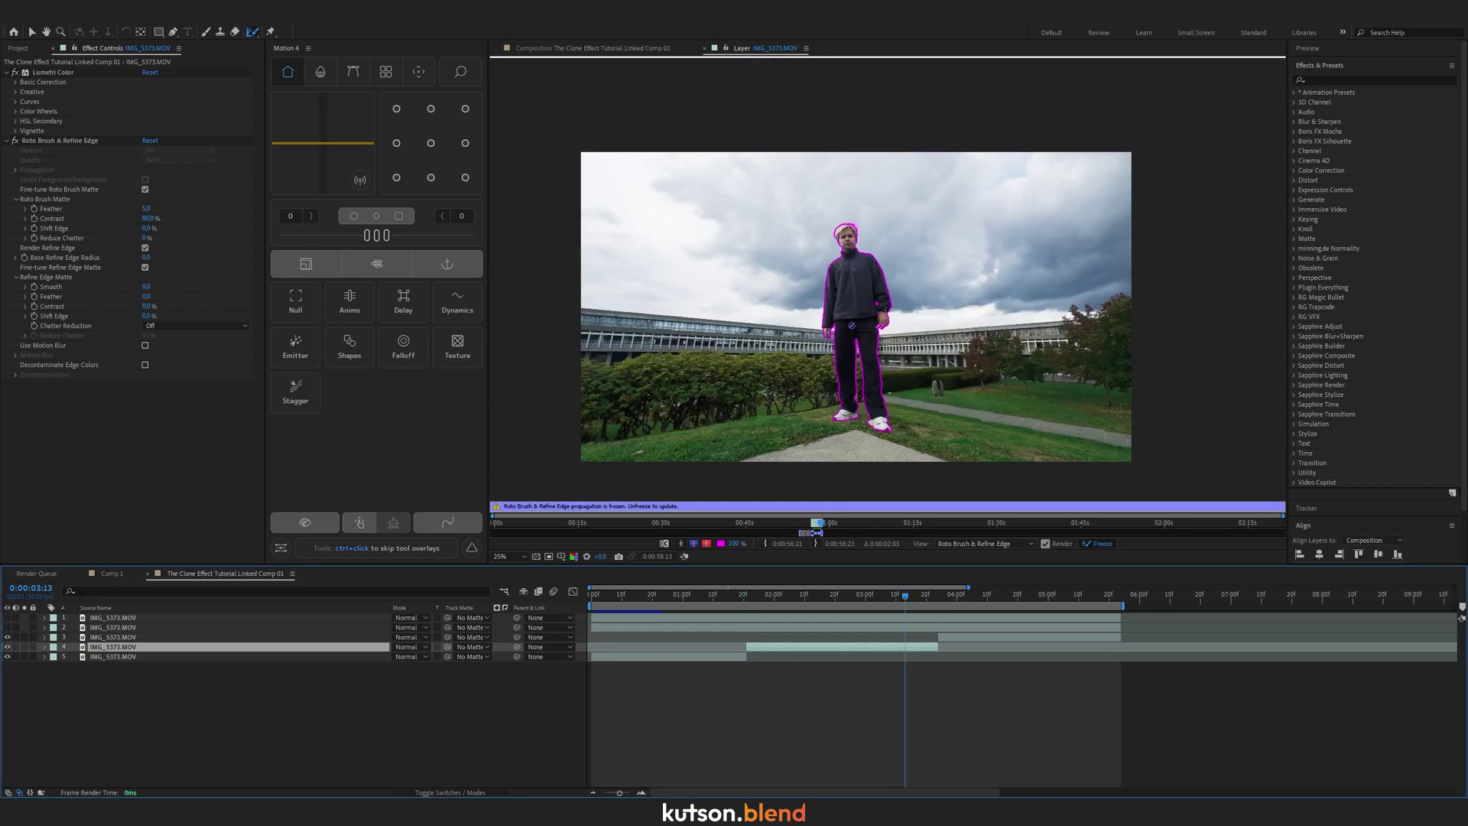
{"action": "scroll", "coordinate": [867, 251], "scroll_direction": "up", "scroll_amount": 1}
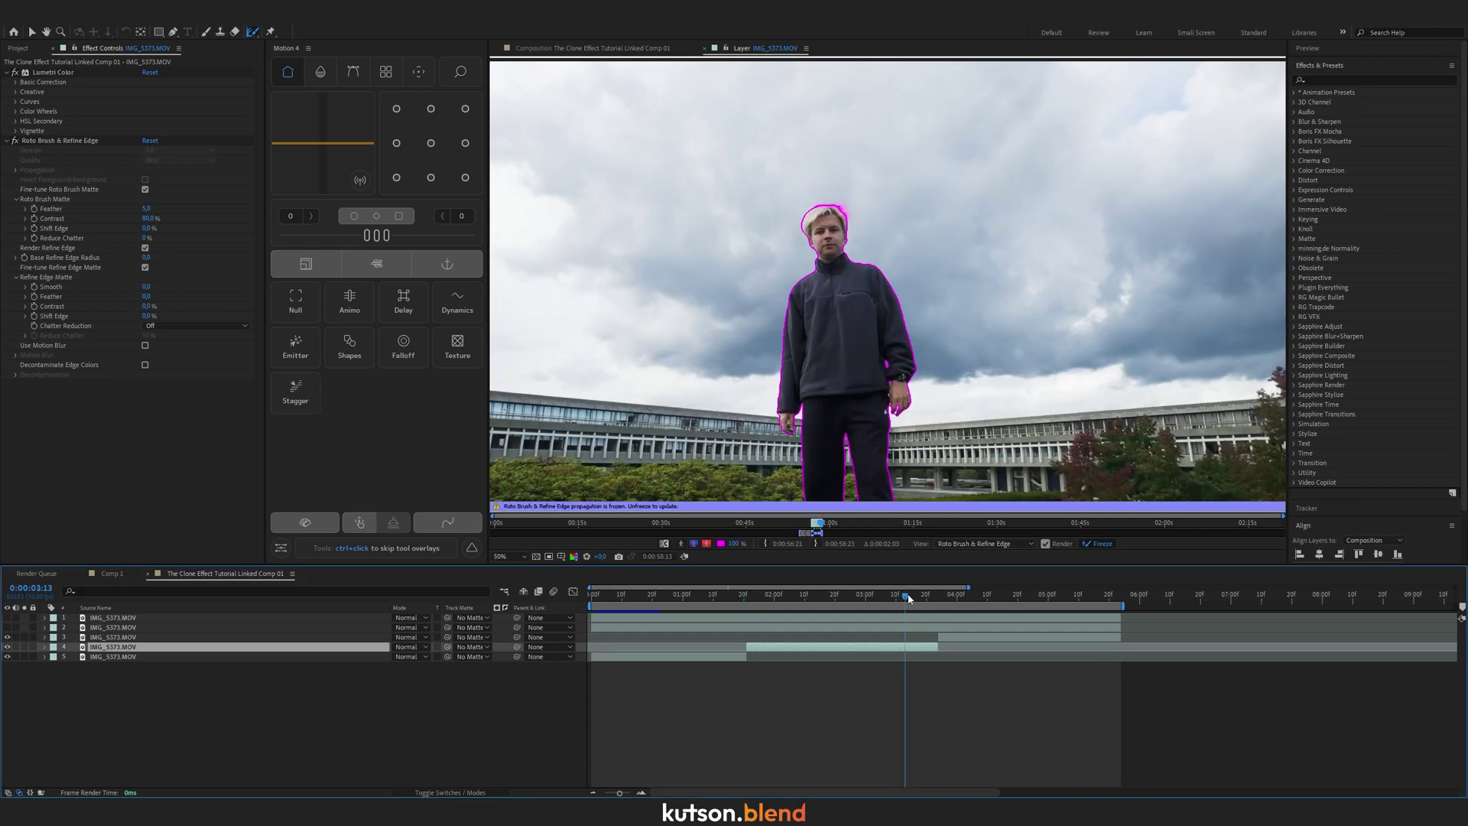
Check the frozen Roto Brush outline around the man's body and head at 0:00:02:11.
{"action": "left_click_drag", "start_coordinate": [905, 596], "coordinate": [807, 598]}
{"action": "scroll", "coordinate": [886, 405], "scroll_direction": "up", "scroll_amount": 2}
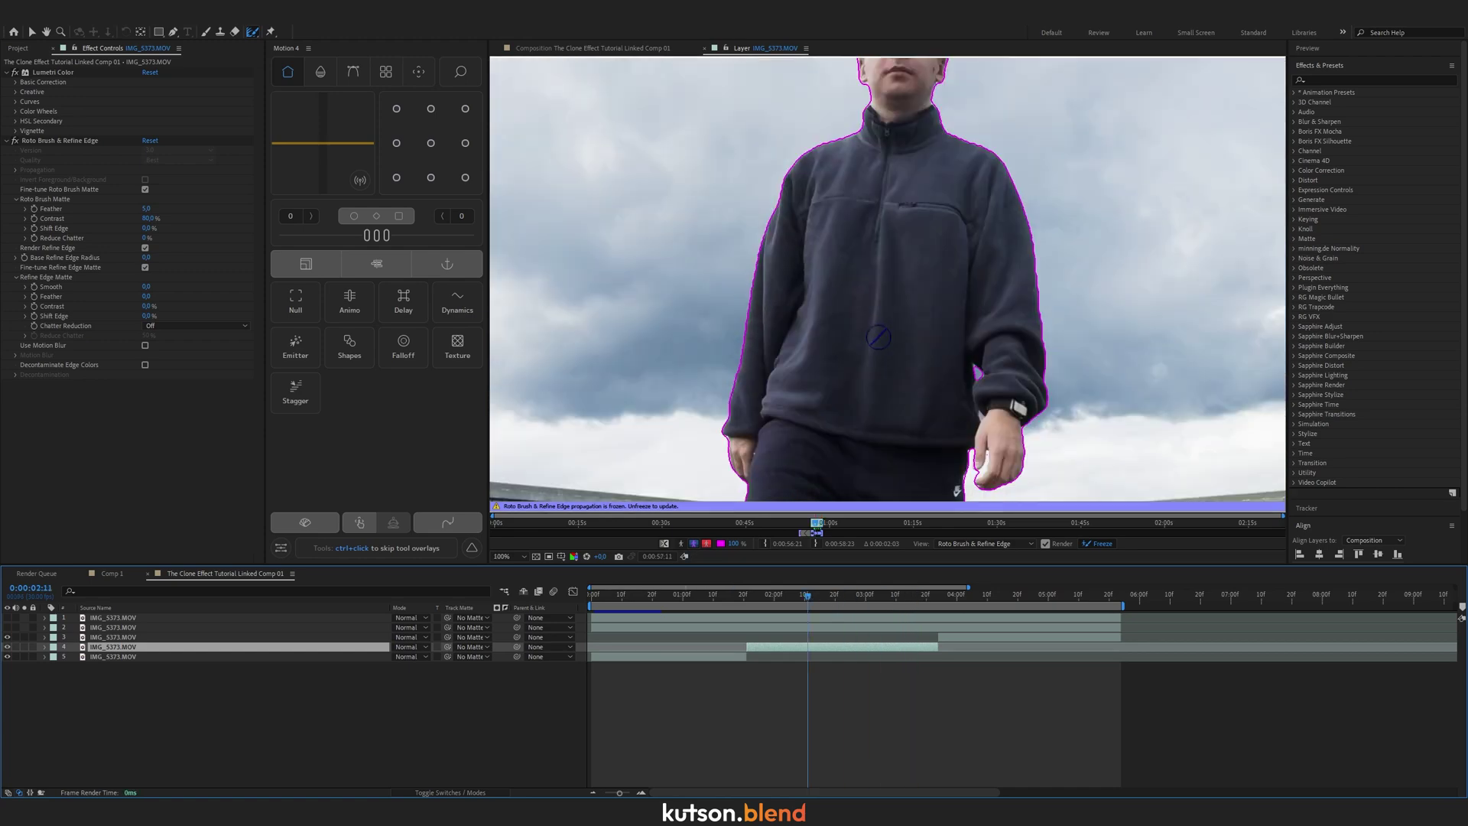
{"action": "scroll", "coordinate": [931, 349], "scroll_direction": "down", "scroll_amount": 2}
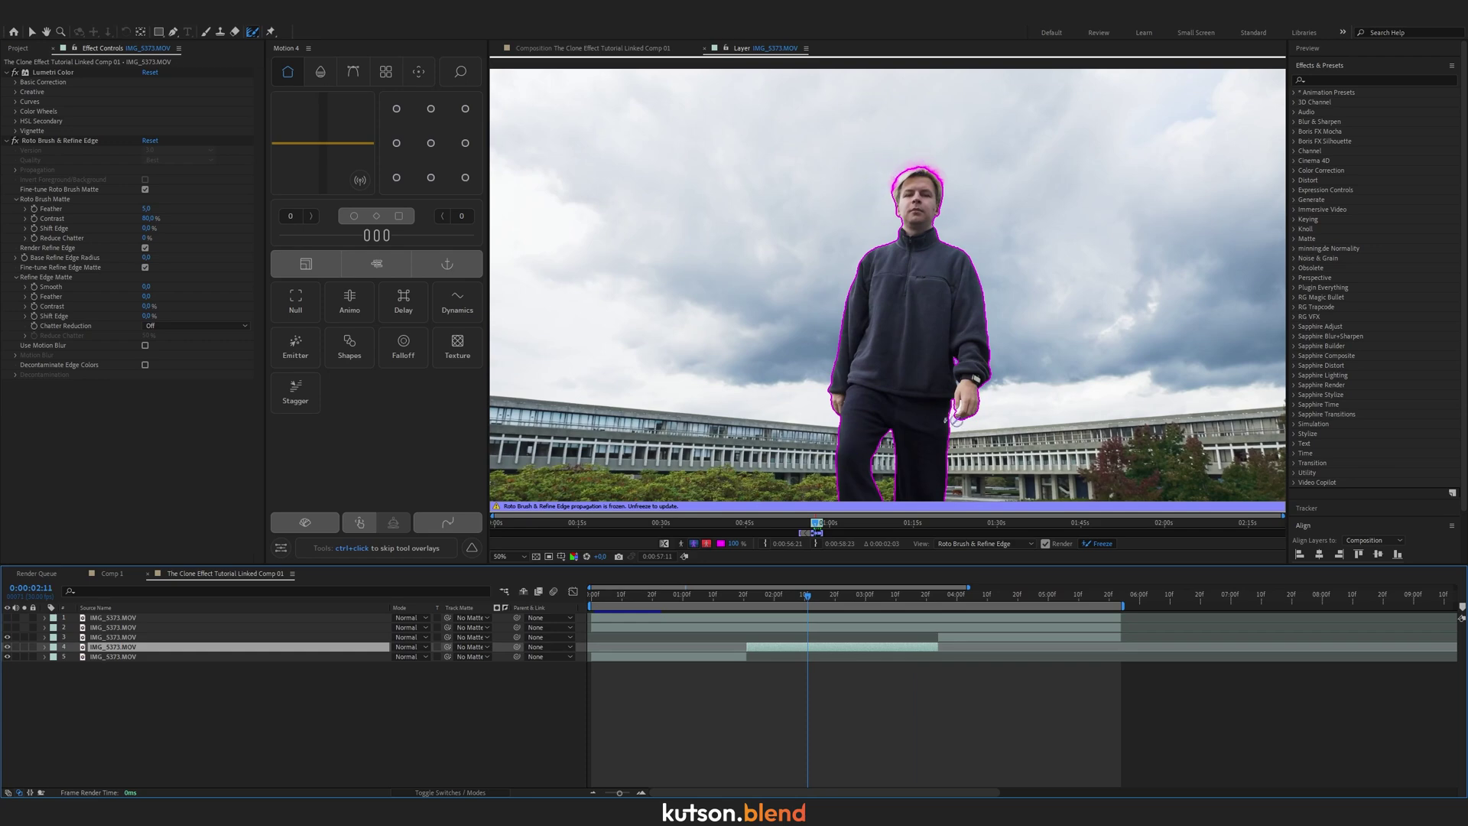
{"action": "left_click_drag", "start_coordinate": [939, 408], "coordinate": [889, 263]}
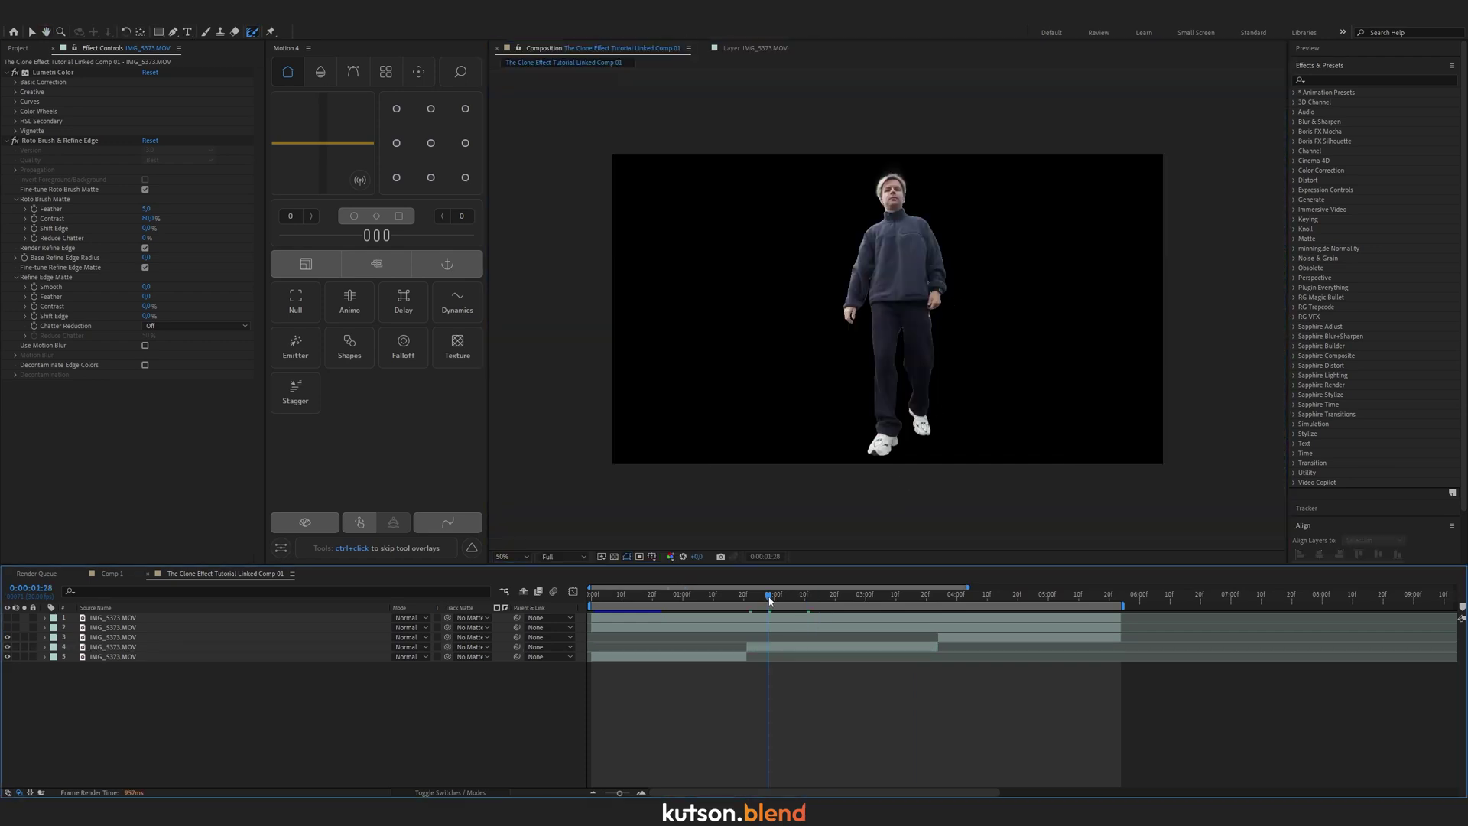
Duplicate the middle man's rotoscoped segment starting at 0:00:01:21 and remove Roto Brush & Refine Edge from the lower copy.
{"action": "mouse_move", "coordinate": [770, 601]}
{"action": "left_mouse_down"}
{"action": "mouse_move", "coordinate": [865, 603]}
{"action": "mouse_move", "coordinate": [747, 606]}
{"action": "left_mouse_up"}
{"action": "left_click", "coordinate": [879, 647]}
{"action": "key", "text": "ctrl+d"}
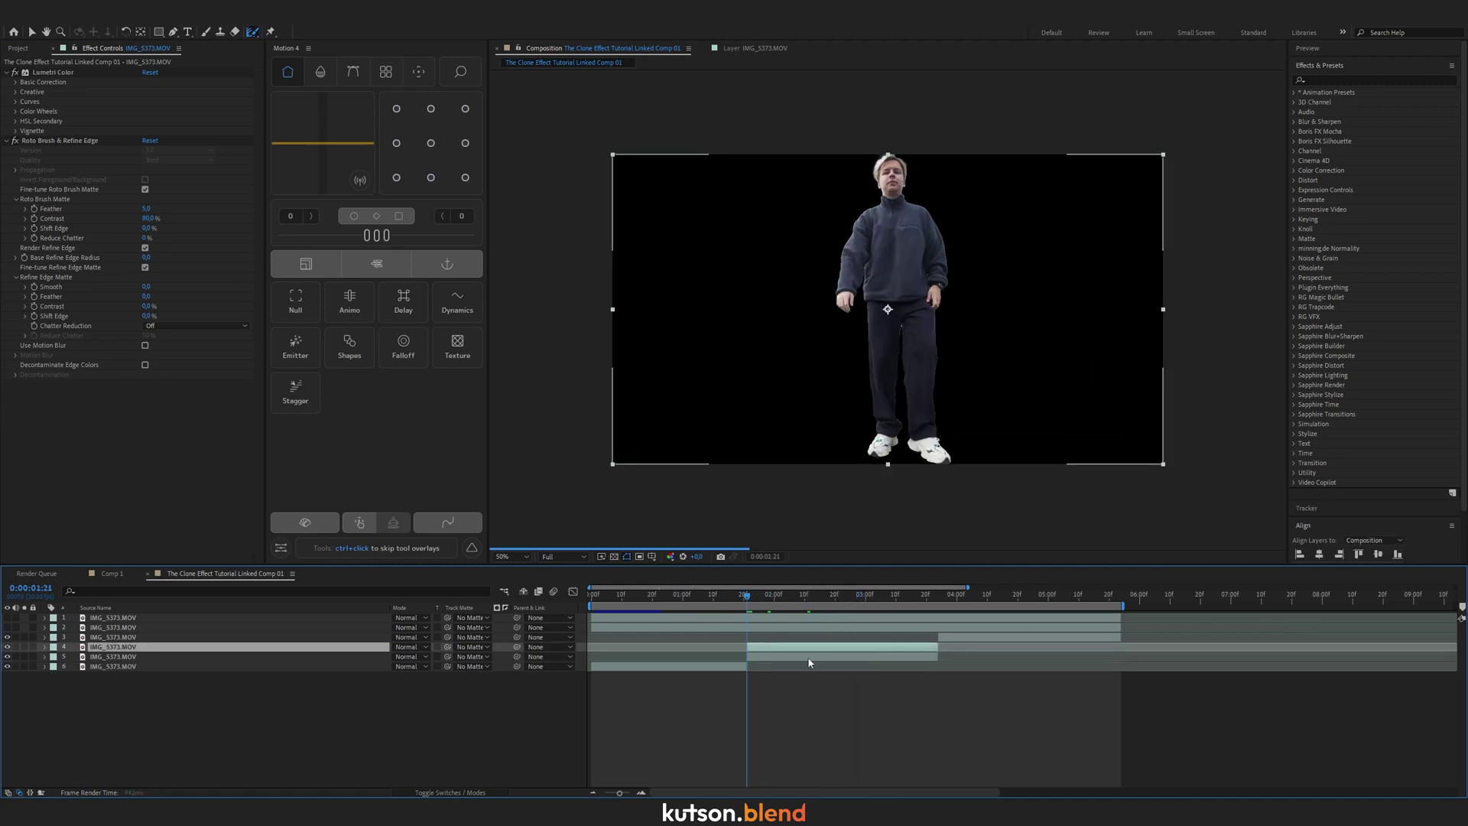
{"action": "left_click", "coordinate": [812, 658]}
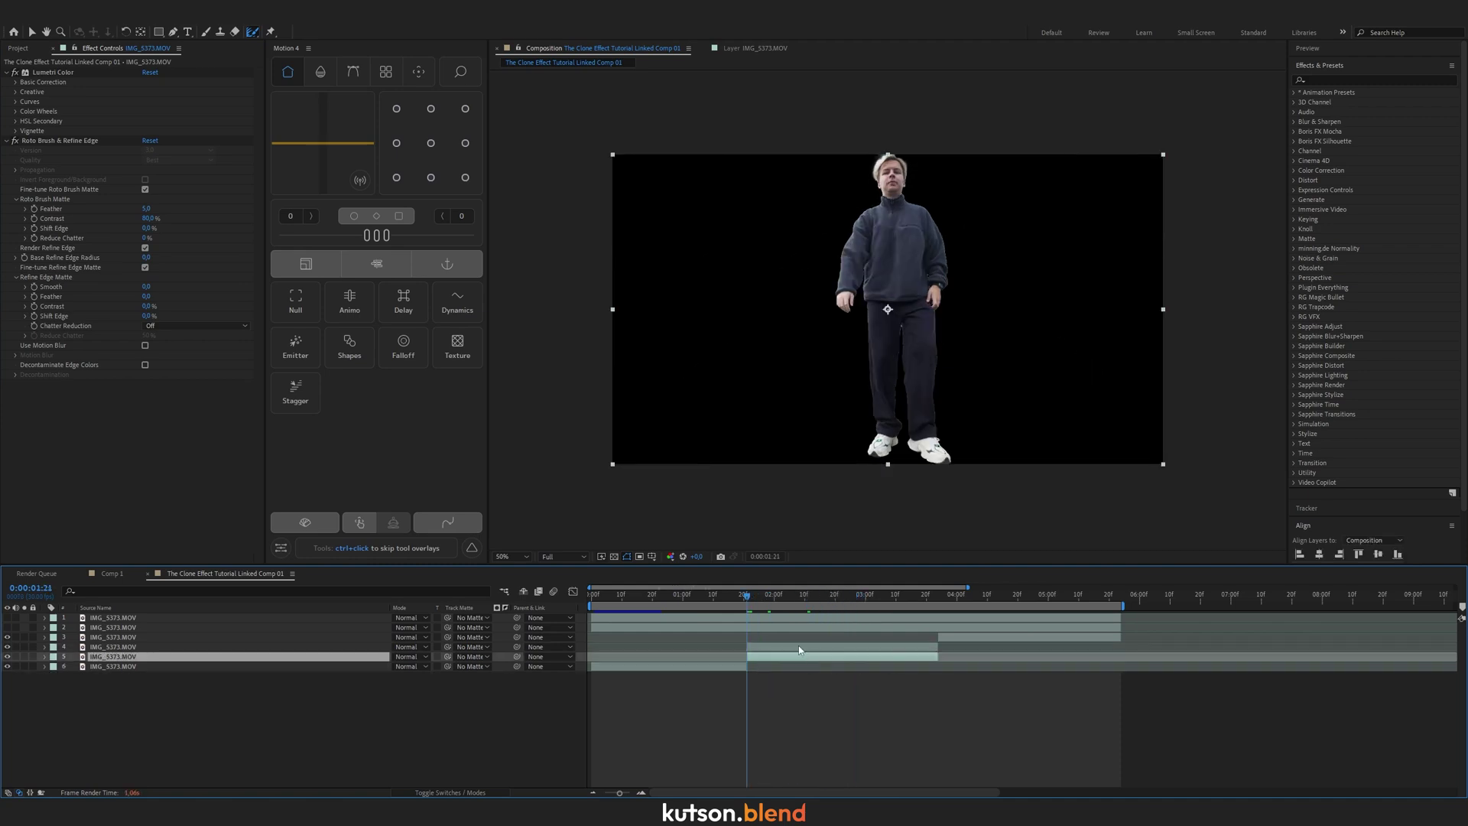
{"action": "left_click", "coordinate": [76, 142]}
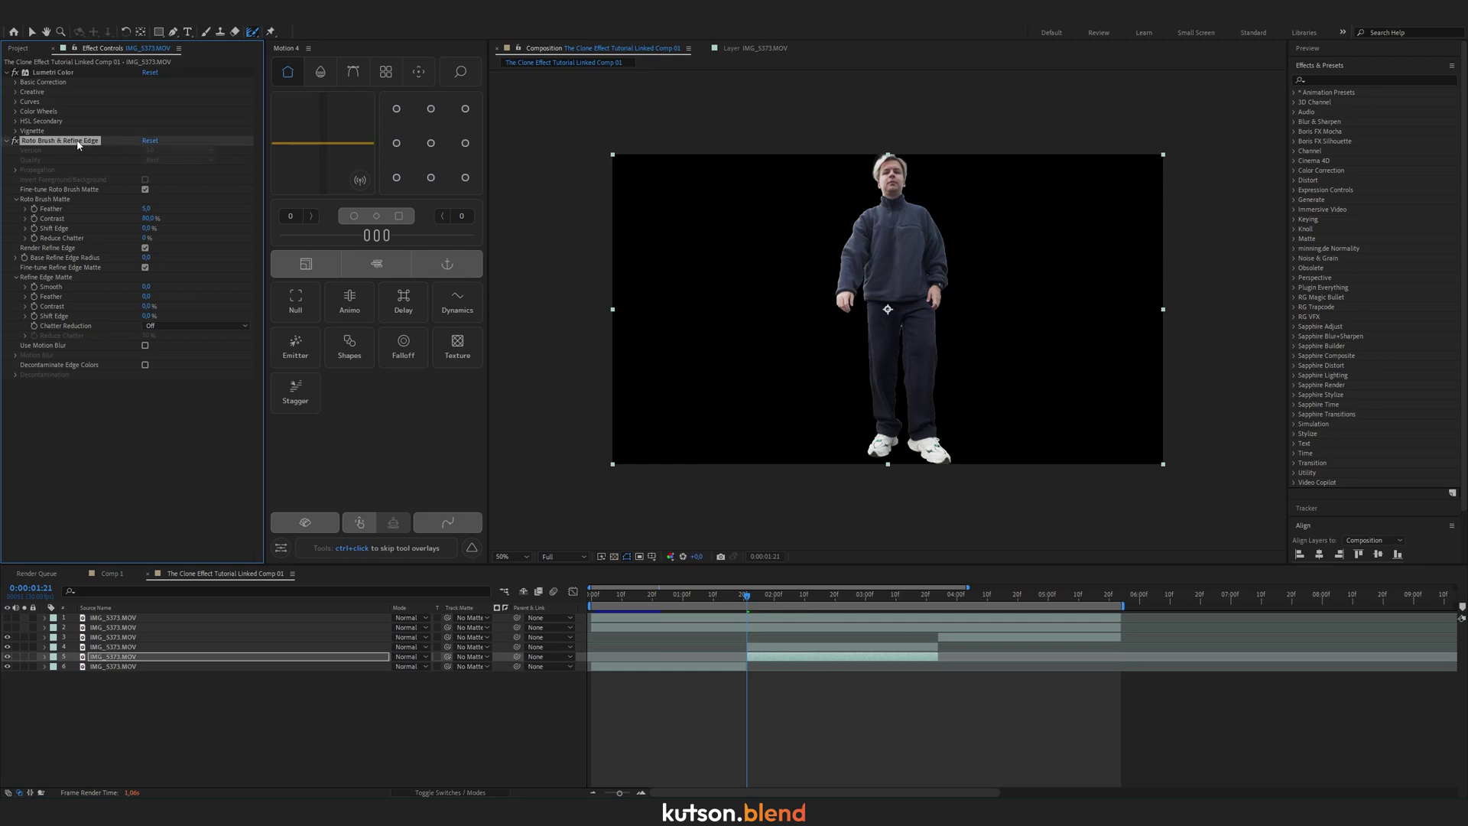
{"action": "key", "text": "Delete"}
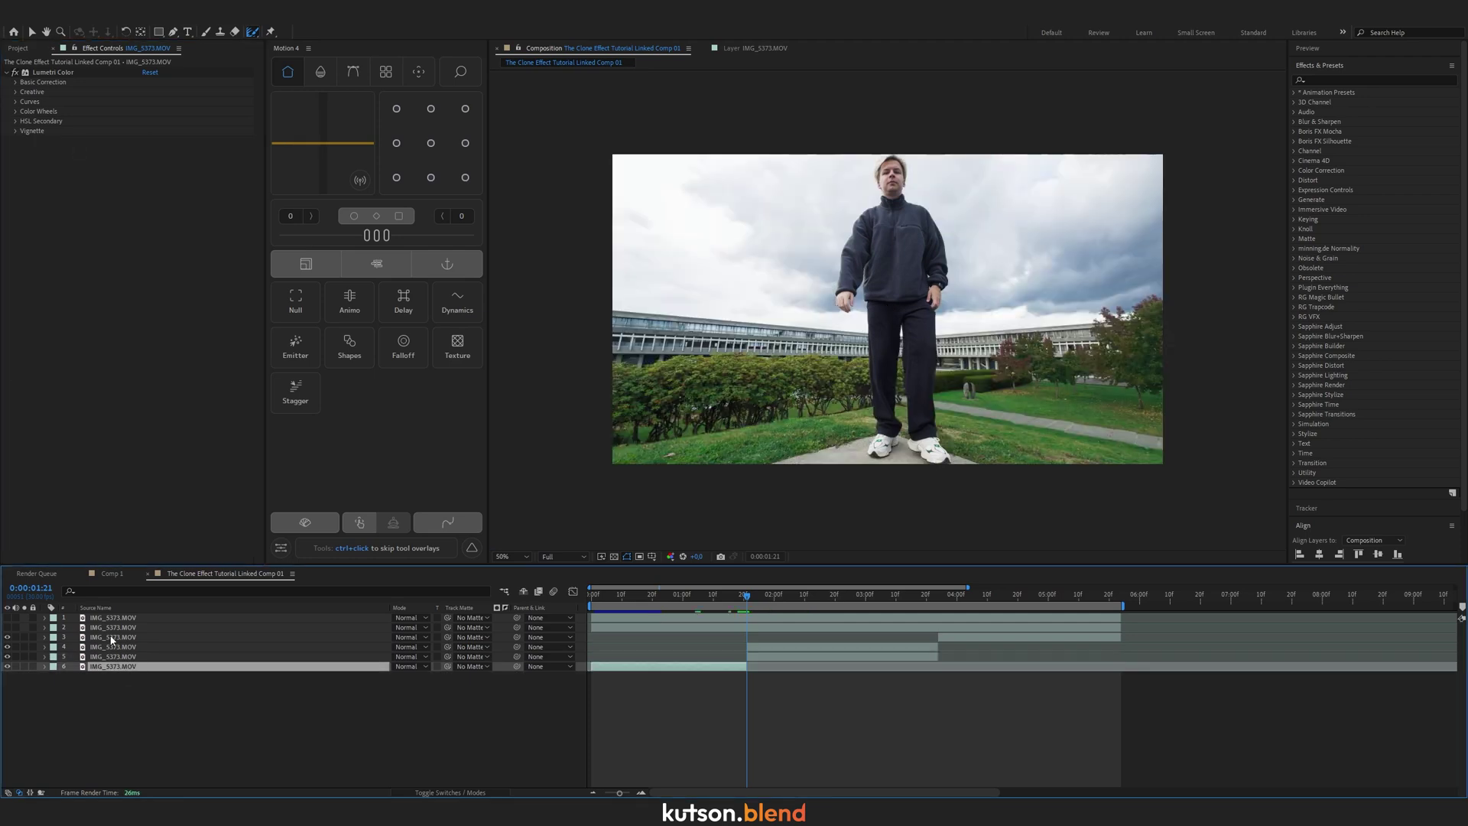
Change the label color of layers 3 to 6 to green.
{"action": "left_click", "coordinate": [112, 639], "text": "shift"}
{"action": "left_click", "coordinate": [53, 637]}
{"action": "left_click", "coordinate": [84, 537]}
{"action": "left_click", "coordinate": [861, 747]}
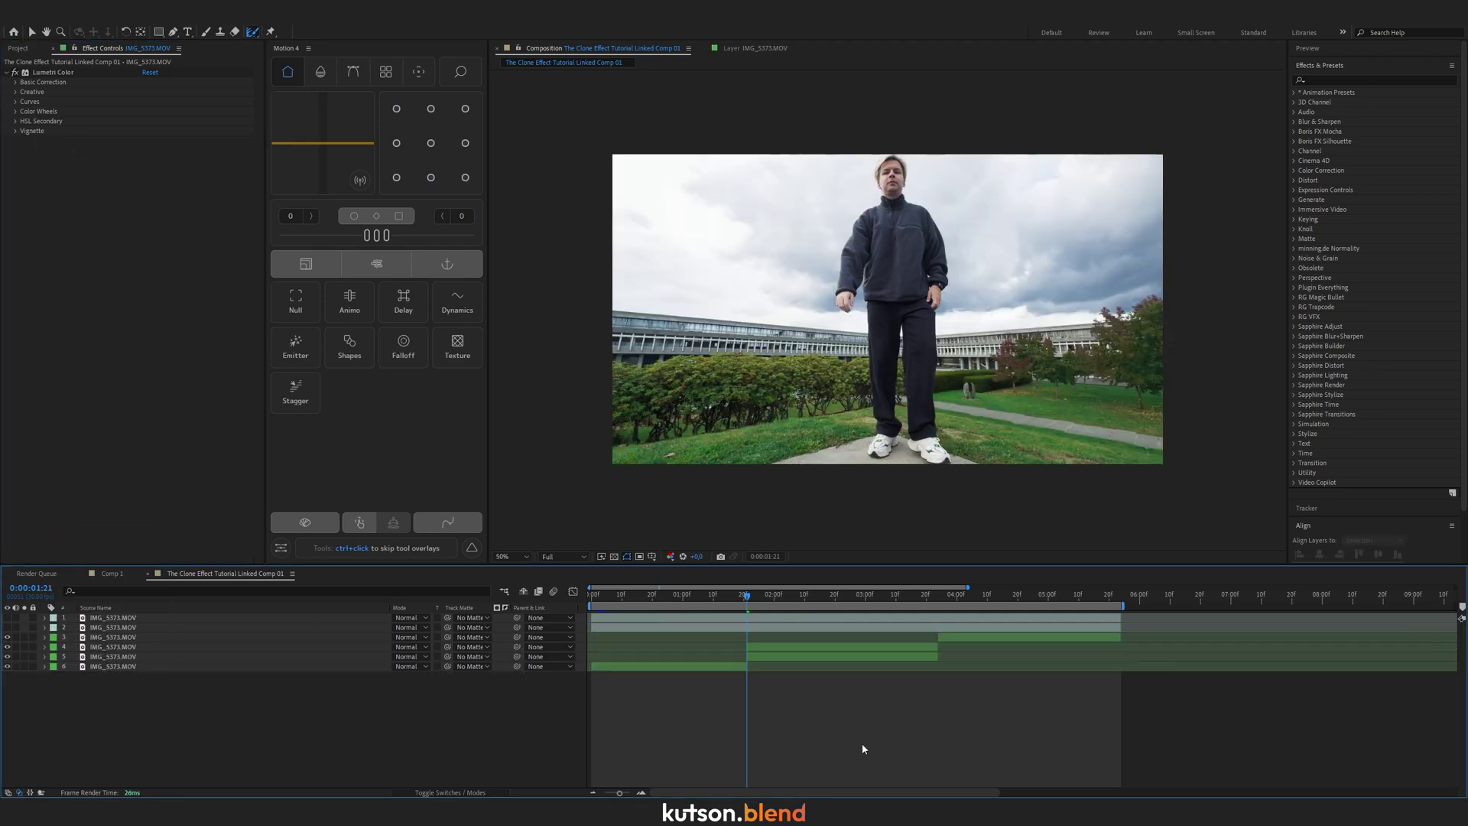
Make layer 2 visible and draw a closed Pen mask around the left man, extending past the frame edges.
{"action": "left_click", "coordinate": [9, 630]}
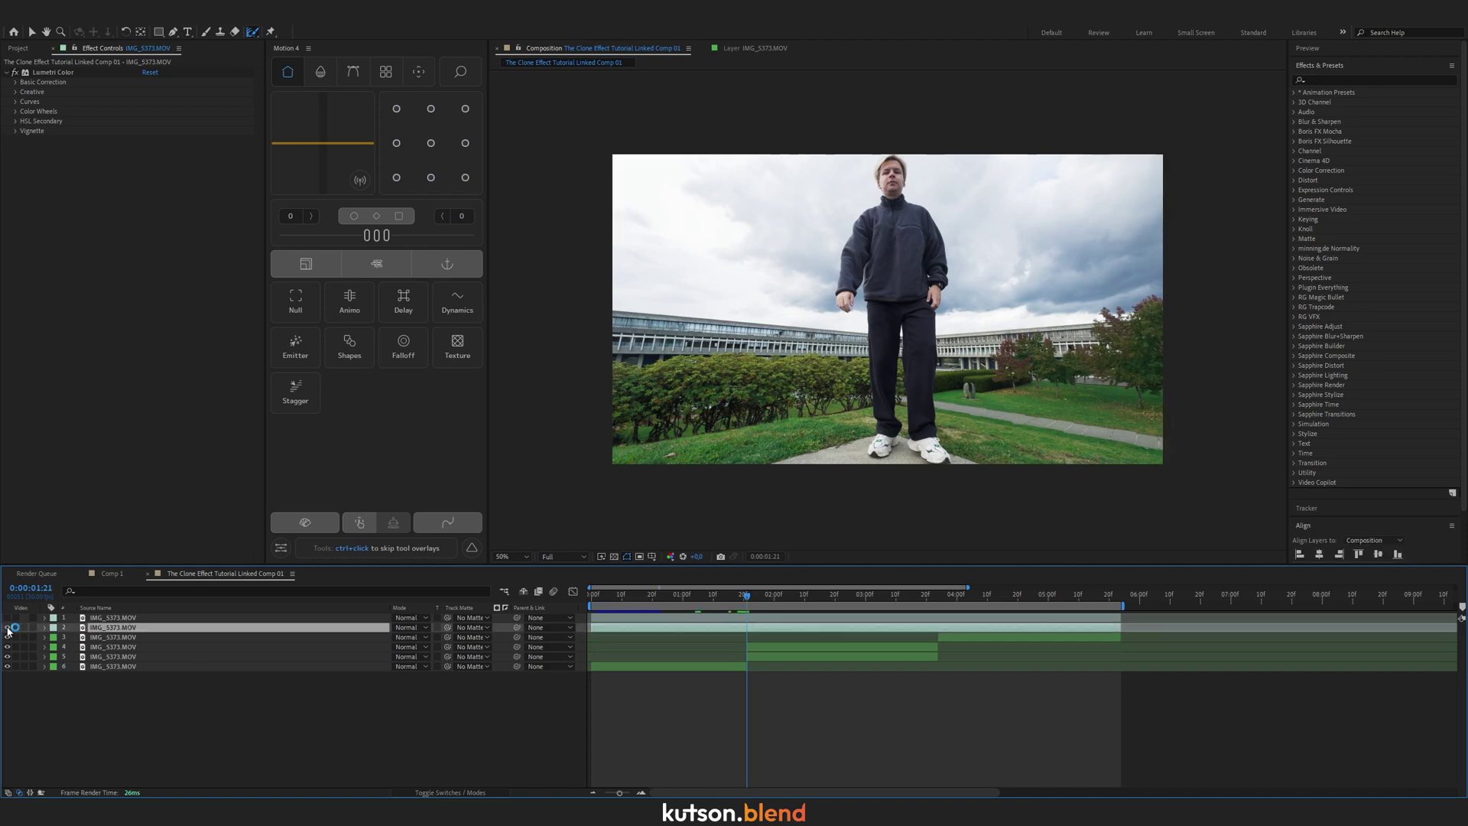
{"action": "left_click", "coordinate": [7, 627]}
{"action": "key", "text": "g"}
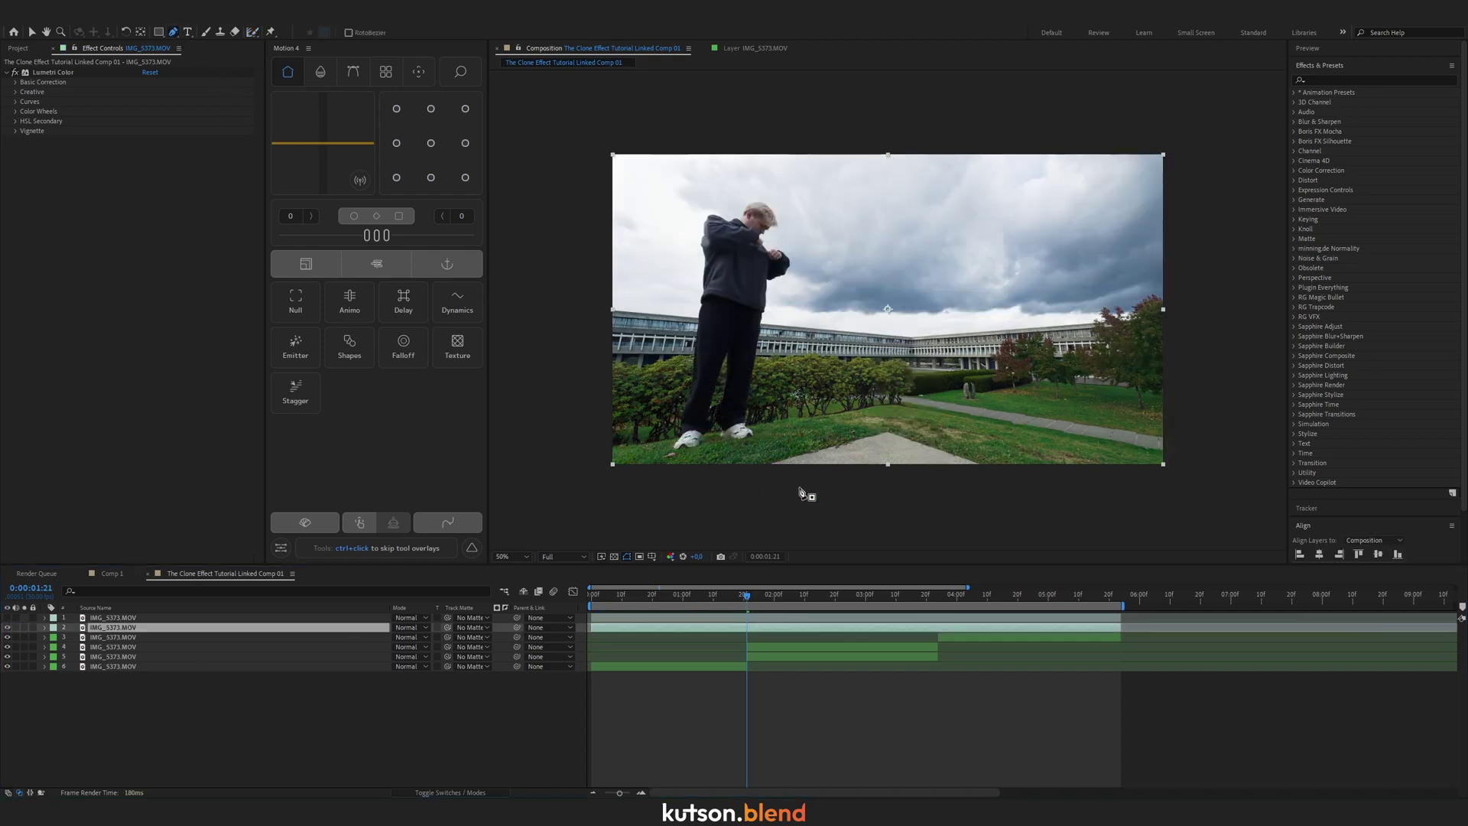
{"action": "left_click", "coordinate": [791, 484]}
{"action": "left_click", "coordinate": [809, 393]}
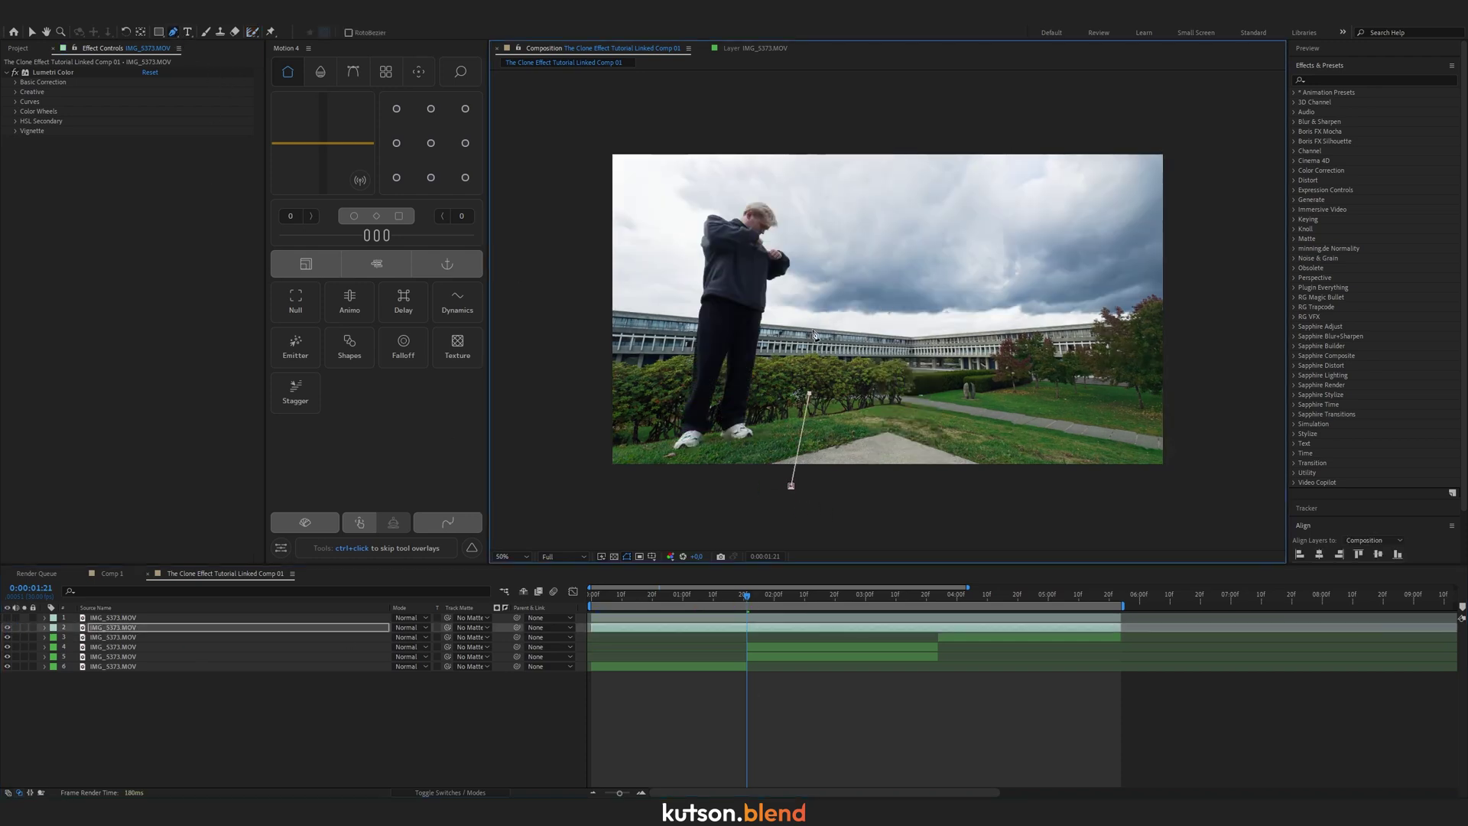
{"action": "left_click", "coordinate": [781, 134]}
{"action": "left_click", "coordinate": [571, 120]}
{"action": "left_click", "coordinate": [531, 337]}
{"action": "left_click", "coordinate": [574, 490]}
{"action": "left_click", "coordinate": [715, 499]}
{"action": "left_click", "coordinate": [790, 485]}
Make layer 1 visible and draw a closed Pen mask around the right man, extending past the frame edges.
{"action": "left_click", "coordinate": [8, 618]}
{"action": "left_click", "coordinate": [131, 617]}
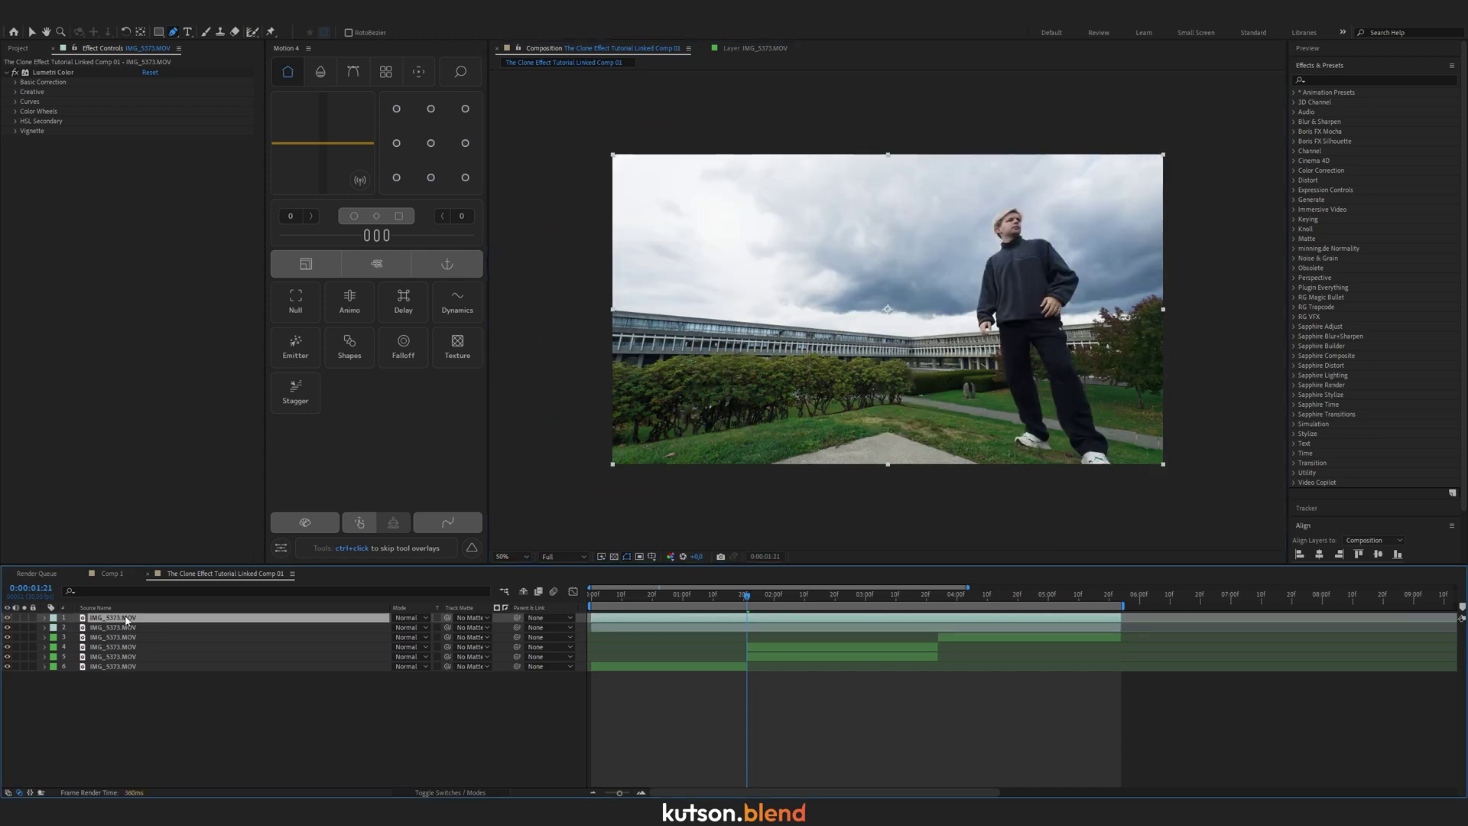
{"action": "left_click", "coordinate": [1006, 477]}
{"action": "left_click", "coordinate": [968, 406]}
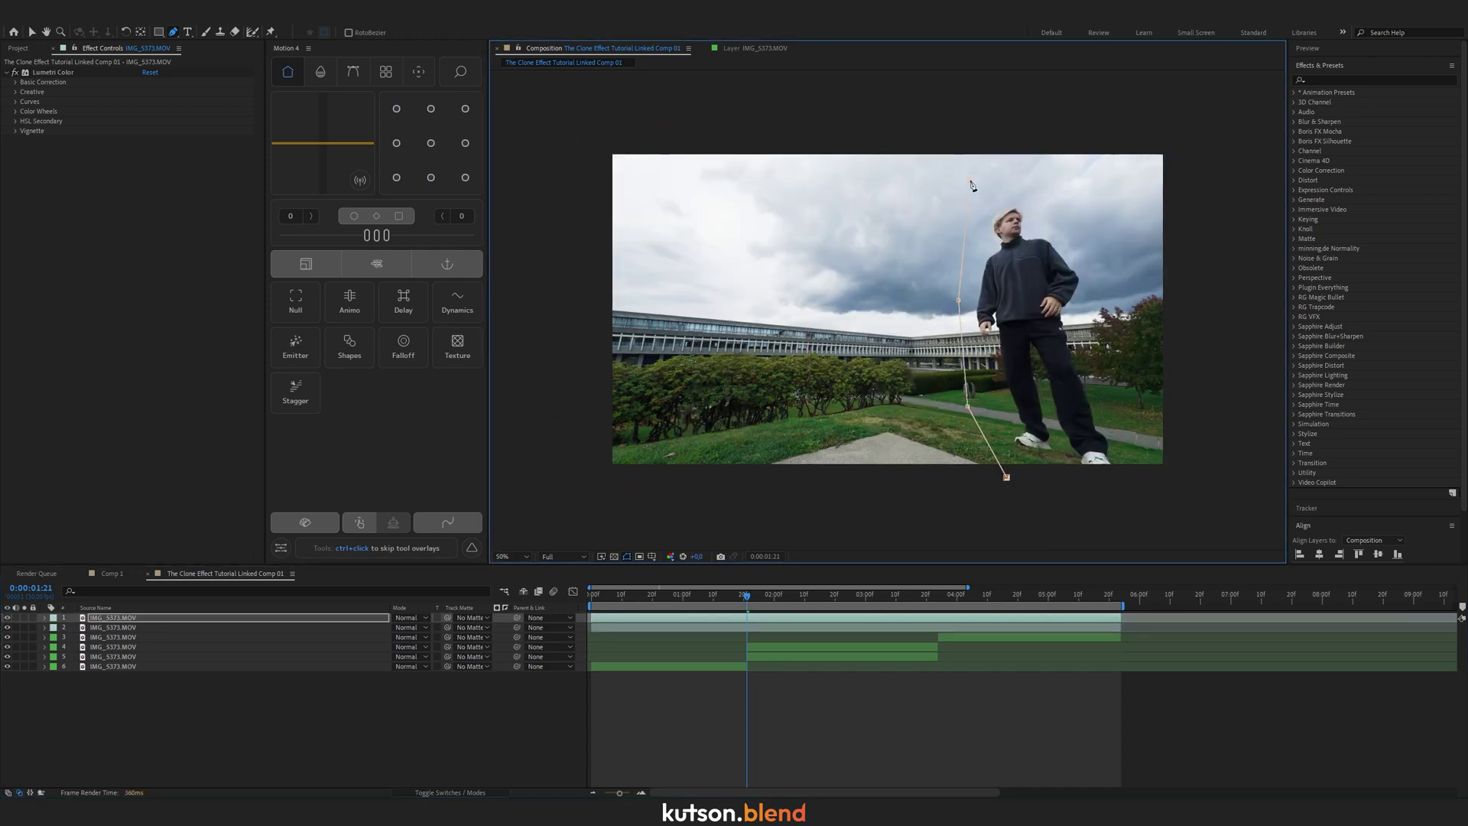
{"action": "left_click", "coordinate": [1029, 123]}
{"action": "left_click", "coordinate": [1210, 132]}
{"action": "left_click", "coordinate": [1216, 491]}
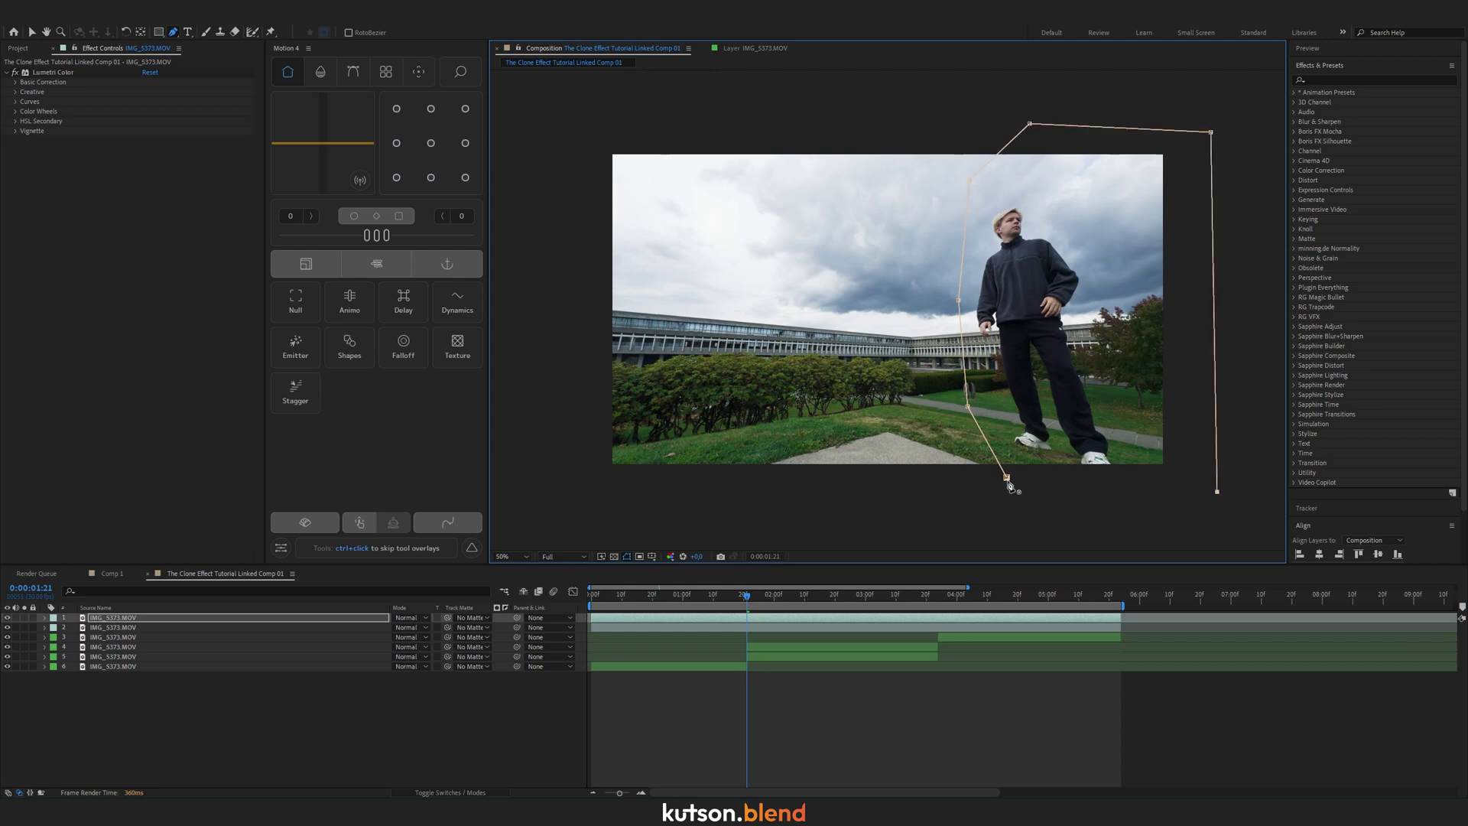
{"action": "left_click", "coordinate": [1007, 479]}
Set the mask feather of both masked side-clone layers to about 104 pixels.
{"action": "left_click", "coordinate": [147, 627], "text": "shift"}
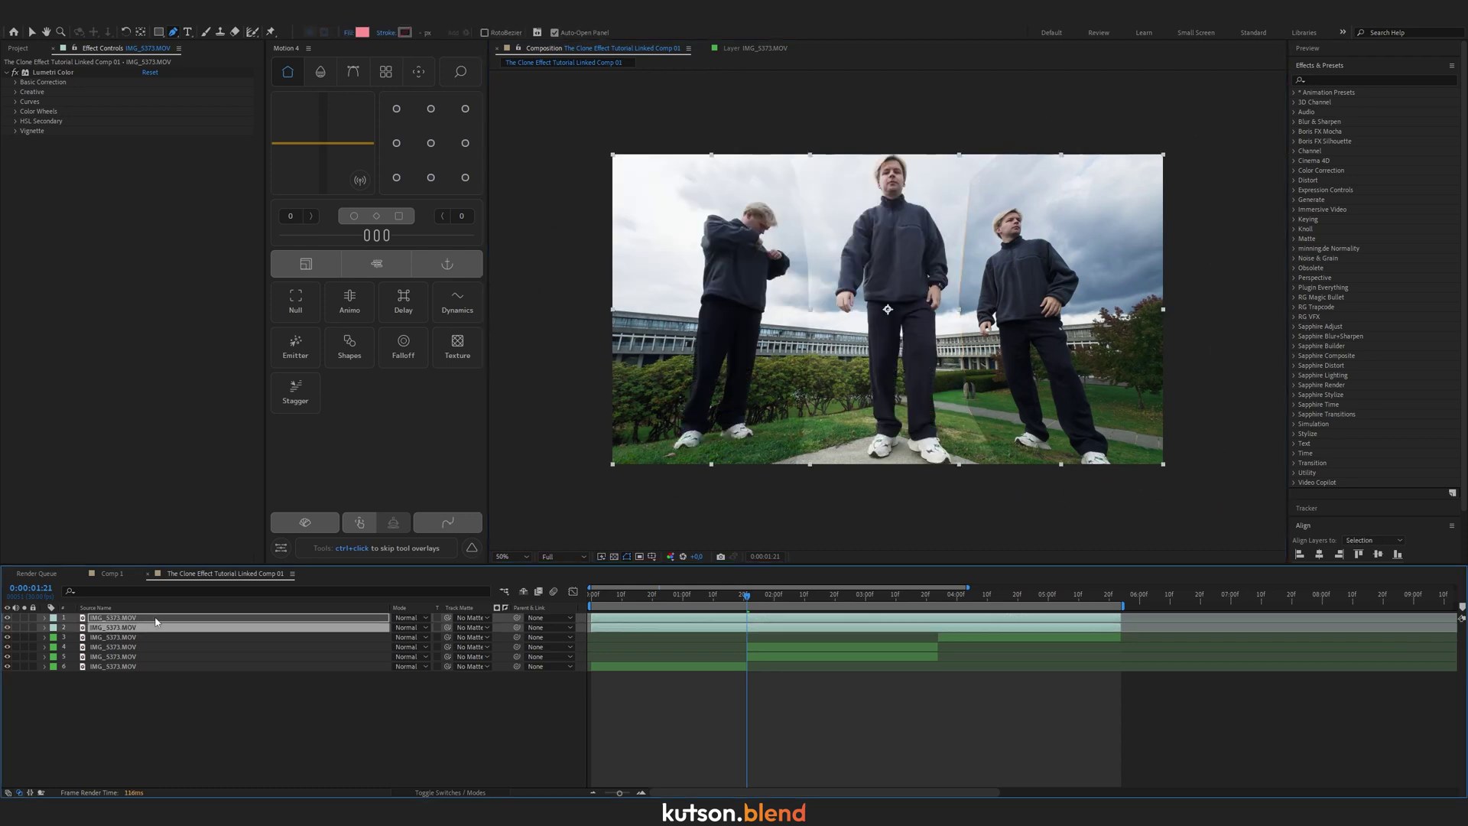
{"action": "key", "text": "f"}
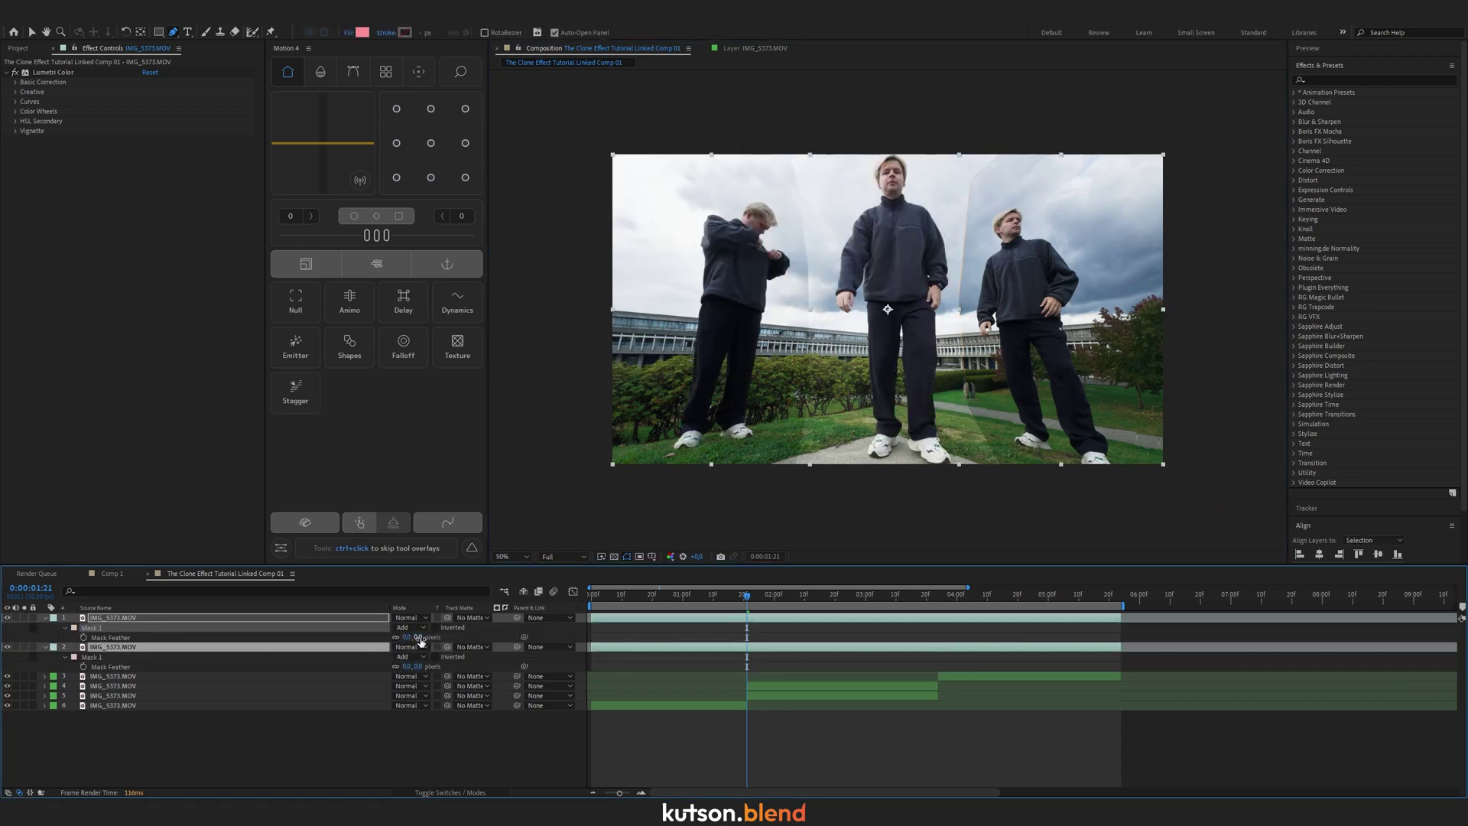
{"action": "left_click_drag", "start_coordinate": [419, 640], "coordinate": [424, 636]}
{"action": "left_click_drag", "start_coordinate": [534, 639], "coordinate": [881, 647]}
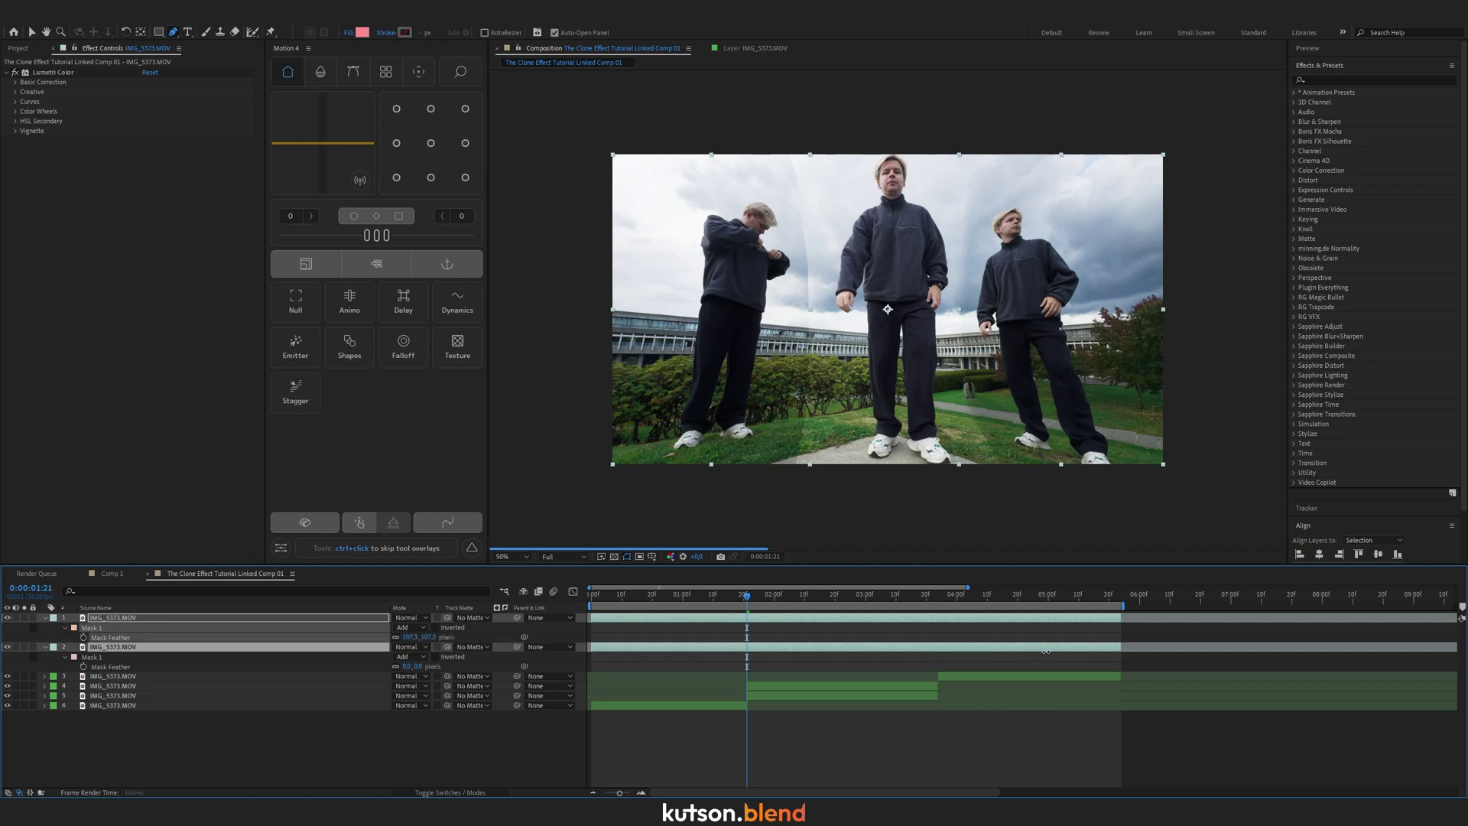
{"action": "left_click_drag", "start_coordinate": [965, 649], "coordinate": [1031, 650]}
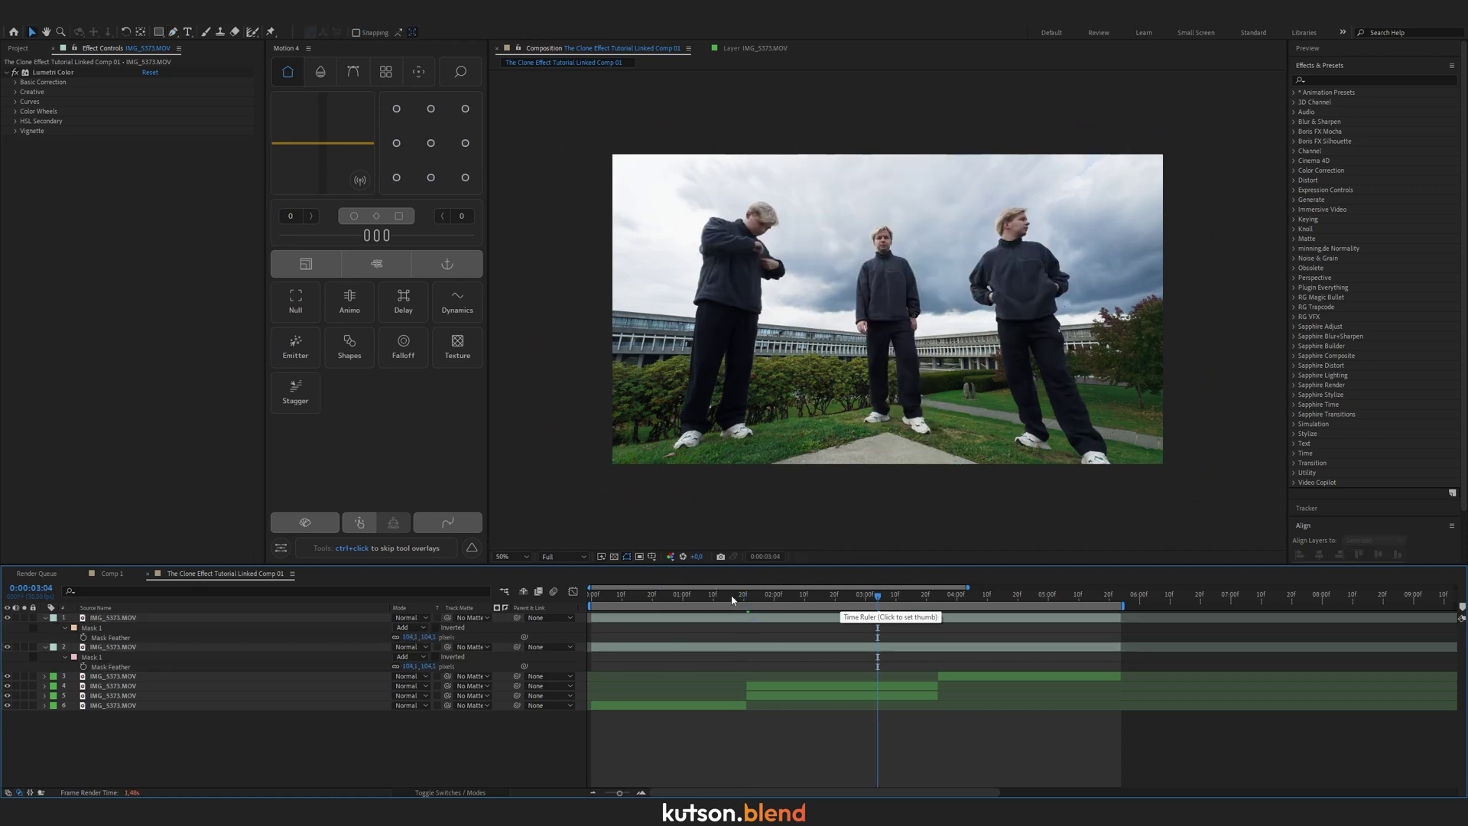
Review the three-clone composite at several times to check how the masked takes blend.
{"action": "left_click", "coordinate": [713, 597]}
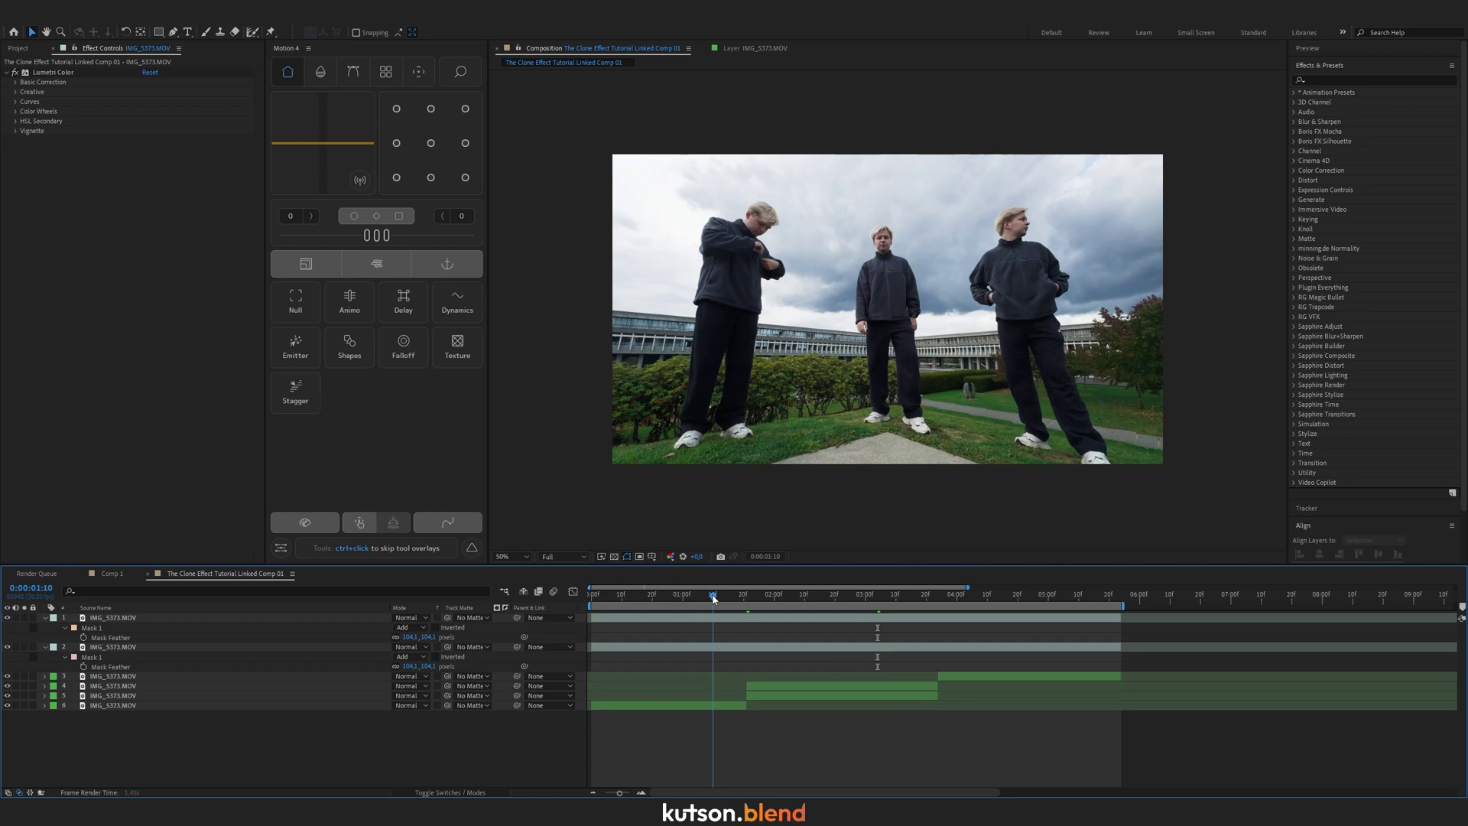
{"action": "left_click", "coordinate": [627, 595]}
{"action": "left_click_drag", "start_coordinate": [626, 597], "coordinate": [680, 596]}
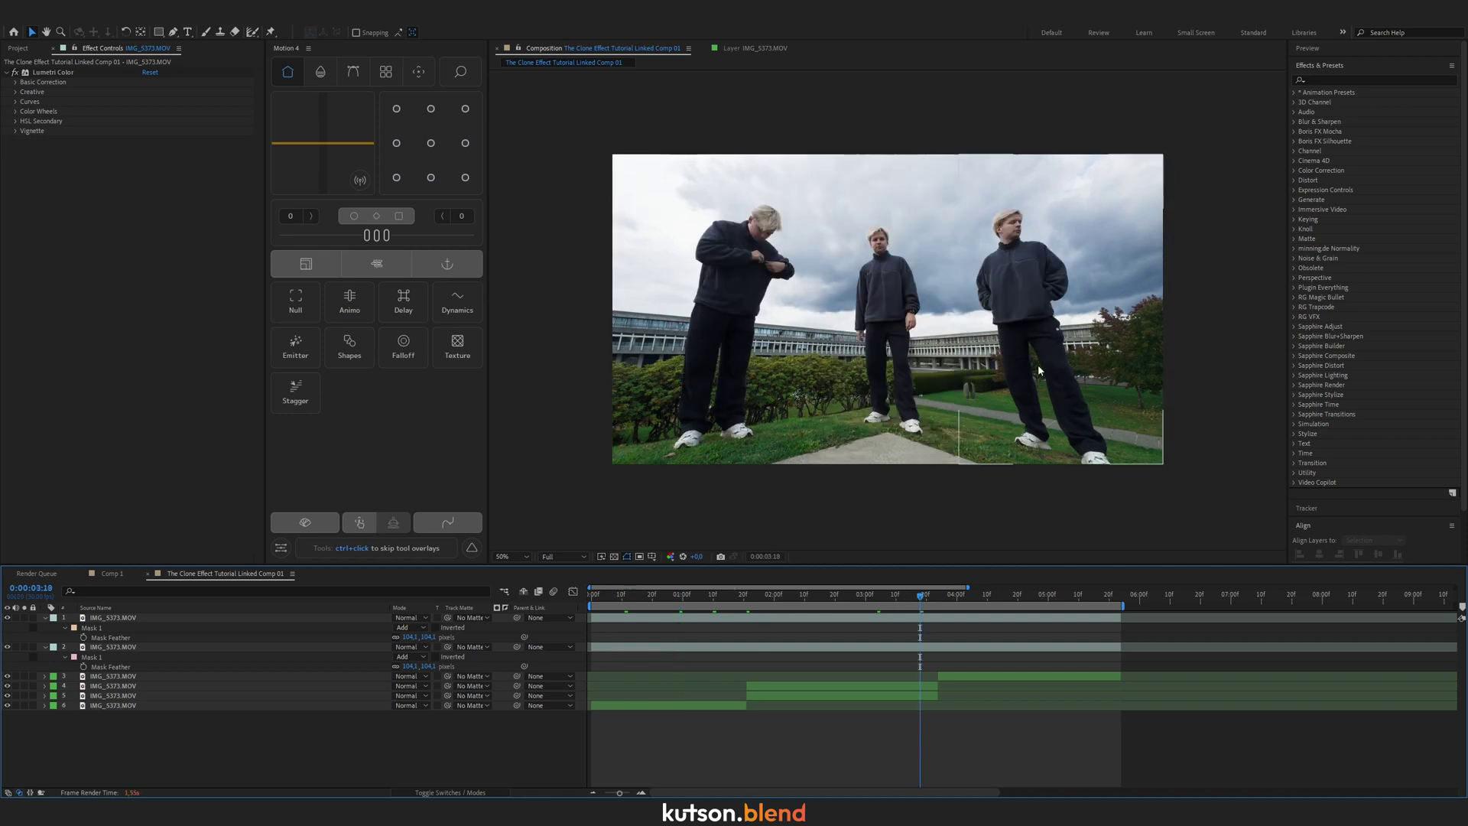
{"action": "left_click", "coordinate": [745, 596]}
{"action": "left_click", "coordinate": [746, 597]}
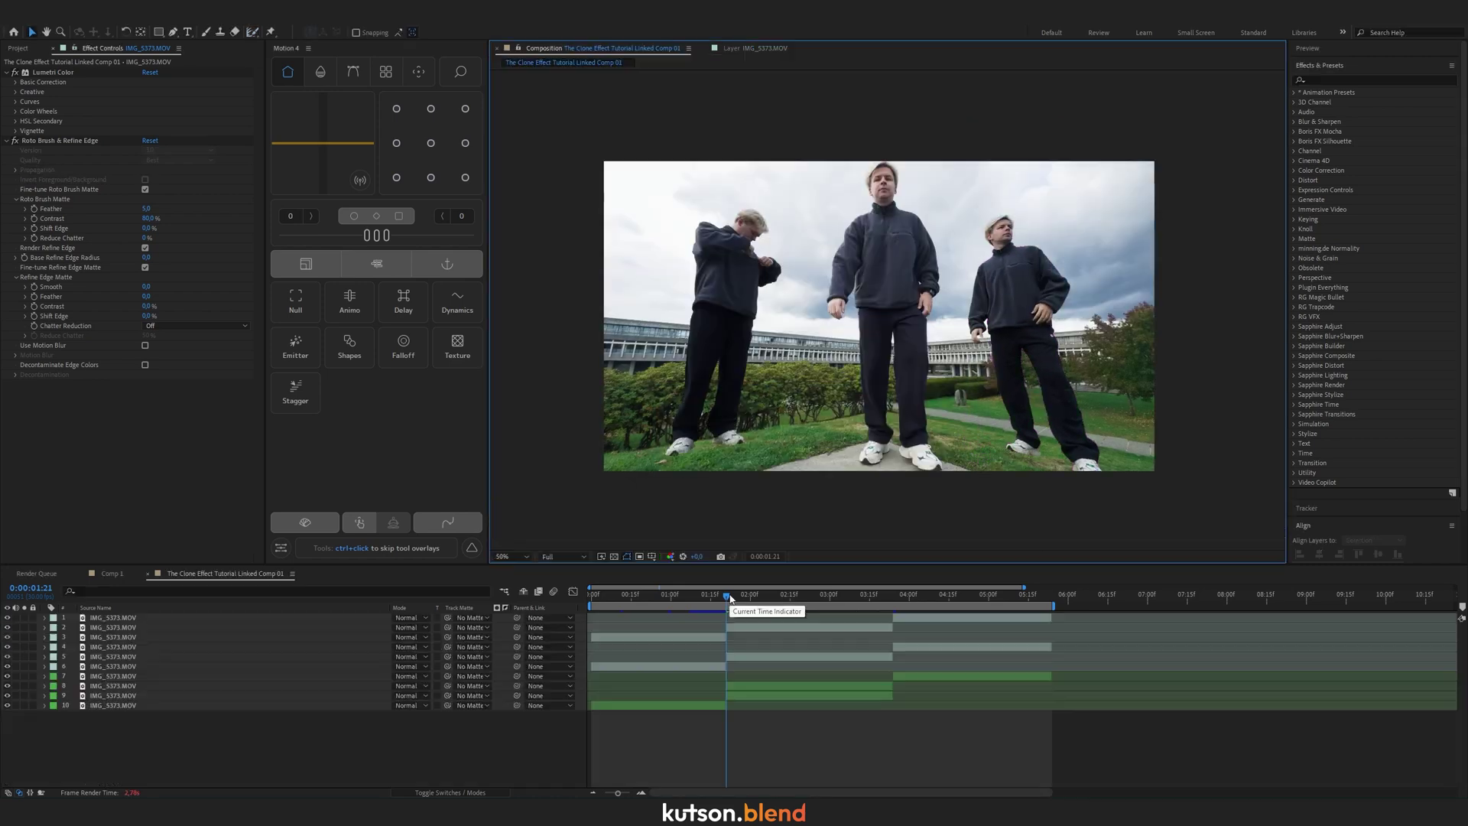
Inspect the ground around the side clones' shoes up close at 0:00:03:00.
{"action": "left_click_drag", "start_coordinate": [728, 596], "coordinate": [830, 602]}
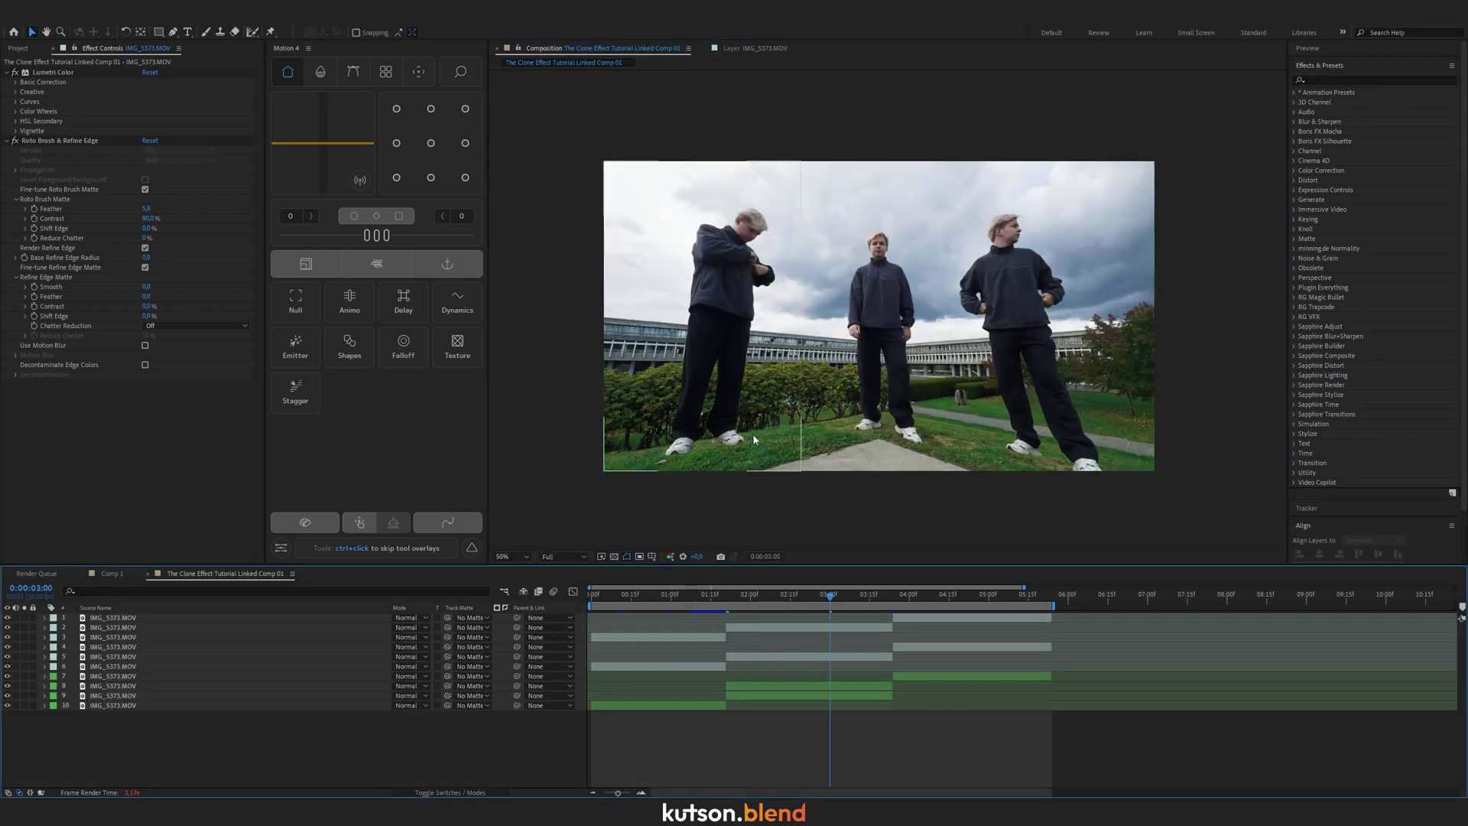
{"action": "scroll", "coordinate": [749, 437], "scroll_direction": "up", "scroll_amount": 6}
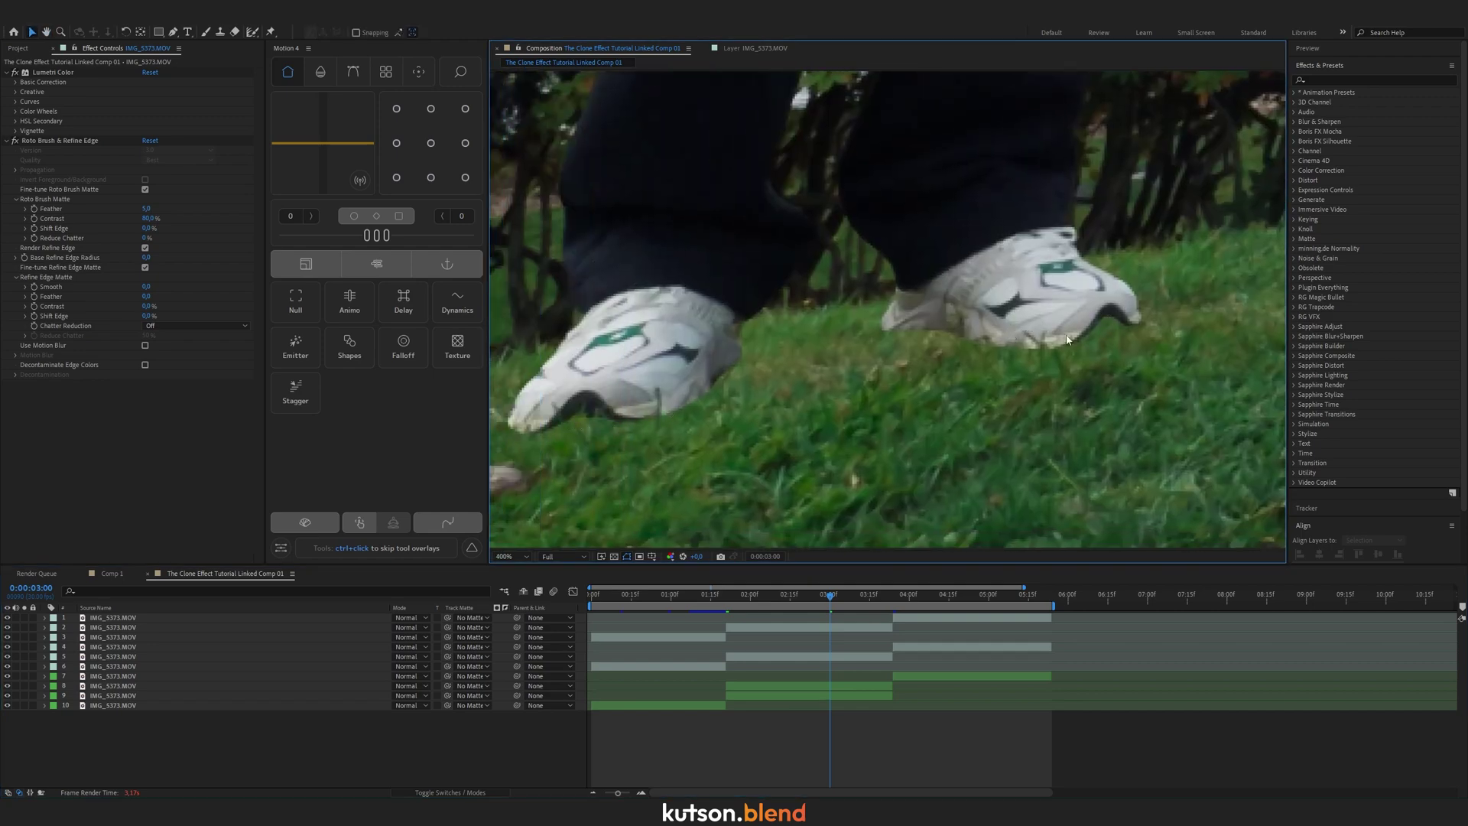
{"action": "scroll", "coordinate": [1095, 327], "scroll_direction": "down", "scroll_amount": 1}
{"action": "left_click_drag", "start_coordinate": [993, 323], "coordinate": [658, 355]}
{"action": "left_click_drag", "start_coordinate": [1223, 375], "coordinate": [870, 315]}
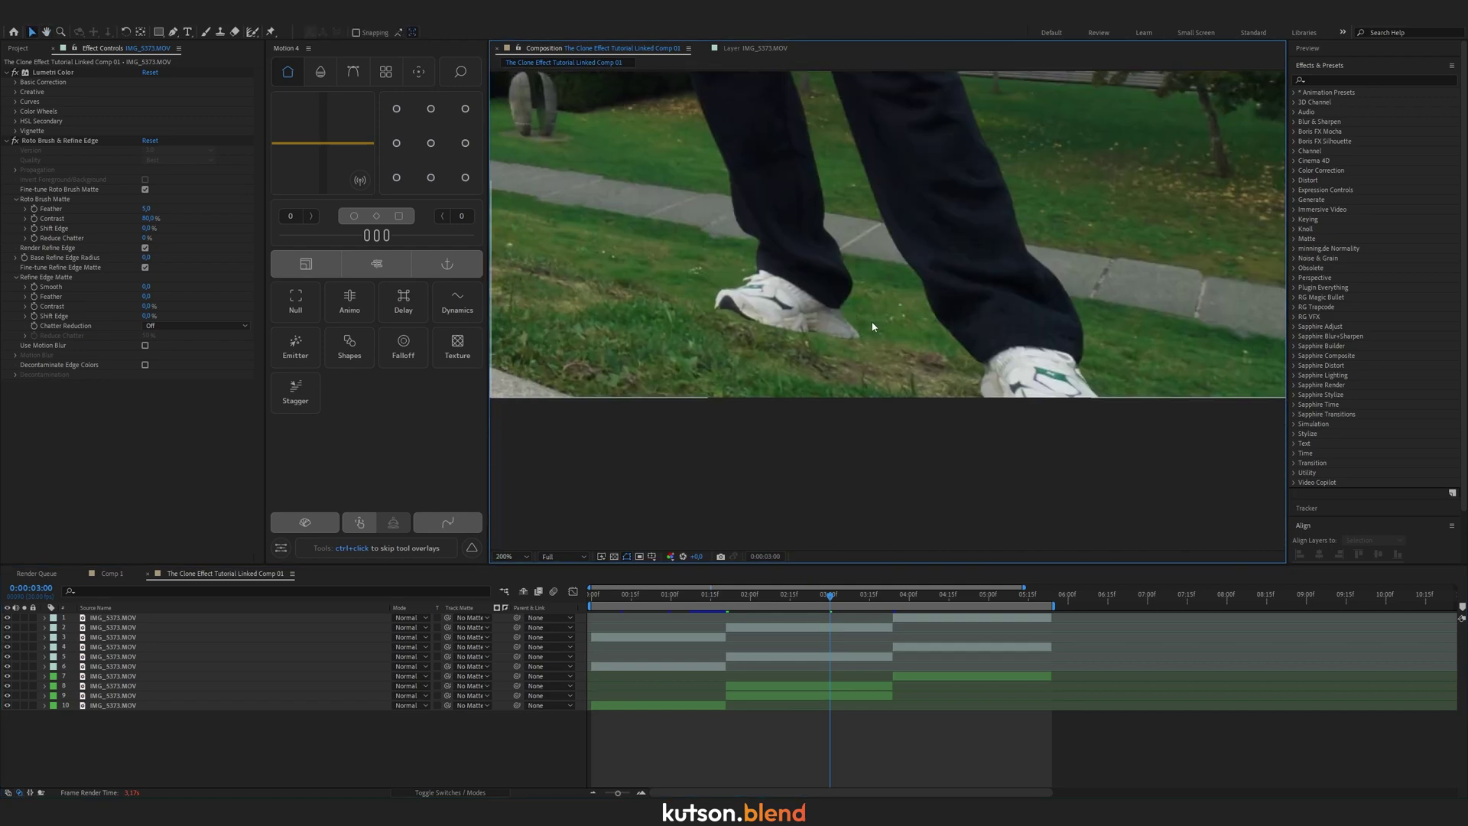
{"action": "scroll", "coordinate": [906, 375], "scroll_direction": "down", "scroll_amount": 4}
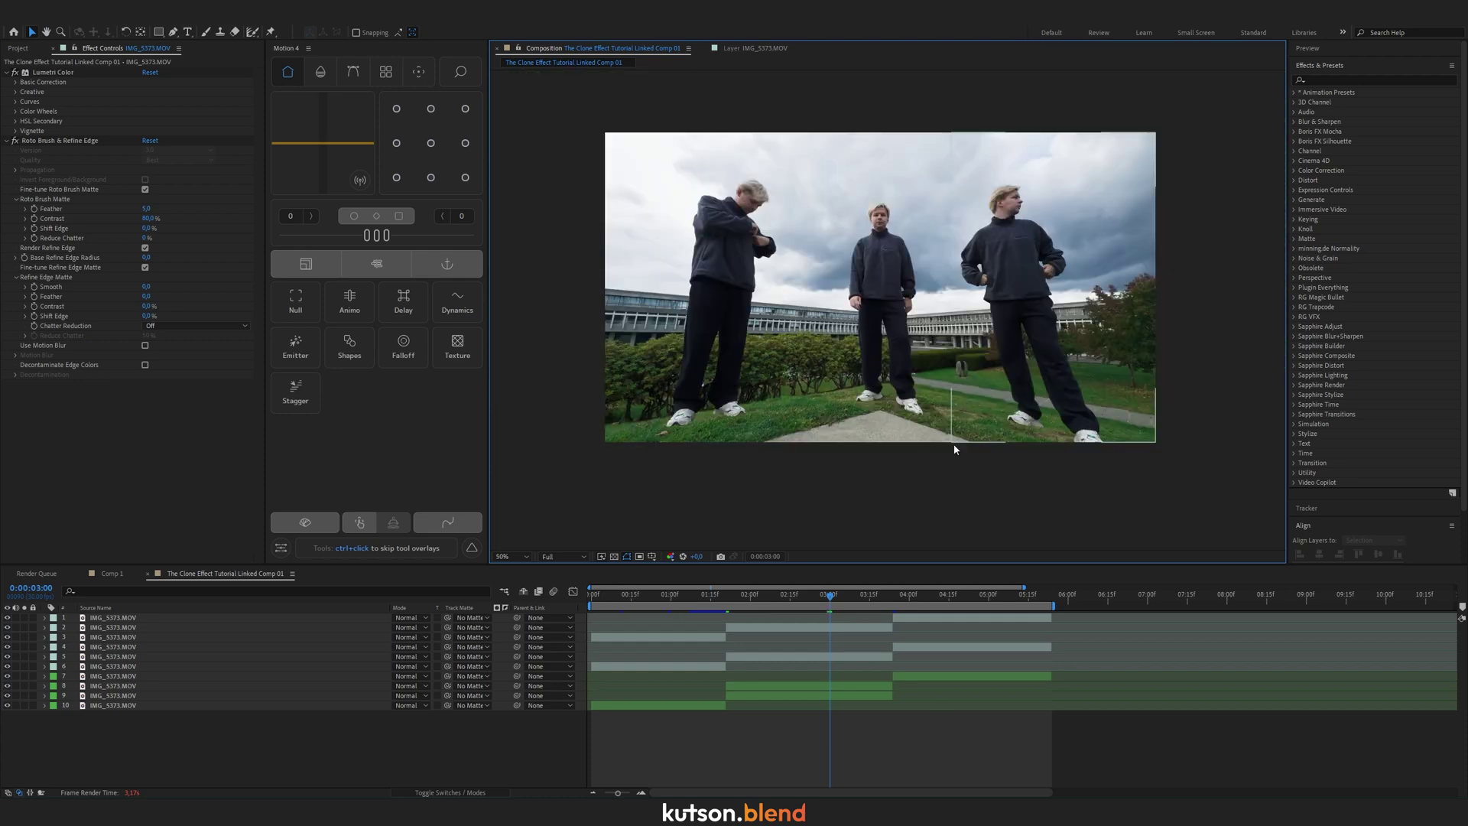
Duplicate the right clone's middle segment on layer 2 and remove Roto Brush & Refine Edge from the lower copy.
{"action": "left_click", "coordinate": [852, 630]}
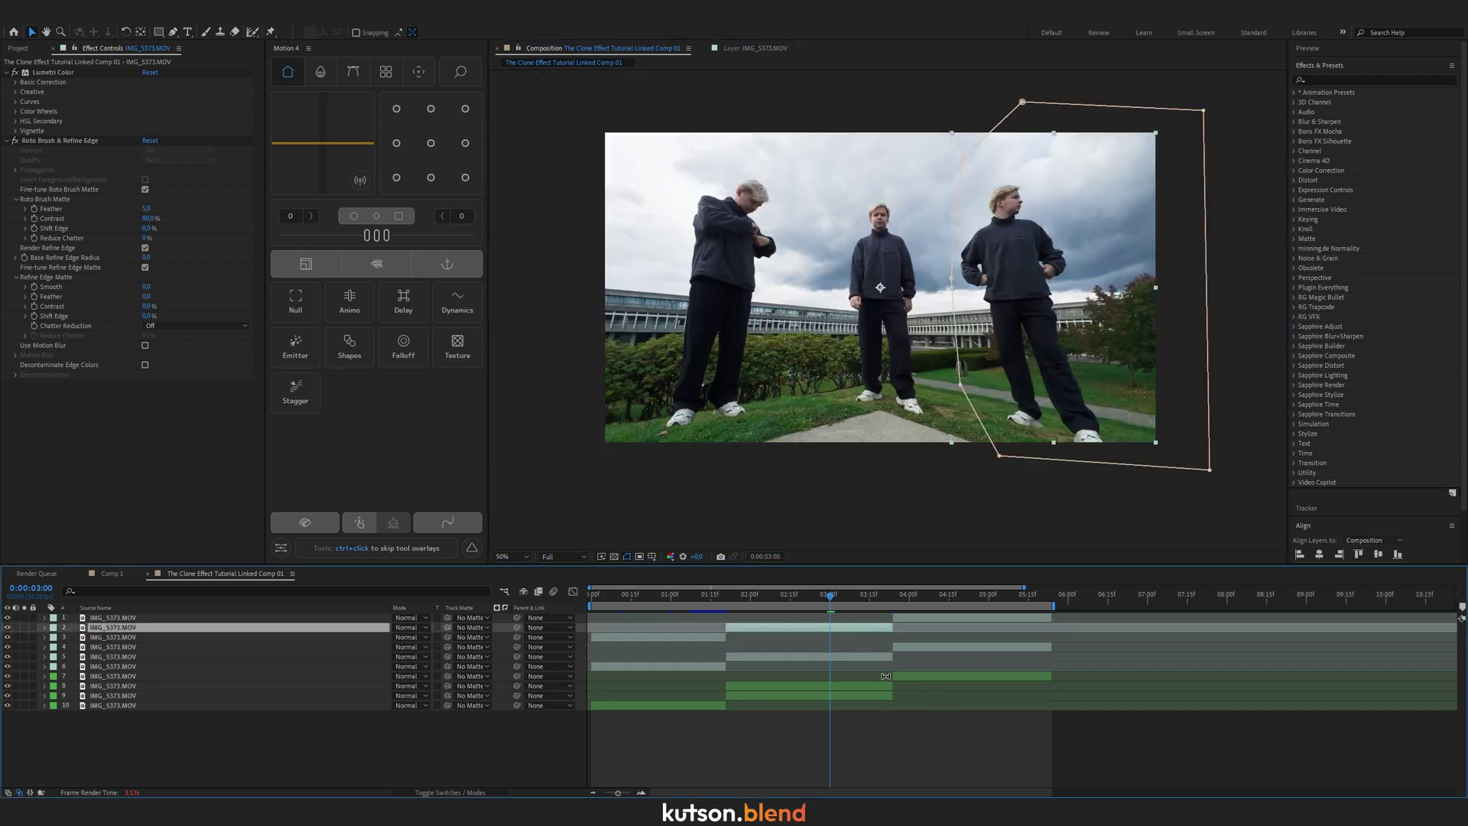
{"action": "key", "text": "ctrl+d"}
{"action": "left_click", "coordinate": [876, 636]}
{"action": "left_click", "coordinate": [79, 144]}
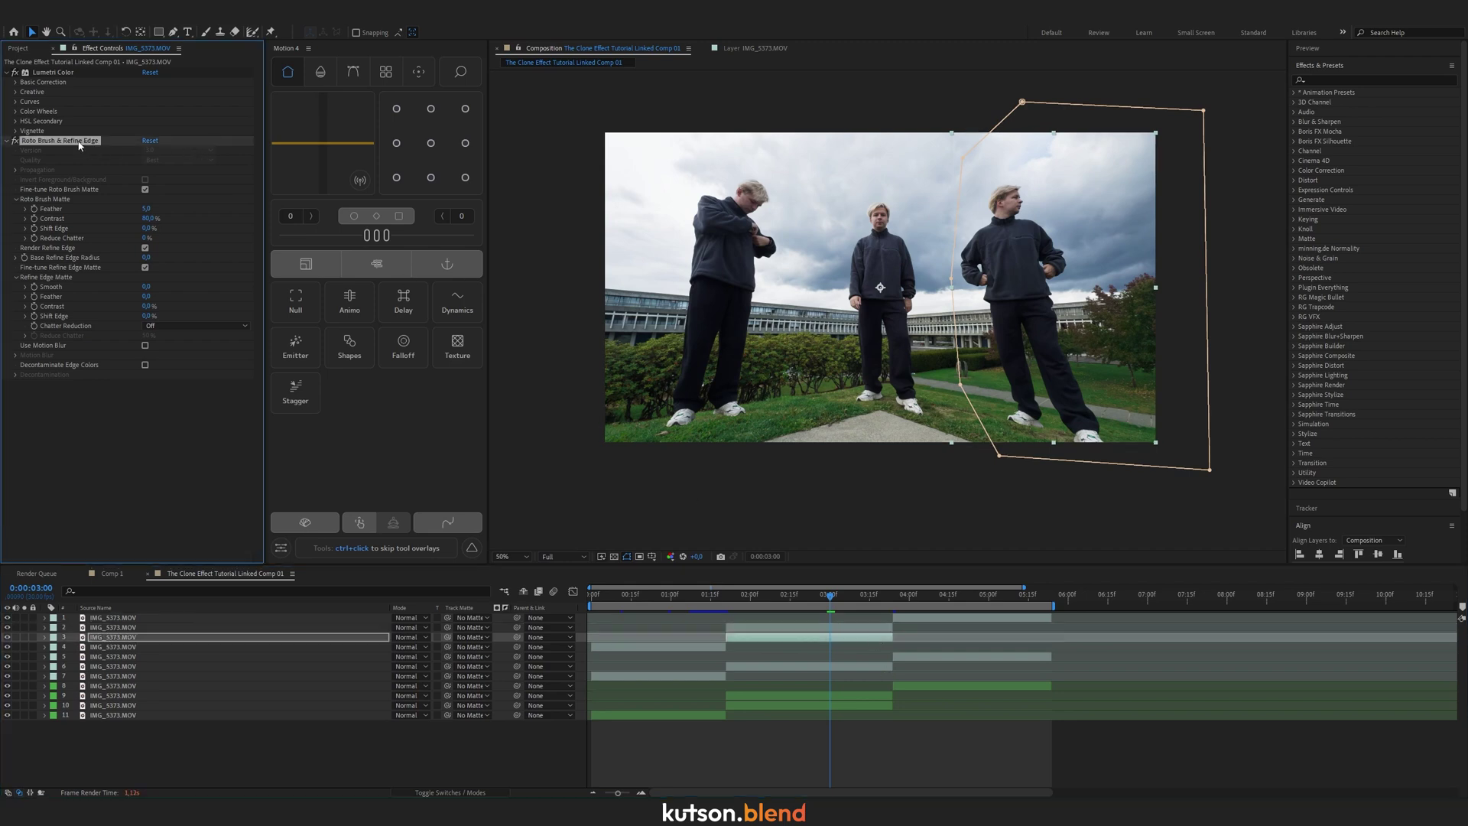
{"action": "key", "text": "Delete"}
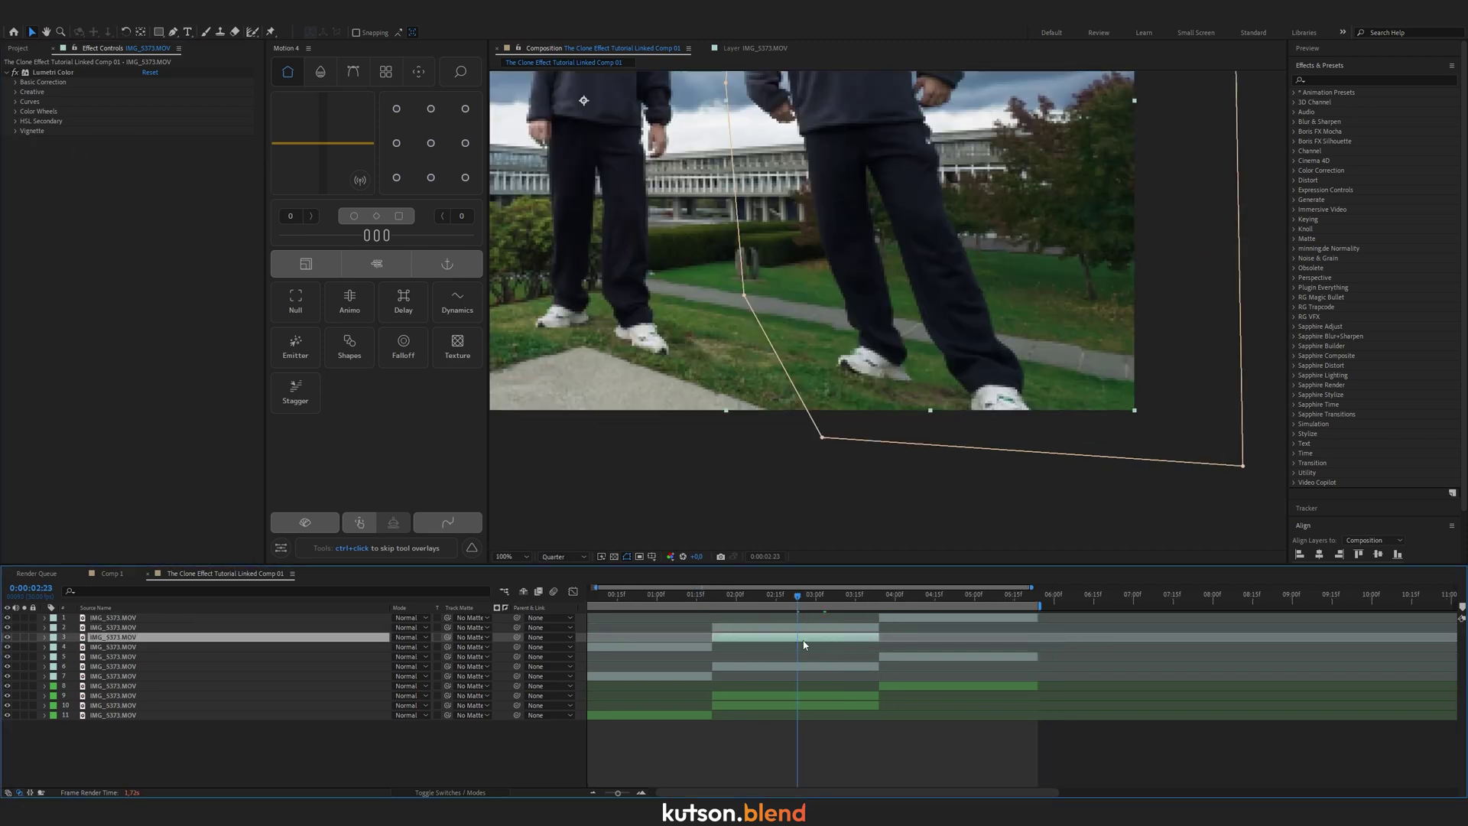
Keyframe the lower copy's opacity from 0% at 0:00:02:23 to 100% at the segment's end, 0:00:03:24.
{"action": "key", "text": "t"}
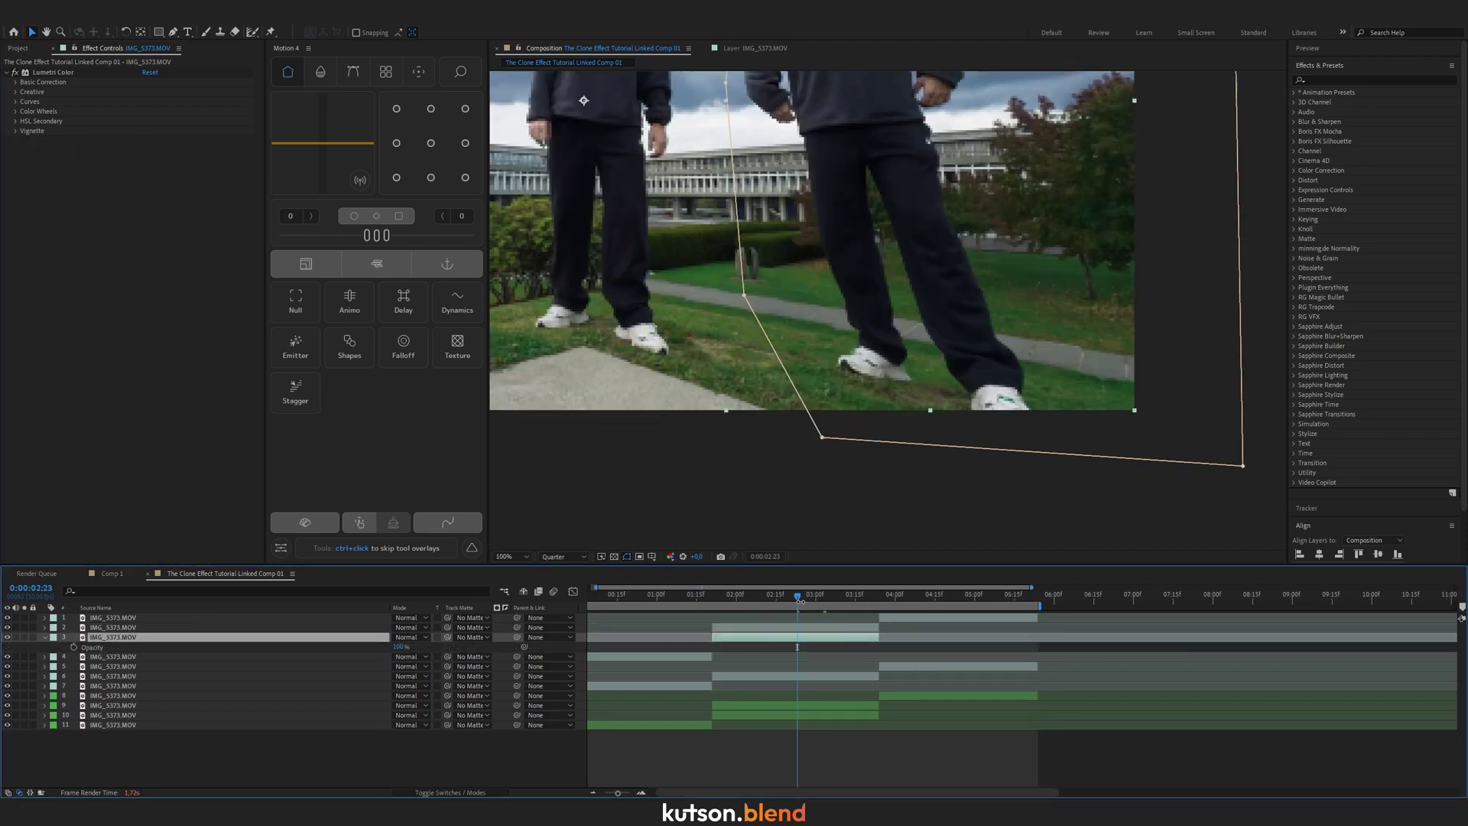
{"action": "left_click", "coordinate": [74, 647]}
{"action": "left_click", "coordinate": [124, 638]}
{"action": "left_click", "coordinate": [880, 595]}
{"action": "left_click", "coordinate": [15, 647]}
{"action": "left_click", "coordinate": [798, 597]}
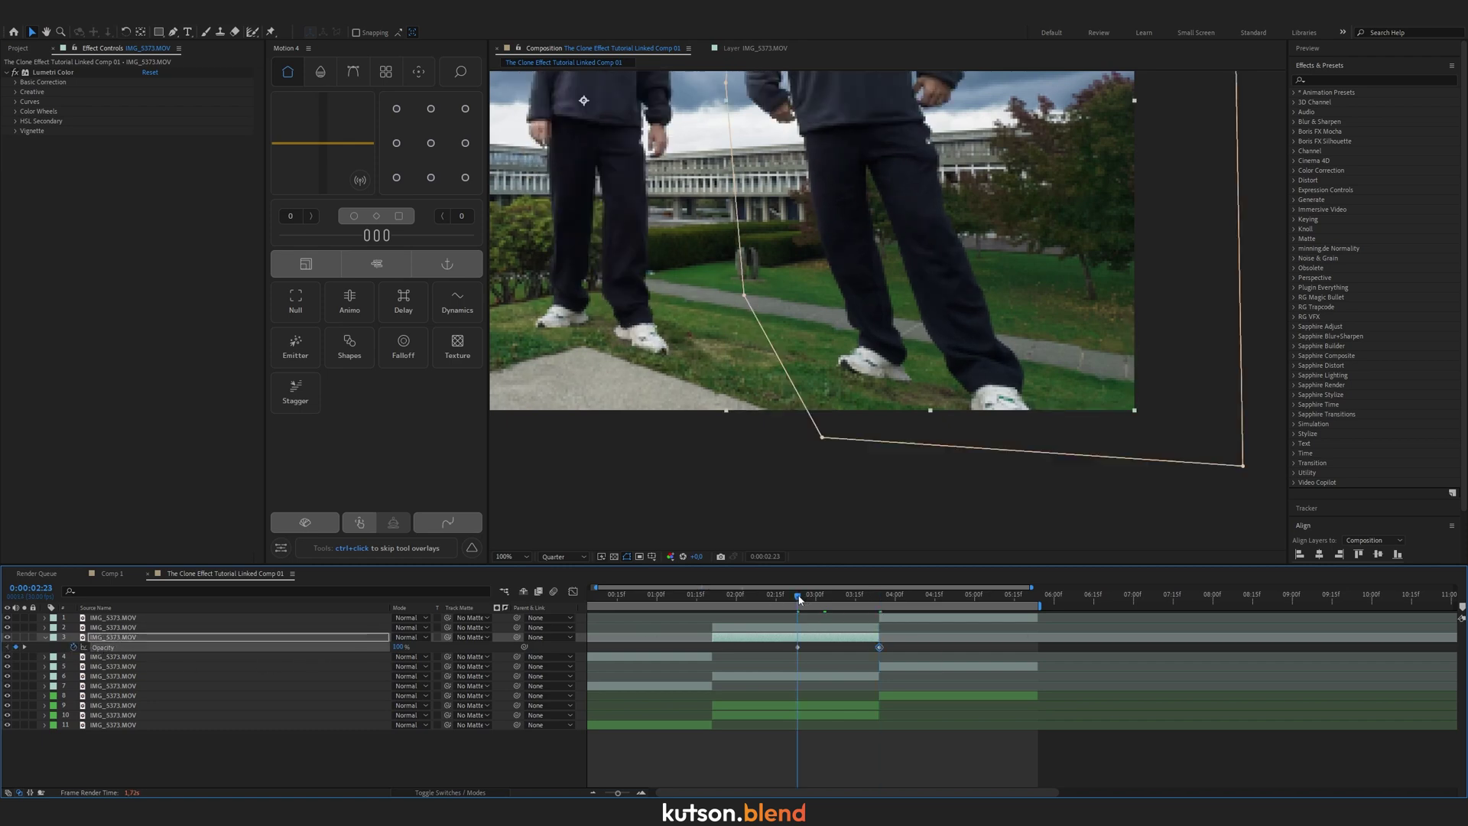
{"action": "left_click_drag", "start_coordinate": [808, 641], "coordinate": [790, 651]}
{"action": "left_click_drag", "start_coordinate": [396, 647], "coordinate": [160, 661]}
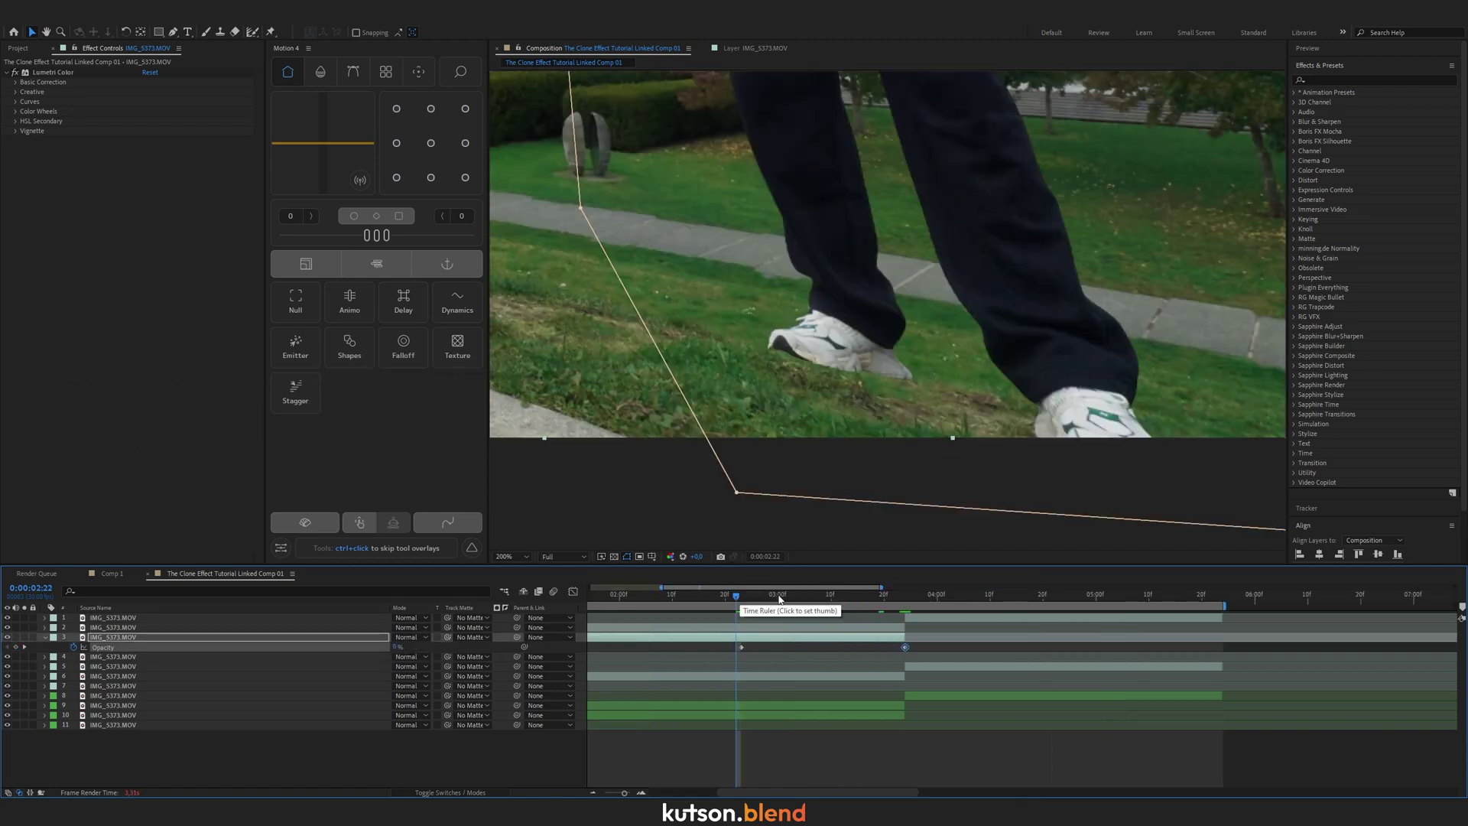
Check the opacity fade around the right clone's feet at several times up to the cut at 0:00:03:24.
{"action": "left_click", "coordinate": [779, 596]}
{"action": "left_click", "coordinate": [836, 597]}
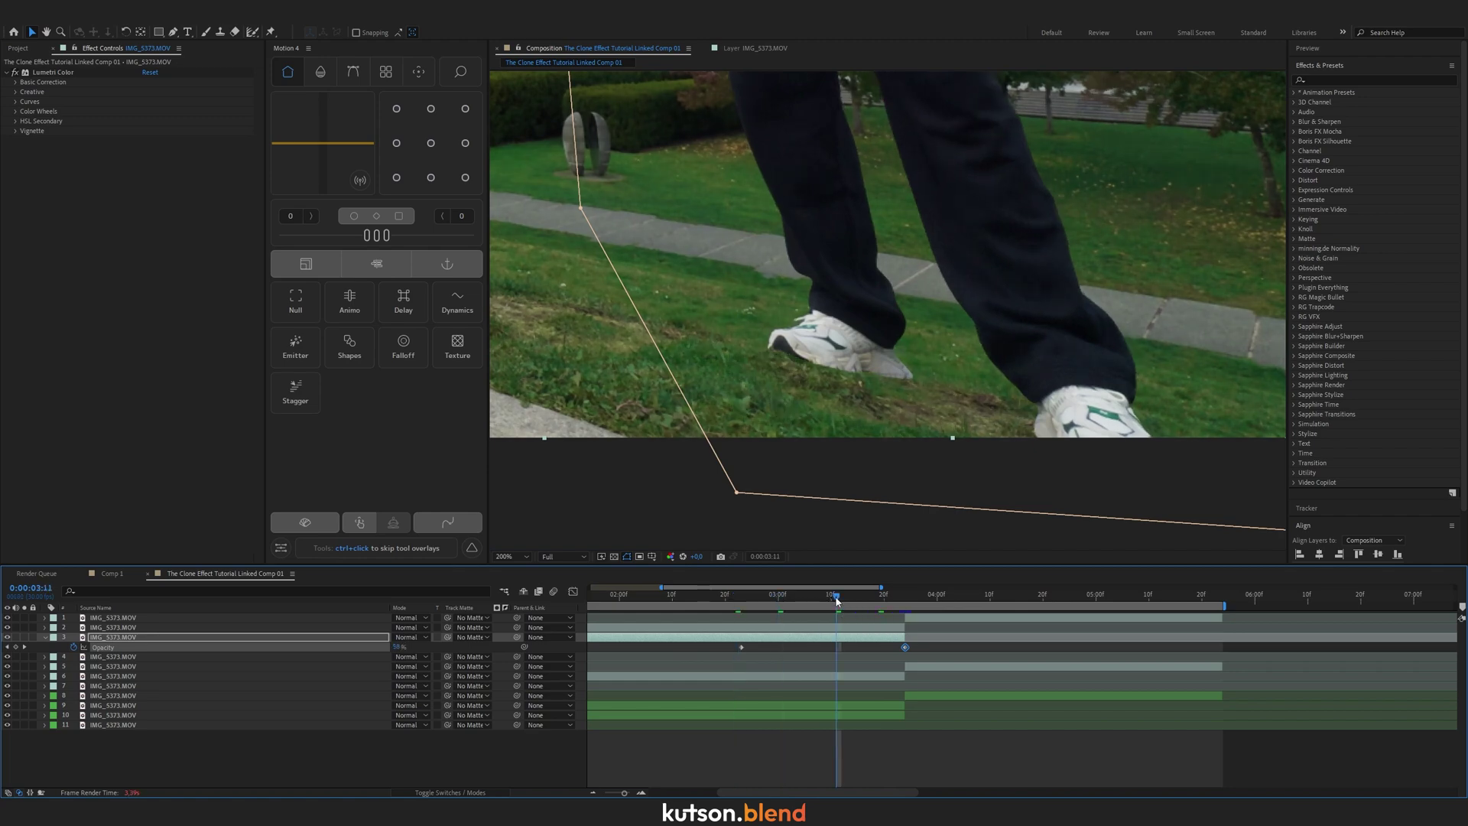
{"action": "left_click", "coordinate": [886, 601]}
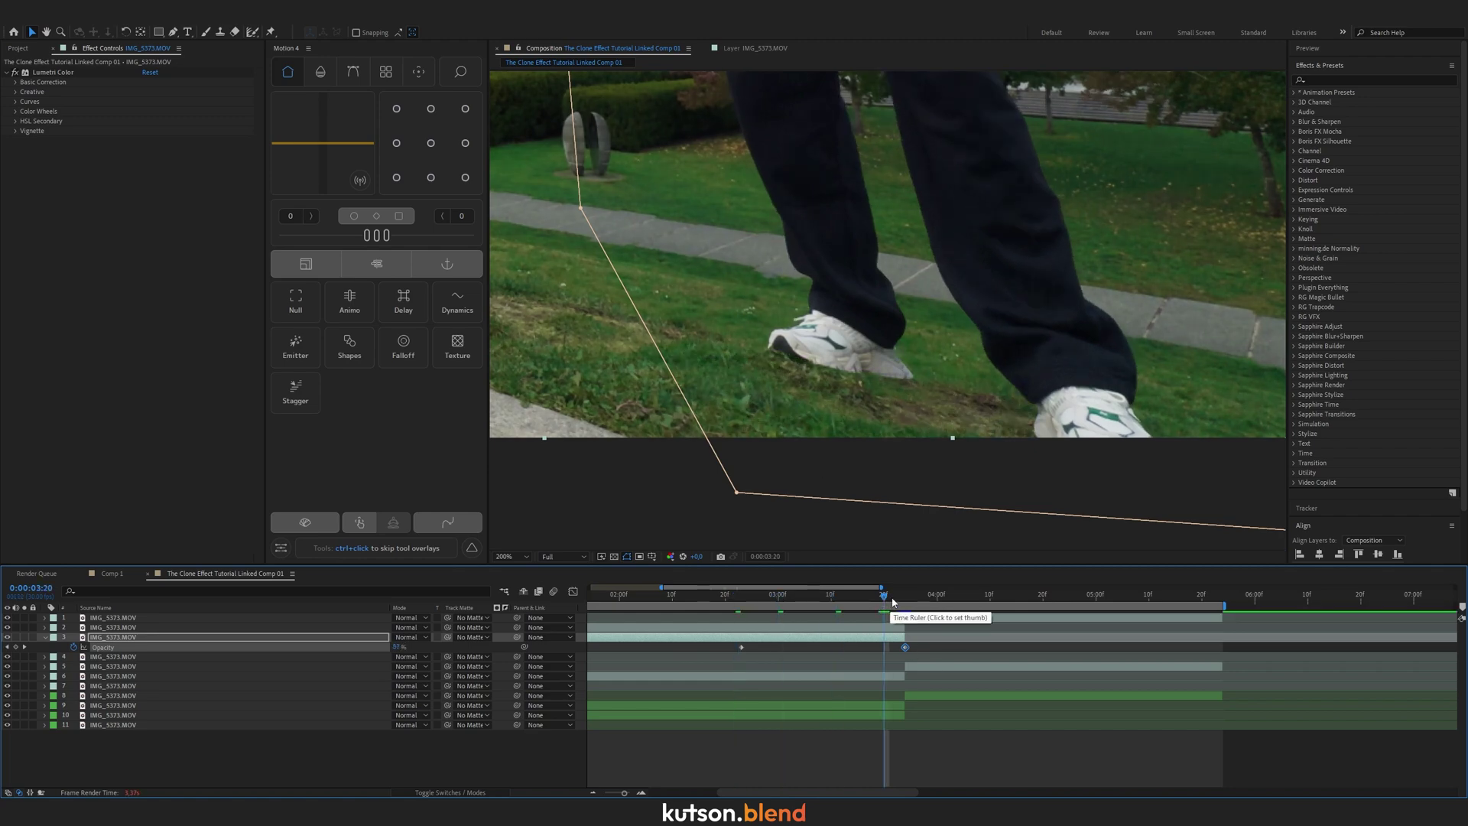
{"action": "left_click", "coordinate": [904, 597]}
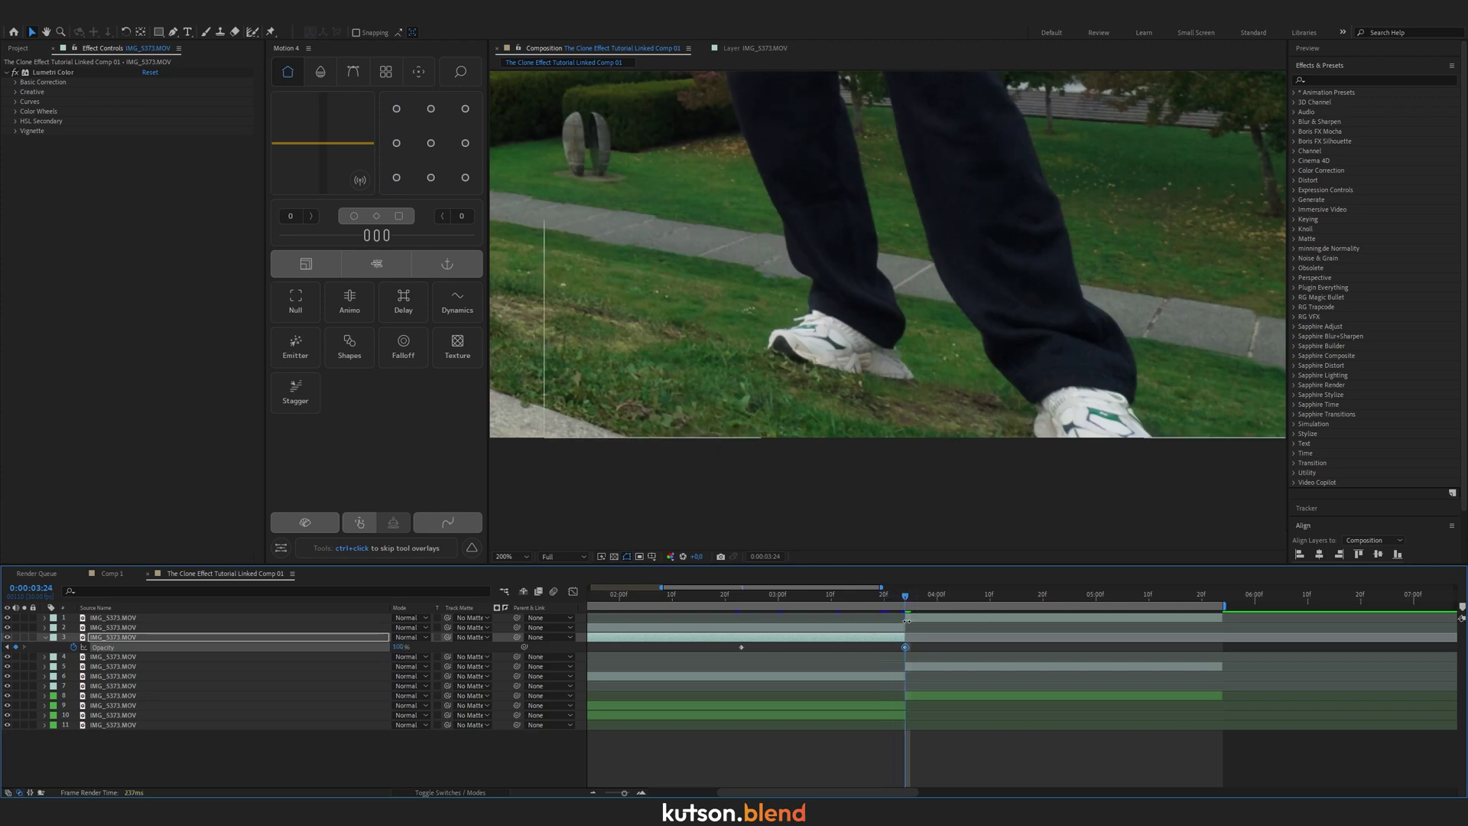
{"action": "scroll", "coordinate": [838, 114], "scroll_direction": "down", "scroll_amount": 2}
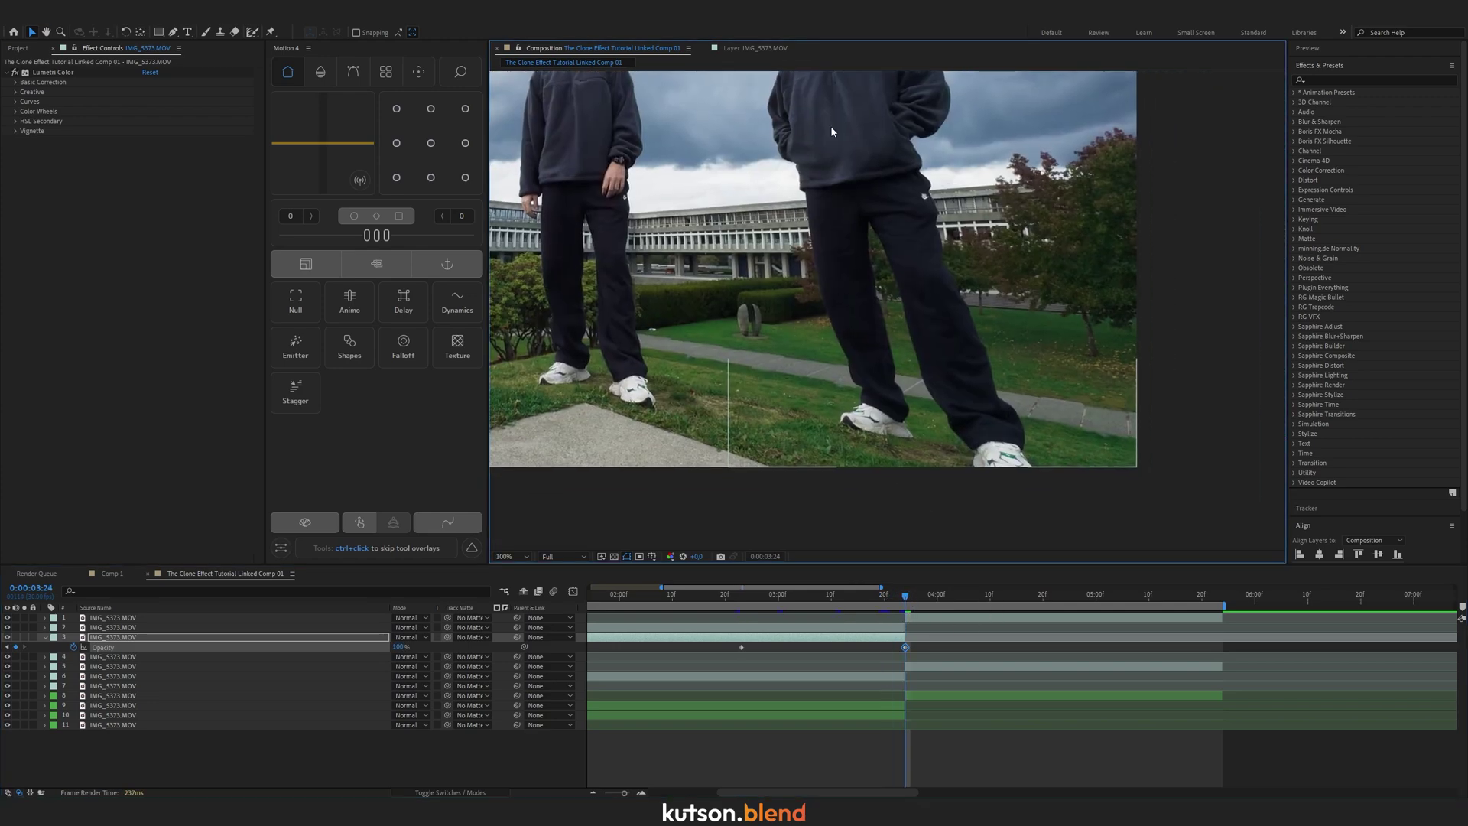
Duplicate the left clone's middle segment and keyframe the lower copy's opacity to fade in by the segment's end at 0:00:03:24.
{"action": "left_click", "coordinate": [915, 617]}
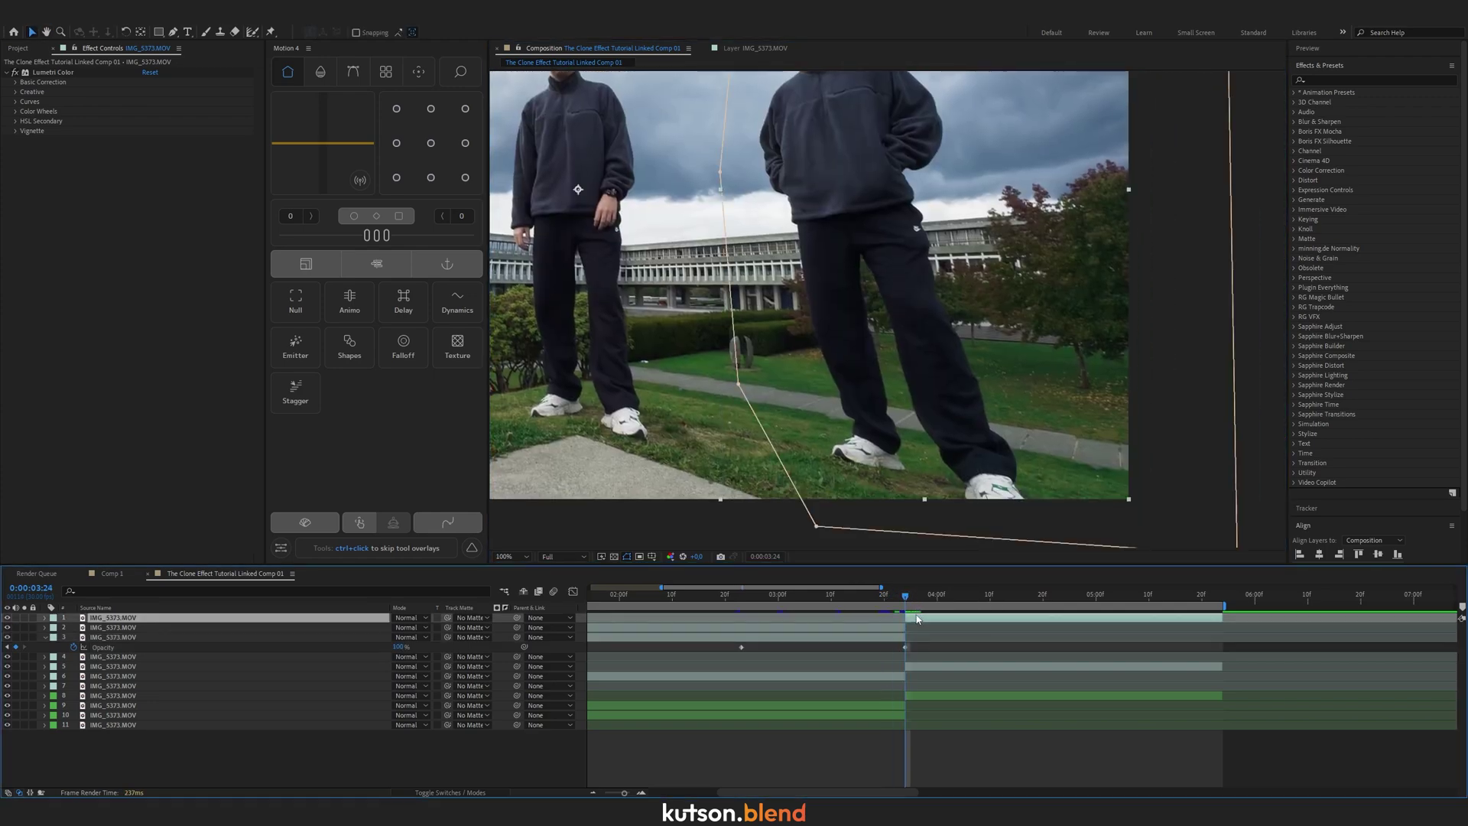
{"action": "left_click", "coordinate": [739, 596]}
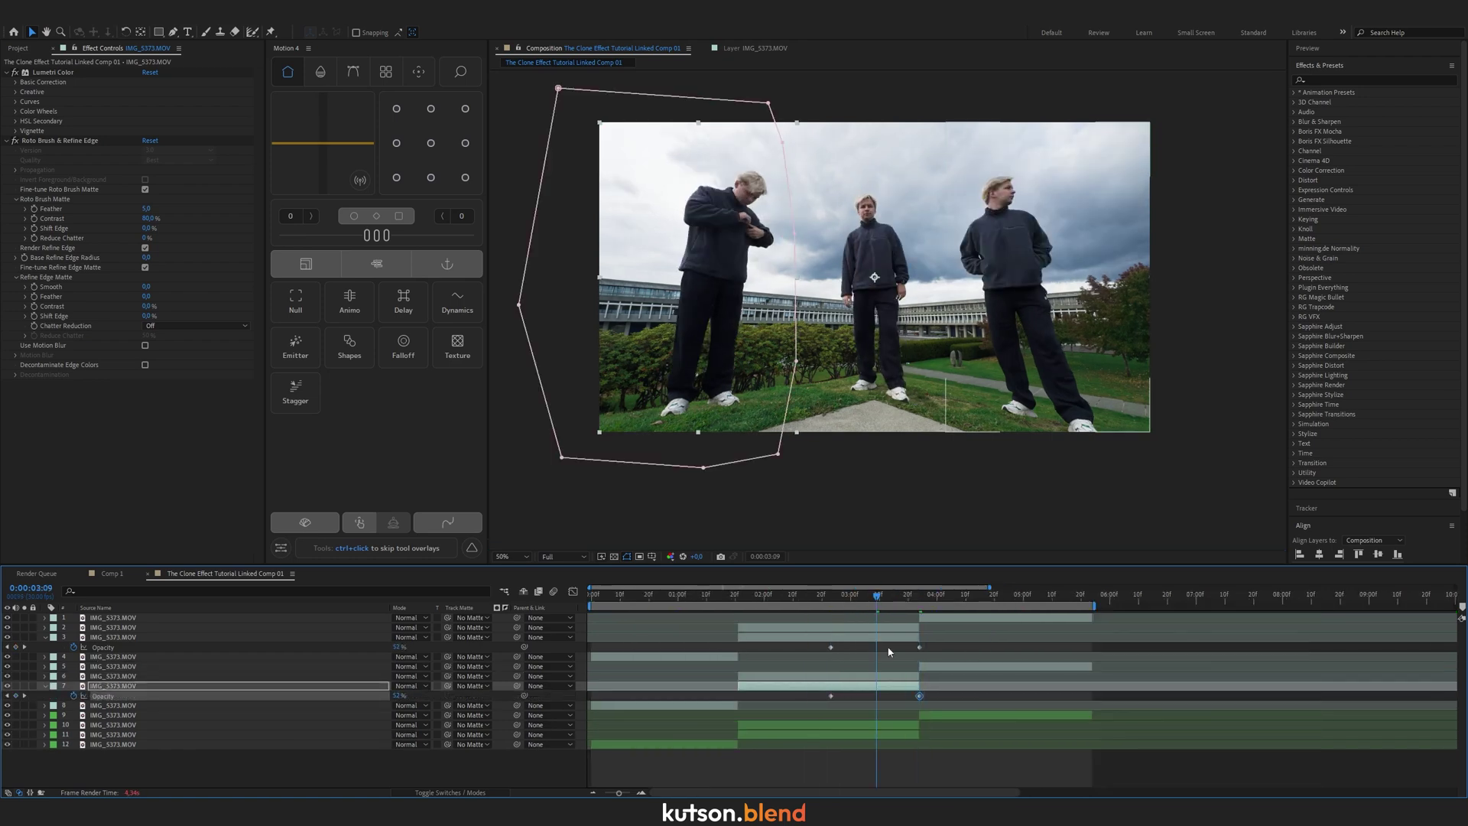
Change the label colour of the right clone's four layers to peach.
{"action": "left_click", "coordinate": [608, 657]}
{"action": "left_click", "coordinate": [123, 618], "text": "shift"}
{"action": "left_click", "coordinate": [53, 618]}
{"action": "left_click", "coordinate": [79, 482]}
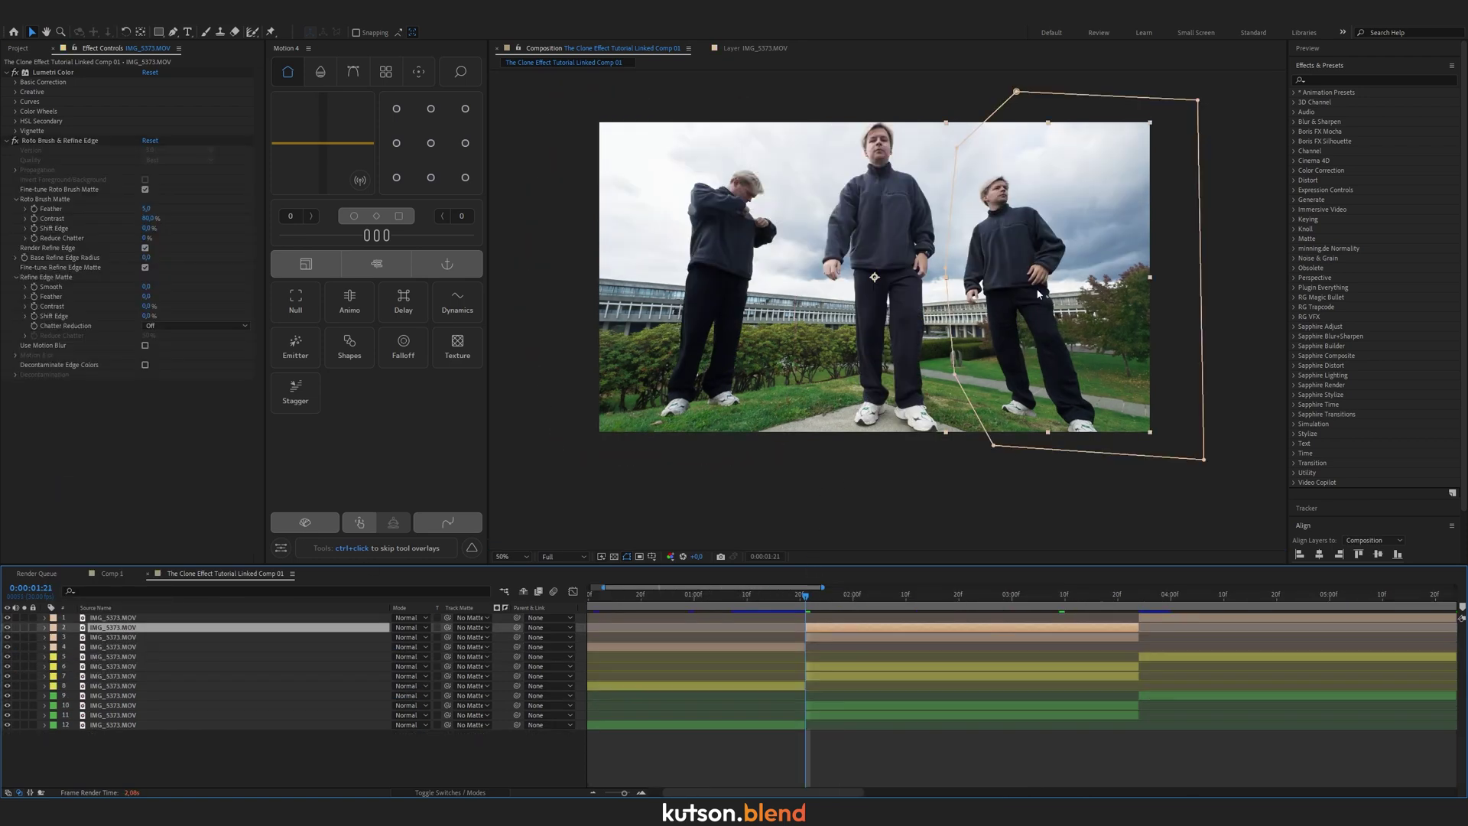
Delete the right and left clones' first segments, which end at 0:00:01:21.
{"action": "mouse_move", "coordinate": [804, 599]}
{"action": "left_mouse_down"}
{"action": "mouse_move", "coordinate": [688, 599]}
{"action": "mouse_move", "coordinate": [806, 600]}
{"action": "left_mouse_up"}
{"action": "scroll", "coordinate": [772, 641], "scroll_direction": "down", "scroll_amount": 2}
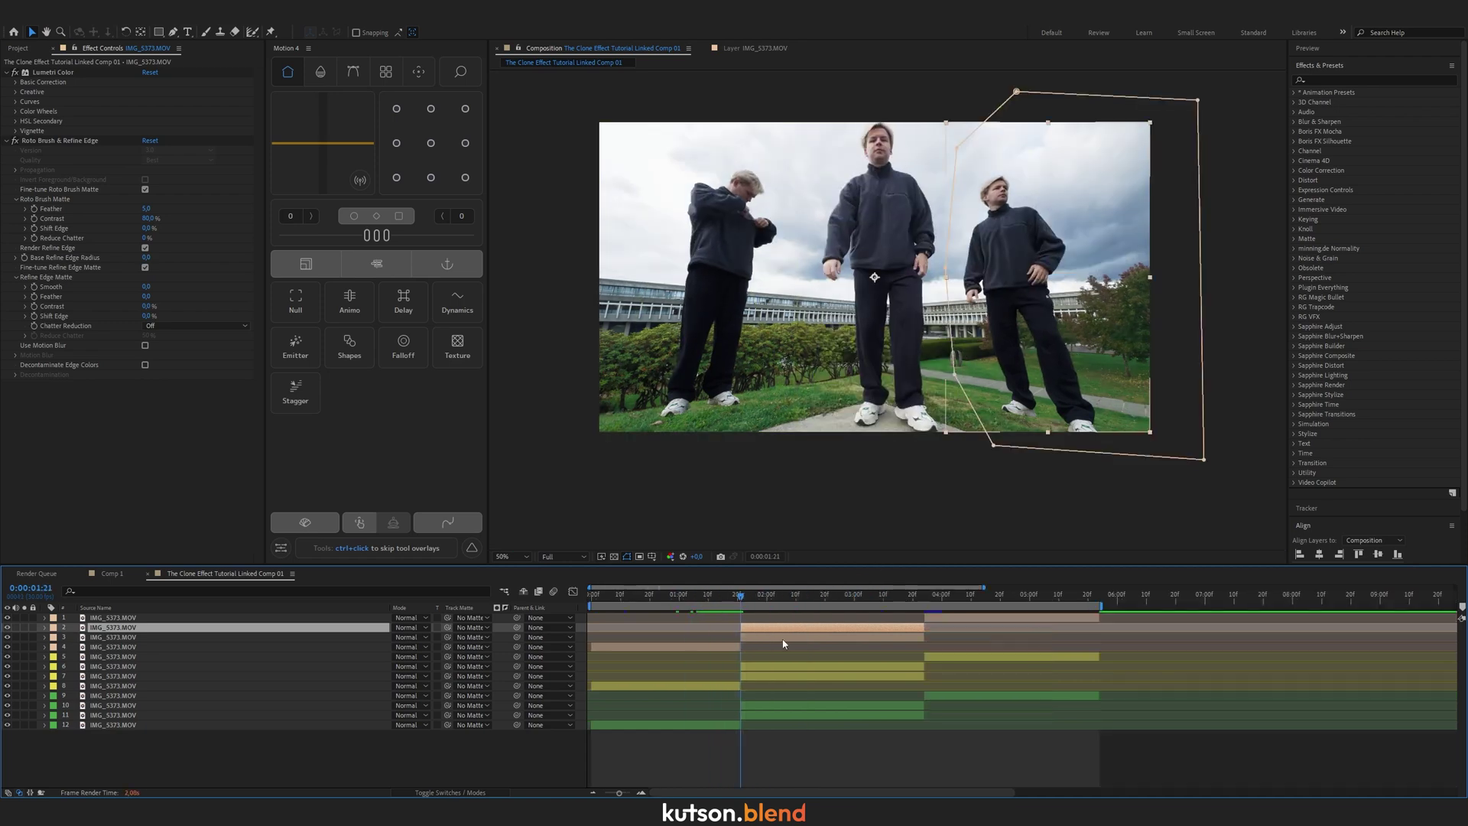
{"action": "left_click", "coordinate": [719, 649]}
{"action": "key", "text": "Delete"}
{"action": "left_click", "coordinate": [723, 676]}
{"action": "key", "text": "Delete"}
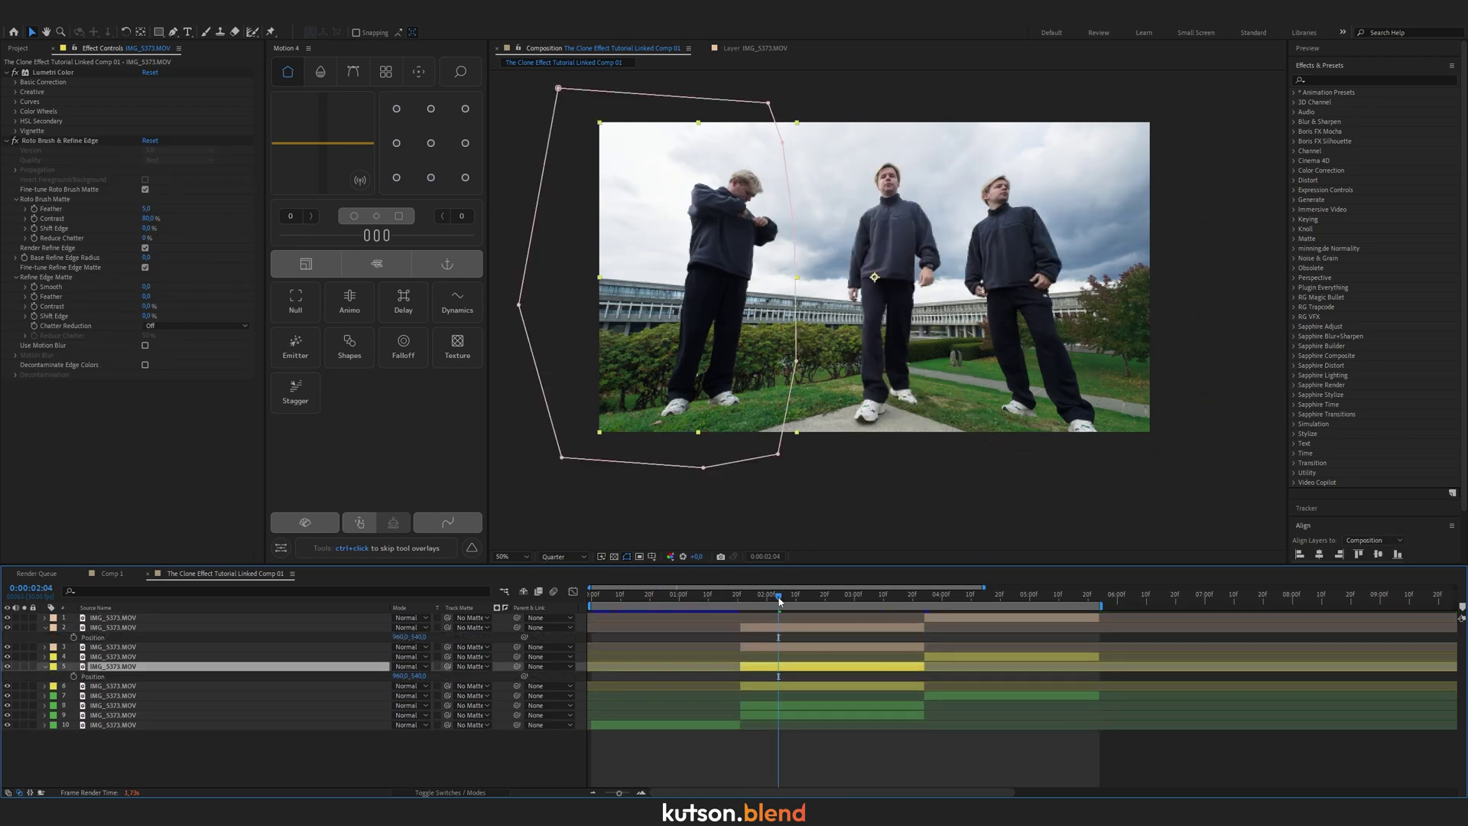
Keyframe both side clones' middle-segment positions from behind the centre clone at 0:00:01:21 to their original places at 0:00:02:10.
{"action": "left_click_drag", "start_coordinate": [779, 600], "coordinate": [795, 600]}
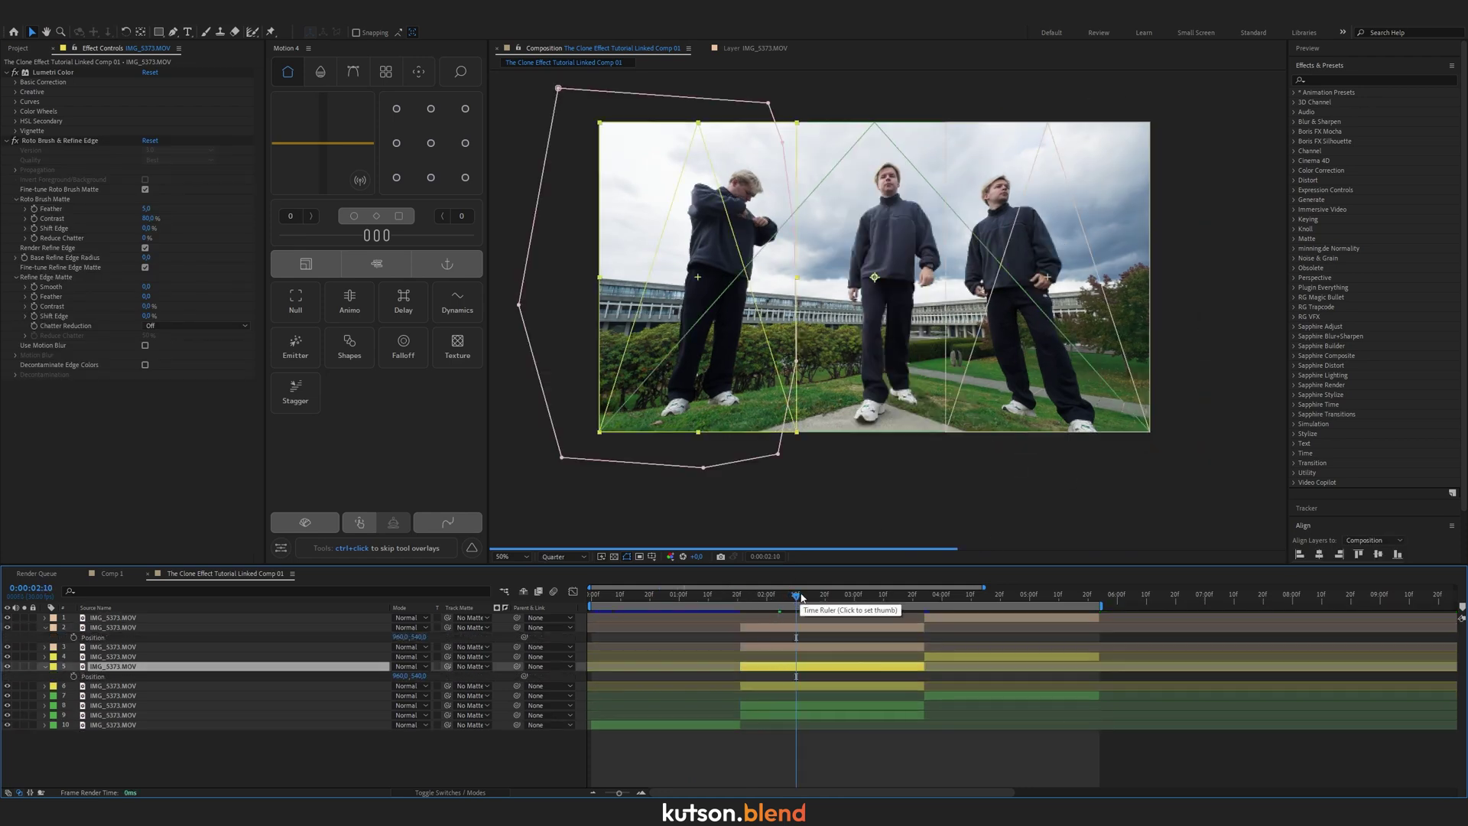
{"action": "left_click", "coordinate": [74, 676]}
{"action": "left_click_drag", "start_coordinate": [796, 598], "coordinate": [740, 600]}
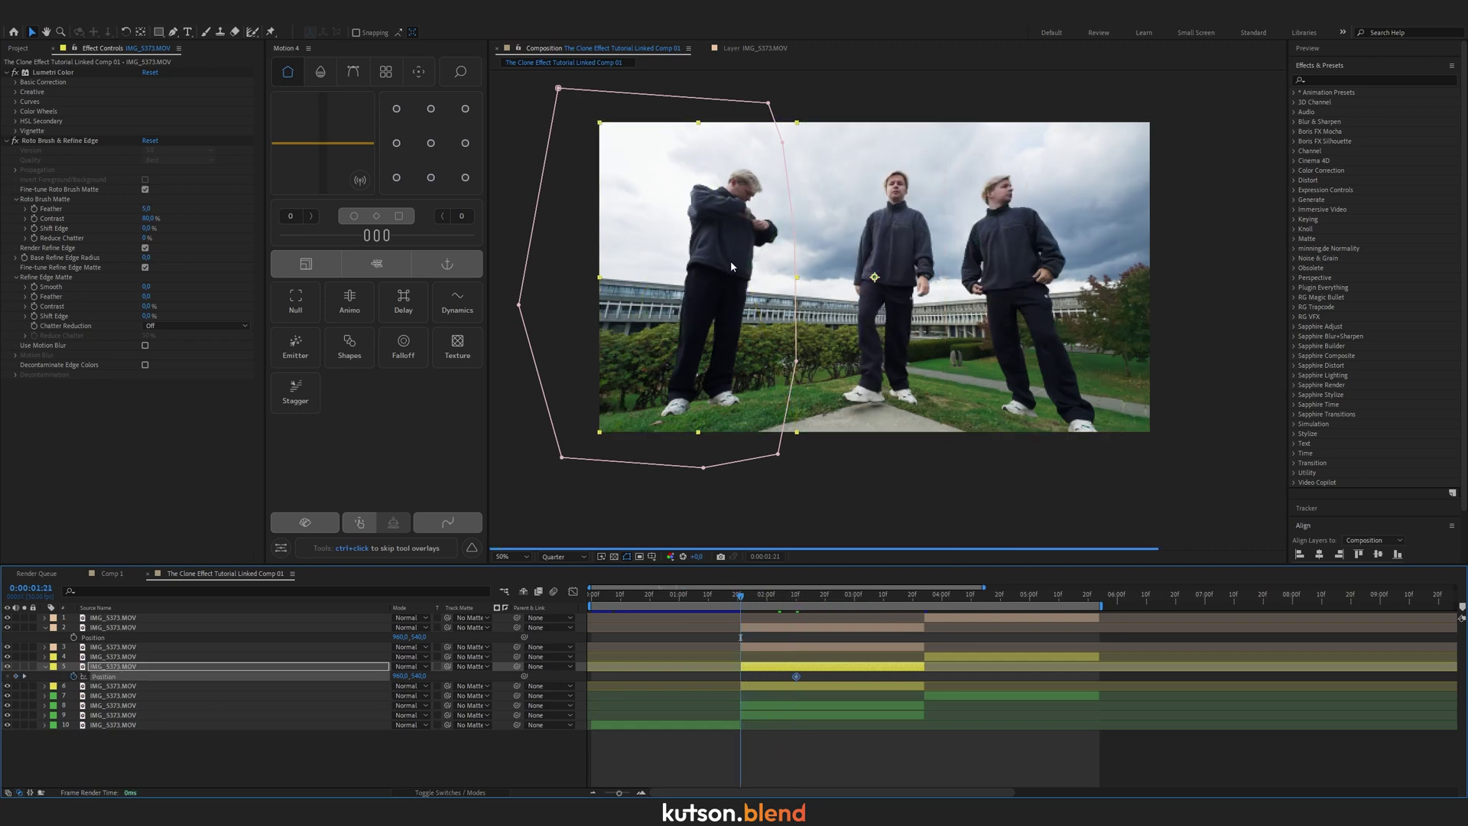
{"action": "left_click_drag", "start_coordinate": [731, 260], "coordinate": [902, 272]}
{"action": "left_click", "coordinate": [902, 271]}
{"action": "left_click_drag", "start_coordinate": [740, 598], "coordinate": [796, 597]}
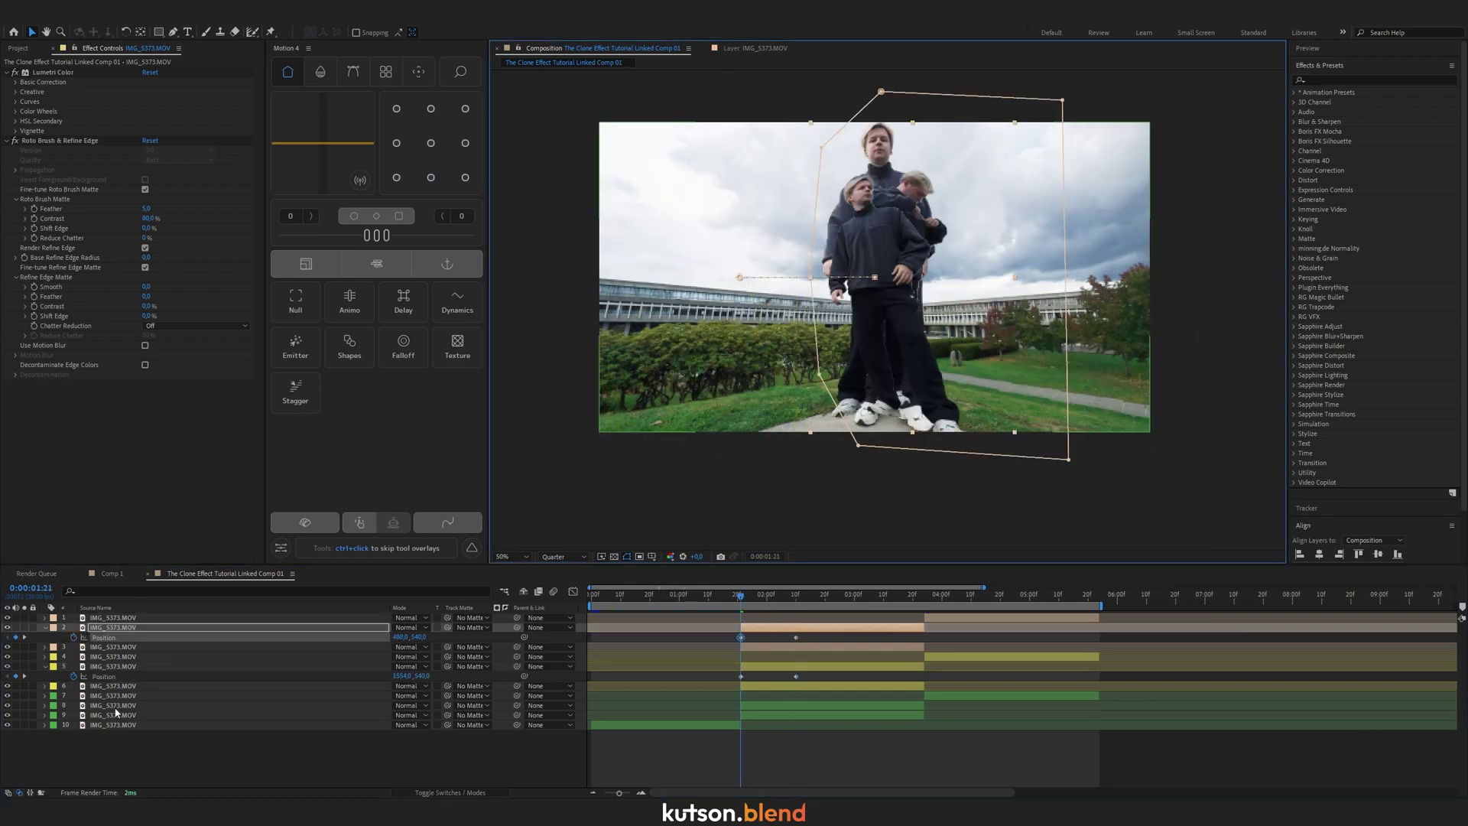
Move the centre clone's cut-out middle segment to the top of the layer stack and play the slide-out from 0:00:01:21.
{"action": "left_click", "coordinate": [118, 707]}
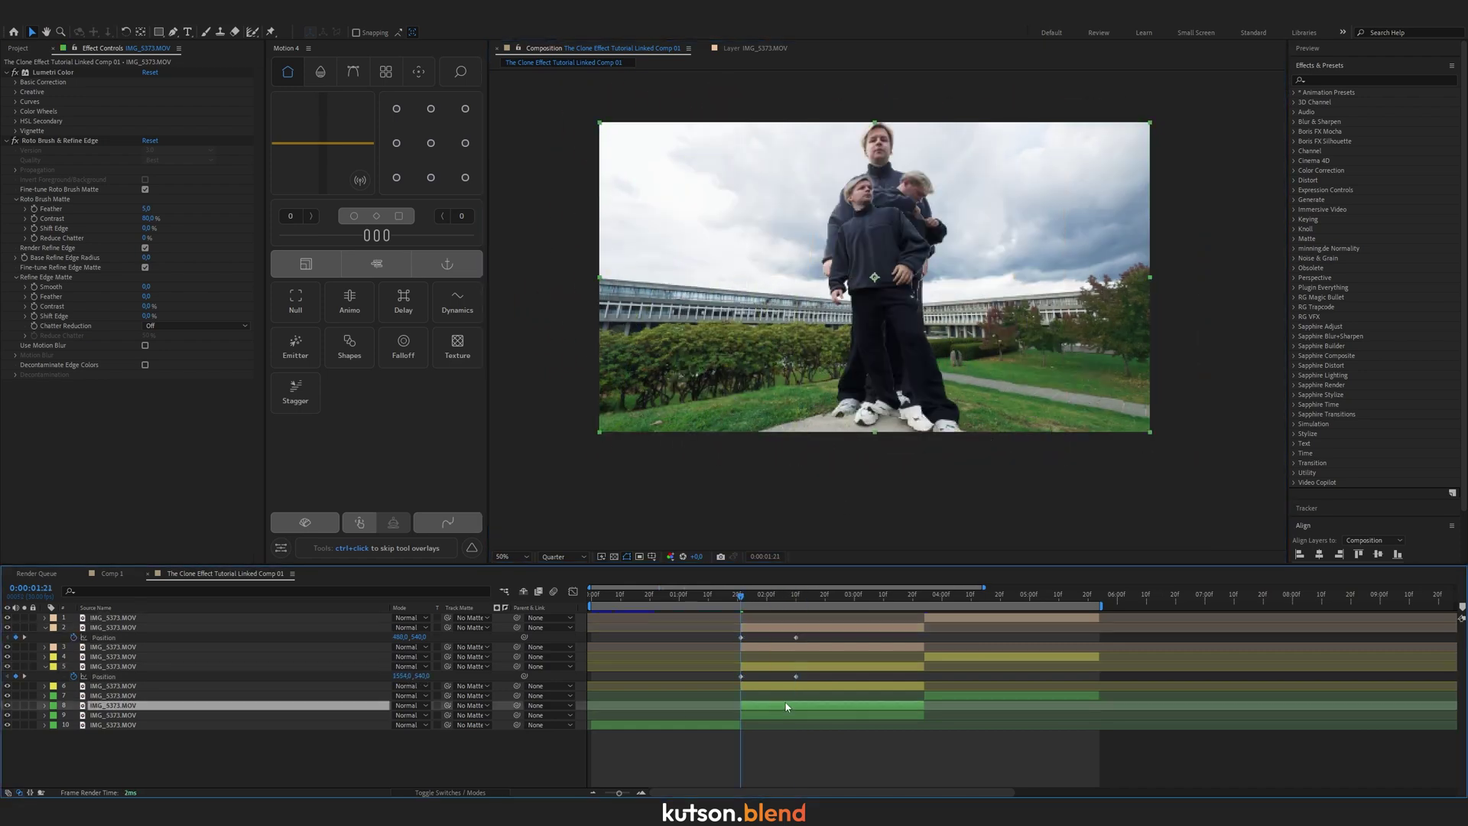
{"action": "left_click_drag", "start_coordinate": [264, 706], "coordinate": [222, 614]}
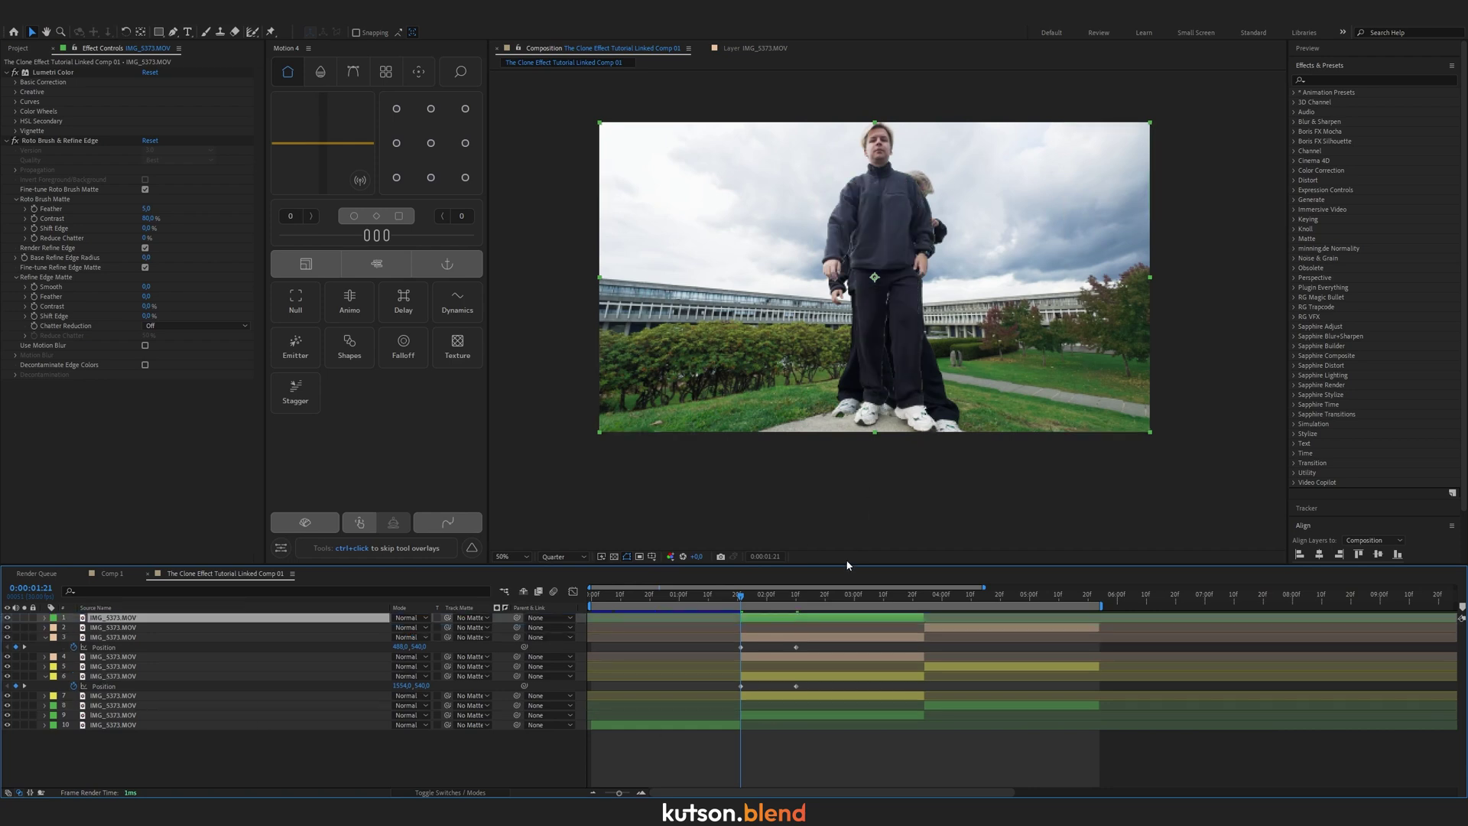
{"action": "left_click", "coordinate": [841, 764]}
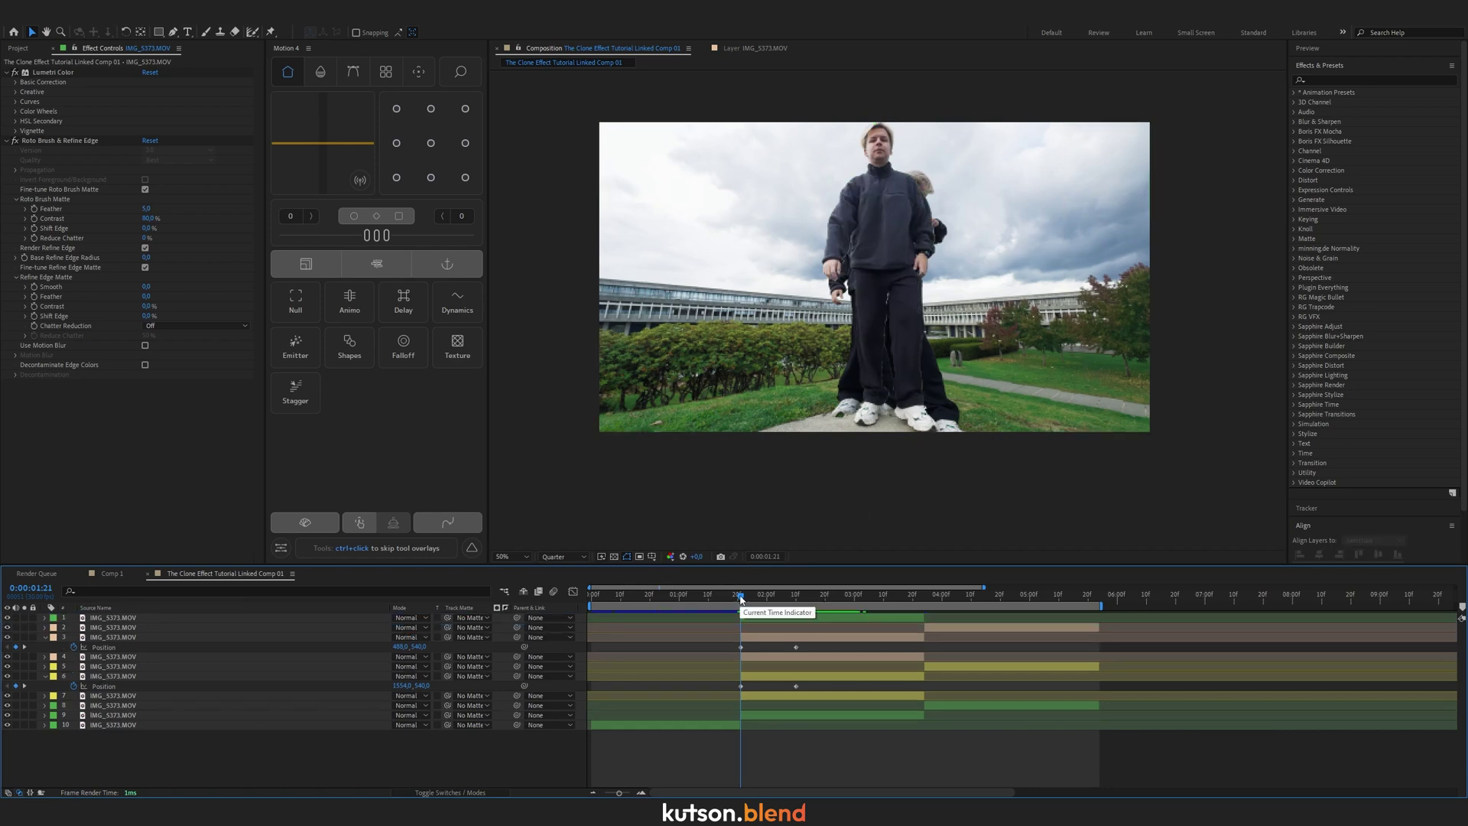
{"action": "key", "text": "space"}
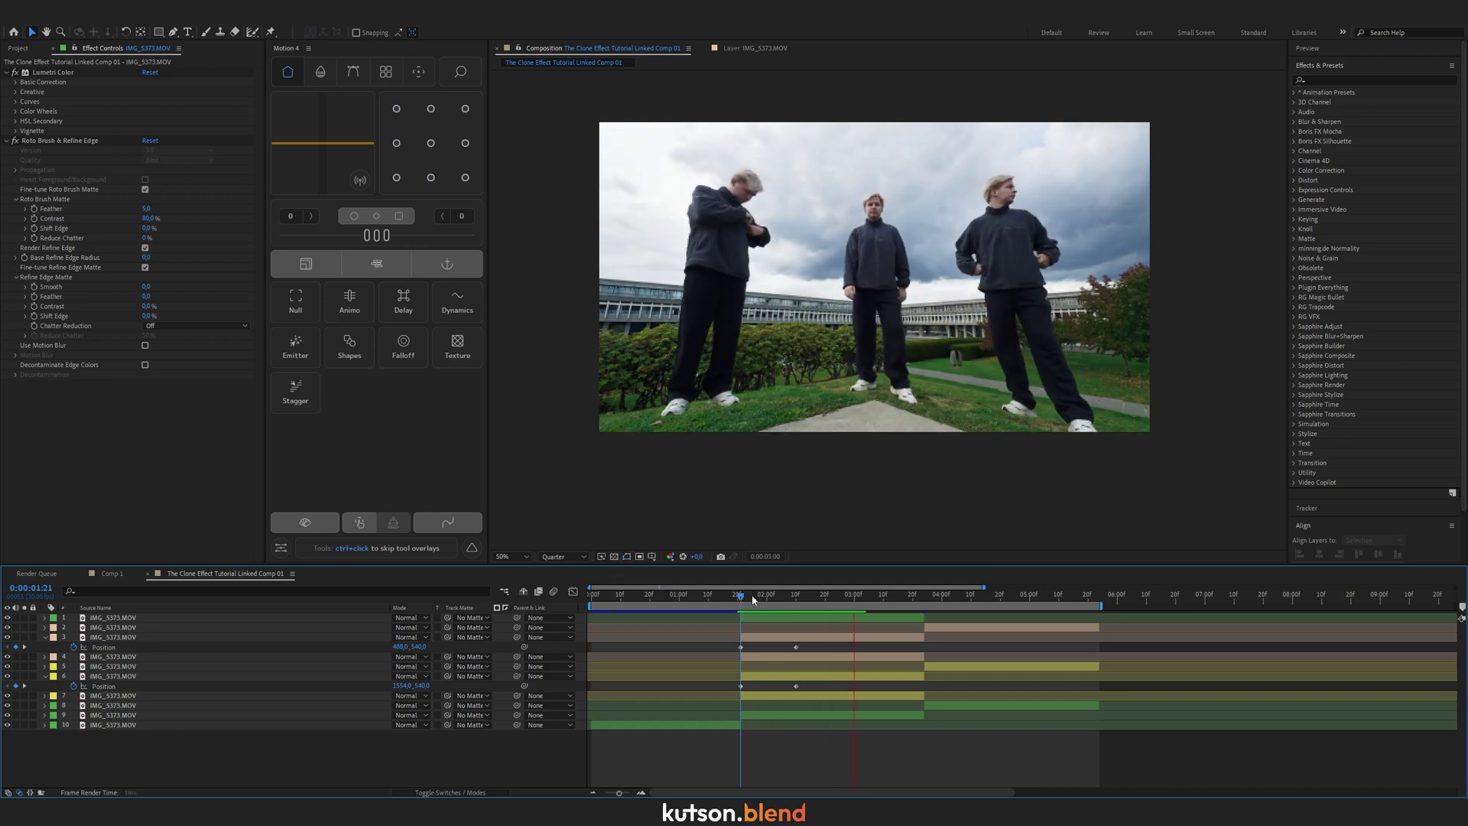
{"action": "key", "text": "space"}
Ease both side clones' position keyframes with 81 in and 81 out in Motion 4, and preview the move from 0:00:01:21.
{"action": "left_click_drag", "start_coordinate": [742, 600], "coordinate": [757, 600]}
{"action": "left_click_drag", "start_coordinate": [810, 645], "coordinate": [720, 652]}
{"action": "left_click_drag", "start_coordinate": [805, 685], "coordinate": [694, 690]}
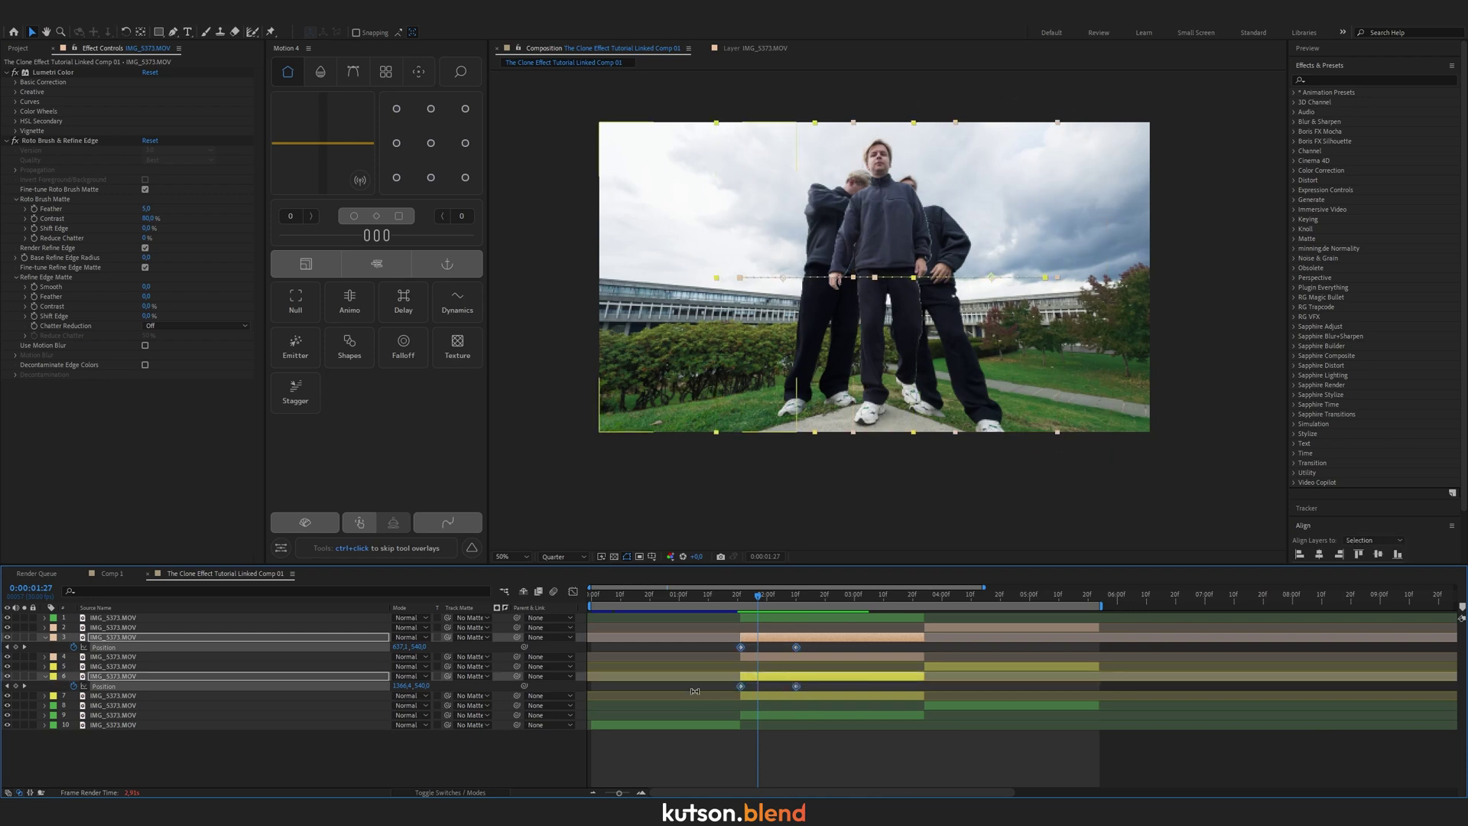
{"action": "key", "text": "F9"}
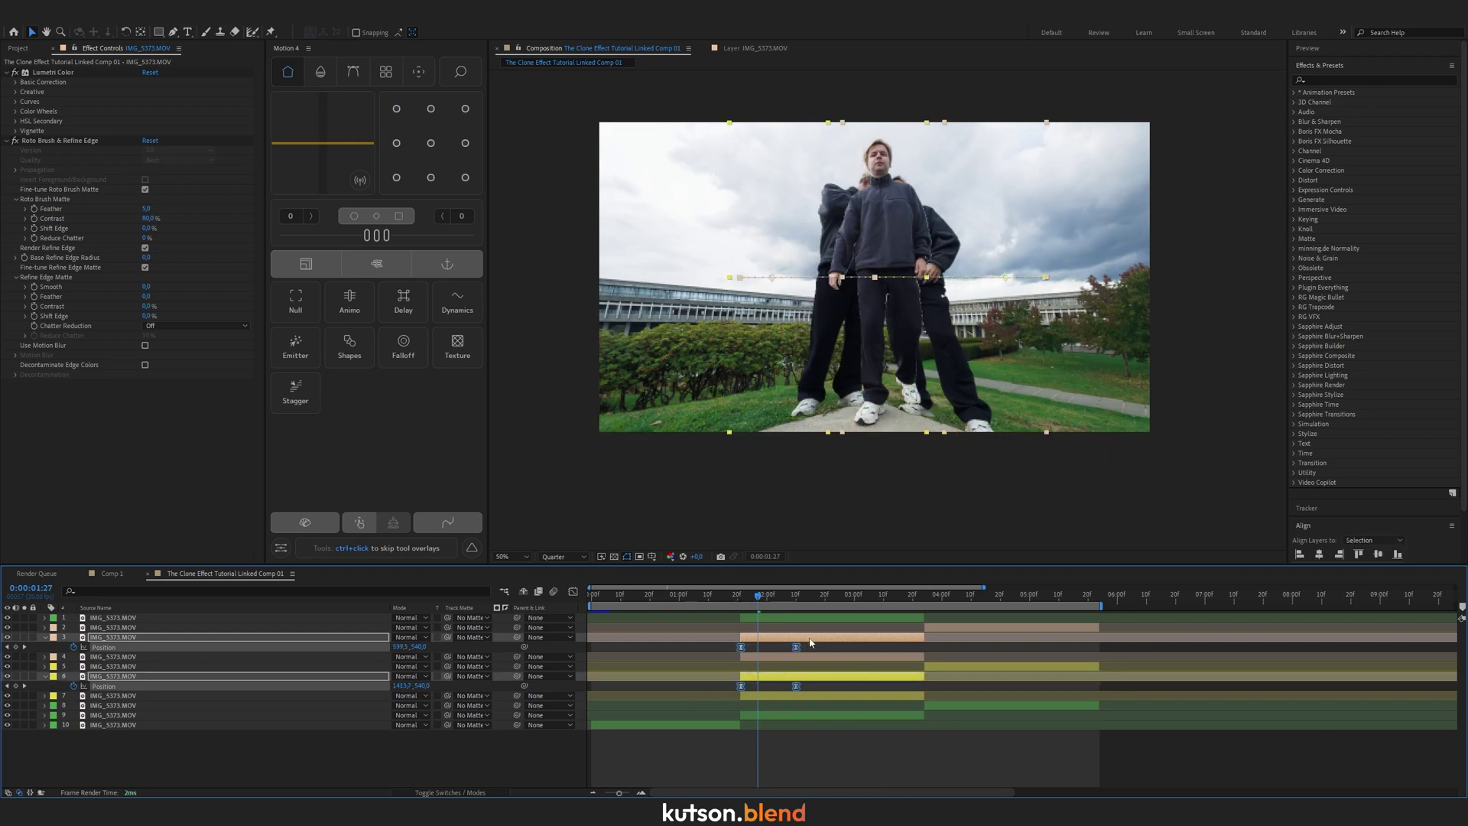
{"action": "key", "text": "ctrl+z"}
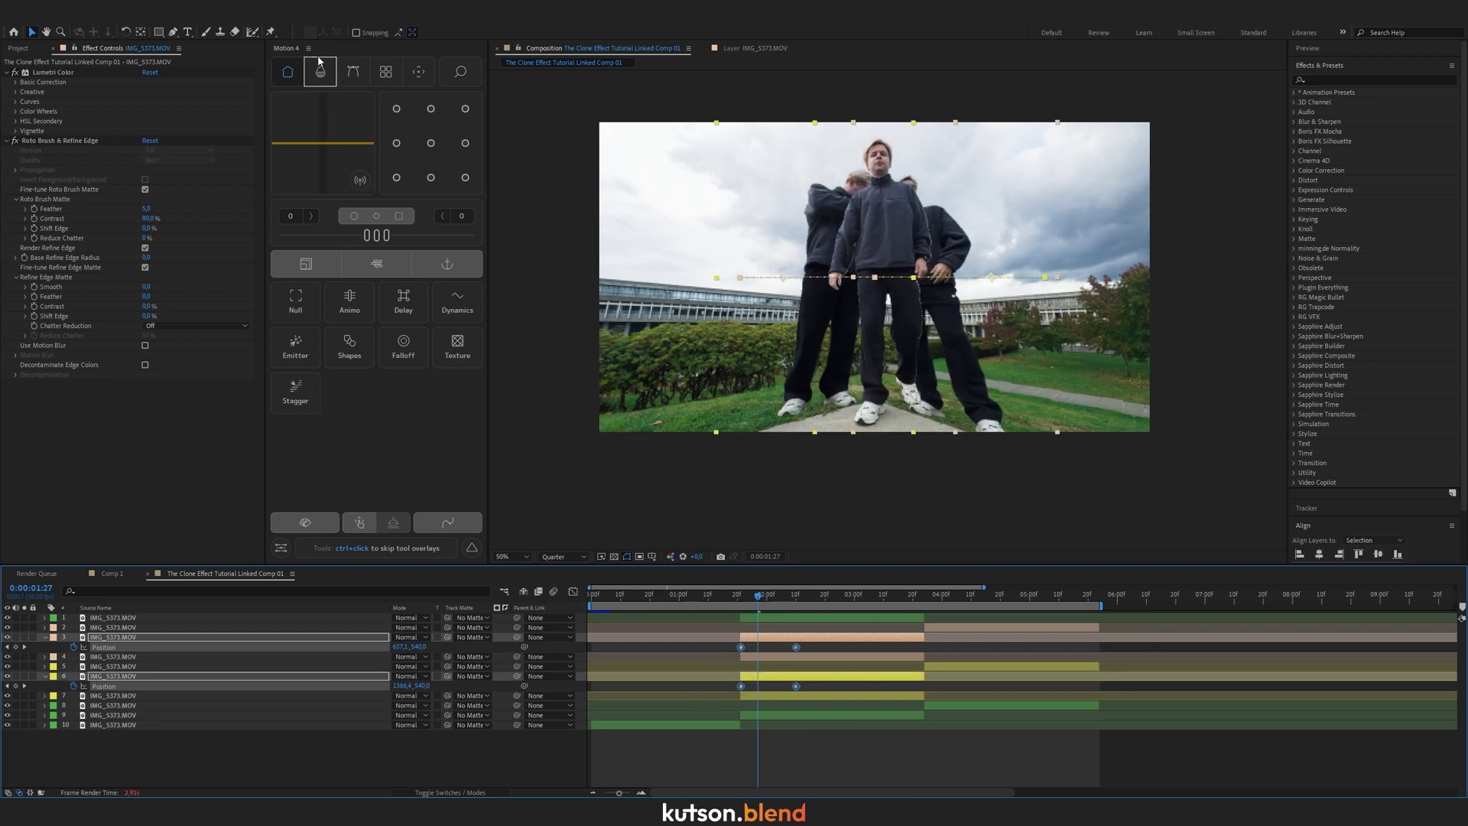
{"action": "left_click_drag", "start_coordinate": [386, 235], "coordinate": [459, 239]}
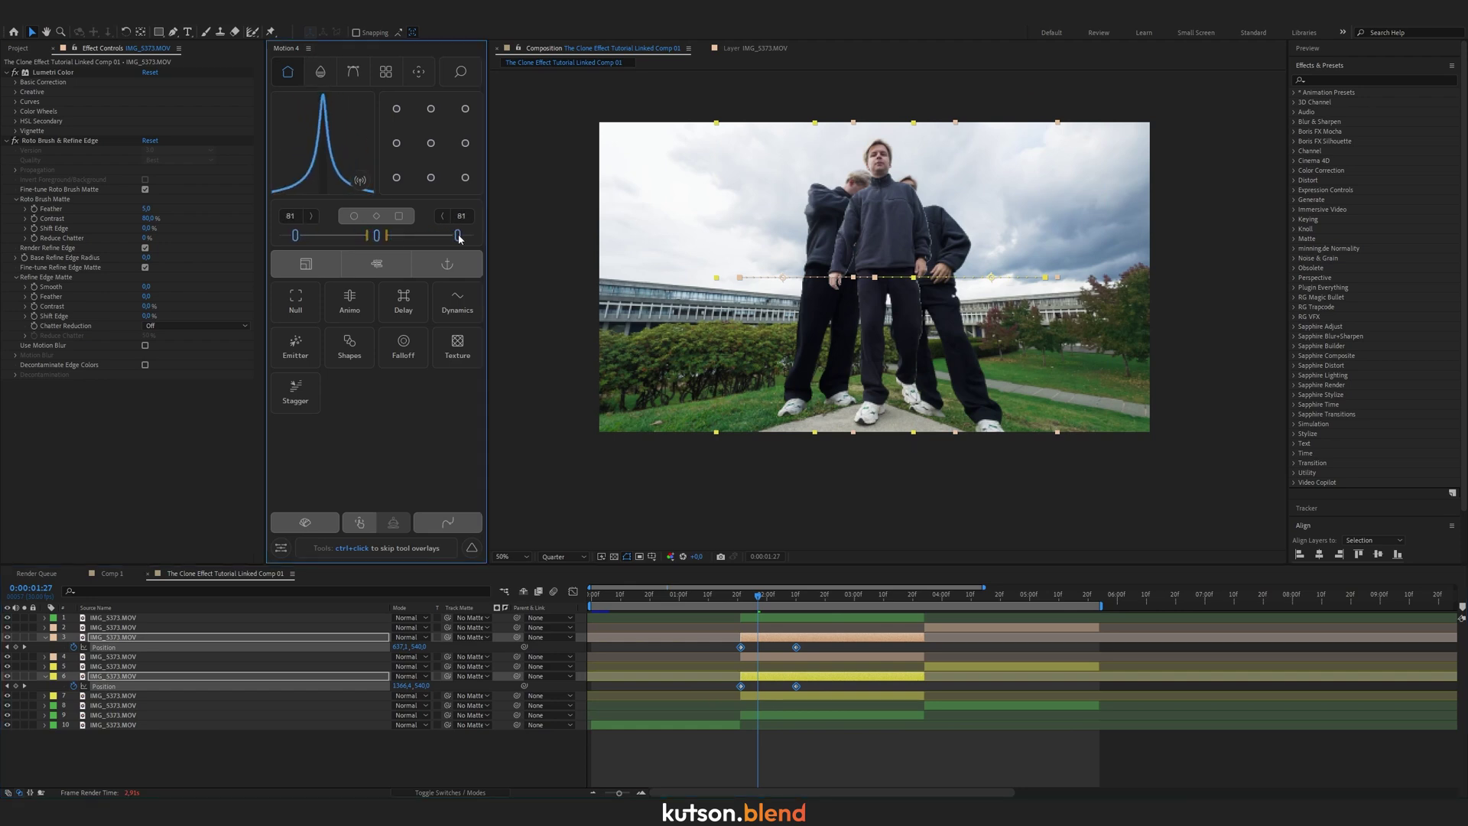
{"action": "left_click", "coordinate": [740, 598]}
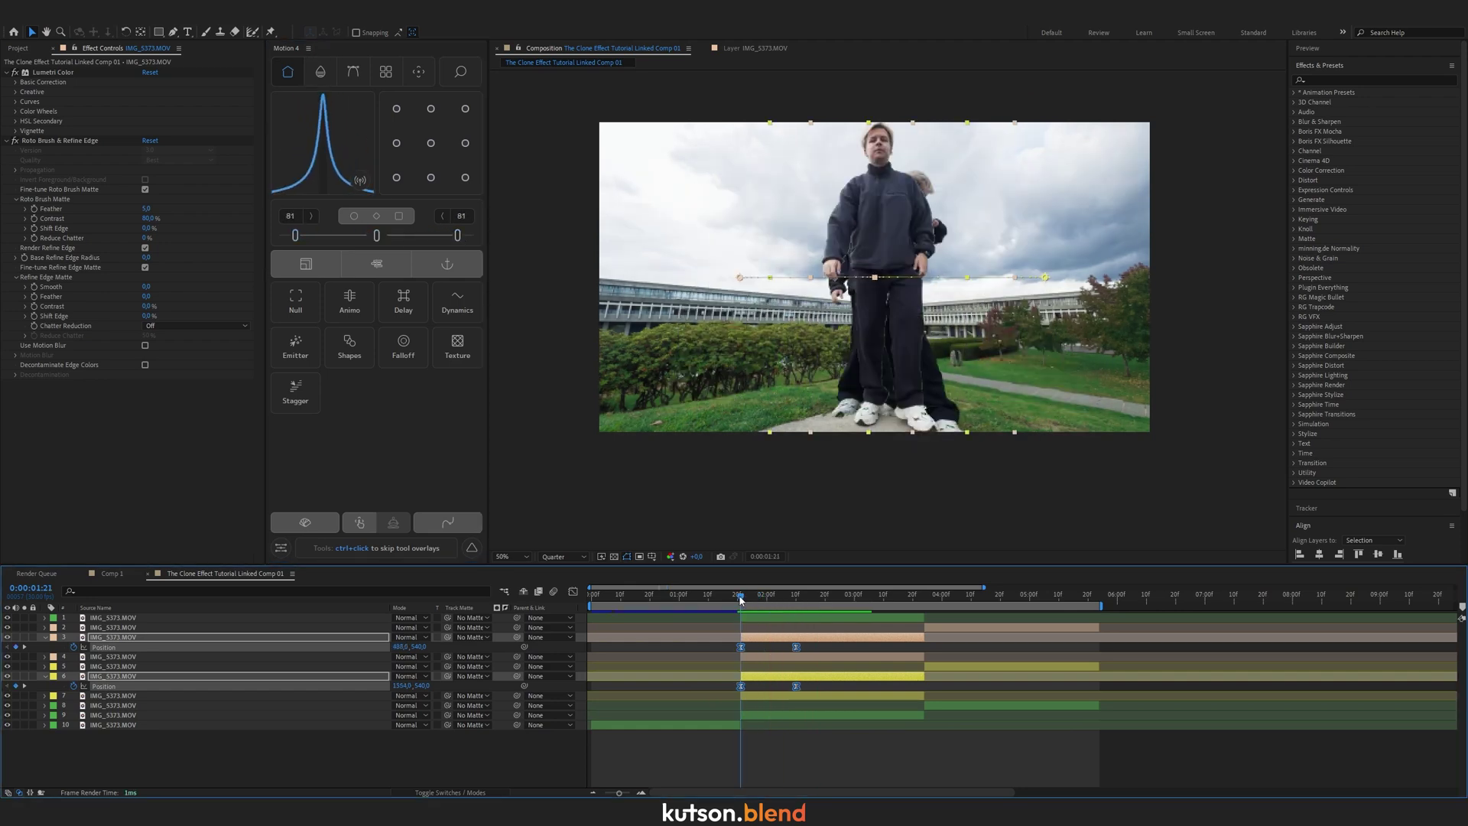
{"action": "key", "text": "space"}
Delay the right clone's position keyframes by six frames and start its moving segment at 0:00:01:27.
{"action": "left_click", "coordinate": [1002, 342]}
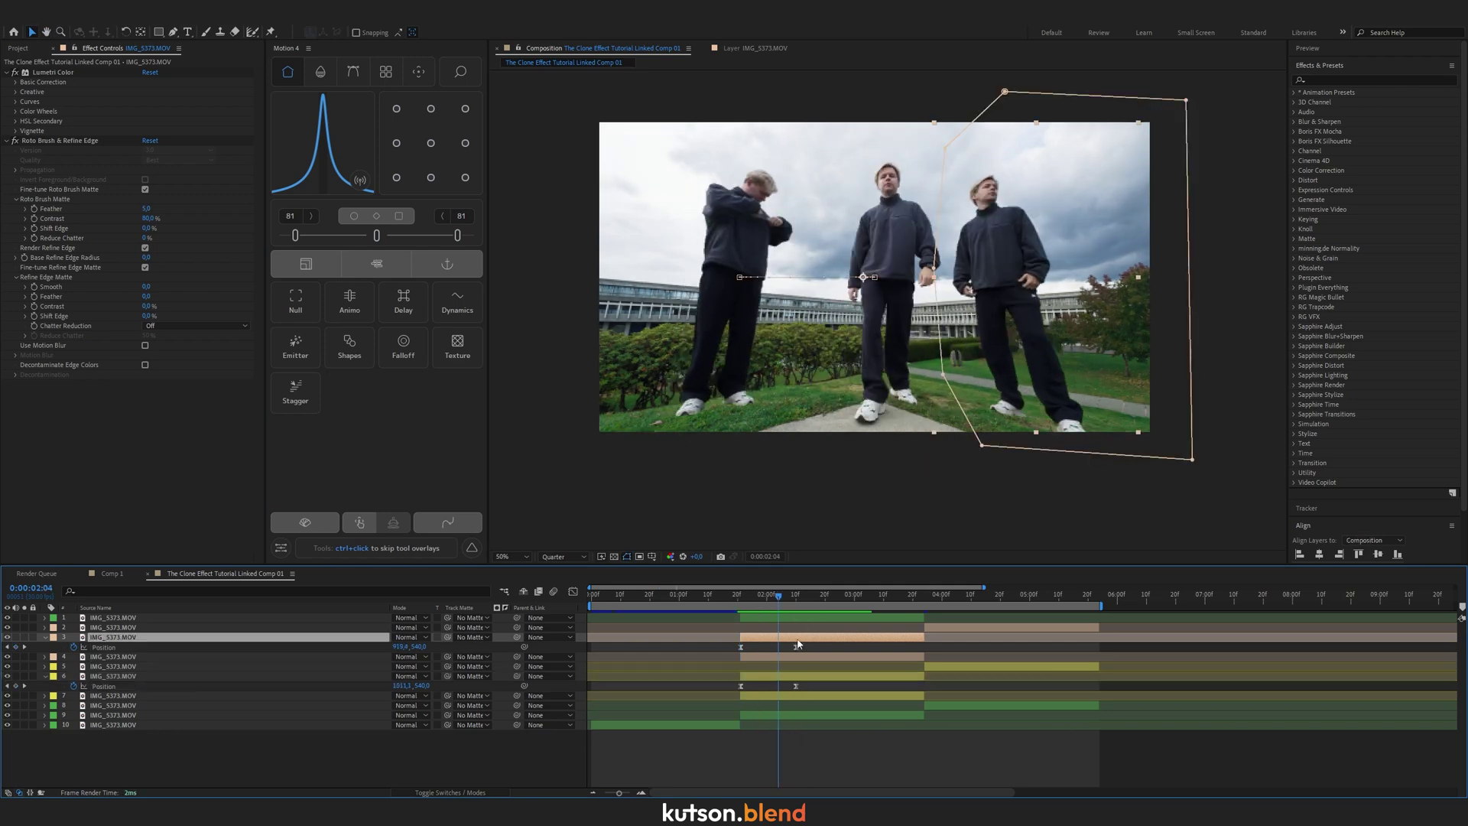
{"action": "left_click_drag", "start_coordinate": [807, 643], "coordinate": [720, 652]}
{"action": "left_click_drag", "start_coordinate": [742, 647], "coordinate": [770, 647]}
{"action": "left_click", "coordinate": [740, 599]}
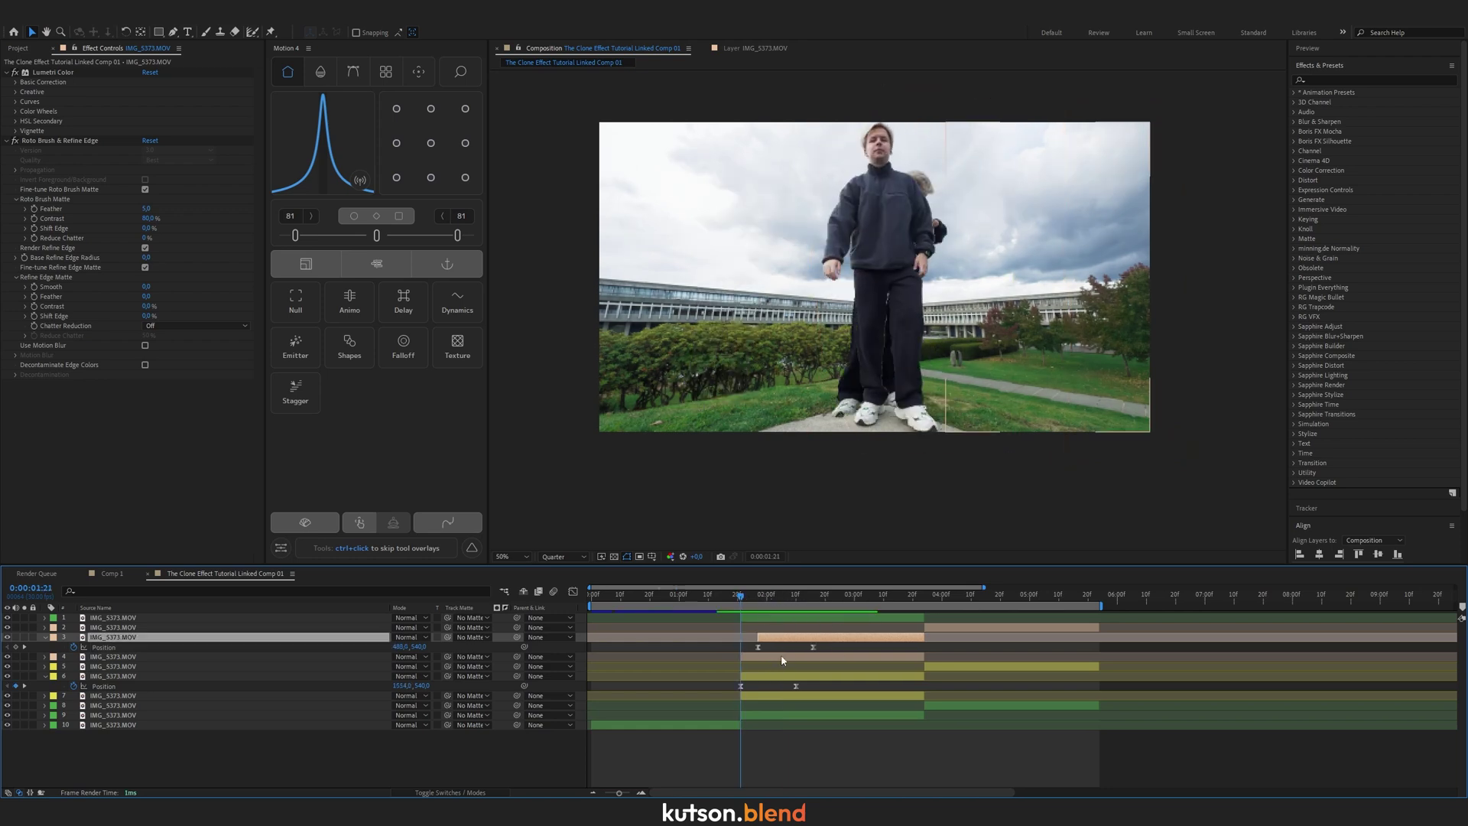
Pre-compose the right clone's two middle-segment layers with all attributes, and do the same for the left clone's two.
{"action": "left_click", "coordinate": [782, 658], "text": "shift"}
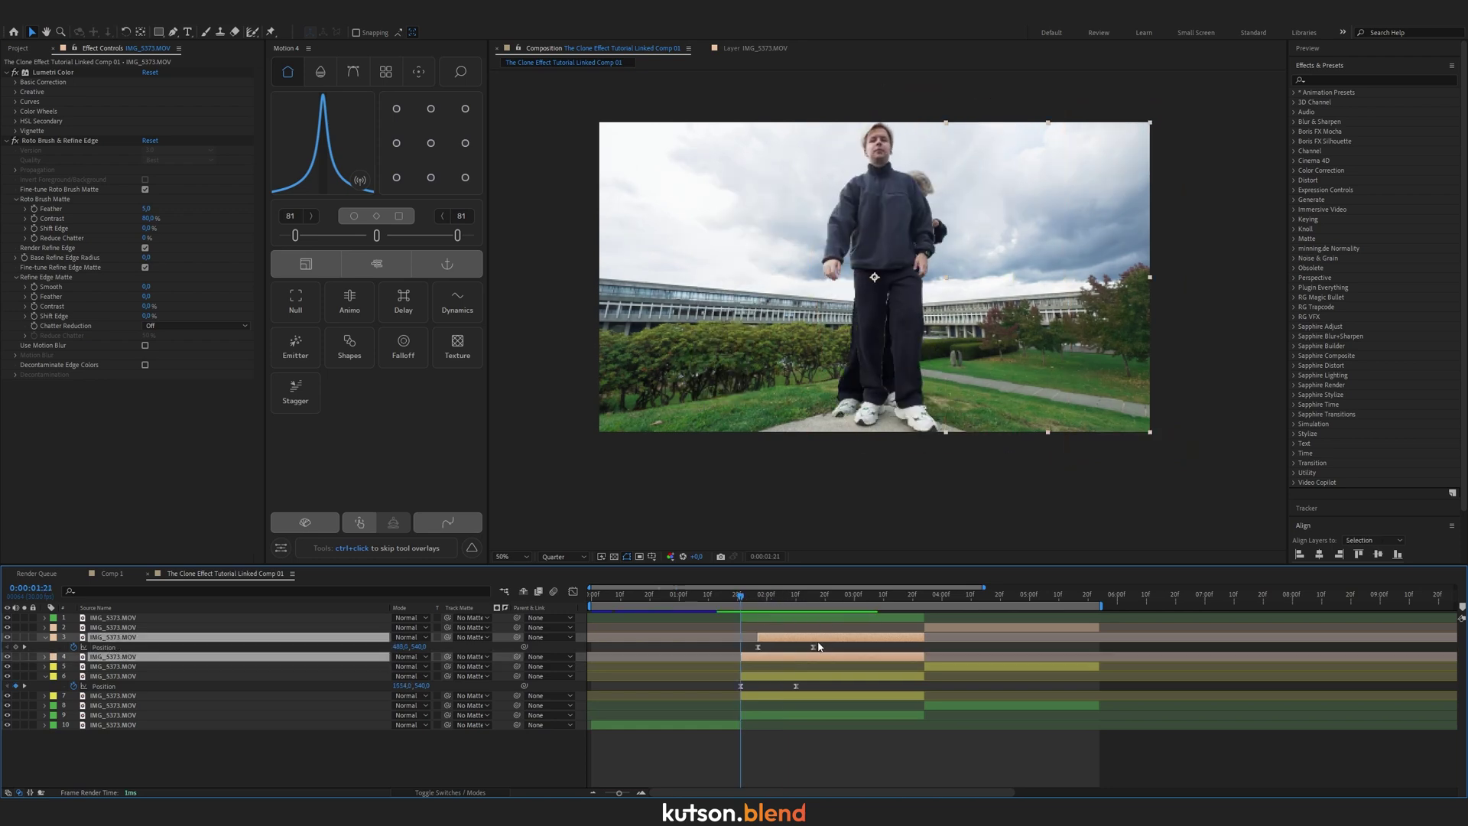
{"action": "key", "text": "ctrl+shift+c"}
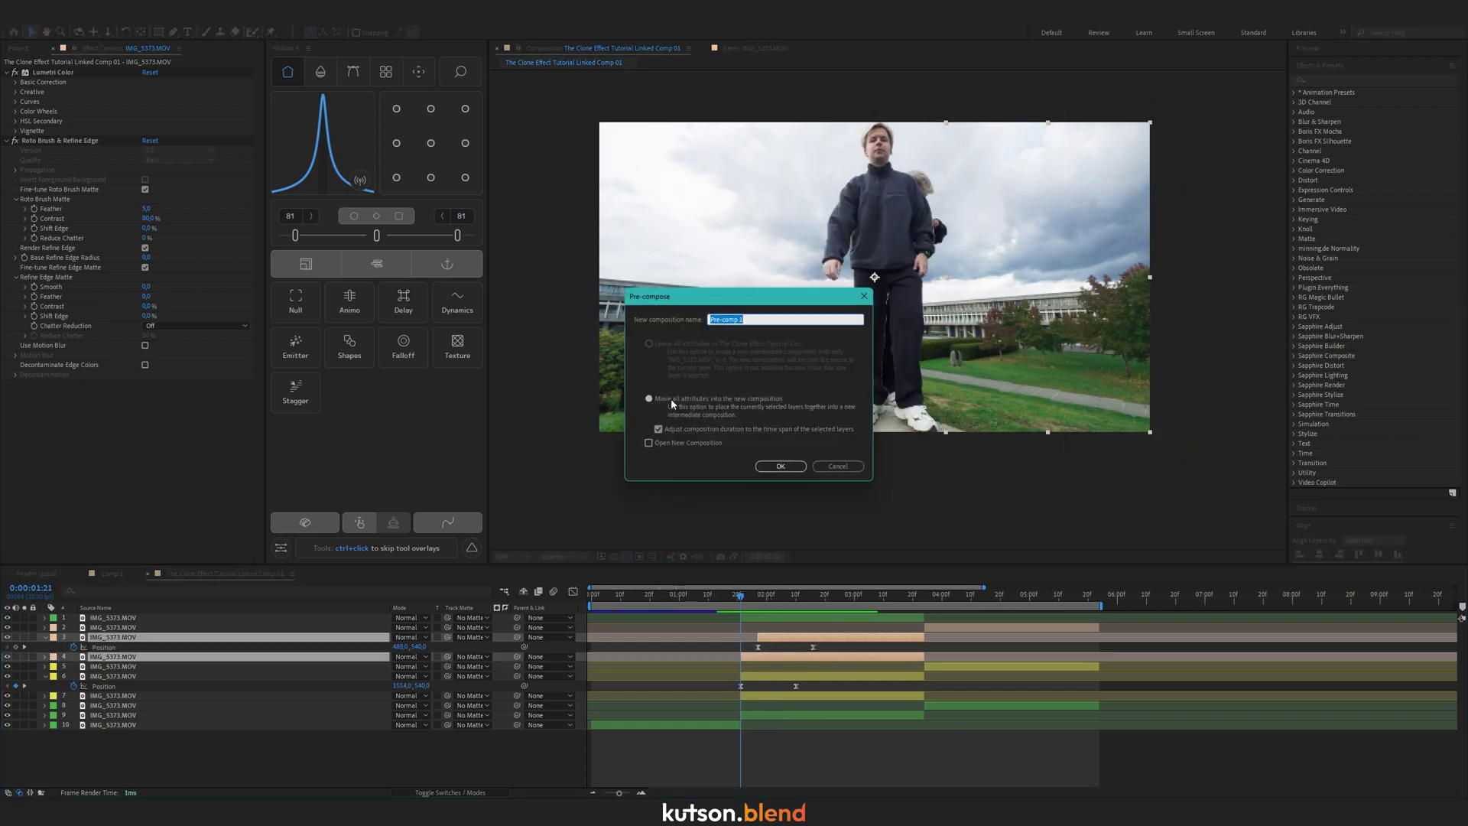
{"action": "left_click", "coordinate": [785, 467]}
{"action": "left_click", "coordinate": [791, 658]}
{"action": "left_click", "coordinate": [788, 677], "text": "shift"}
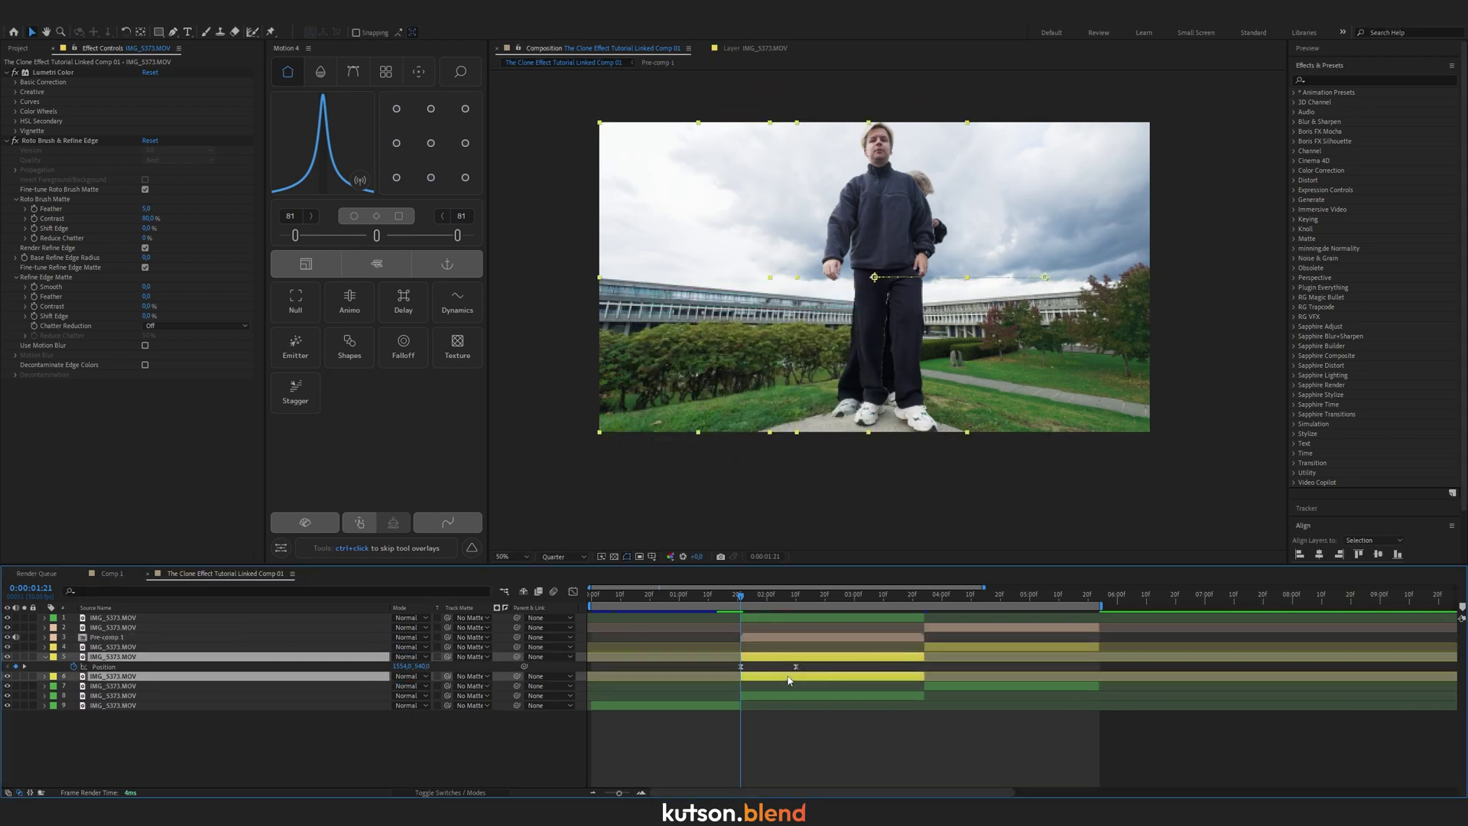
Inside the right clone's pre-comp, pre-compose both layers again and go to 0:00:00:26 in the nested composition.
{"action": "double_click", "coordinate": [775, 635]}
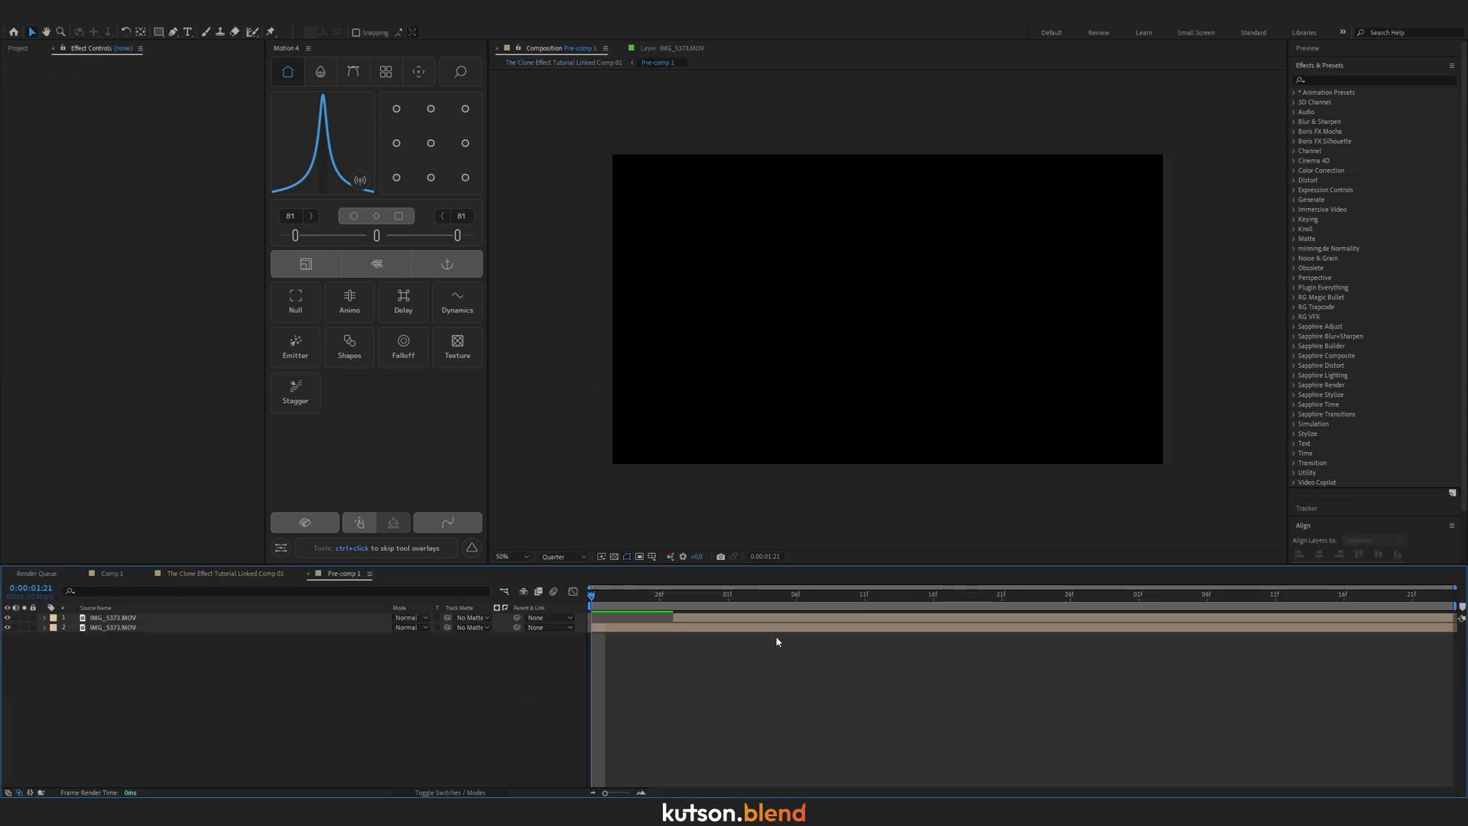
{"action": "key", "text": "ctrl+a"}
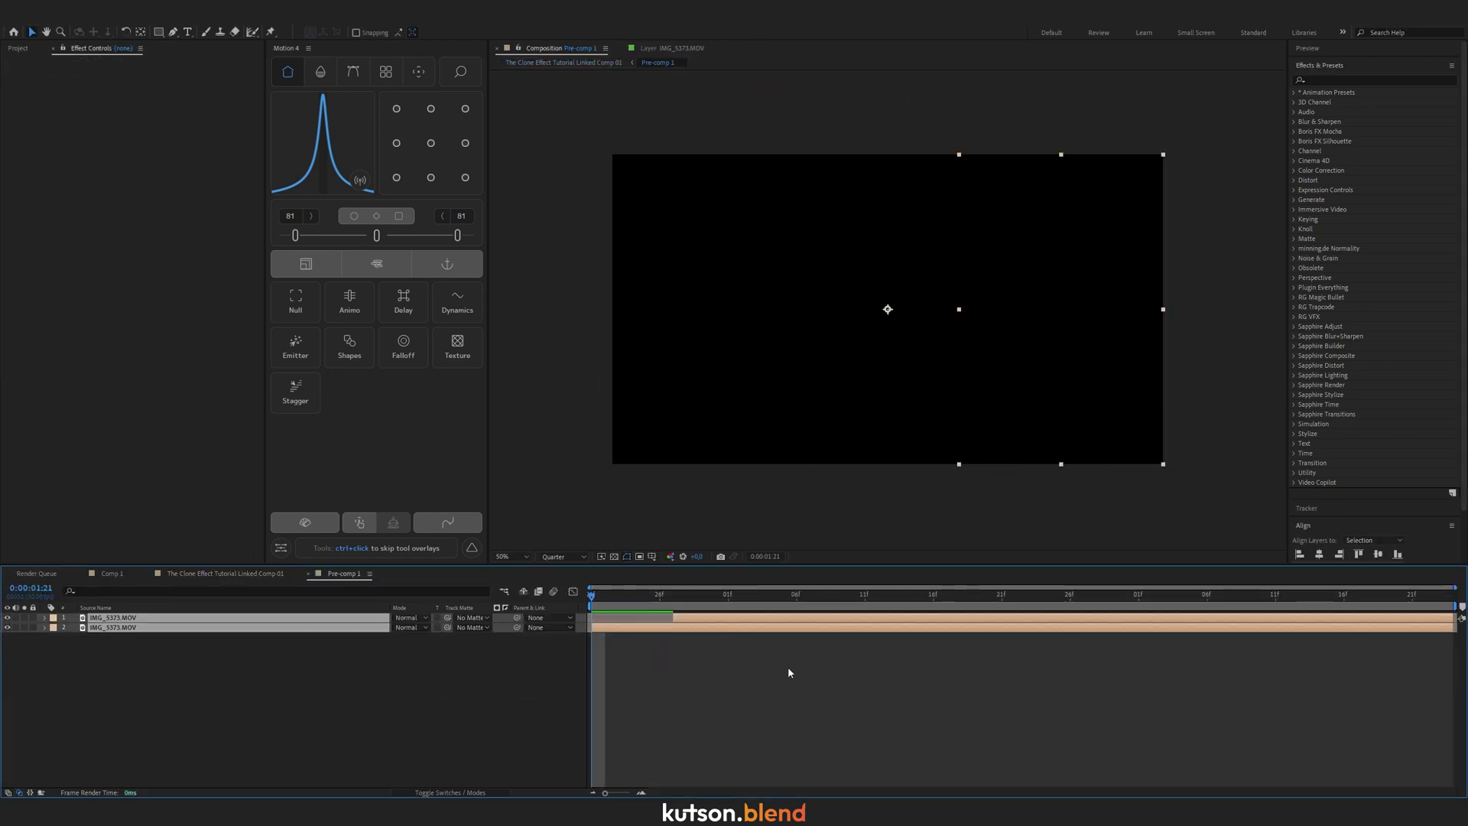
{"action": "key", "text": "ctrl+shift+c"}
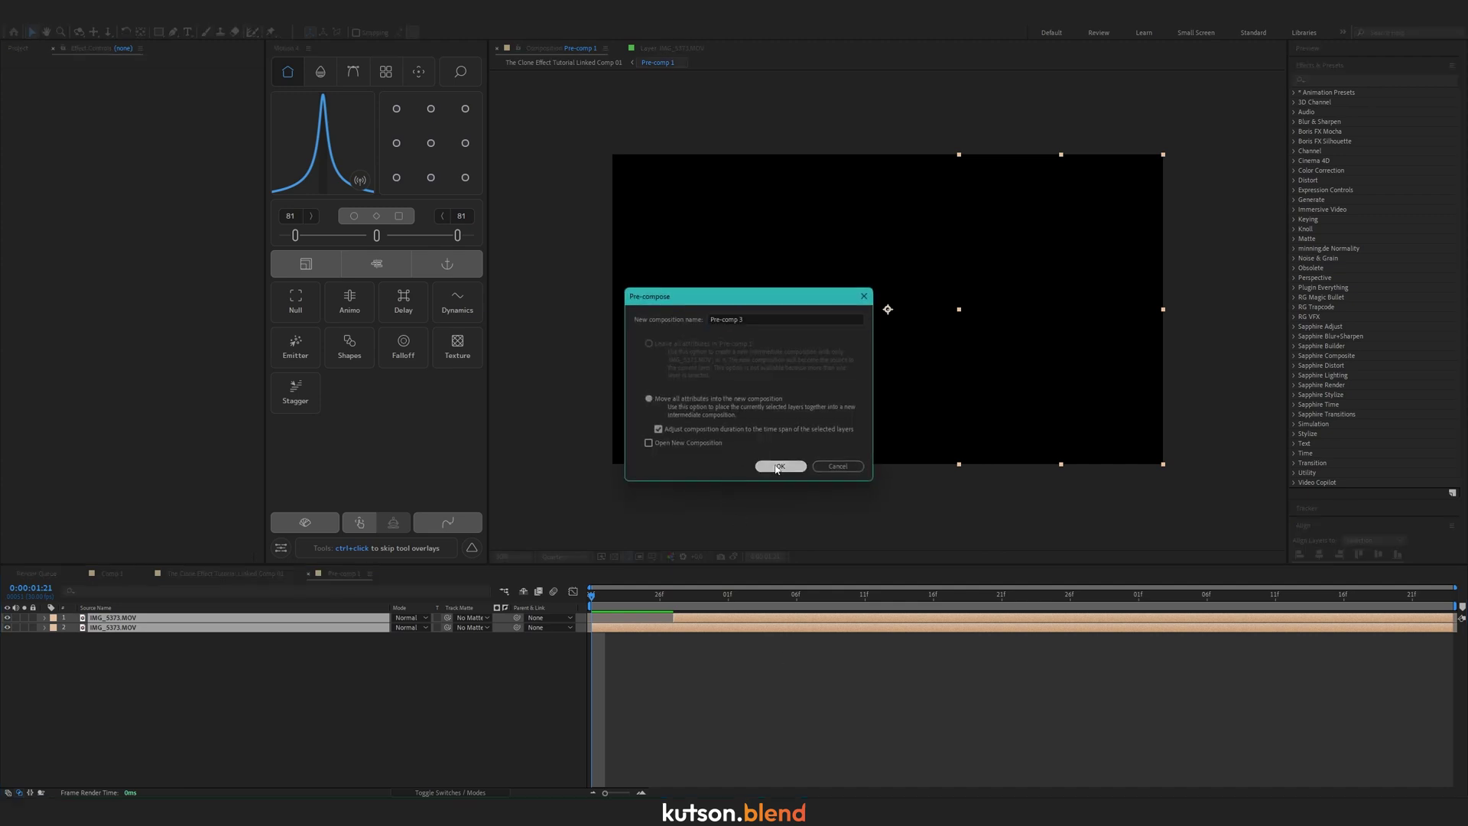
{"action": "left_click", "coordinate": [778, 466]}
{"action": "left_click", "coordinate": [673, 596]}
{"action": "left_click_drag", "start_coordinate": [695, 597], "coordinate": [948, 596]}
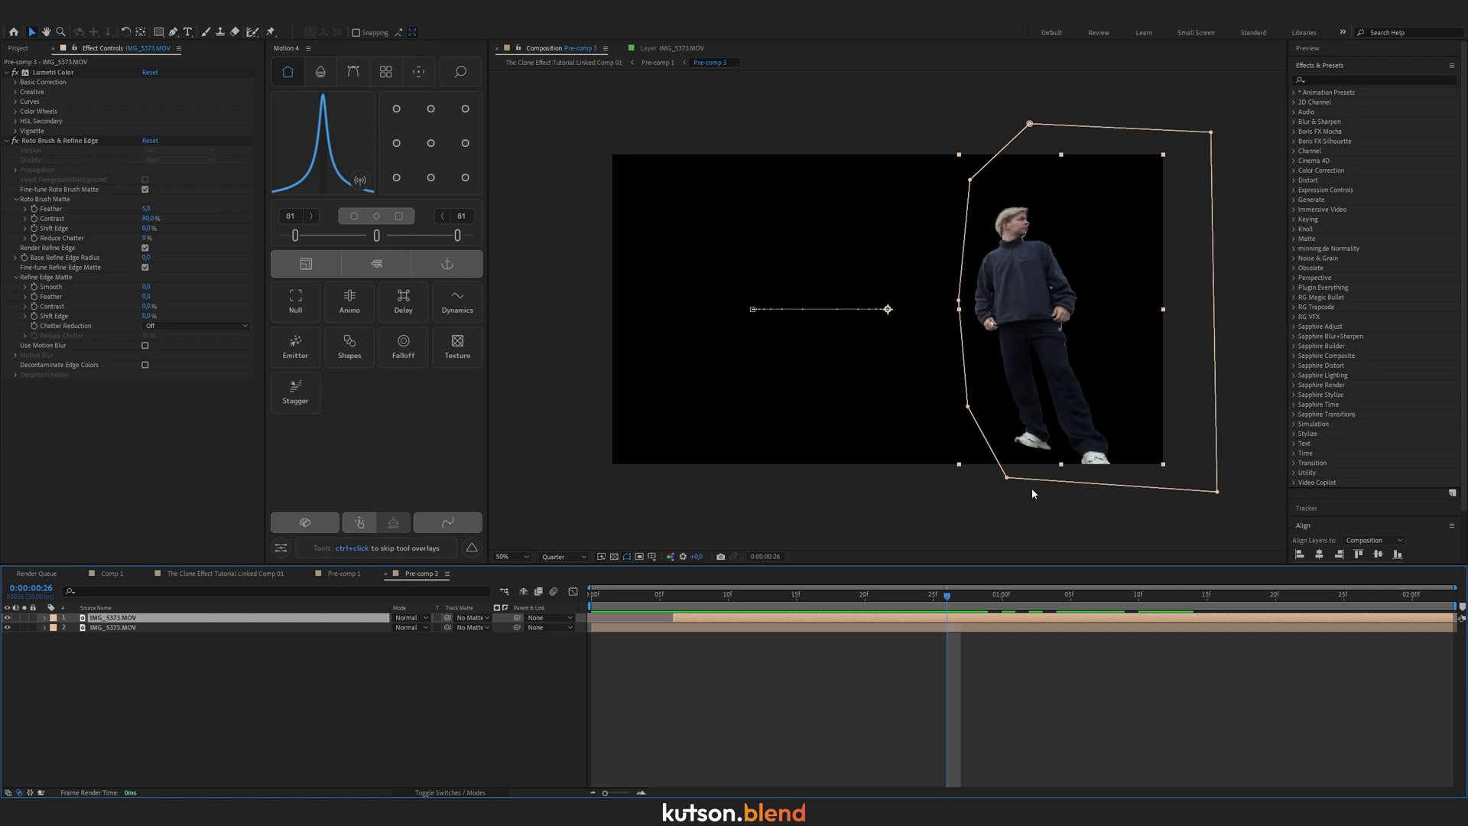
Duplicate the right clone's cut-out layer and apply S_EdgeDetect to the top copy with its Effect set to Mono Edges.
{"action": "key", "text": "i"}
{"action": "key", "text": "ctrl+d"}
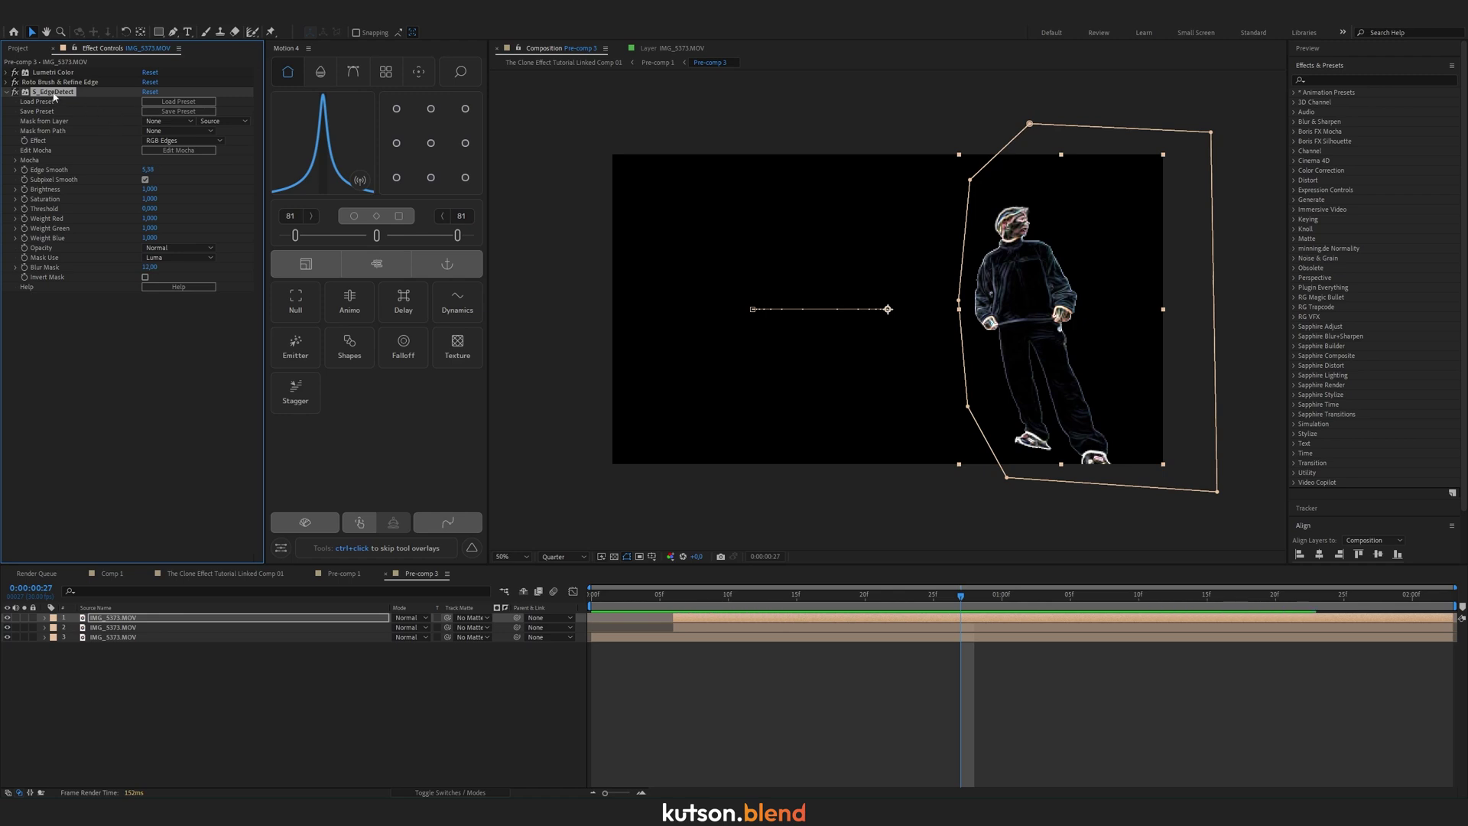
{"action": "left_click", "coordinate": [183, 141]}
{"action": "left_click", "coordinate": [214, 180]}
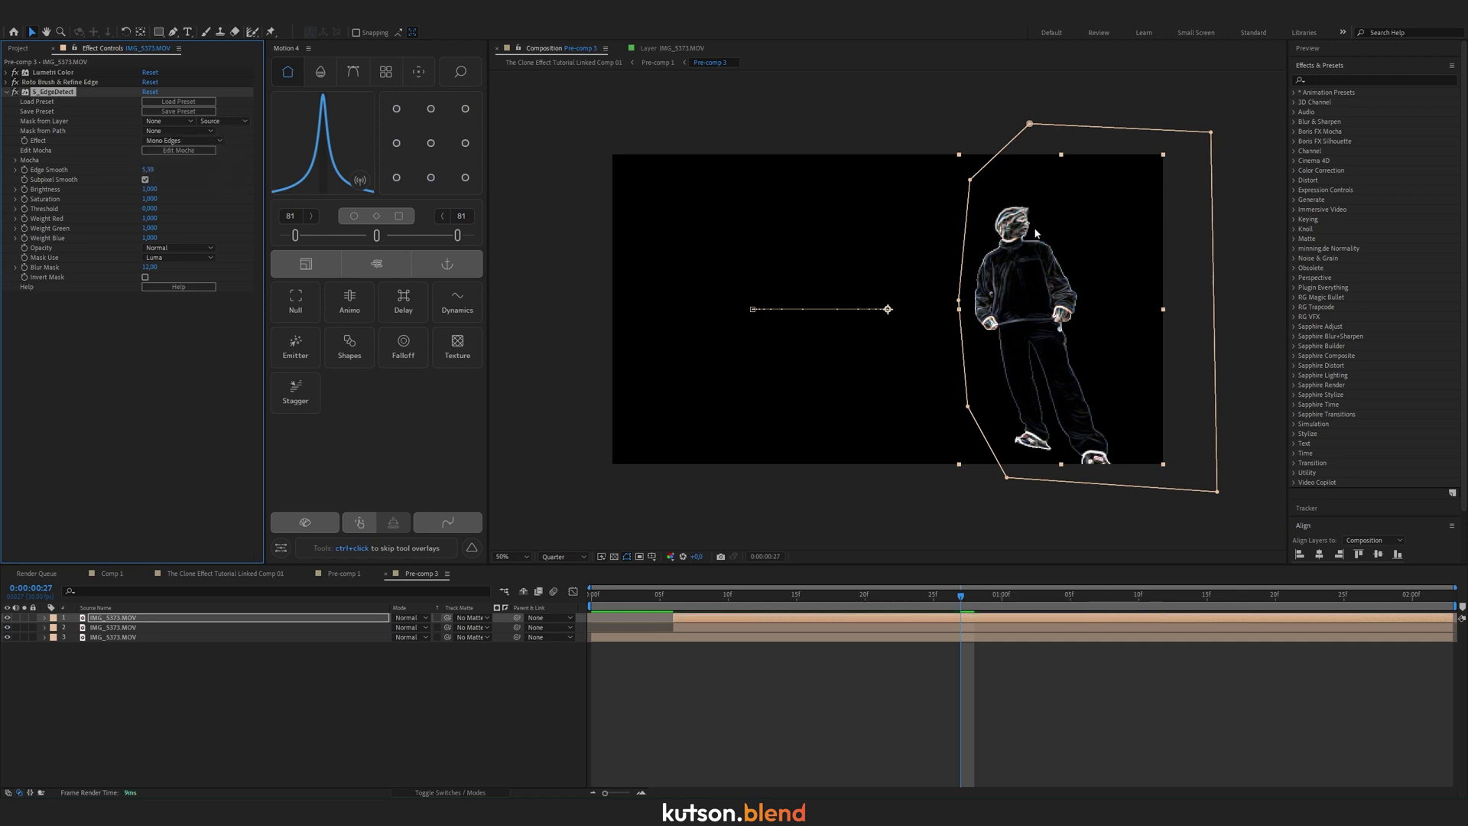
Add VC Color Vibrance to the edge-detected copy to tint its outlines green.
{"action": "key", "text": "ctrl+space"}
{"action": "type", "text": "VC"}
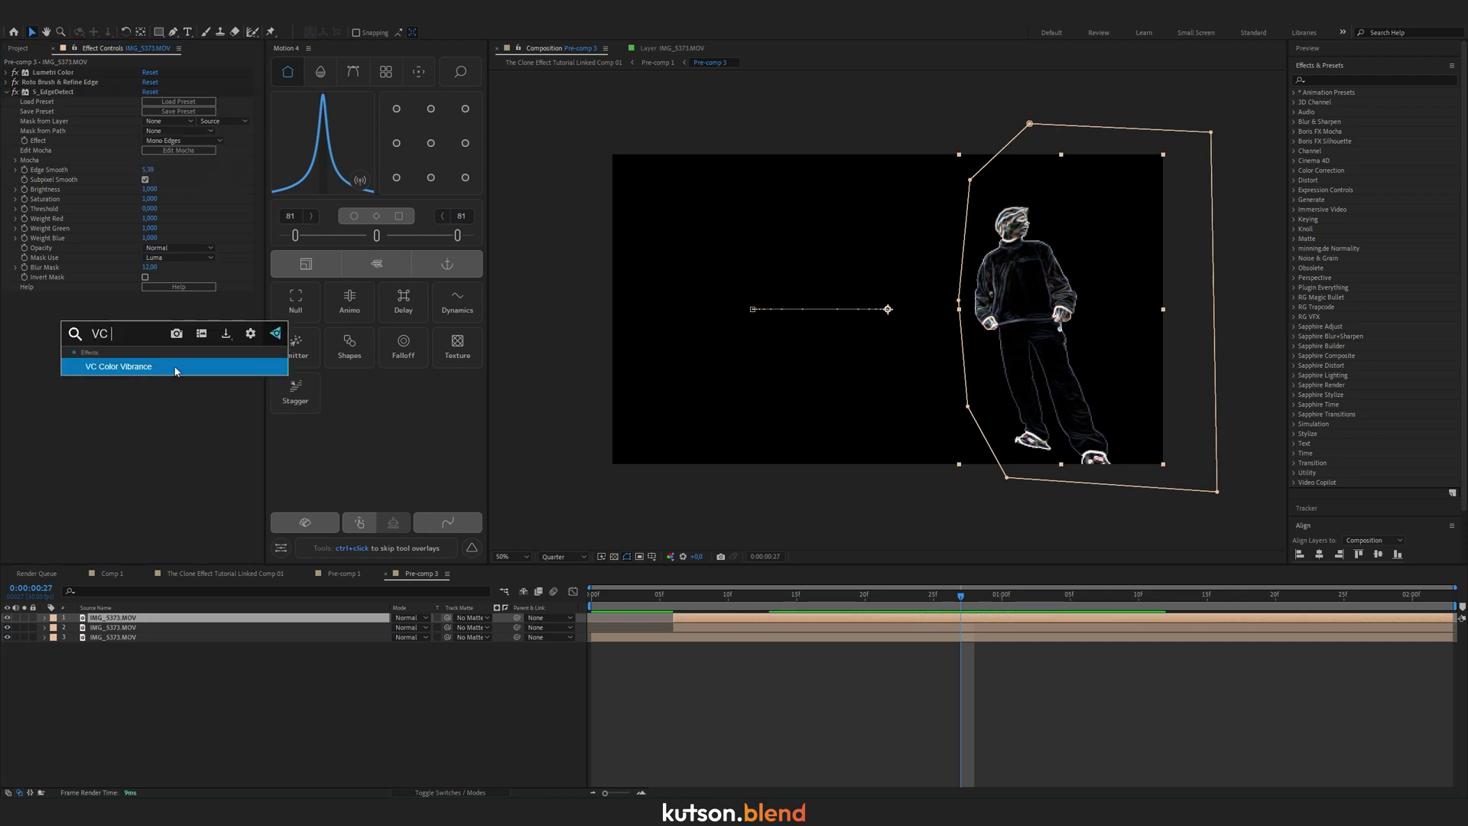
{"action": "left_click", "coordinate": [175, 371]}
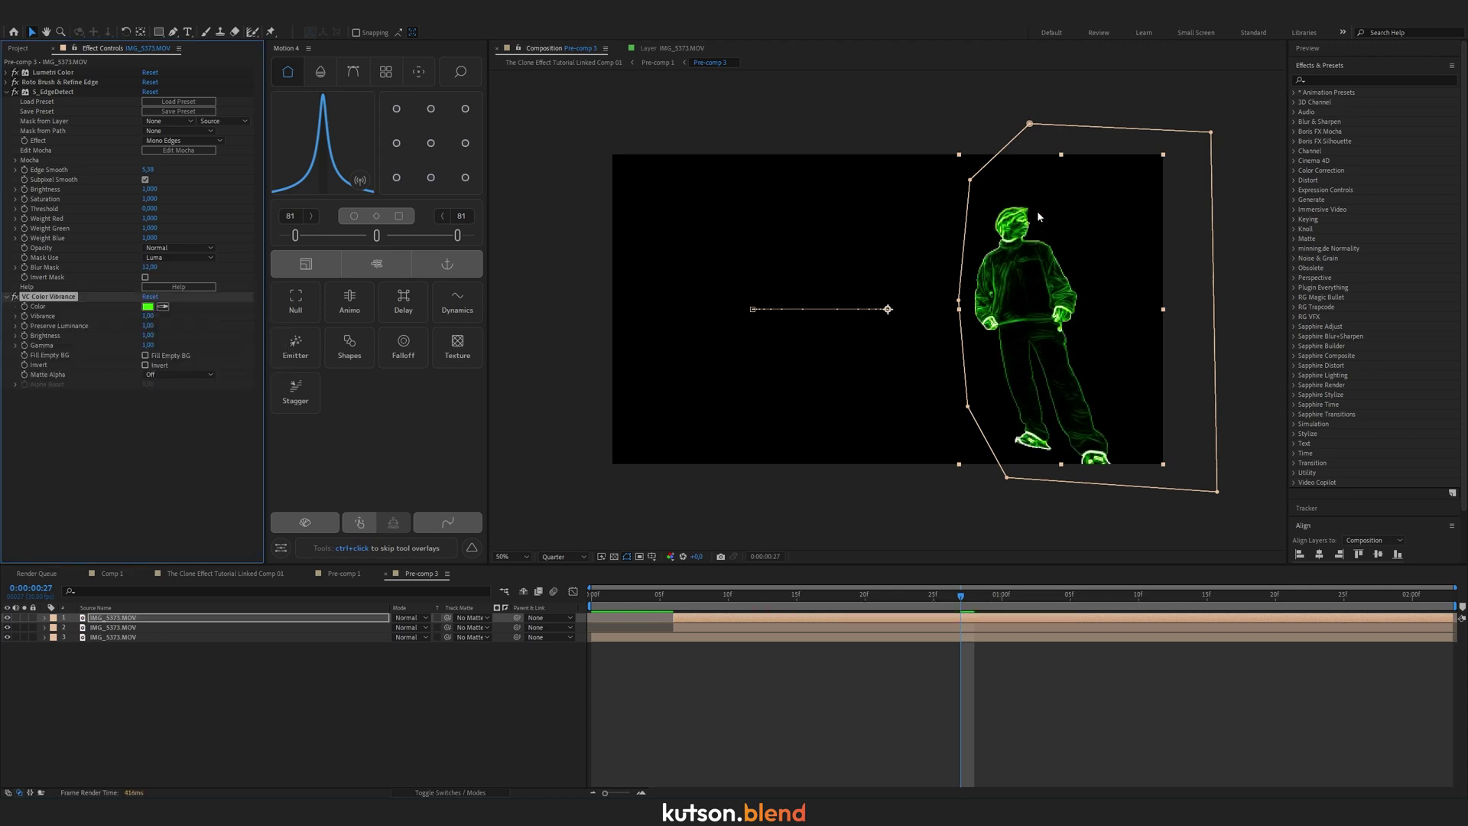
Raise the S_EdgeDetect threshold on the top copy until only the strongest outlines of the clone remain.
{"action": "scroll", "coordinate": [1074, 293], "scroll_direction": "up", "scroll_amount": 1}
{"action": "left_click_drag", "start_coordinate": [1074, 293], "coordinate": [735, 272]}
{"action": "left_click_drag", "start_coordinate": [847, 265], "coordinate": [921, 321]}
{"action": "left_click", "coordinate": [150, 190]}
{"action": "left_click", "coordinate": [211, 208]}
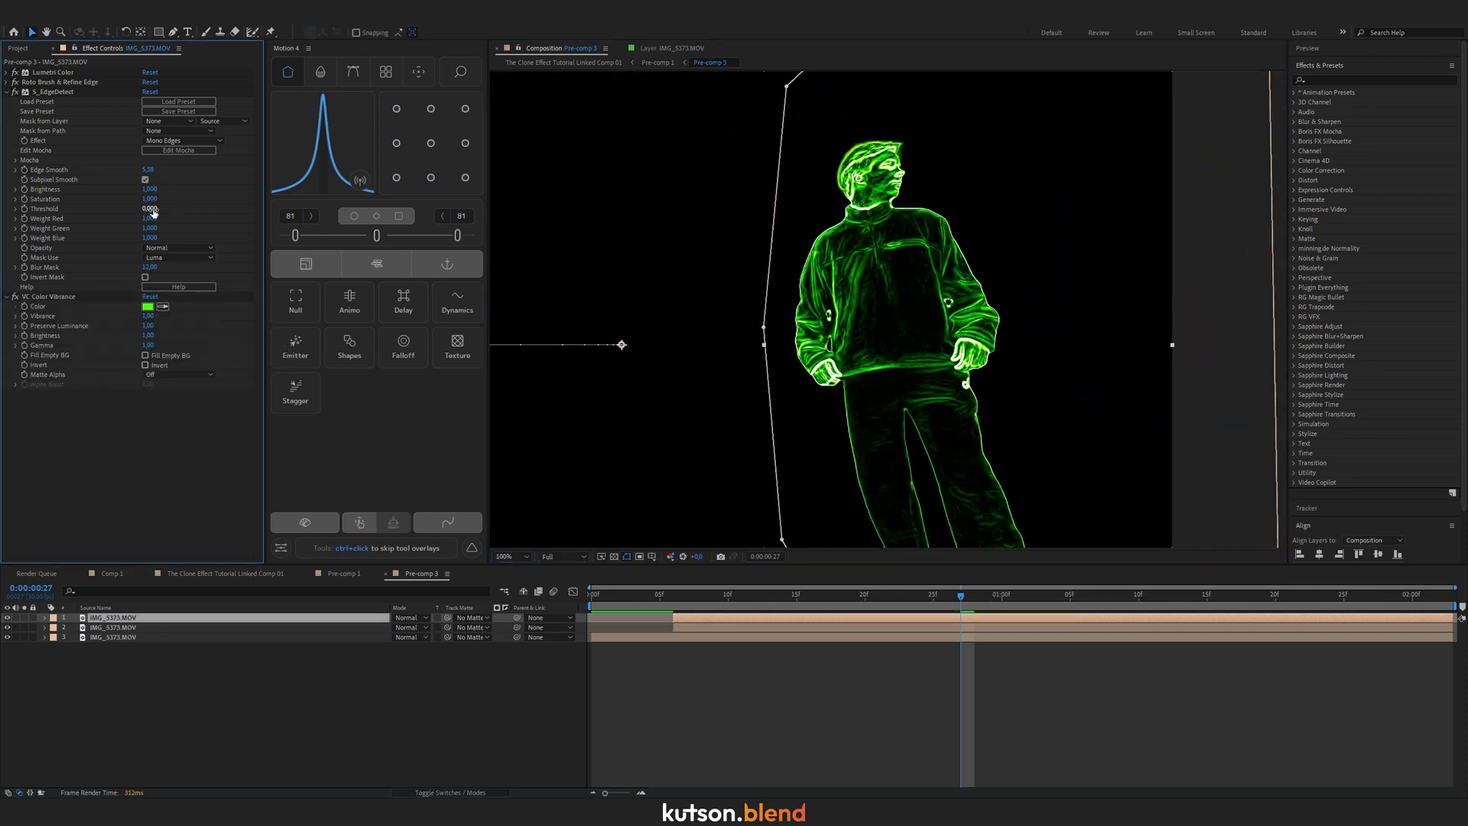
{"action": "left_click_drag", "start_coordinate": [149, 208], "coordinate": [194, 212]}
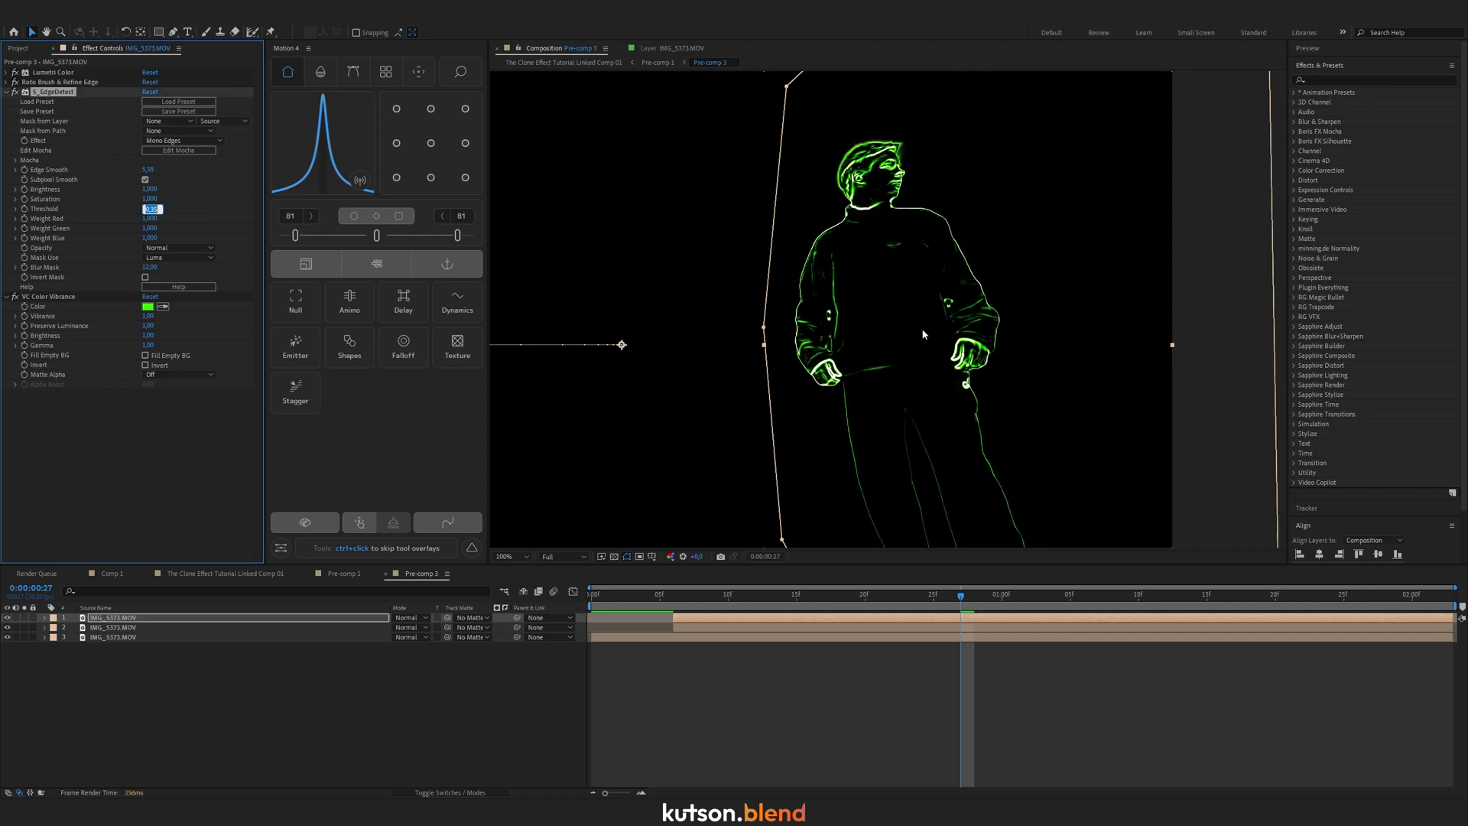
Collapse the outline layer's effects and add Deep Glow to it.
{"action": "key", "text": "ctrl+grave"}
{"action": "key", "text": "ctrl+space"}
{"action": "type", "text": "Dee"}
{"action": "key", "text": "Return"}
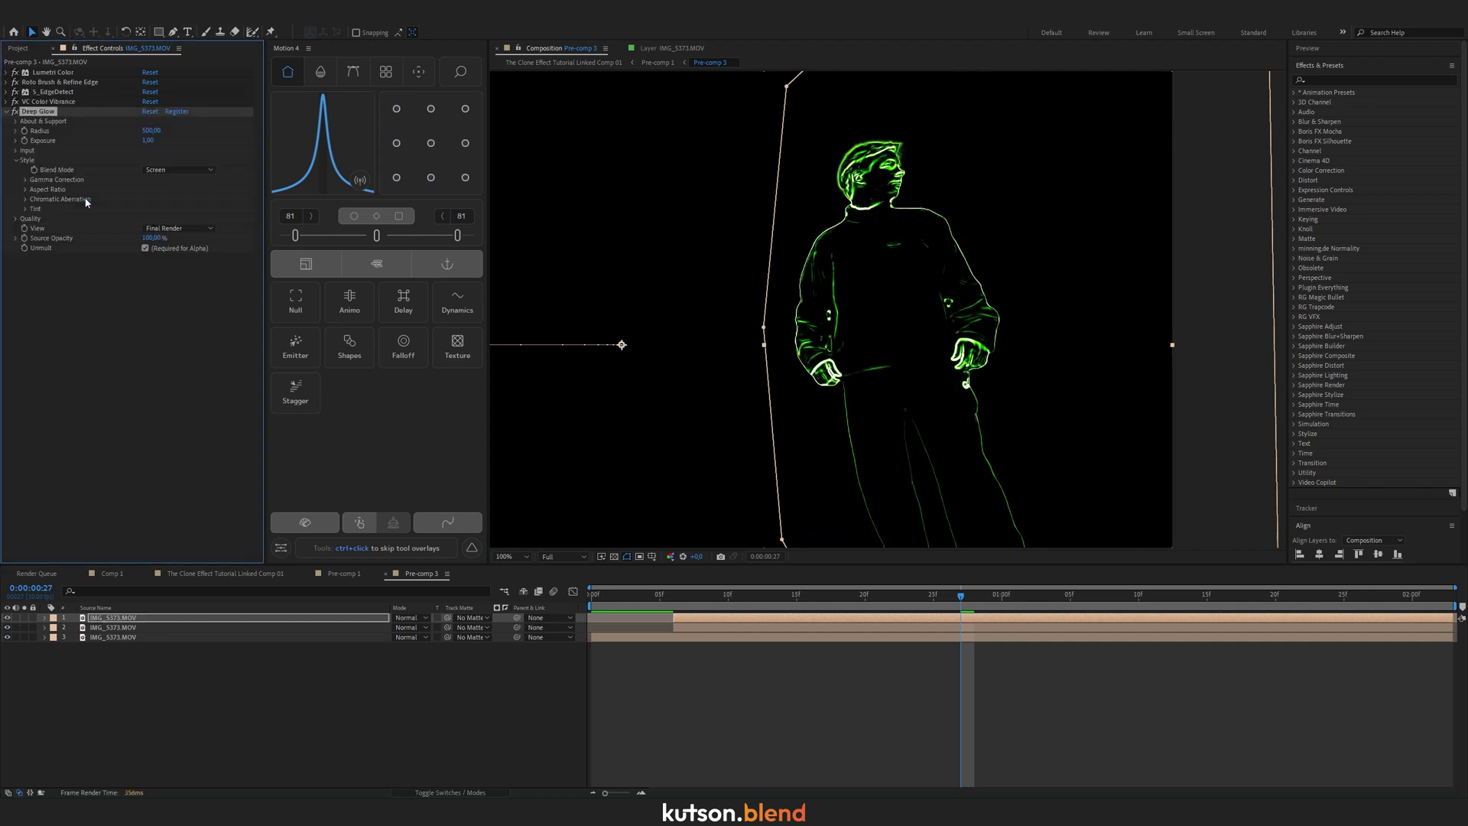
Hide the green outline layer and collapse the effects of the plain cut-out on layer 2.
{"action": "left_click", "coordinate": [7, 617]}
{"action": "left_click", "coordinate": [147, 628]}
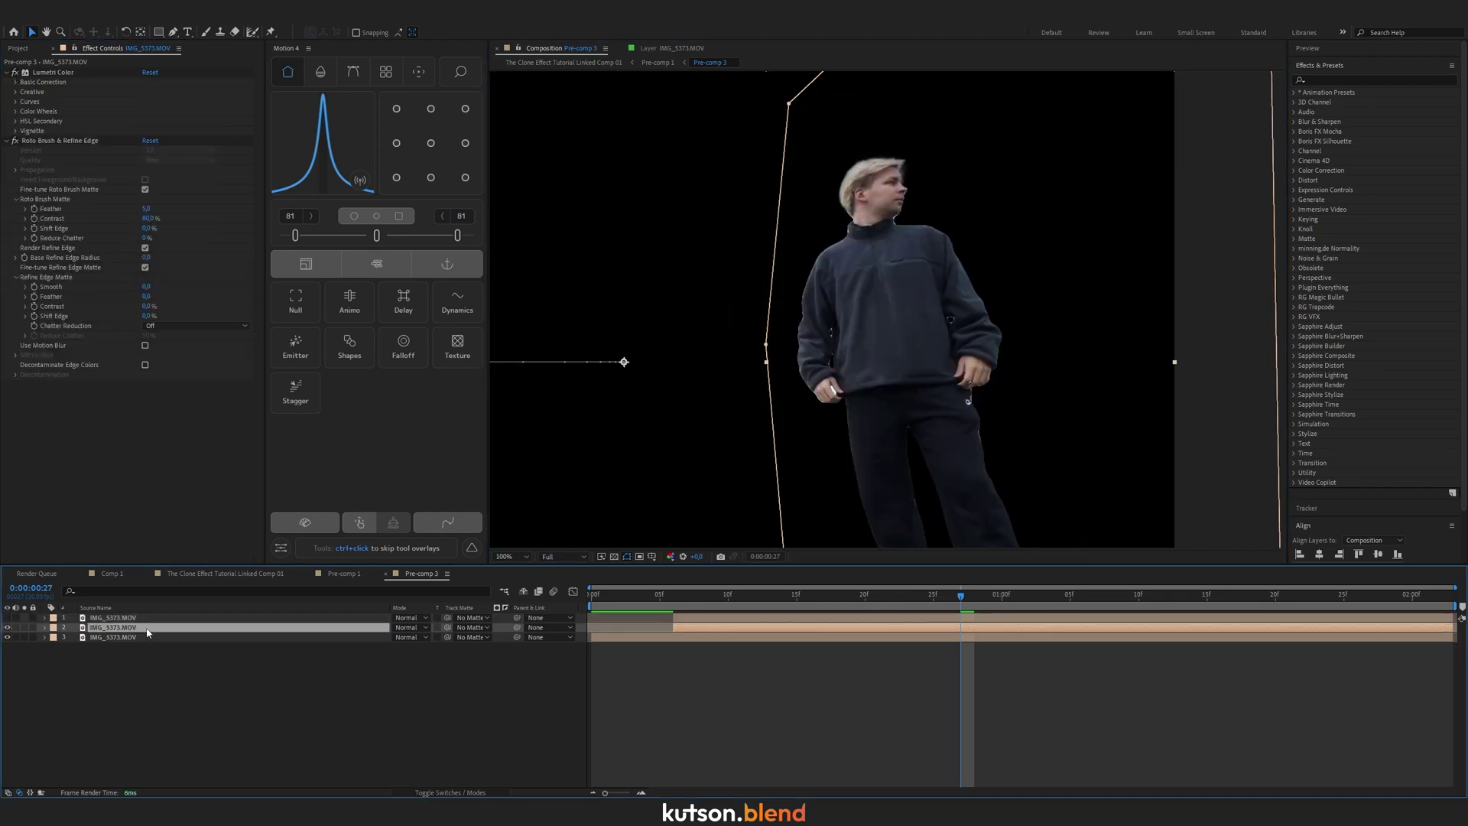
{"action": "left_click", "coordinate": [185, 658]}
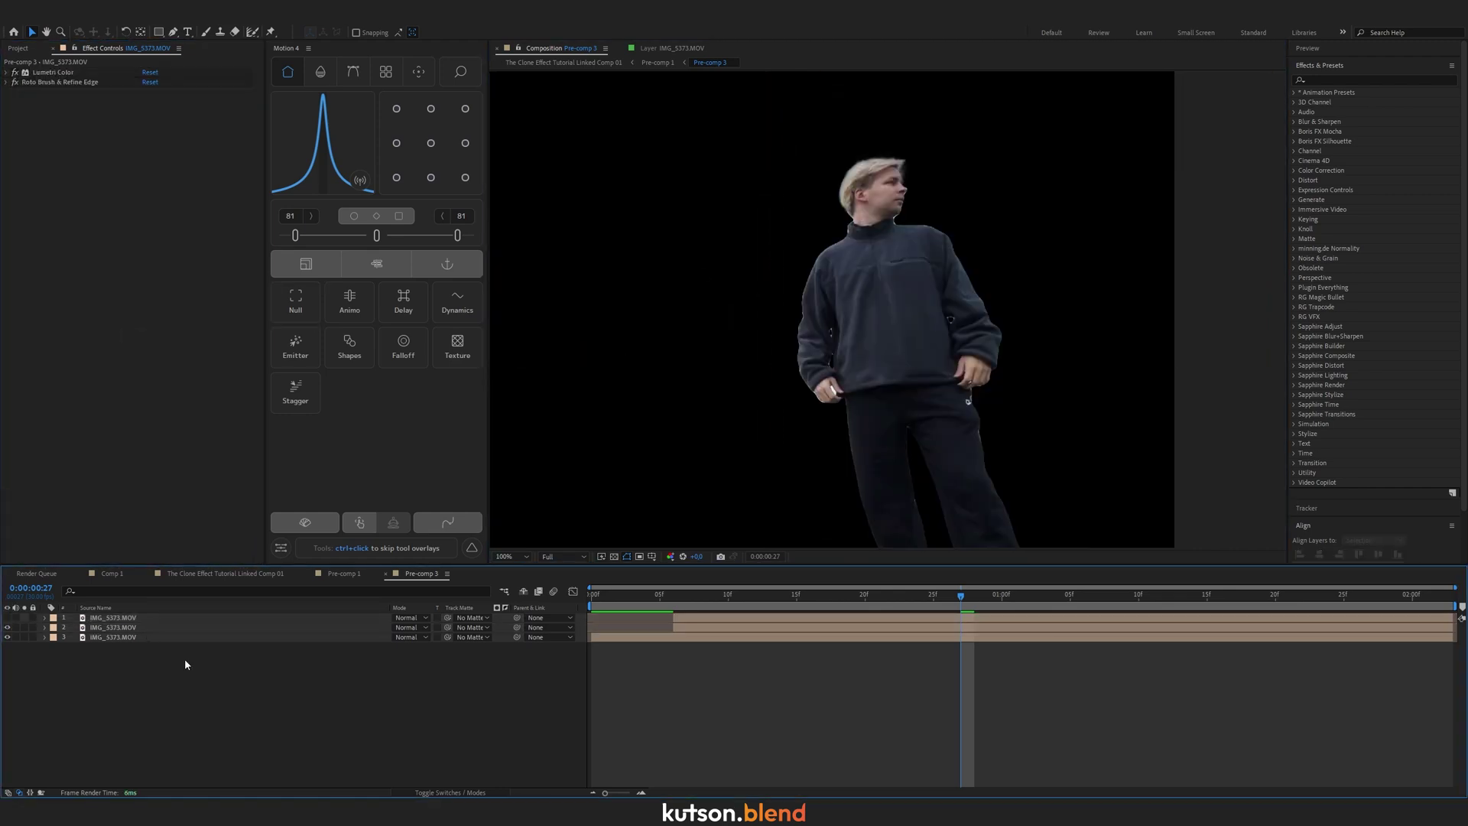
Create a comp-size white solid and place it directly beneath the hidden green outline layer.
{"action": "left_click", "coordinate": [97, 18]}
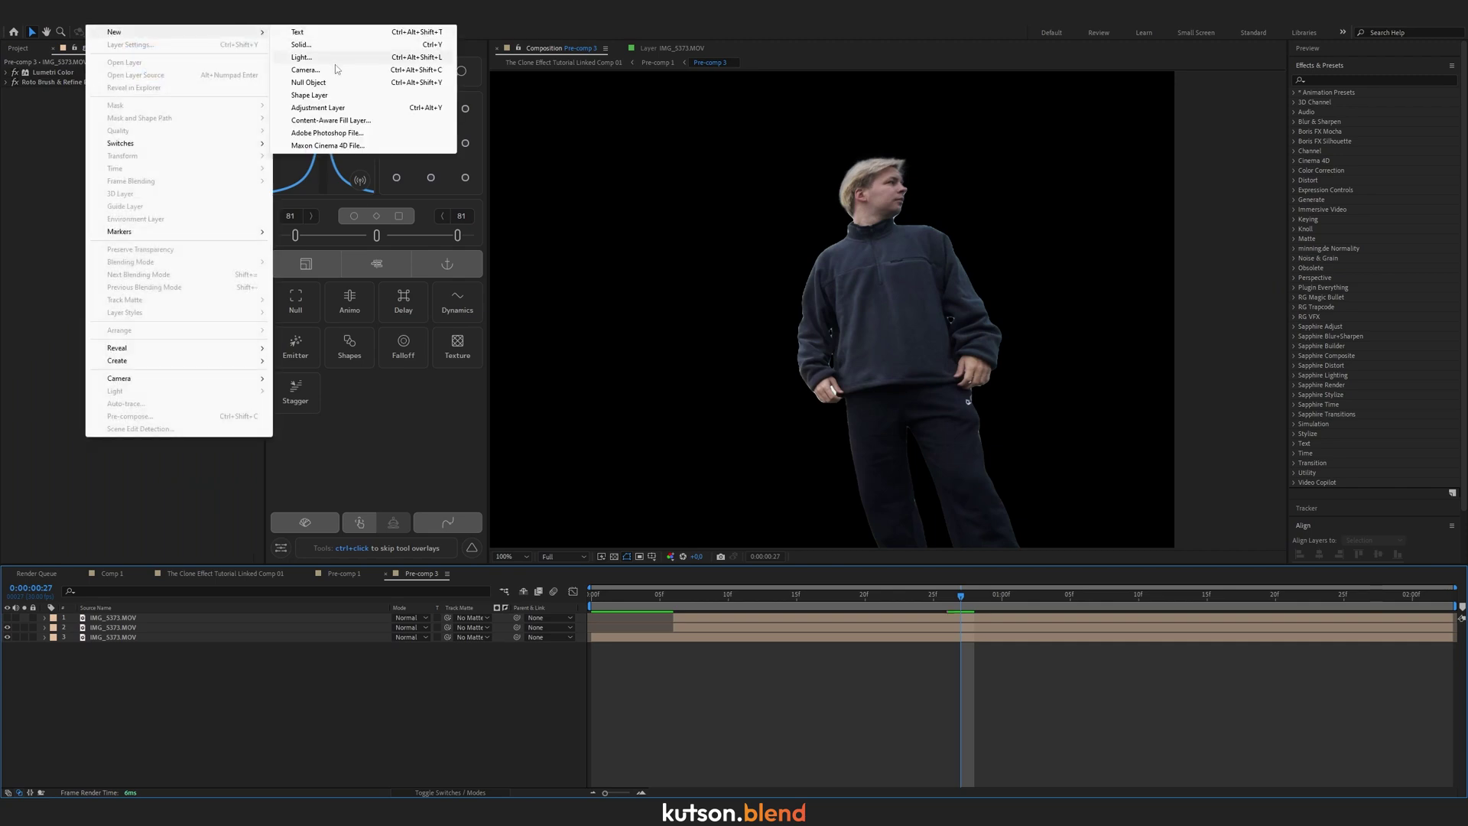
{"action": "left_click", "coordinate": [276, 715]}
{"action": "key", "text": "ctrl+y"}
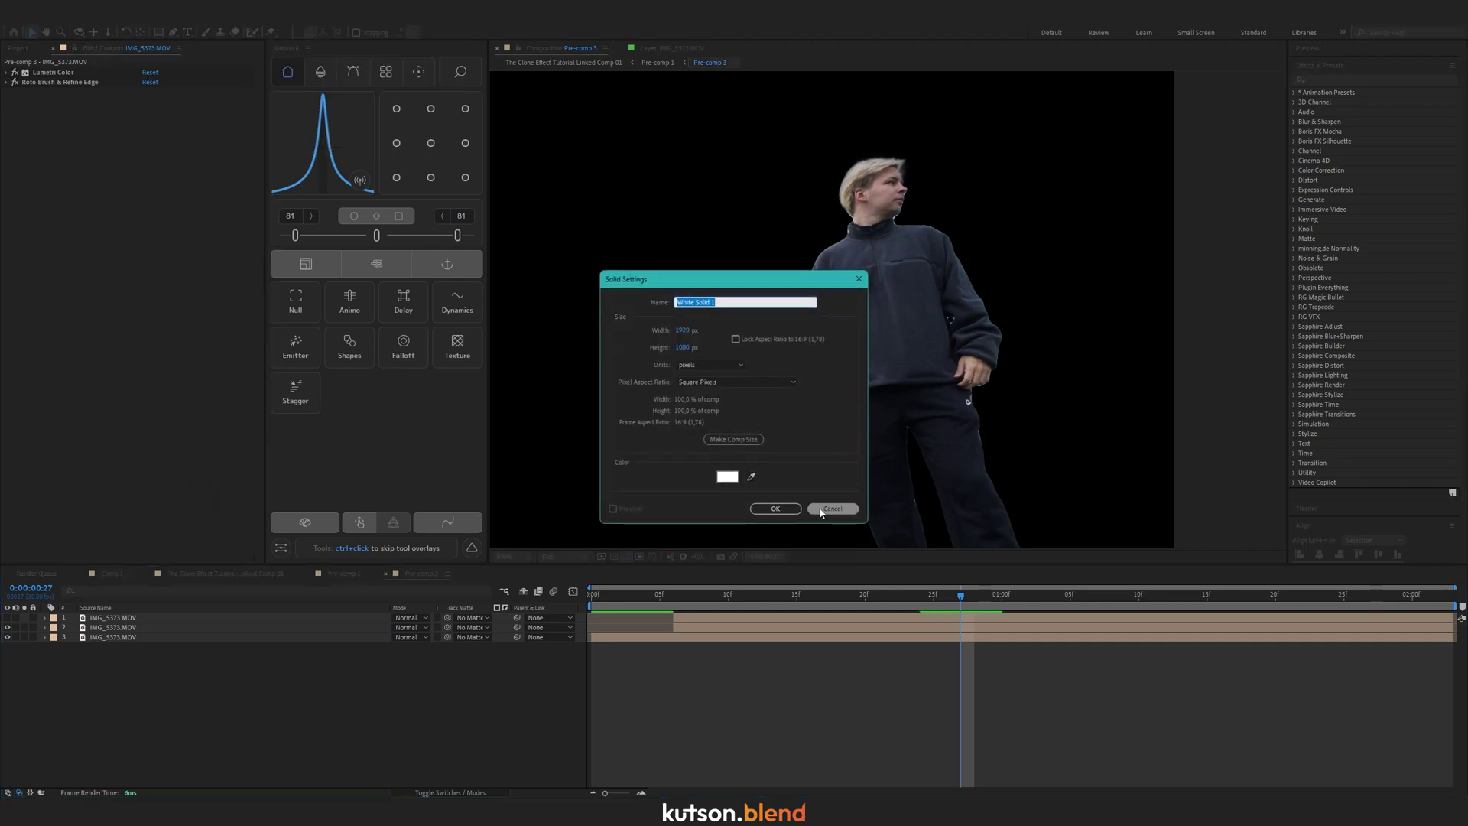
{"action": "left_click", "coordinate": [774, 511]}
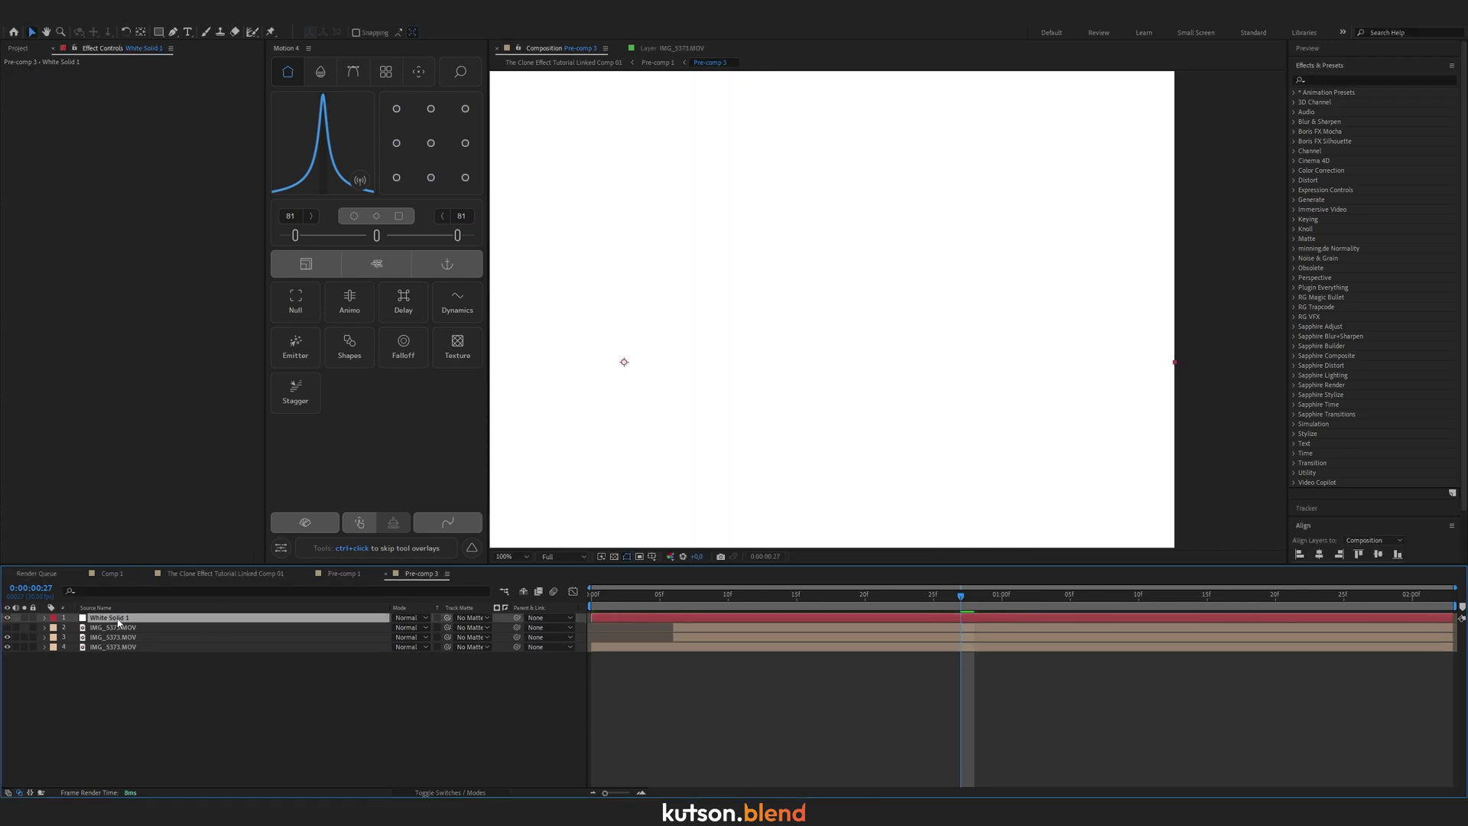
{"action": "left_click_drag", "start_coordinate": [119, 621], "coordinate": [119, 632]}
Add Turbulent Noise to the white solid and reduce its Transform scale to 40.
{"action": "key", "text": "ctrl+space"}
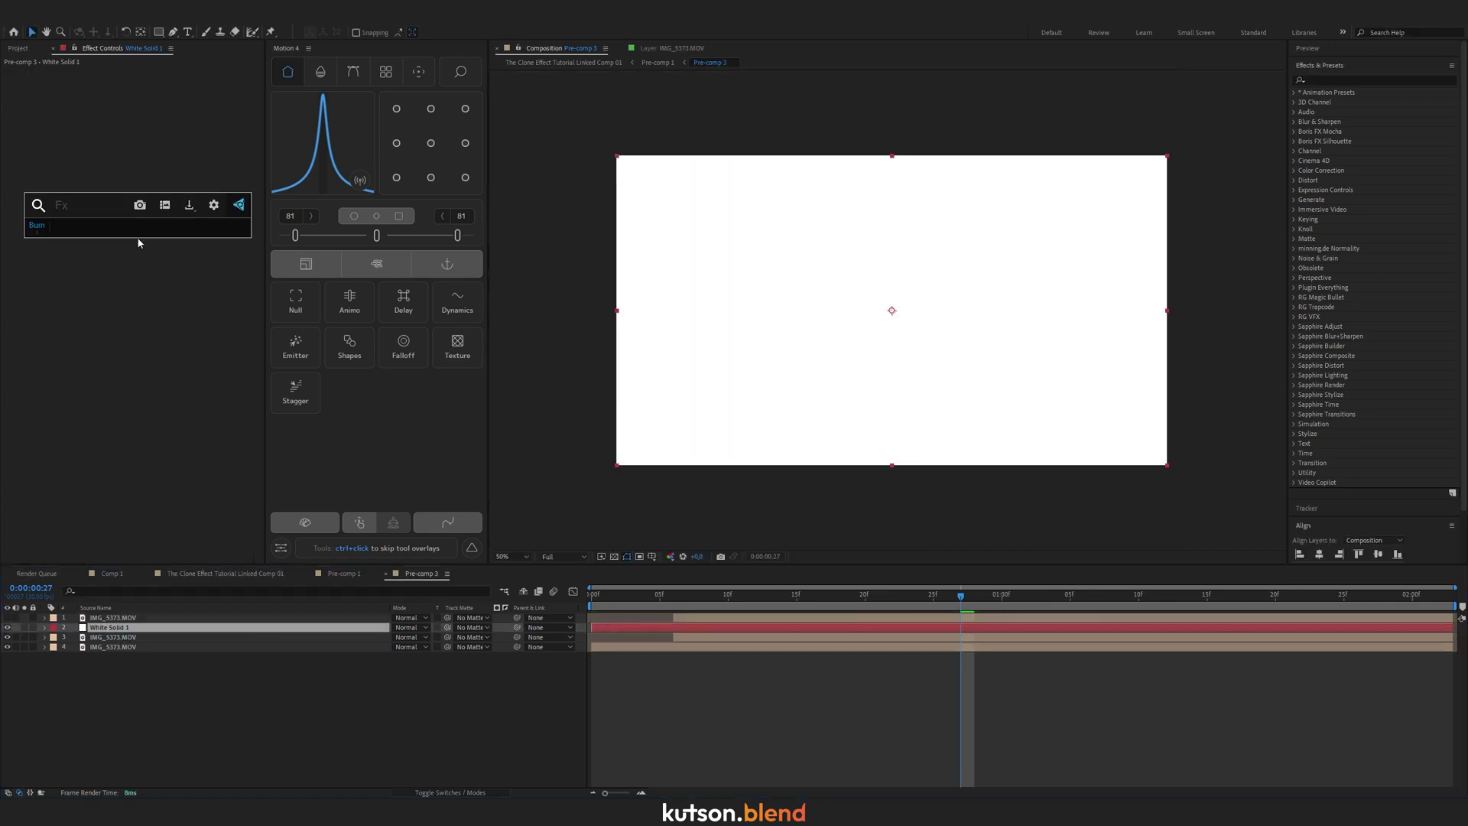
{"action": "type", "text": "Turd"}
{"action": "key", "text": "BackSpace"}
{"action": "type", "text": "bu"}
{"action": "key", "text": "Down"}
{"action": "key", "text": "Return"}
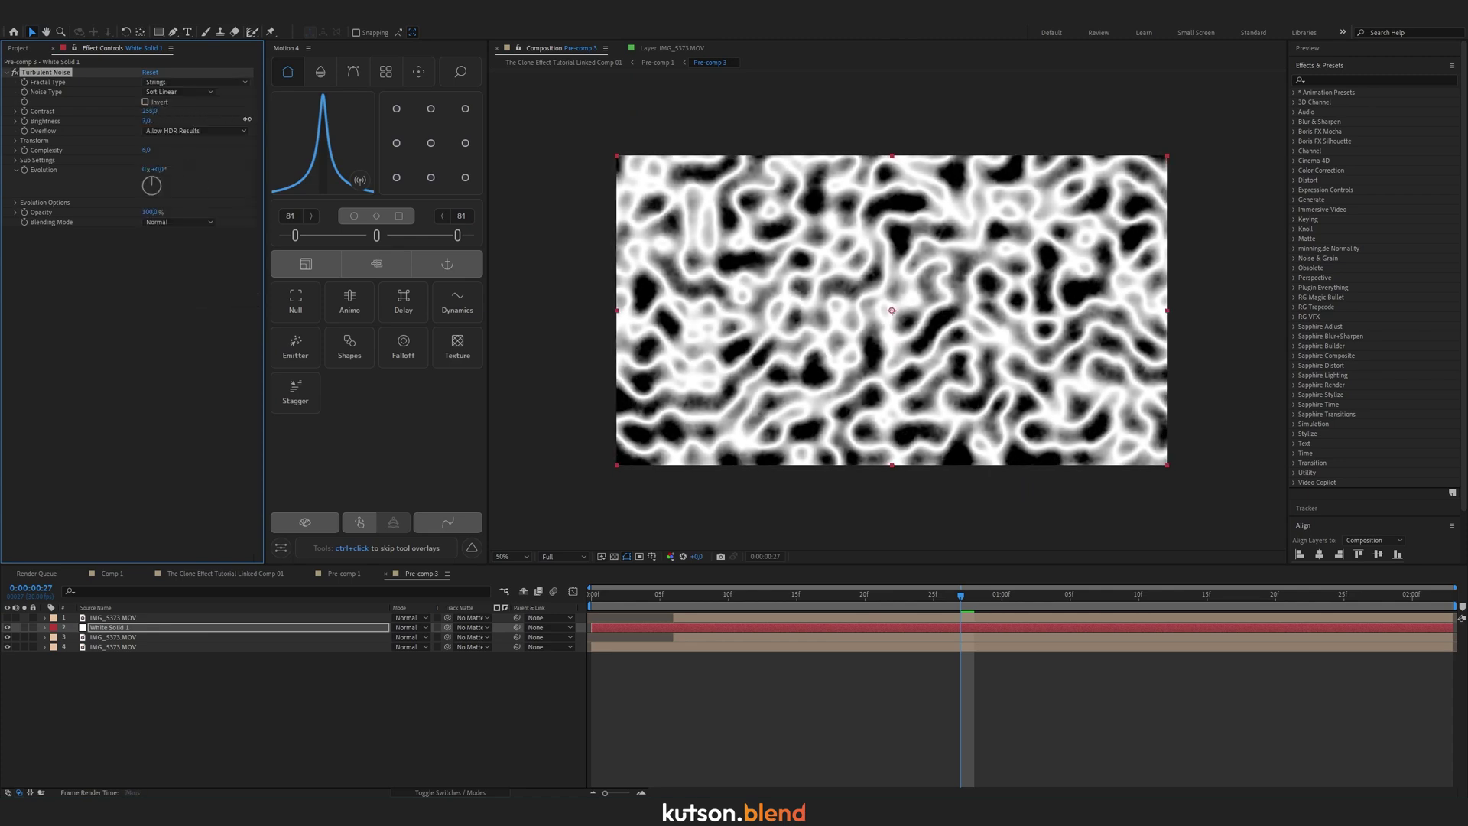
{"action": "left_click", "coordinate": [15, 141]}
{"action": "left_click_drag", "start_coordinate": [149, 170], "coordinate": [123, 179]}
Hide the noise solid and assign it as a luma matte to the cut-out layer beneath it.
{"action": "left_click", "coordinate": [7, 627]}
{"action": "left_click", "coordinate": [133, 637]}
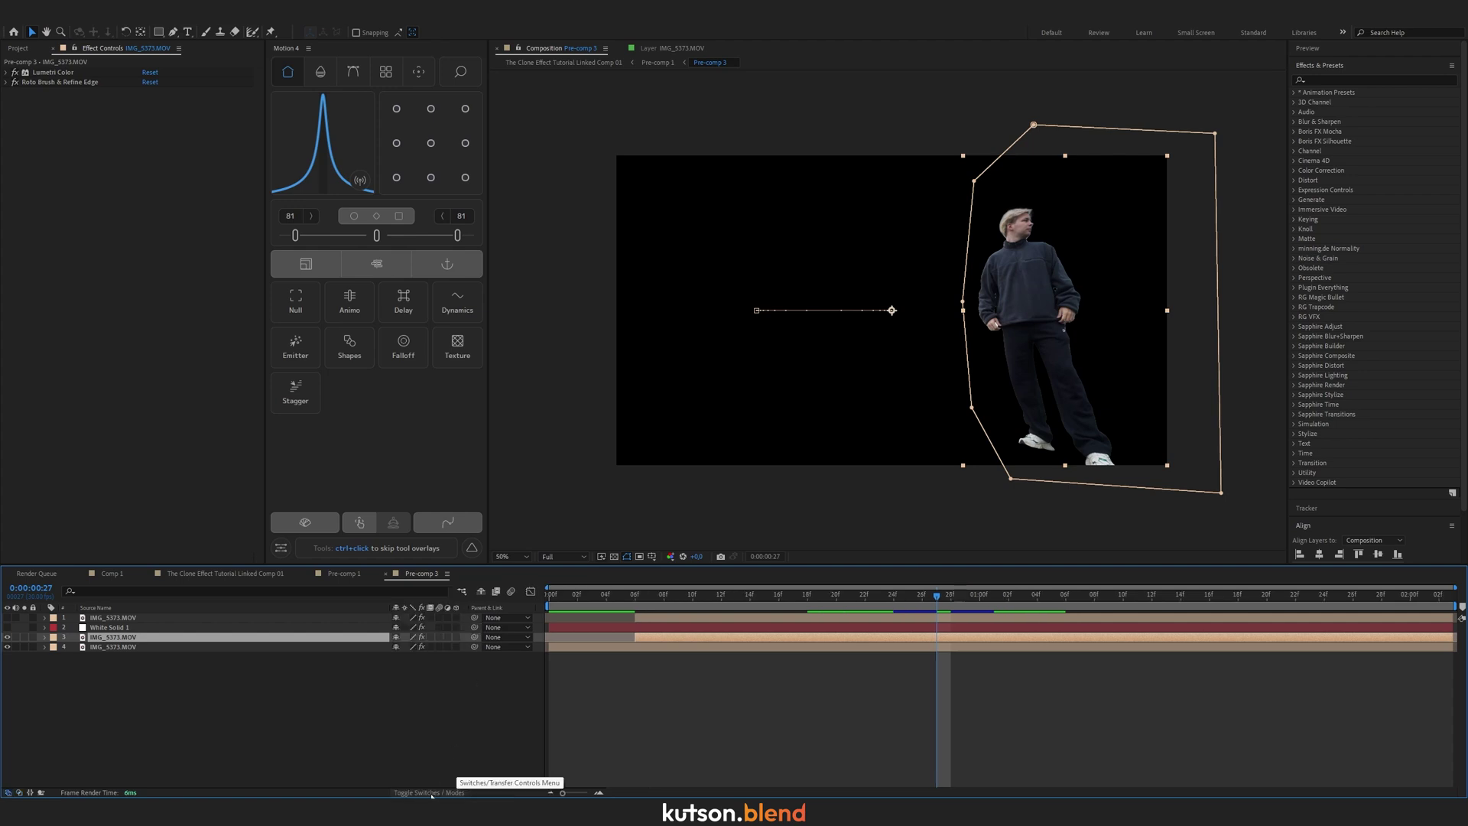
{"action": "left_click", "coordinate": [484, 641]}
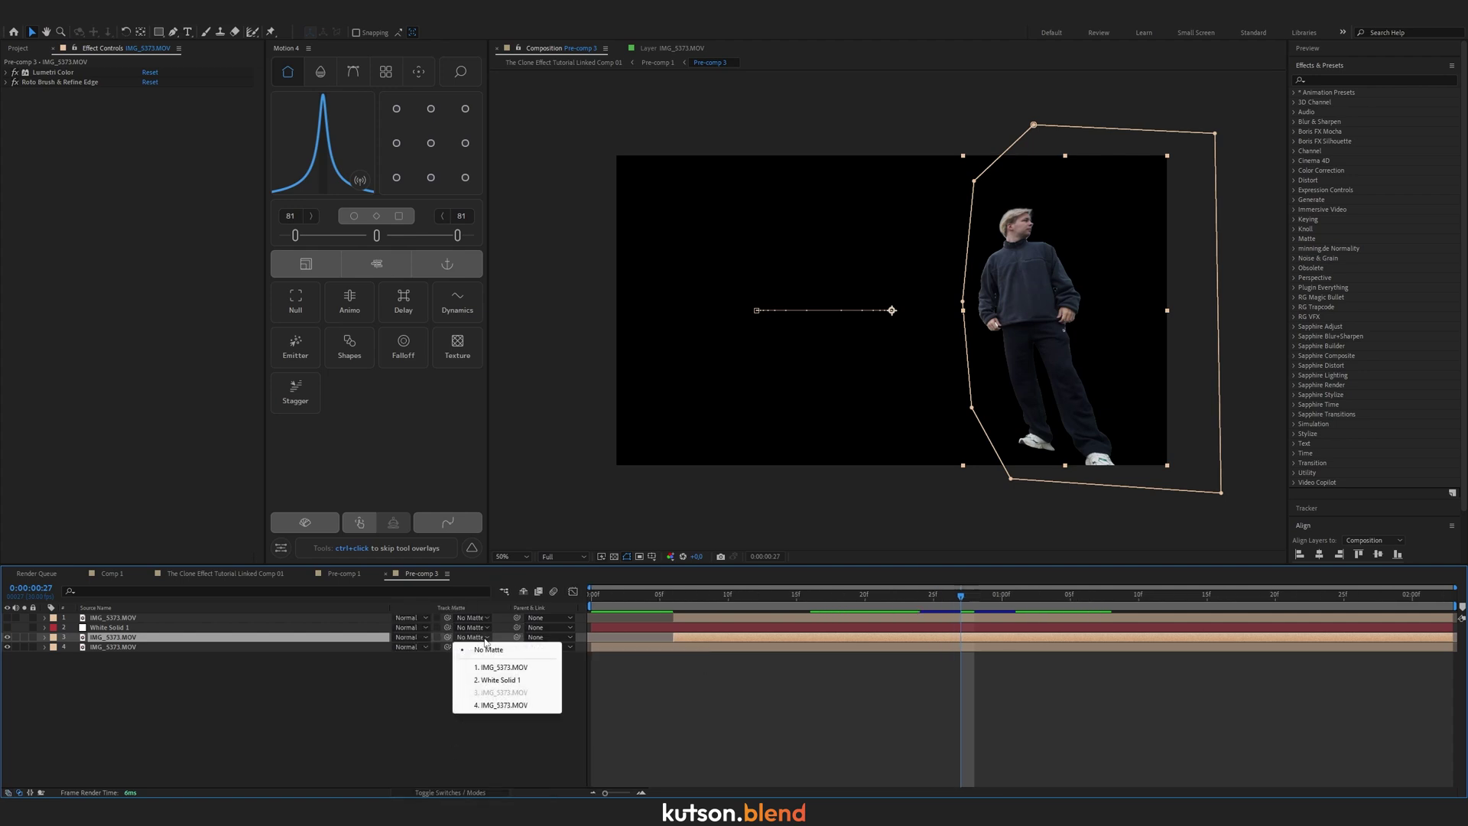
{"action": "left_click", "coordinate": [509, 683]}
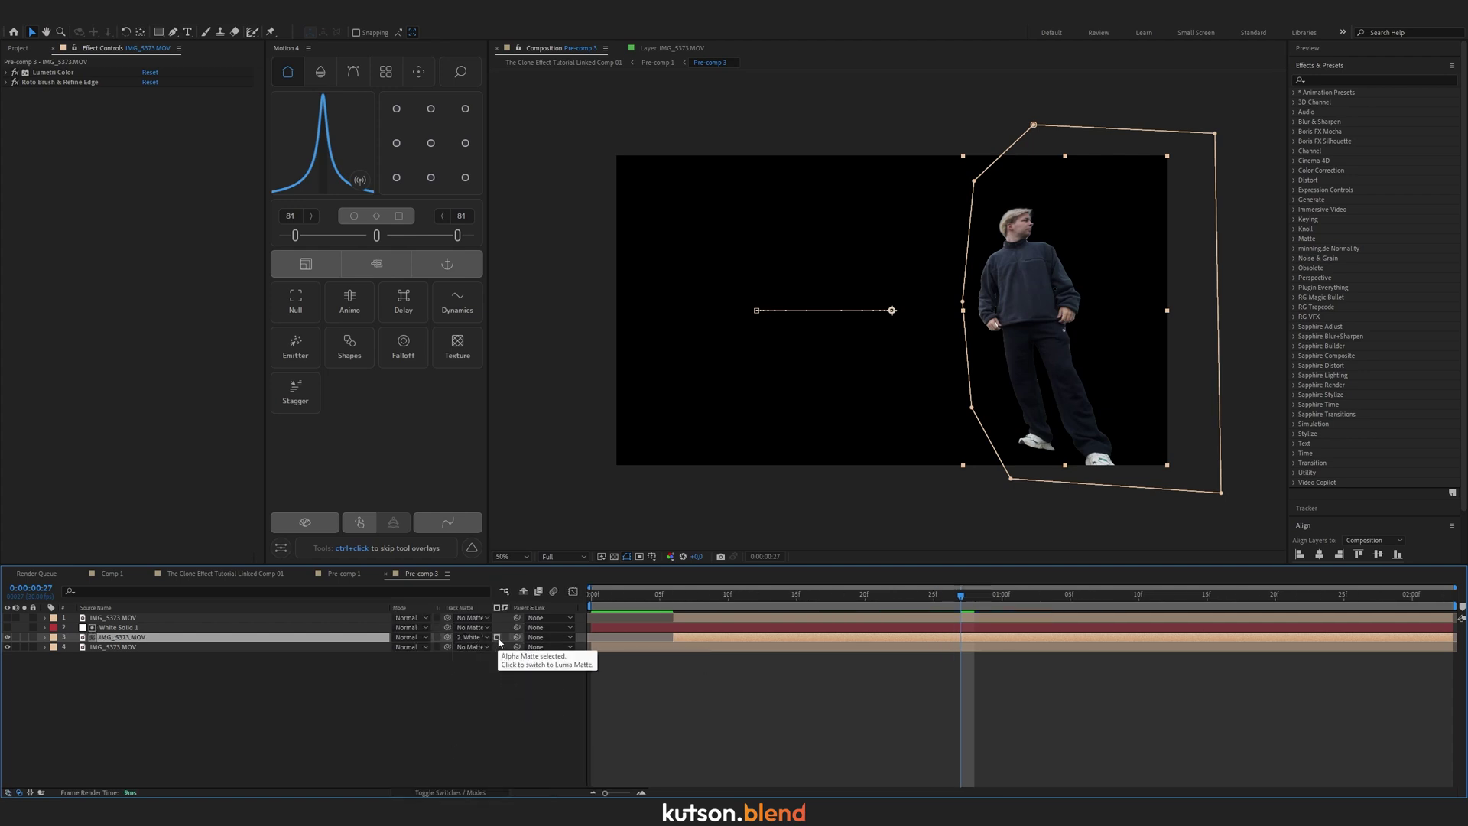
{"action": "left_click", "coordinate": [498, 638]}
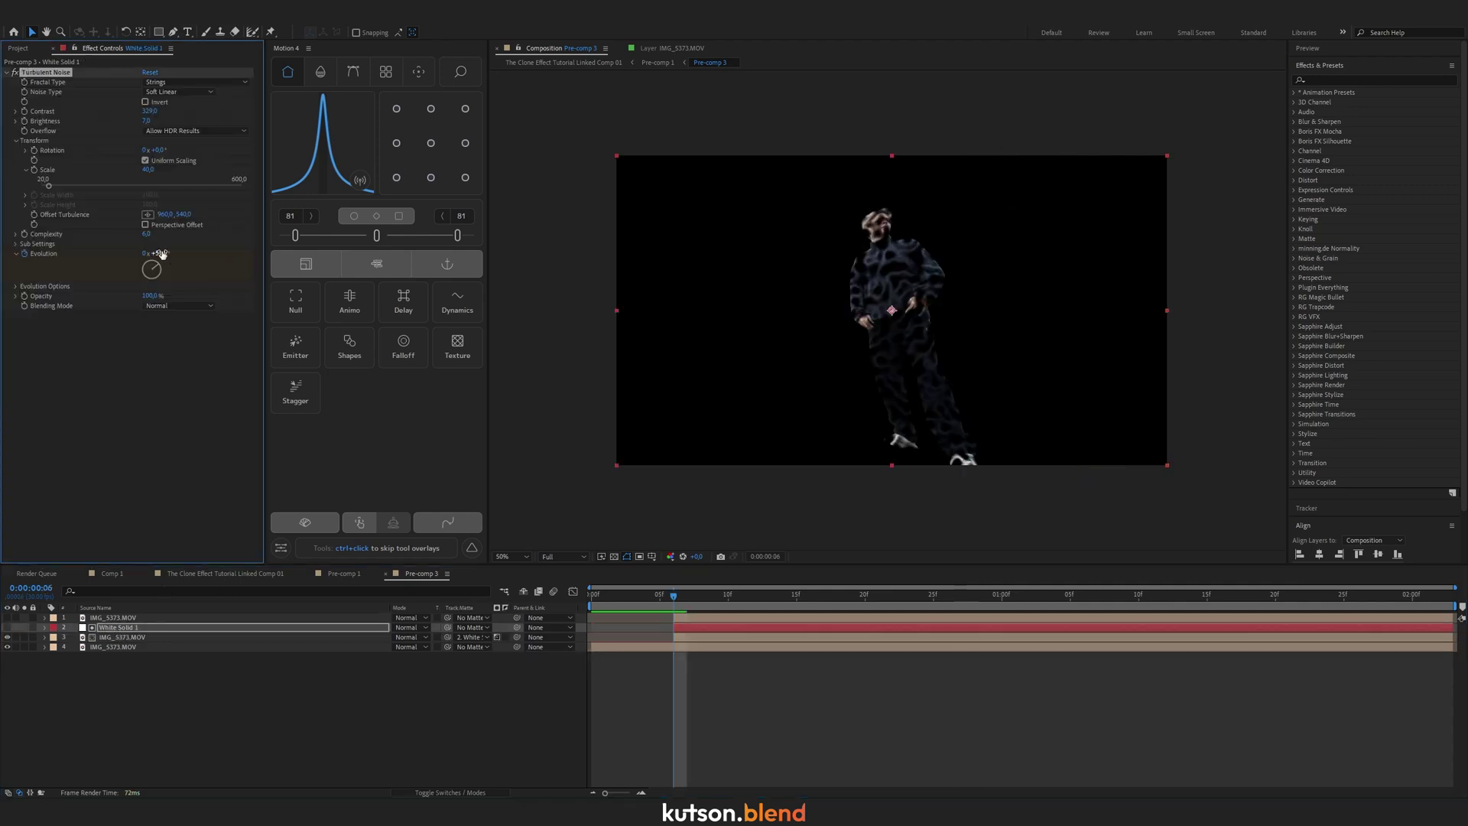
Animate the noise's Evolution from 0x+314° at frame 6 to 8 revolutions at 0:00:02:02, and preview the motion.
{"action": "left_click_drag", "start_coordinate": [161, 254], "coordinate": [341, 282]}
{"action": "key", "text": "u"}
{"action": "left_click_drag", "start_coordinate": [673, 596], "coordinate": [1440, 597]}
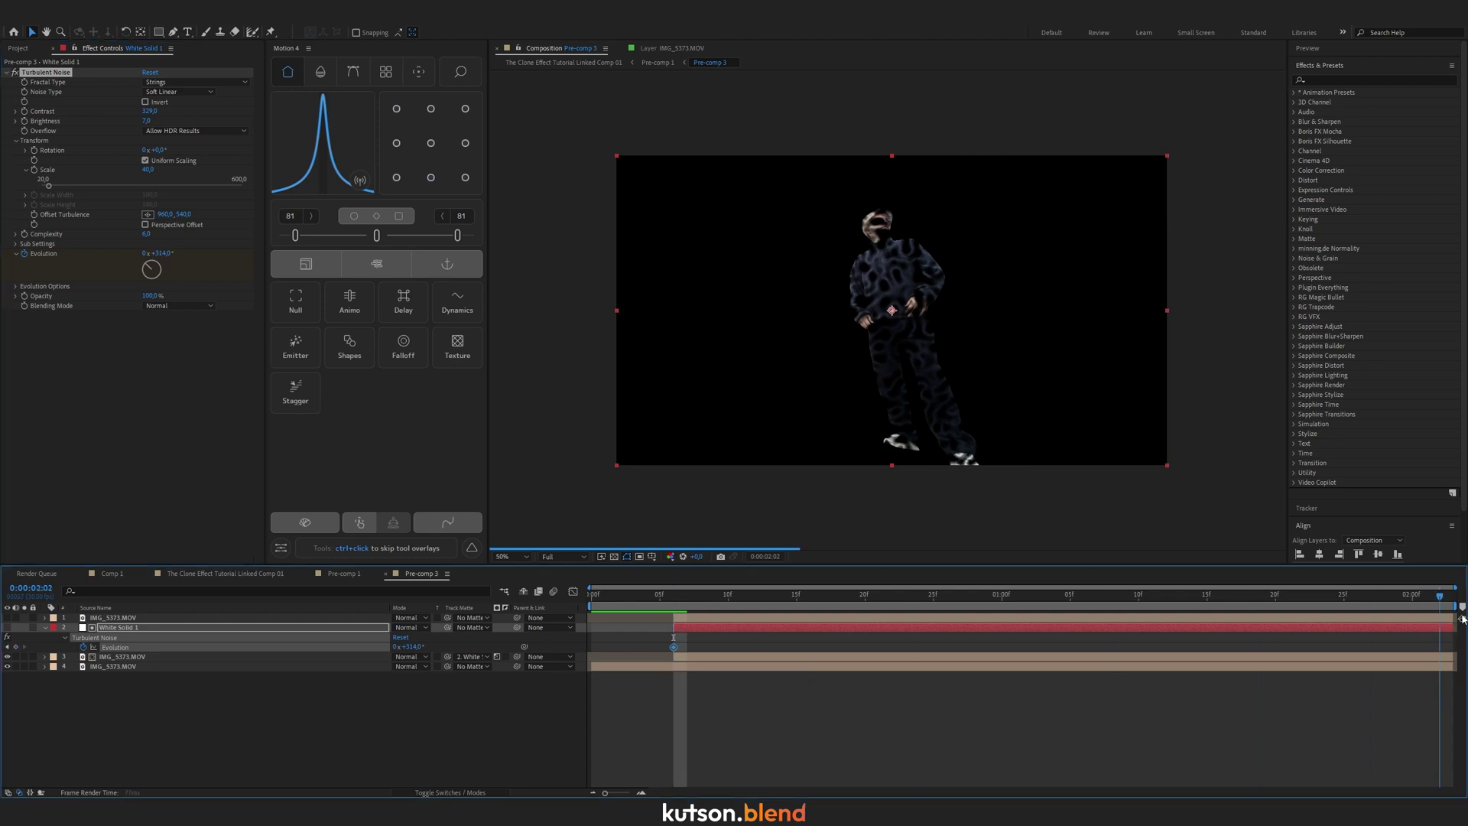
{"action": "left_click", "coordinate": [145, 253]}
{"action": "type", "text": "8"}
{"action": "key", "text": "Return"}
{"action": "left_click", "coordinate": [674, 595]}
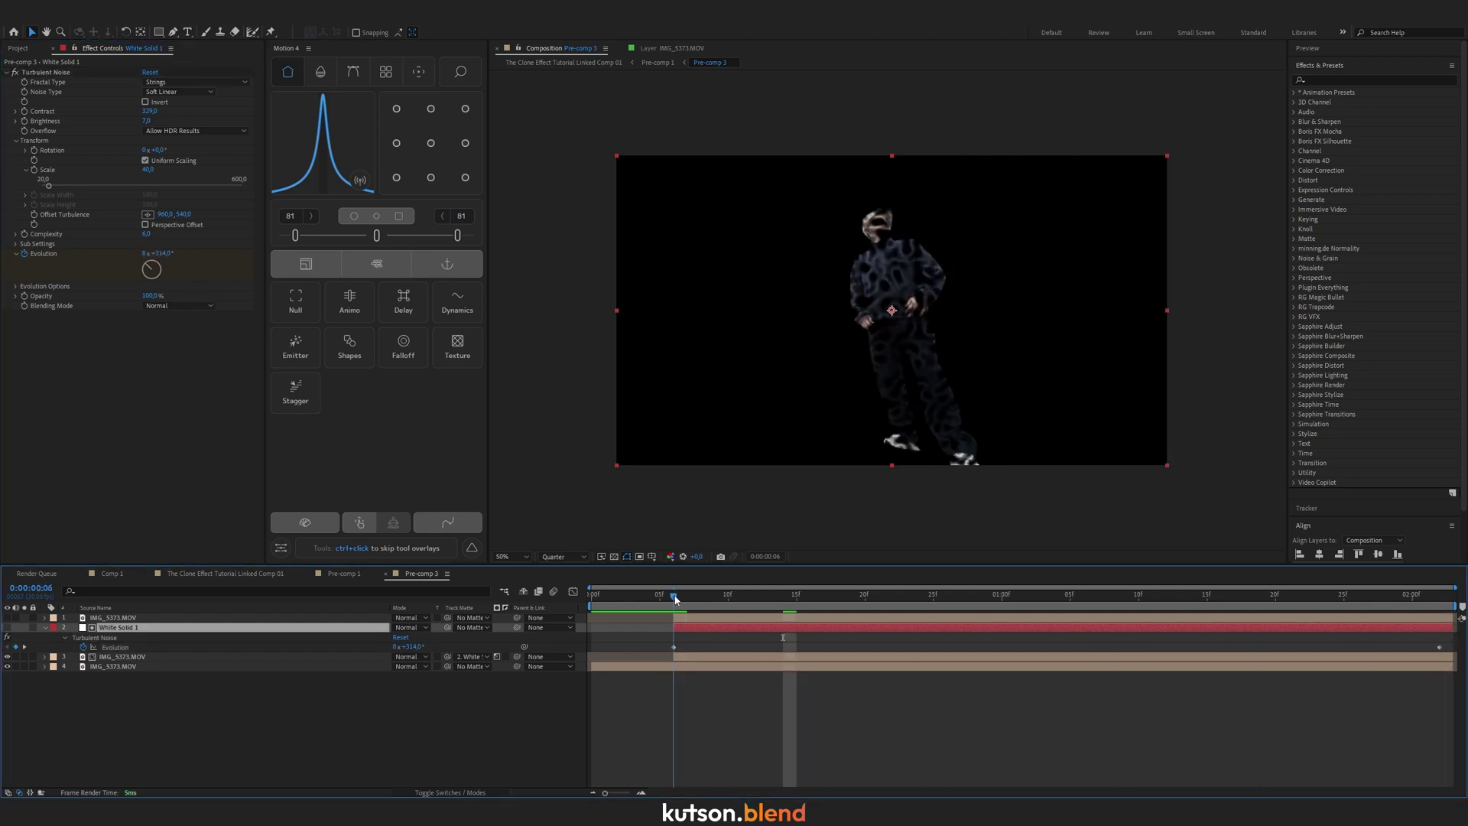
{"action": "key", "text": "space"}
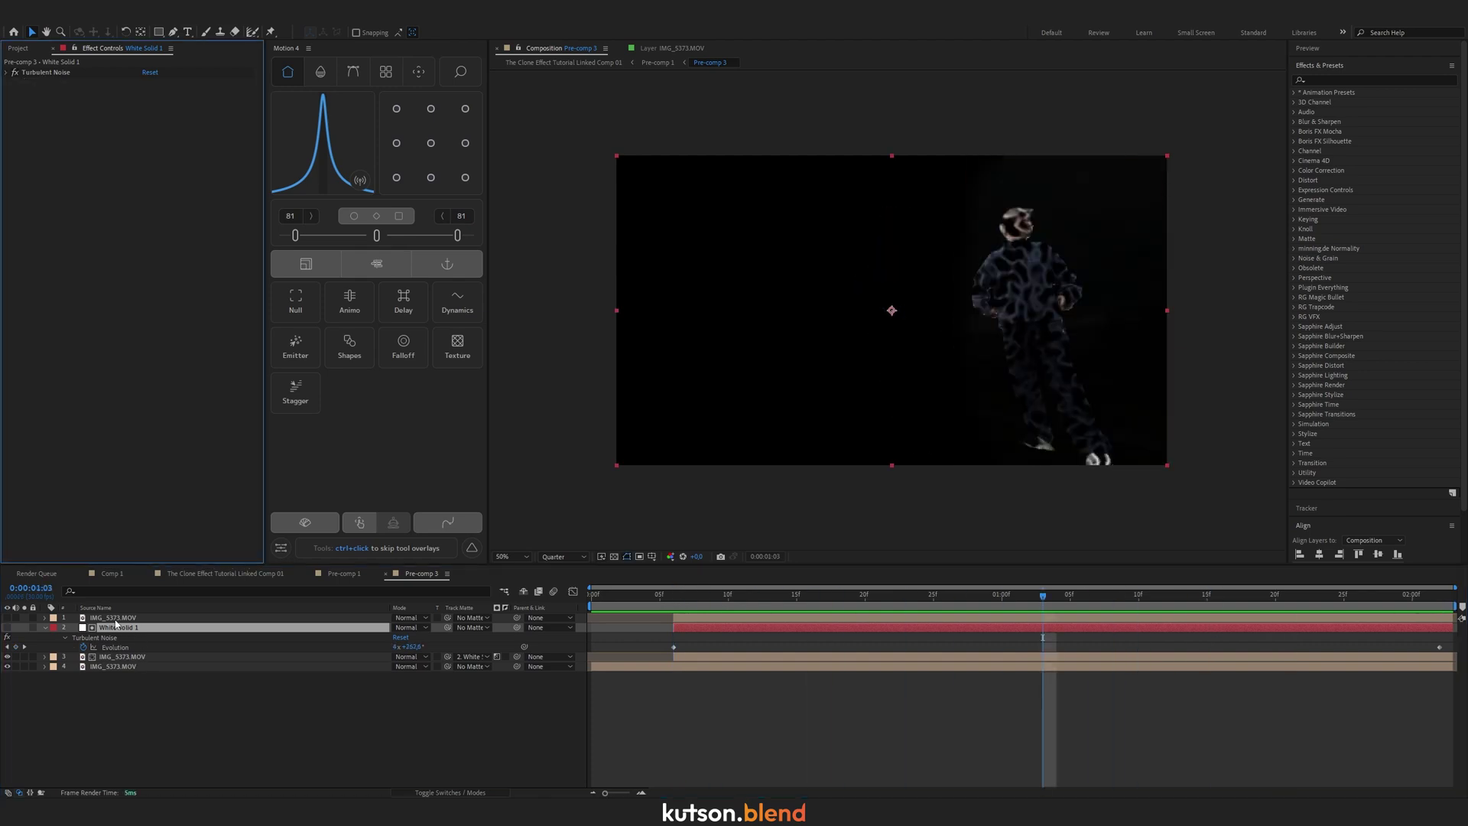
Pre-compose the noise solid together with its matted cut-out as Pre-comp 4, moving all attributes into it.
{"action": "left_click", "coordinate": [141, 658], "text": "shift"}
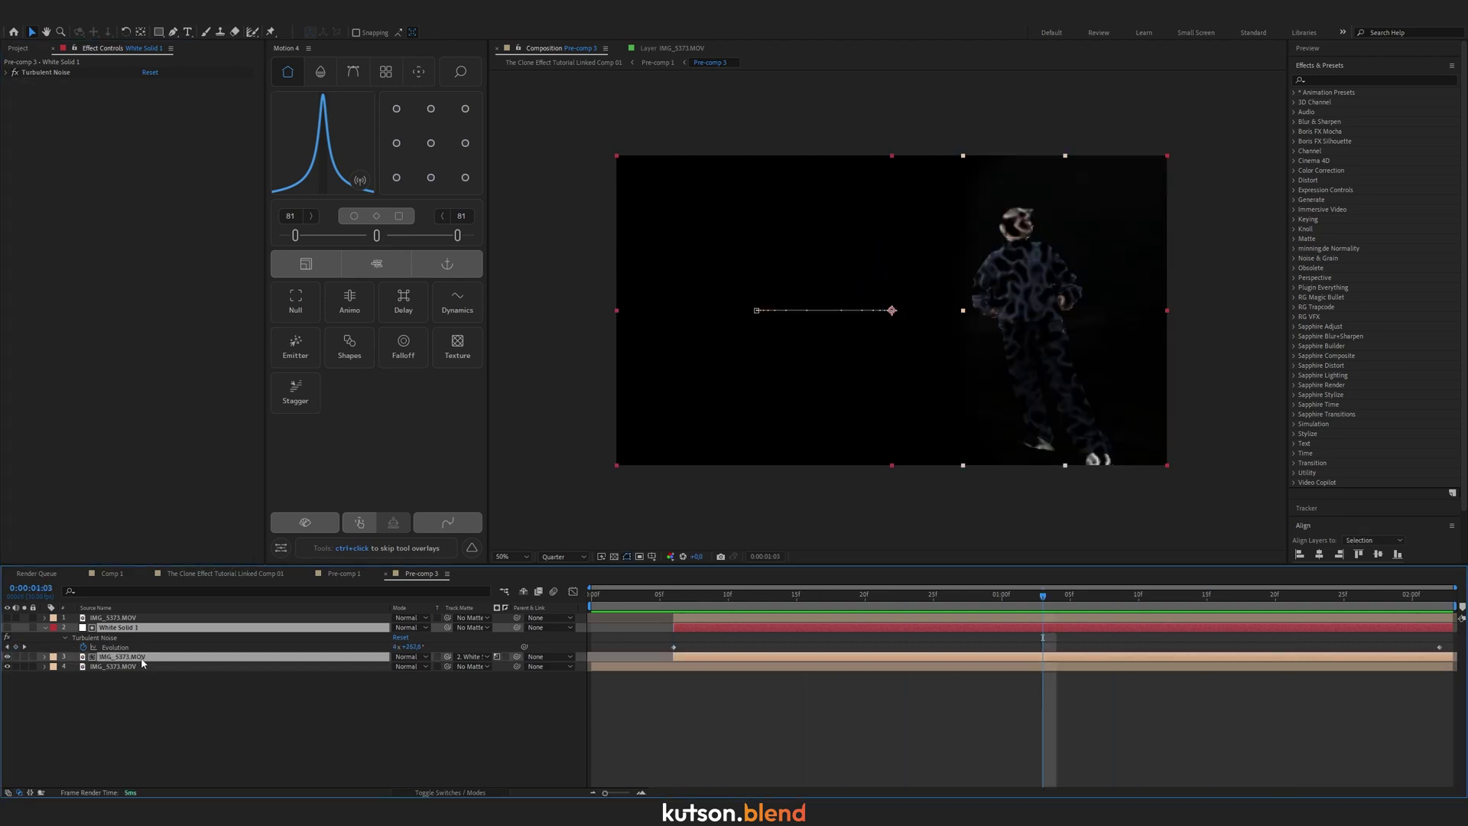
{"action": "key", "text": "ctrl+shift+c"}
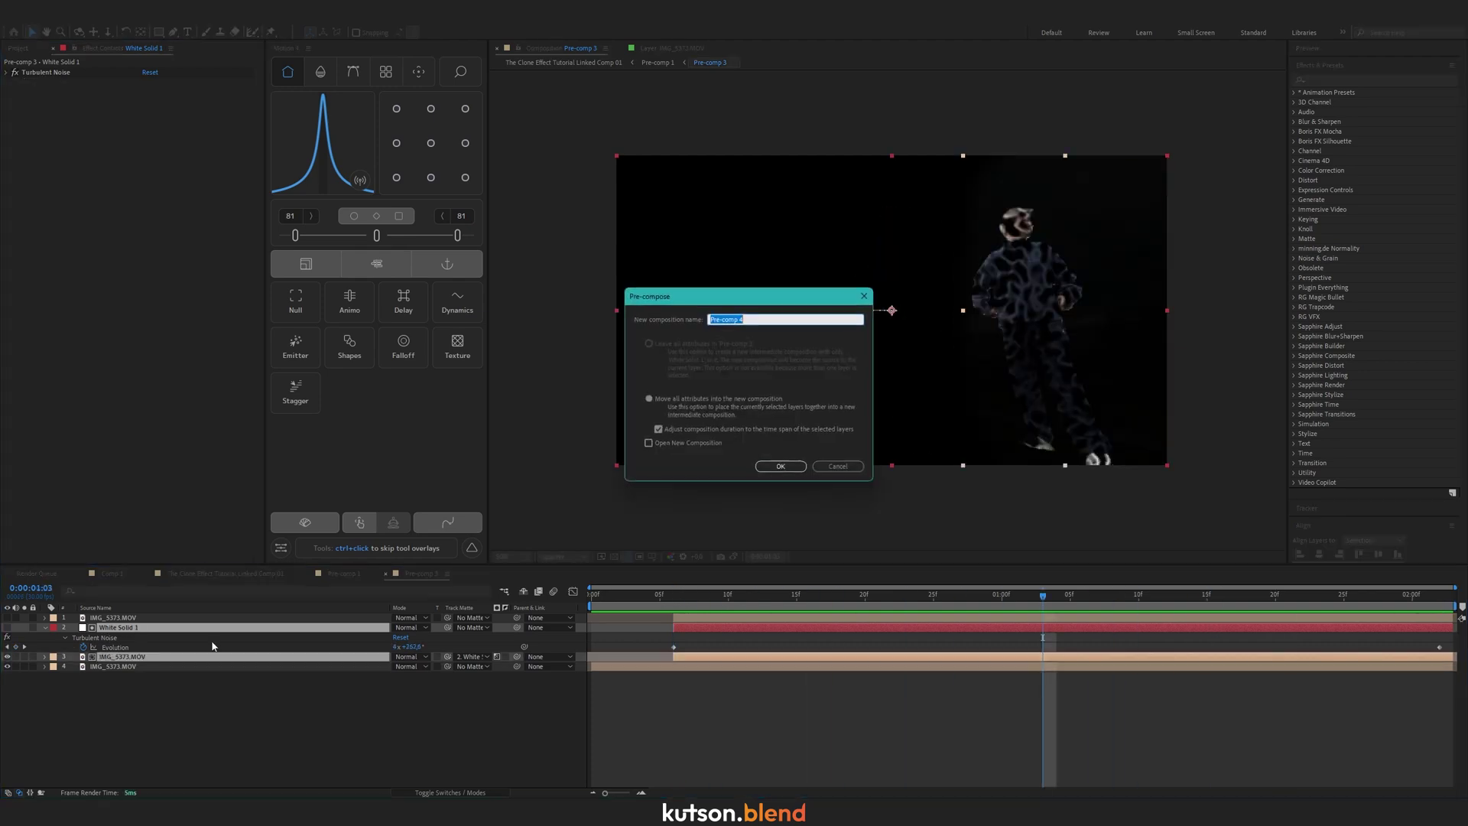
{"action": "left_click", "coordinate": [780, 466]}
Add Tint to Pre-comp 4 and map white to bright green 26FF2B.
{"action": "key", "text": "ctrl+space"}
{"action": "type", "text": "tint"}
{"action": "key", "text": "Return"}
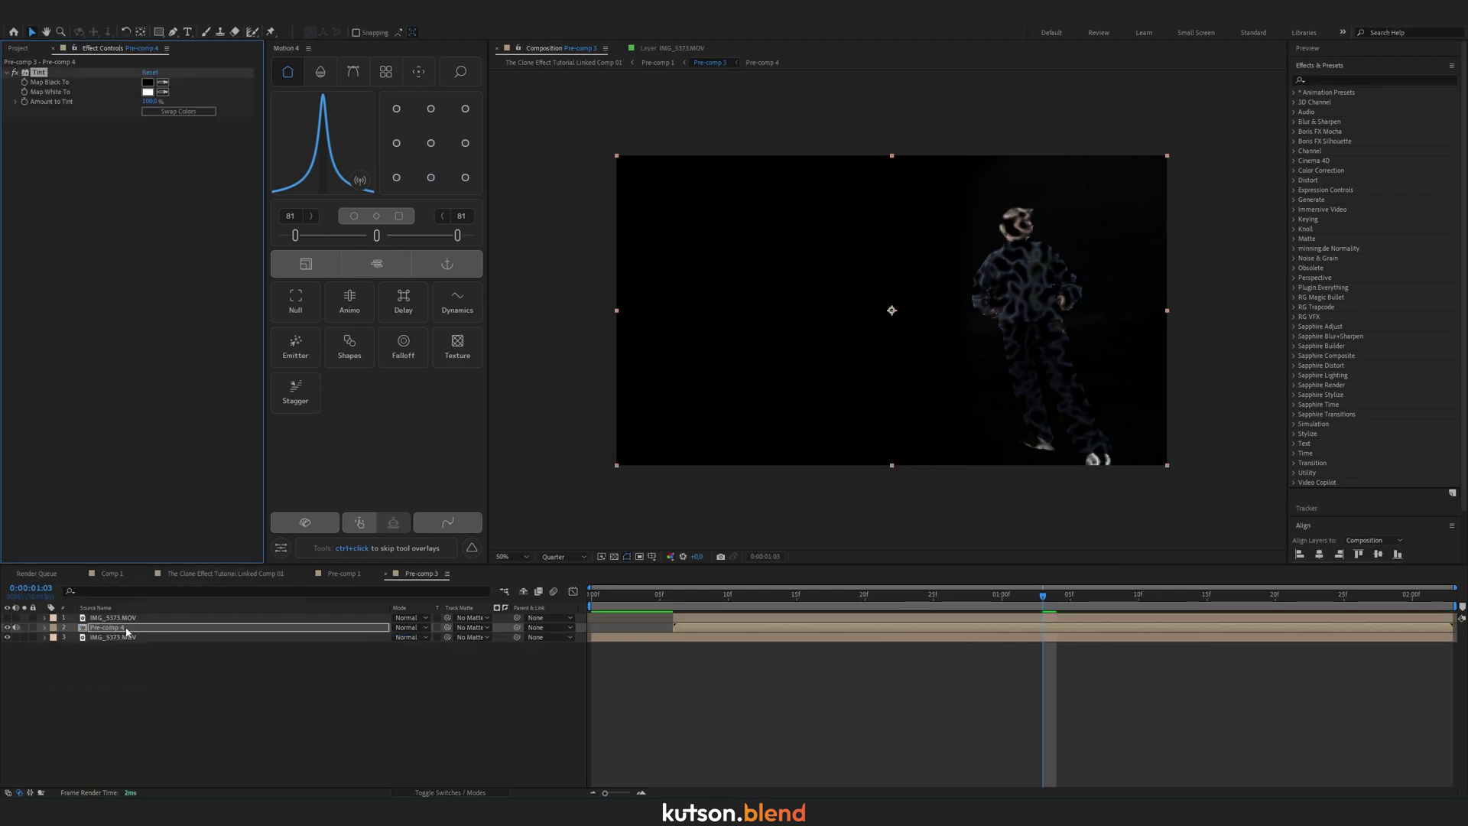
{"action": "left_click_drag", "start_coordinate": [1256, 356], "coordinate": [1259, 339]}
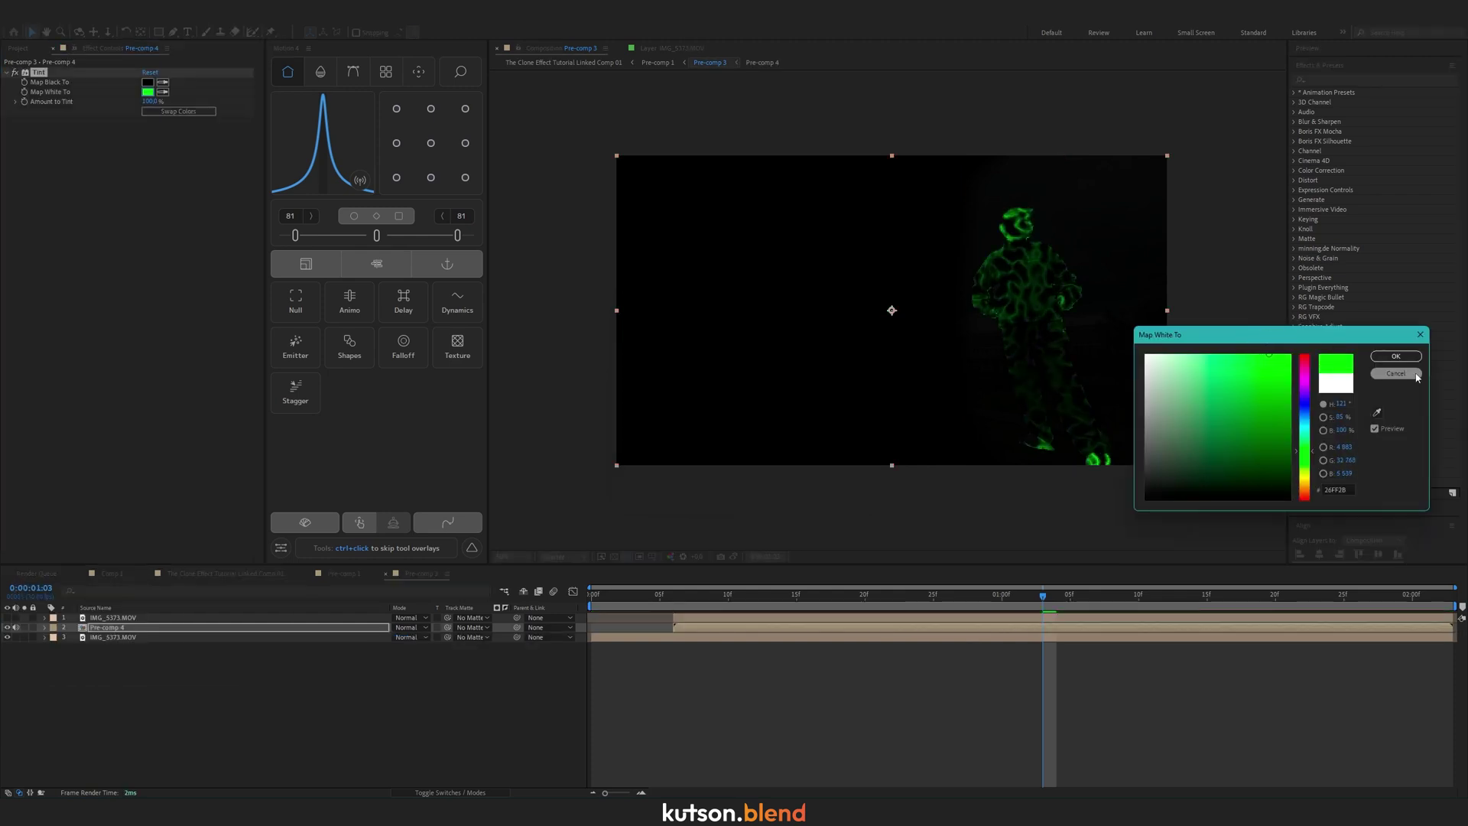
{"action": "left_click", "coordinate": [1395, 357]}
Add Exposure to Pre-comp 4 and raise its master exposure to 4.97 to brighten the green noise.
{"action": "key", "text": "ctrl+space"}
{"action": "type", "text": "exp"}
{"action": "key", "text": "Return"}
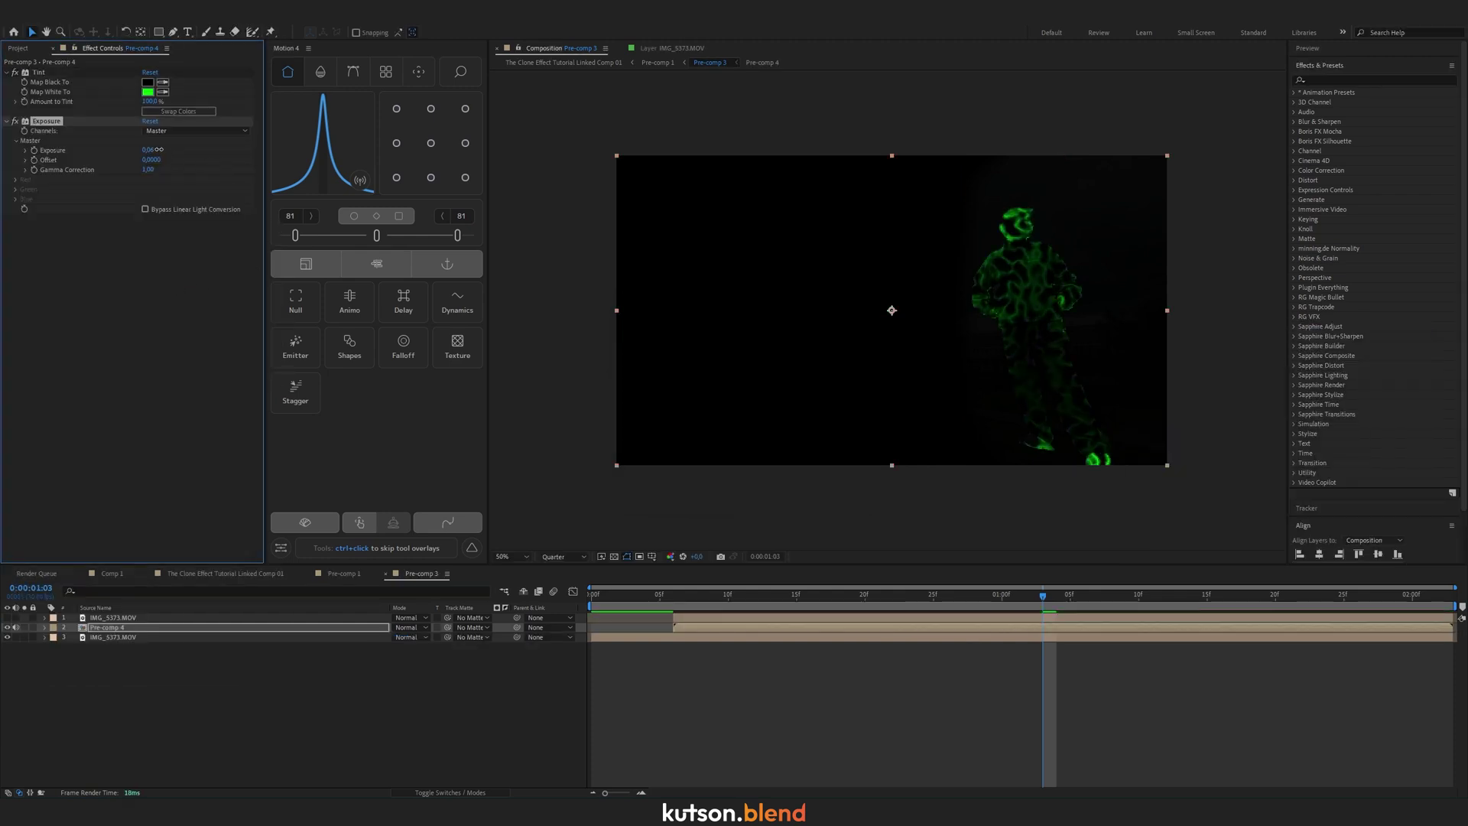
{"action": "left_click_drag", "start_coordinate": [147, 150], "coordinate": [221, 149]}
{"action": "mouse_move", "coordinate": [338, 151]}
{"action": "left_mouse_down"}
{"action": "mouse_move", "coordinate": [381, 151]}
{"action": "mouse_move", "coordinate": [322, 152]}
{"action": "left_mouse_up"}
Add Deep Glow after Exposure on Pre-comp 4.
{"action": "key", "text": "ctrl+space"}
{"action": "type", "text": "d"}
{"action": "key", "text": "Return"}
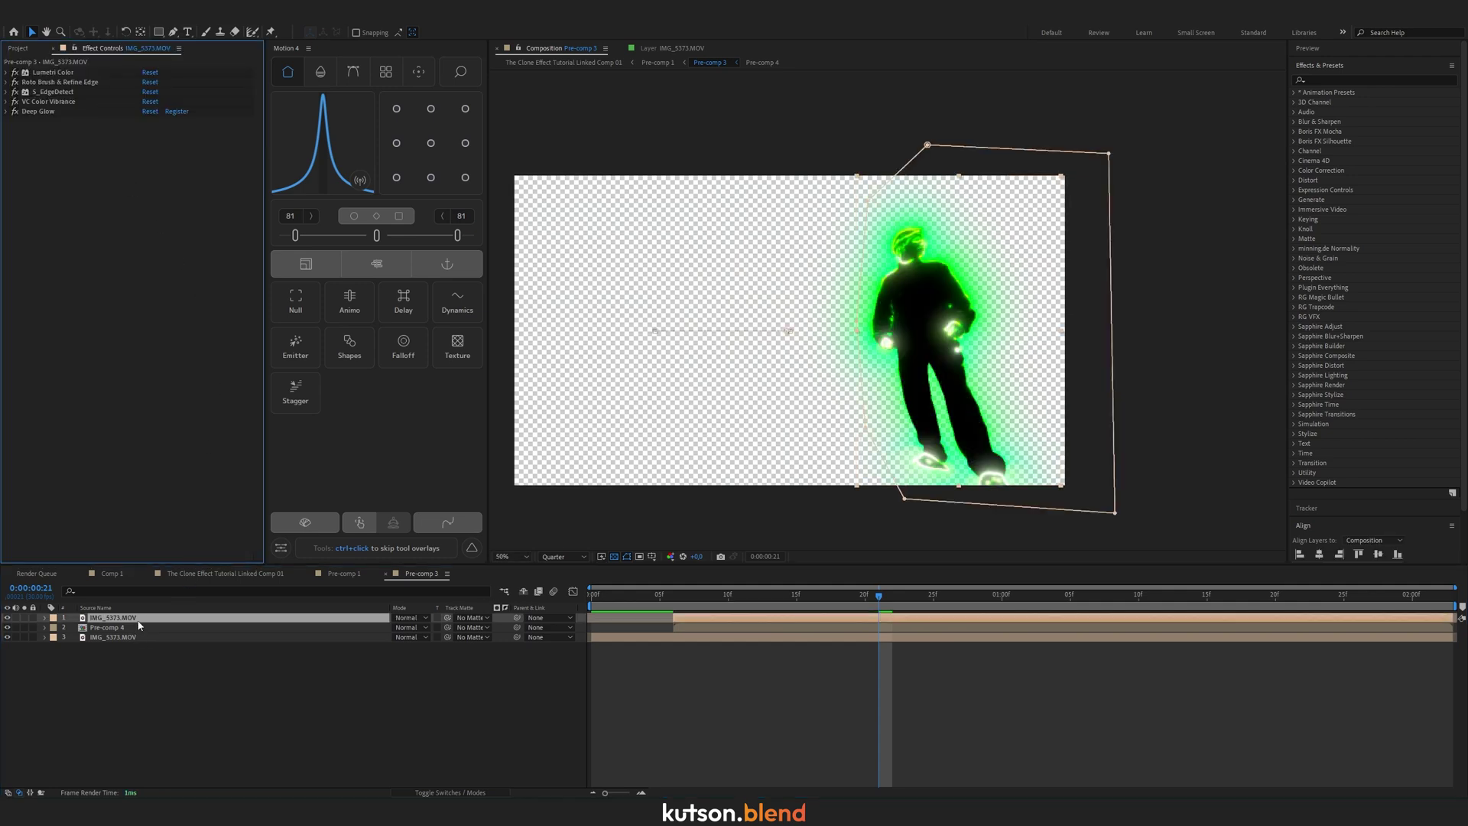
Add Shift Channels and Remove Color Matting to the green outline layer.
{"action": "key", "text": "ctrl+space"}
{"action": "type", "text": "shift"}
{"action": "key", "text": "Return"}
{"action": "key", "text": "ctrl+space"}
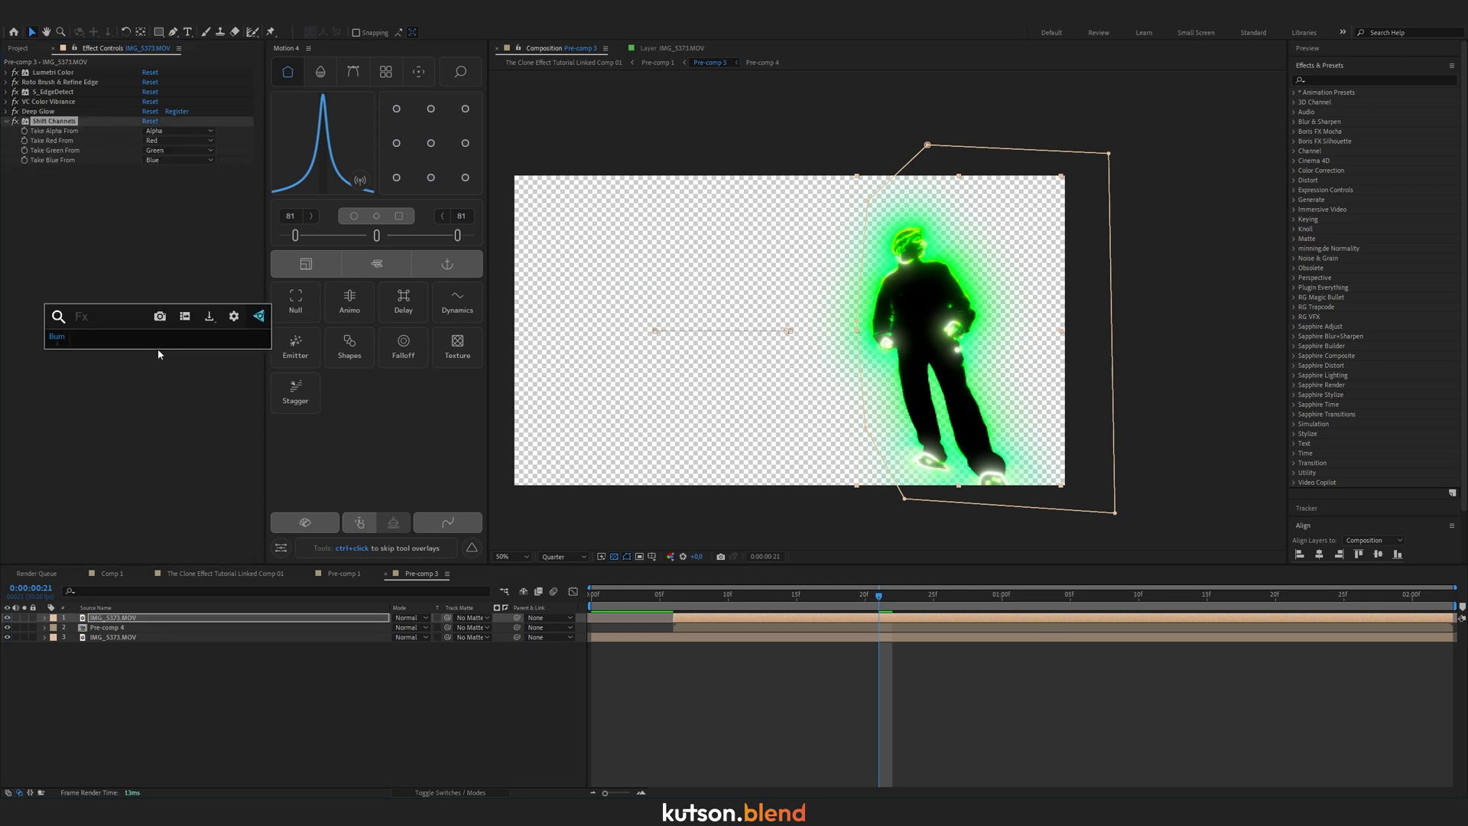
{"action": "type", "text": "Remove col"}
{"action": "key", "text": "Return"}
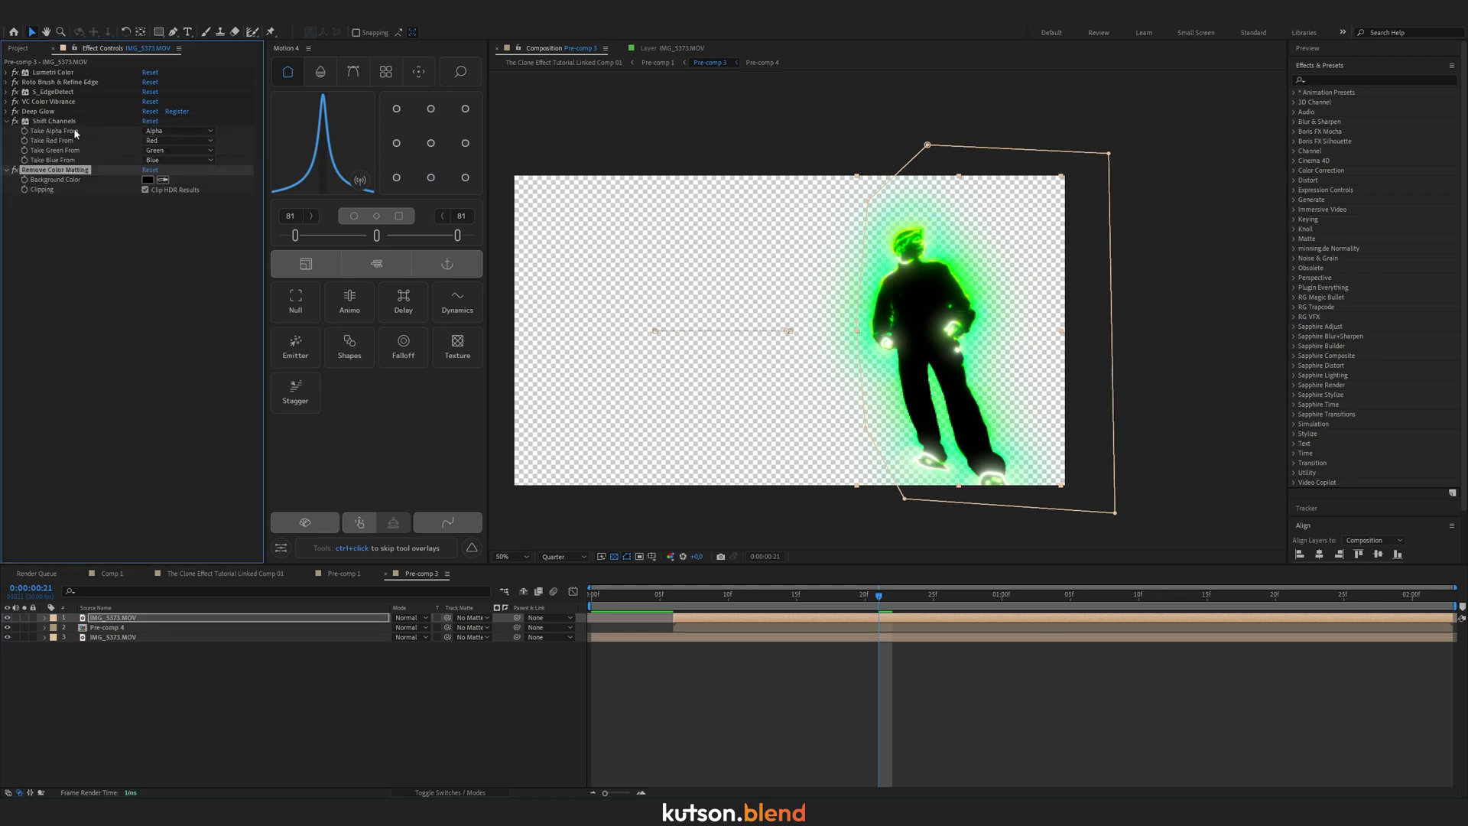
Move Shift Channels and Remove Color Matting above Deep Glow, and take the outline layer's alpha from Lightness.
{"action": "left_click_drag", "start_coordinate": [67, 124], "coordinate": [74, 114]}
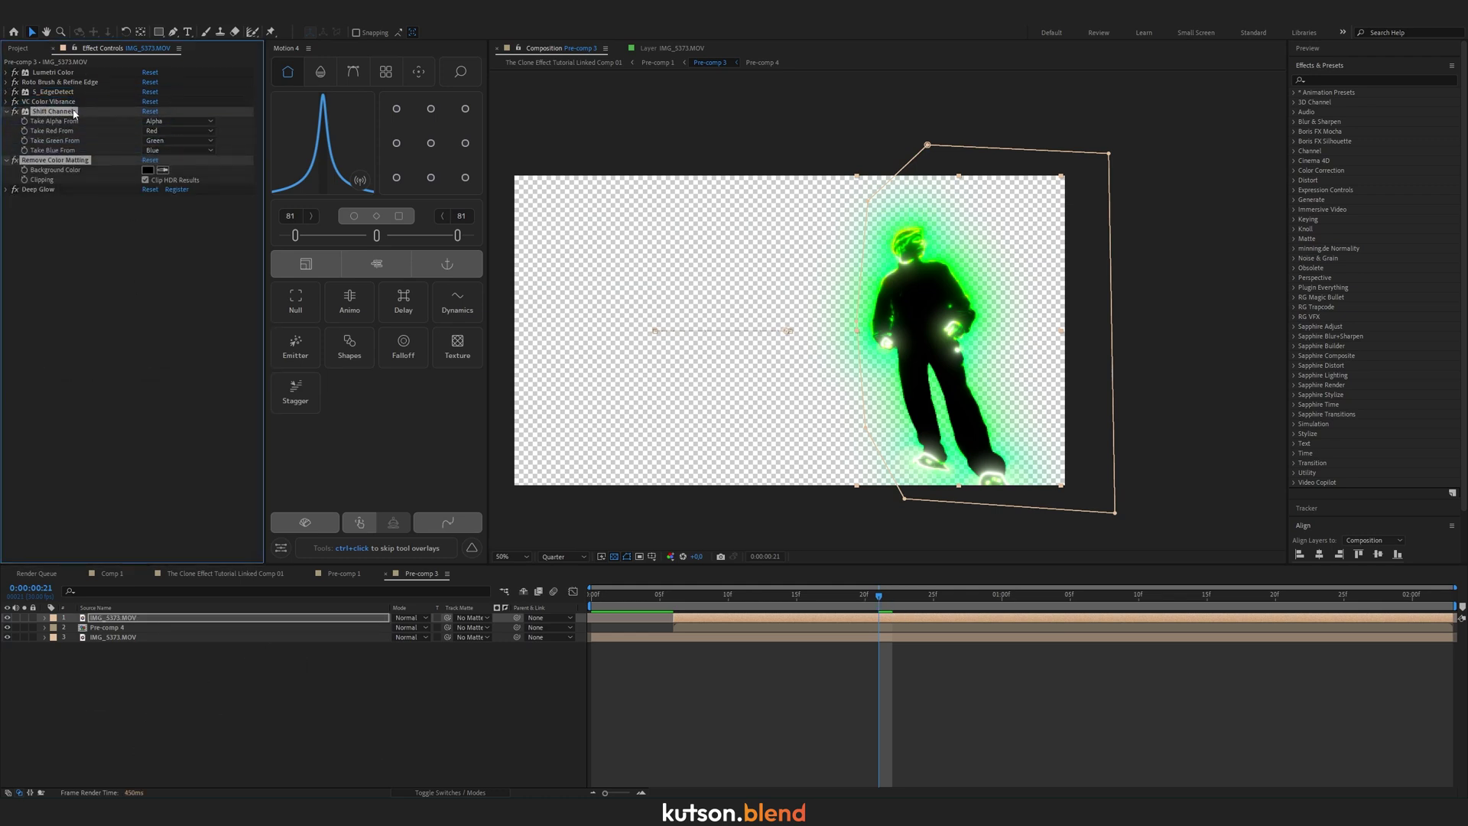
{"action": "left_click", "coordinate": [152, 319]}
{"action": "left_click", "coordinate": [182, 121]}
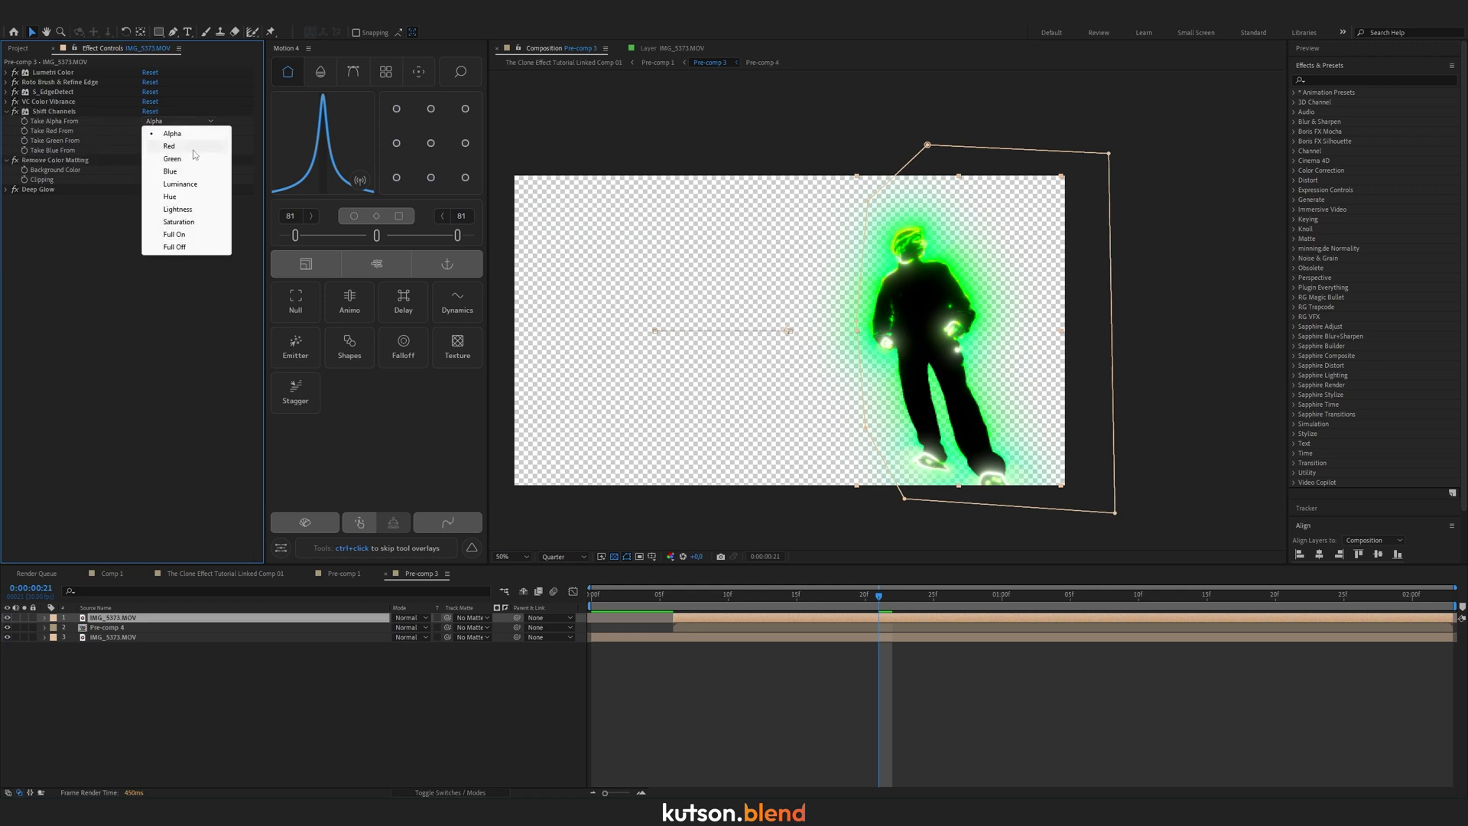
{"action": "left_click", "coordinate": [198, 209]}
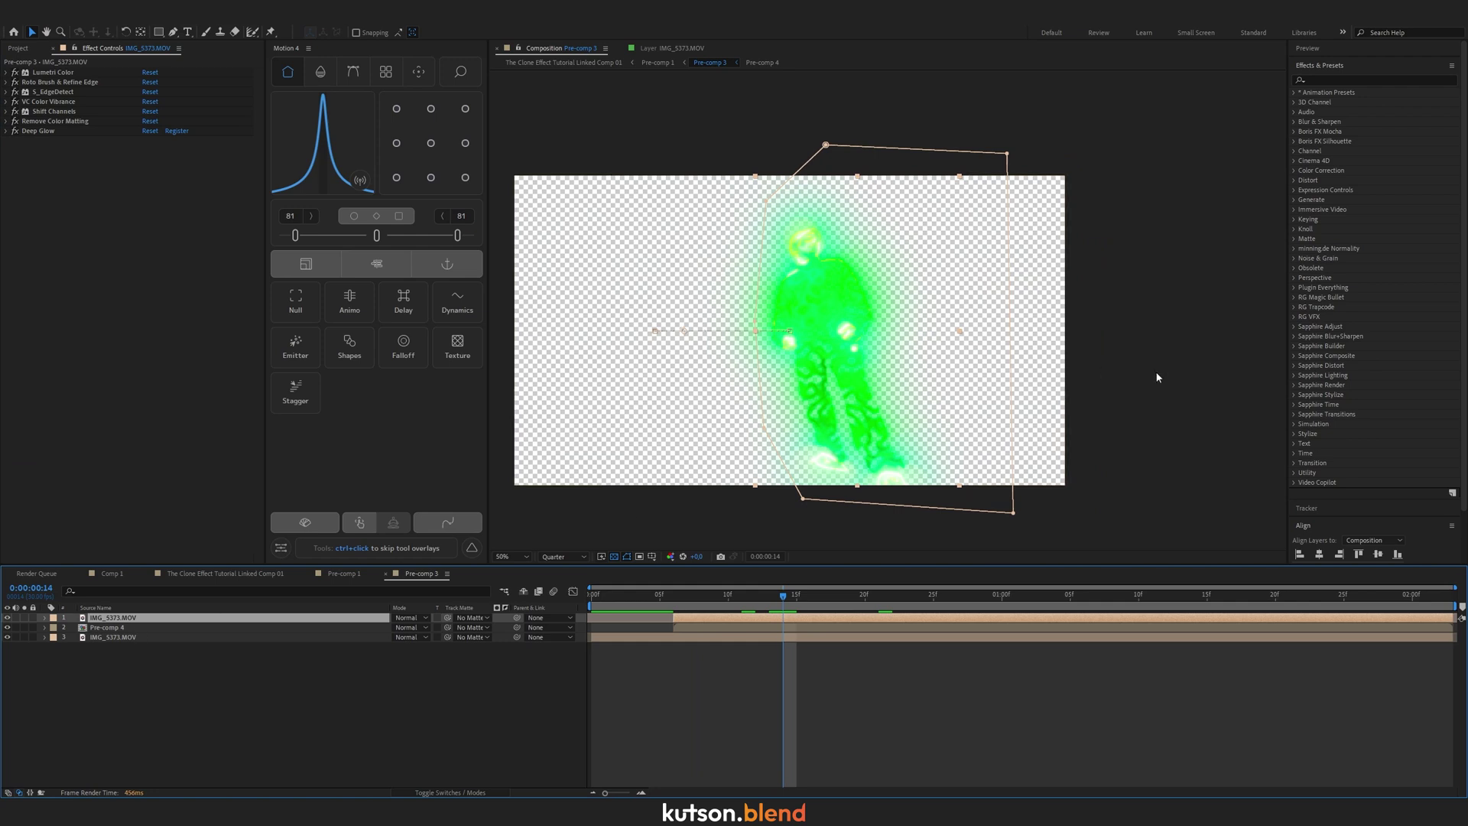
Scrub through Pre-comp 4 and play Pre-comp 3 to examine the noise pattern and glow on the sliding clone.
{"action": "double_click", "coordinate": [120, 632]}
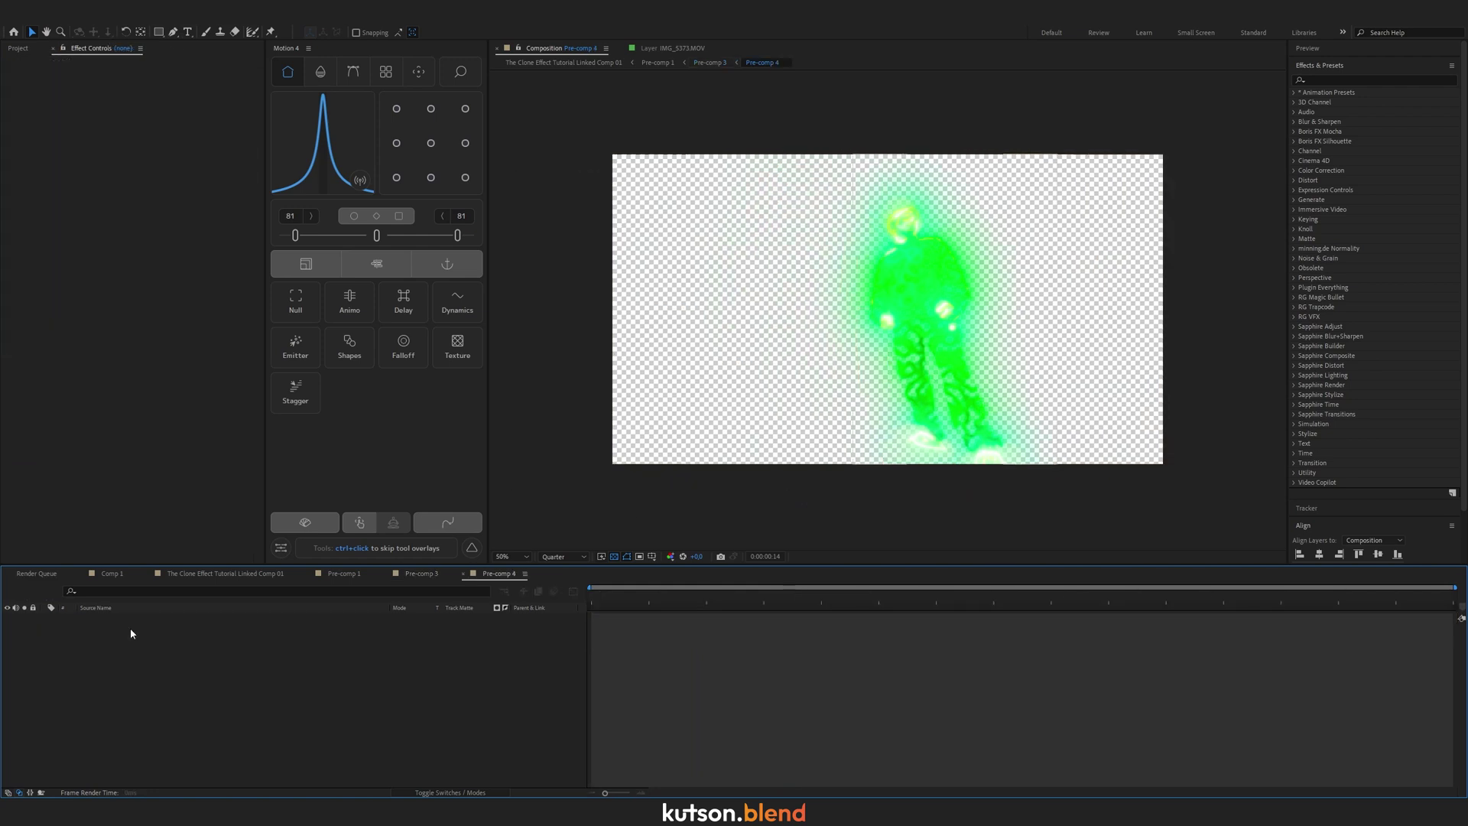
{"action": "left_click_drag", "start_coordinate": [759, 598], "coordinate": [920, 598]}
{"action": "left_click", "coordinate": [421, 573]}
{"action": "left_click", "coordinate": [961, 686]}
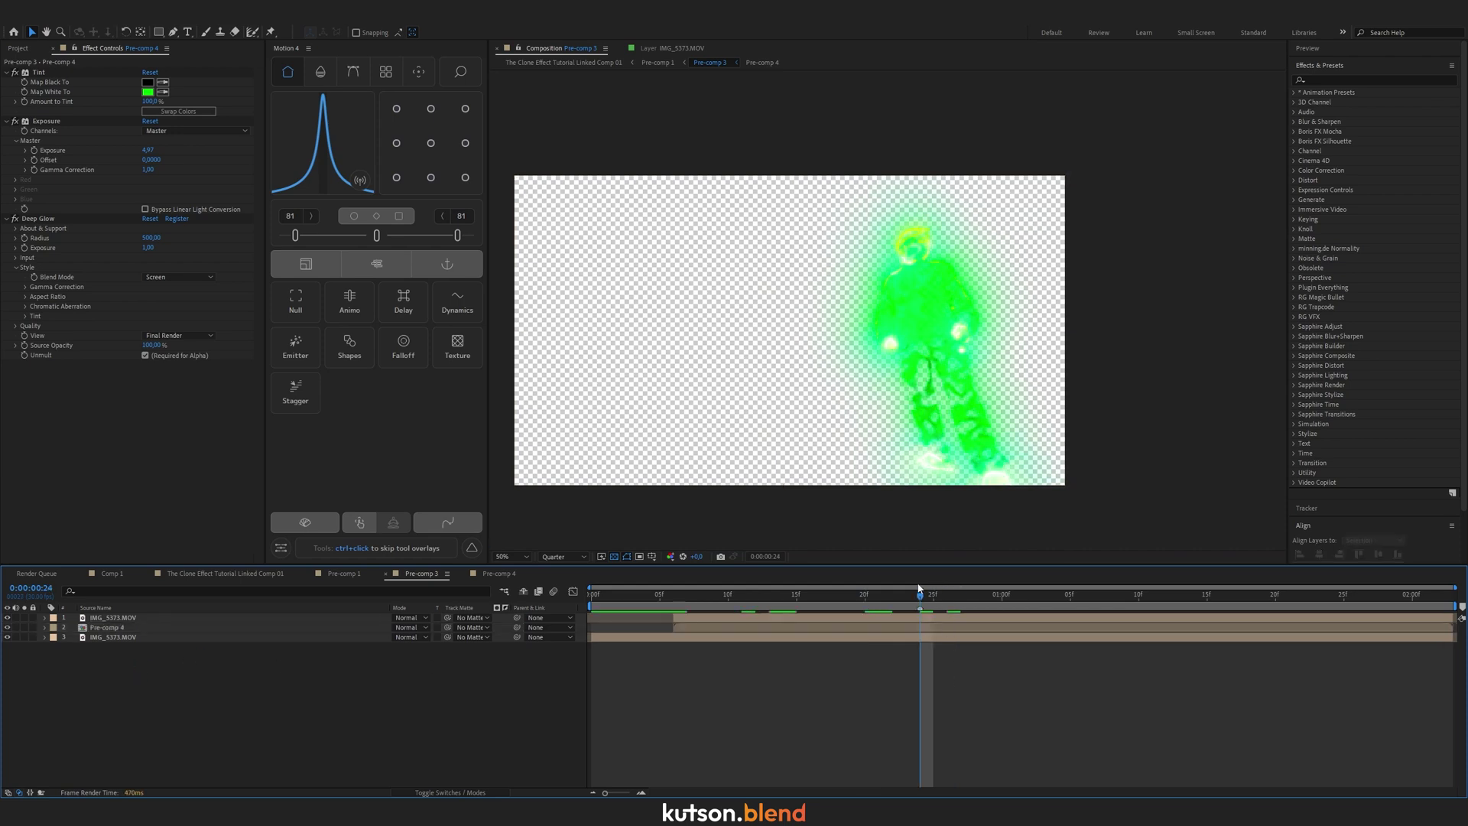
{"action": "left_click", "coordinate": [184, 628]}
{"action": "key", "text": "i"}
{"action": "key", "text": "Page_Down"}
{"action": "key", "text": "Page_Down"}
{"action": "key", "text": "Page_Down"}
{"action": "key", "text": "Page_Down"}
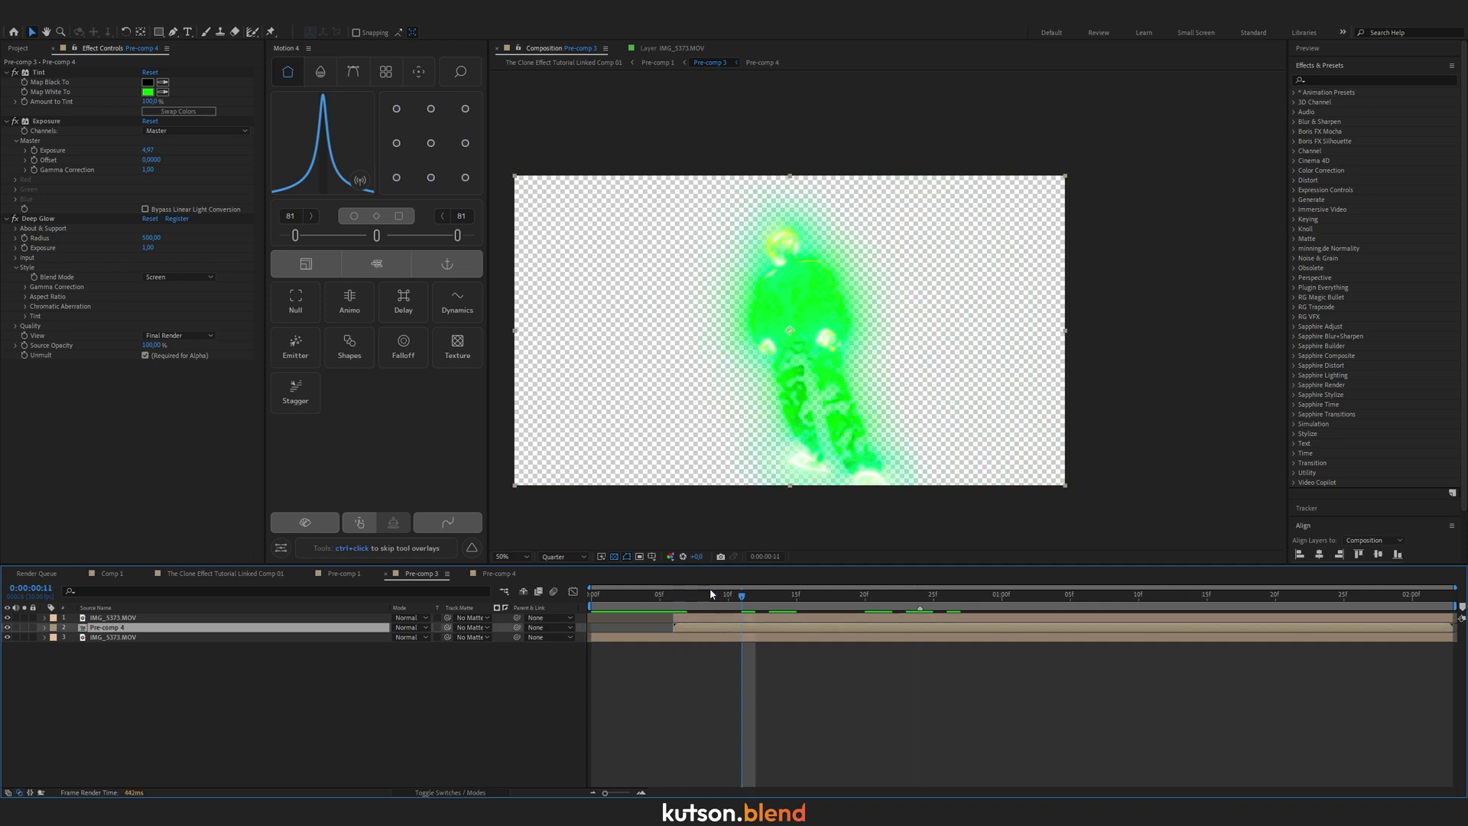
{"action": "key", "text": "space"}
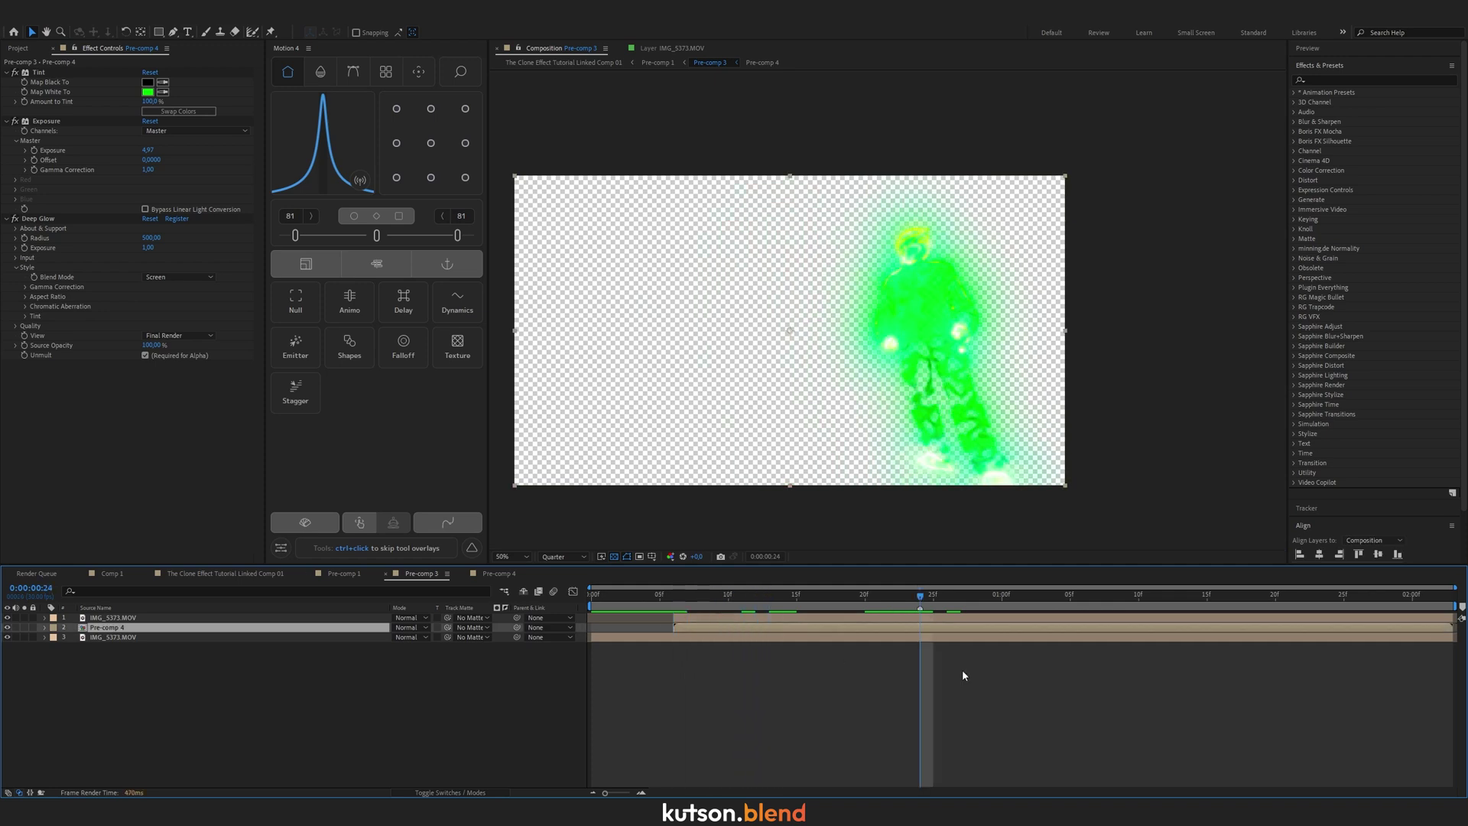
In Pre-comp 4, keyframe the noise's Brightness at the first frame and raise it at frame 24 until the clone is fully solid.
{"action": "double_click", "coordinate": [181, 630]}
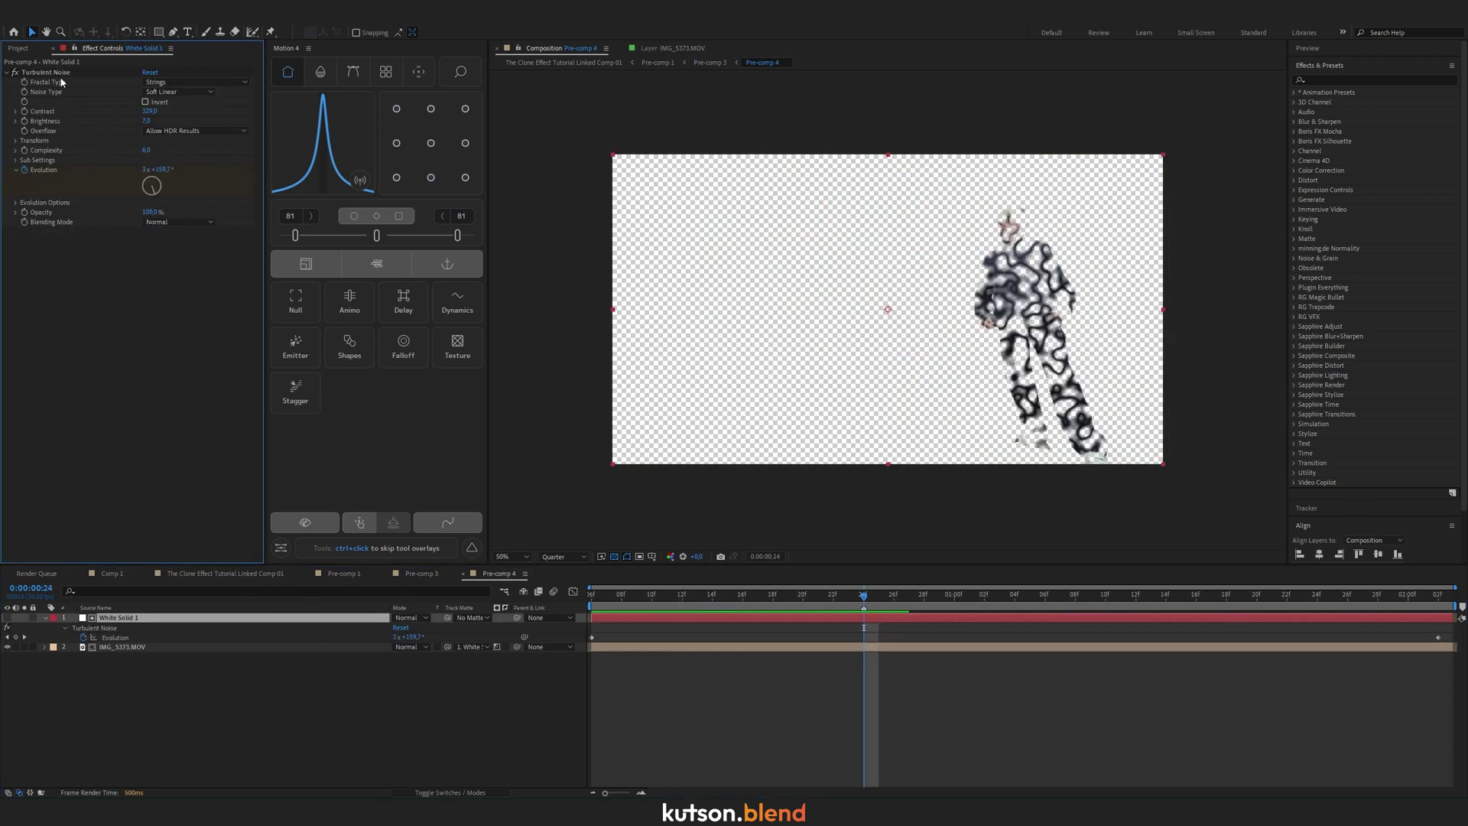
{"action": "left_click", "coordinate": [25, 121]}
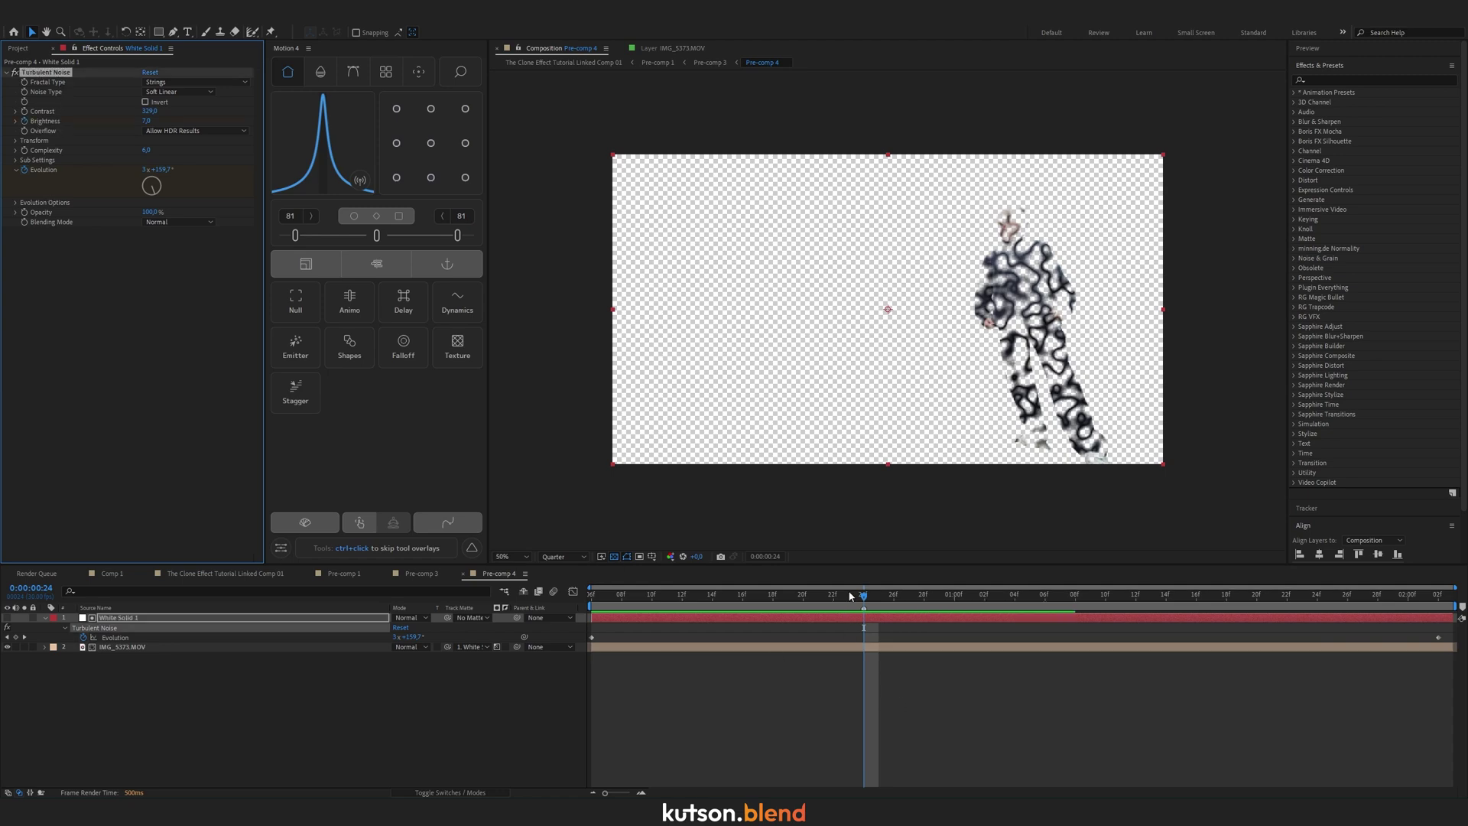
{"action": "key", "text": "u"}
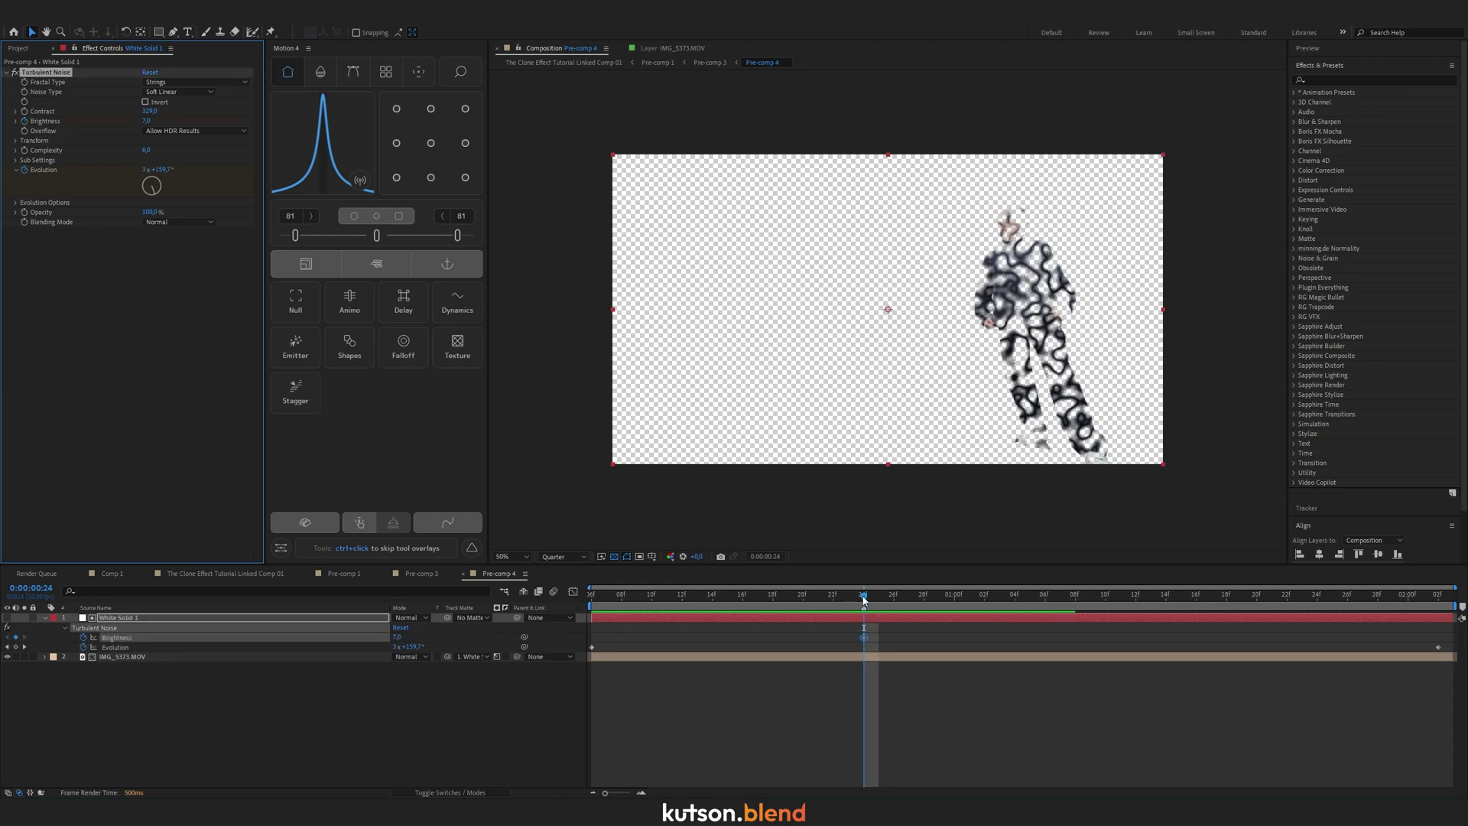
{"action": "left_click_drag", "start_coordinate": [864, 596], "coordinate": [590, 596]}
{"action": "left_click", "coordinate": [16, 637]}
{"action": "left_click", "coordinate": [25, 638]}
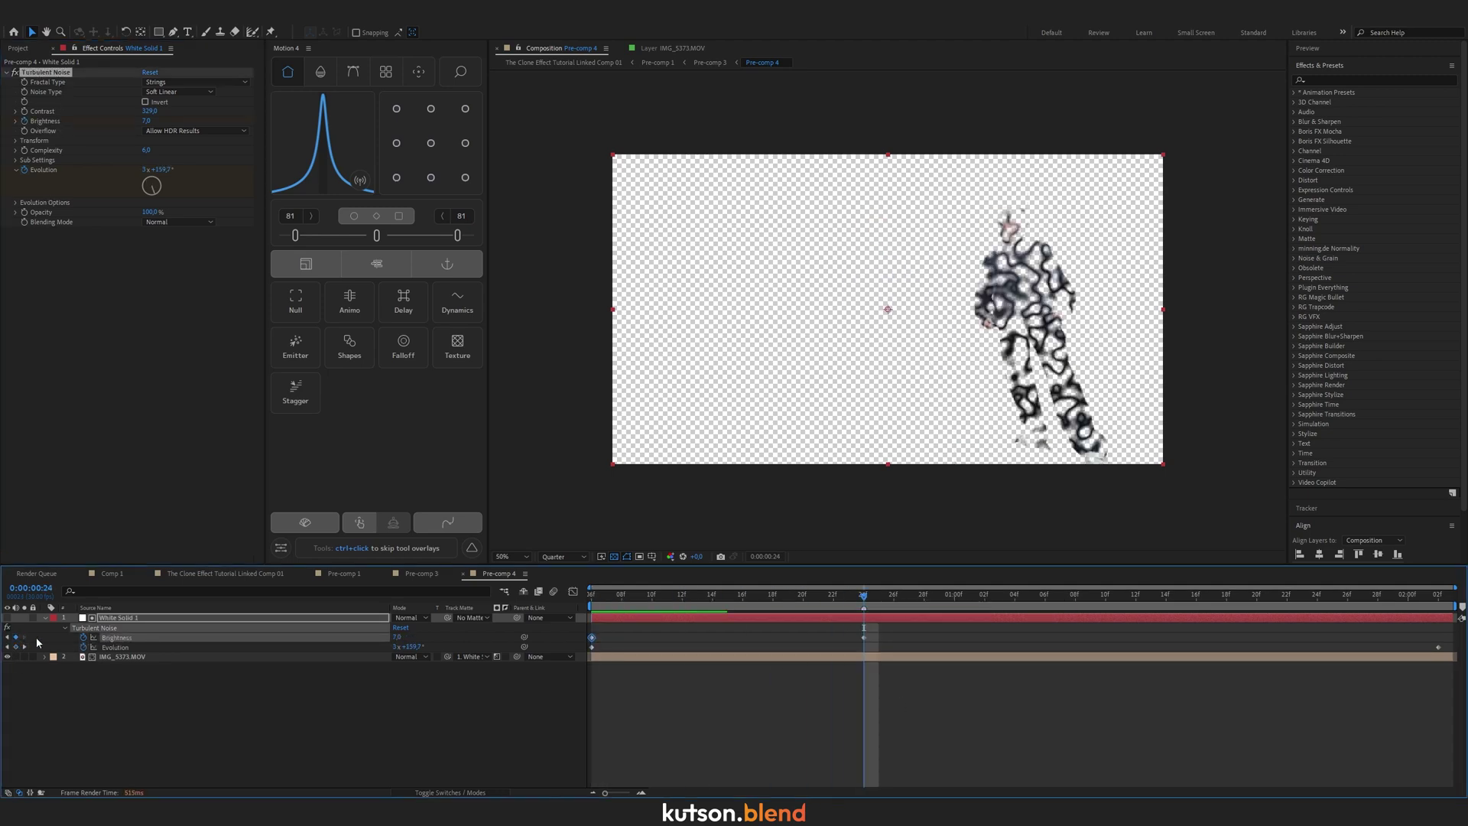
{"action": "left_click_drag", "start_coordinate": [398, 637], "coordinate": [596, 648]}
Split the noise solid at frame 24, delete the part after it, and add a new white solid to cover the remaining time.
{"action": "key", "text": "ctrl+shift+d"}
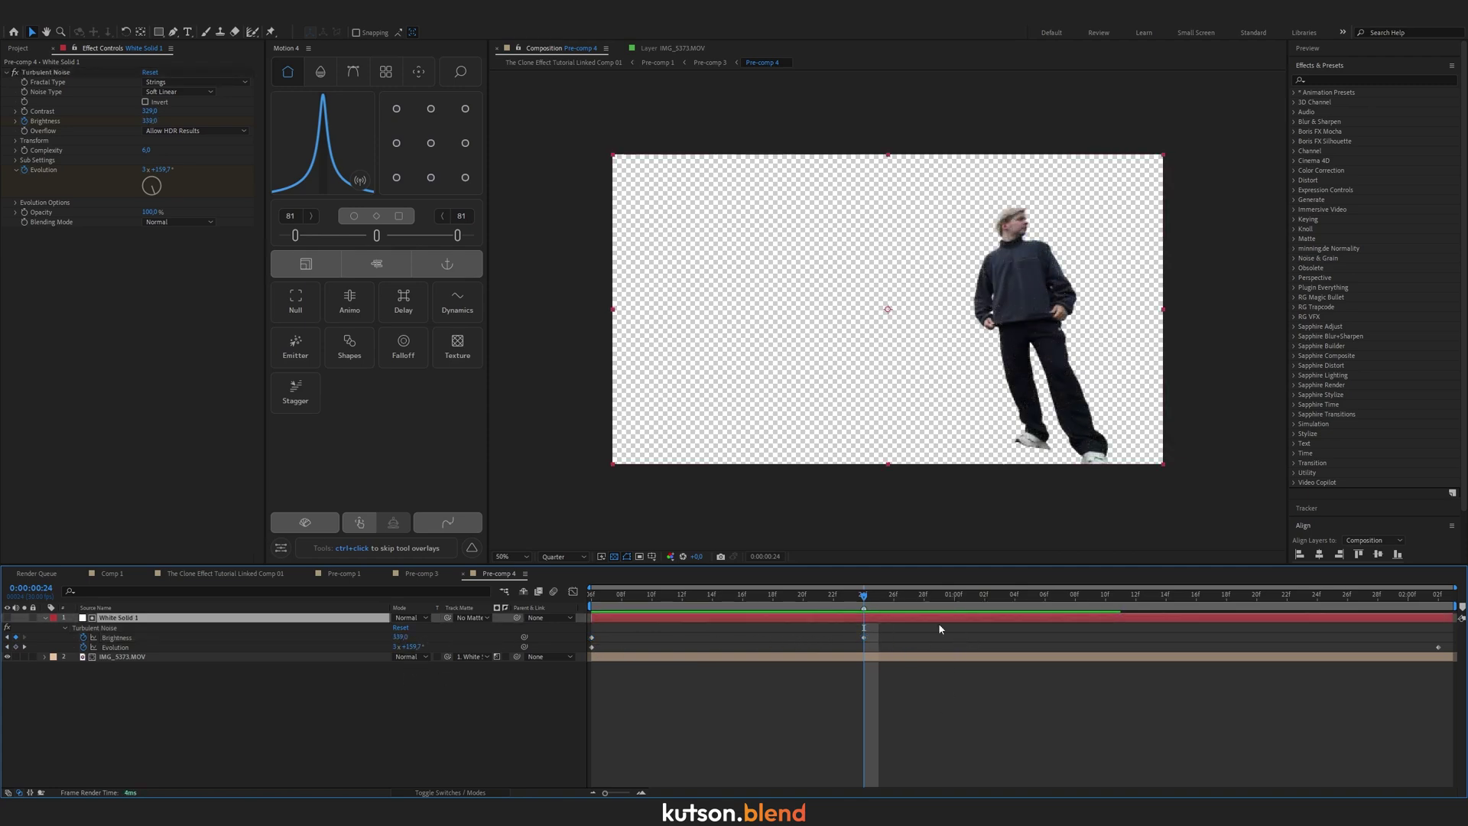
{"action": "key", "text": "Delete"}
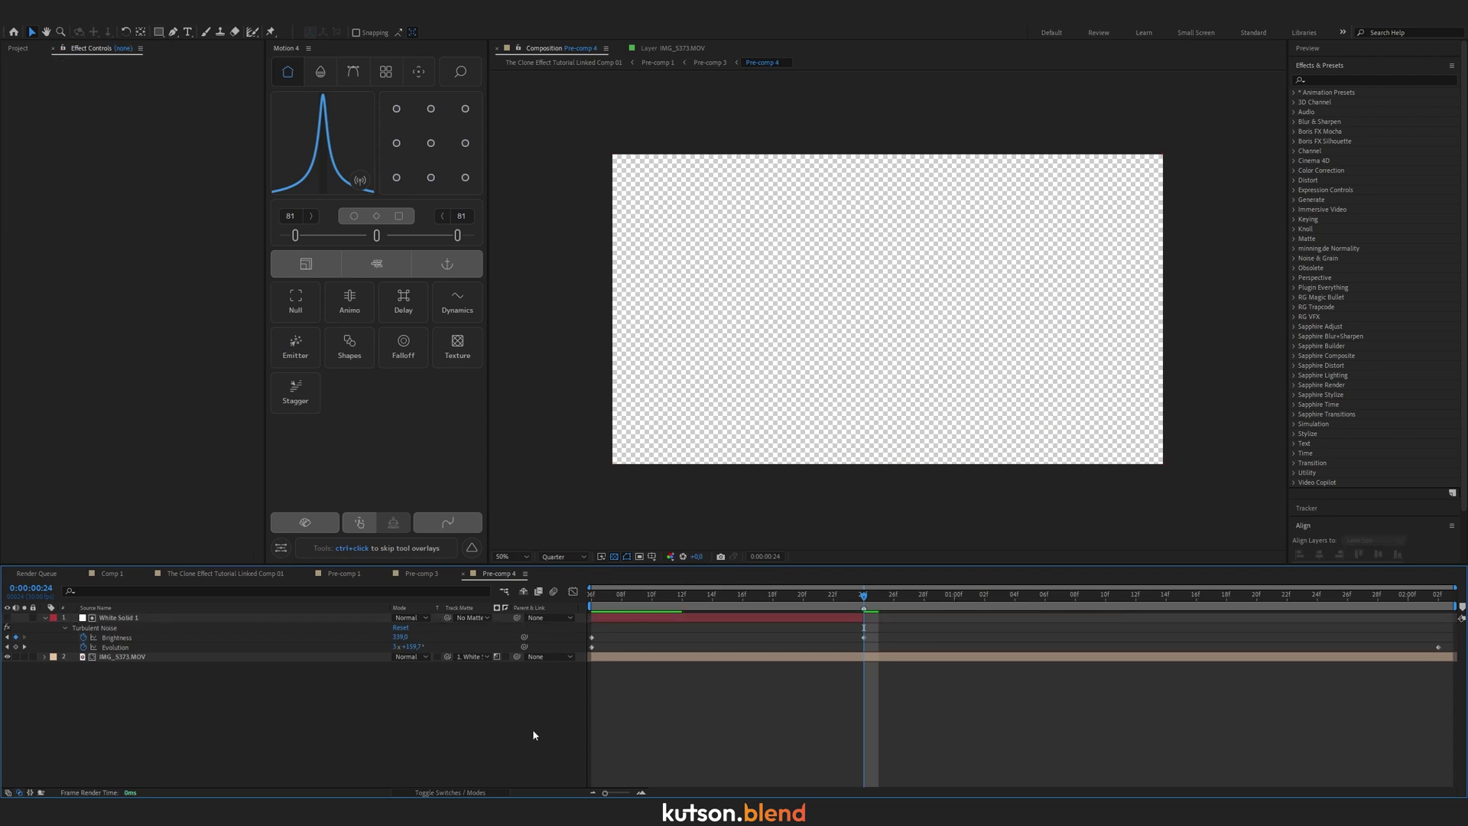
{"action": "key", "text": "ctrl+y"}
{"action": "left_click", "coordinate": [775, 509]}
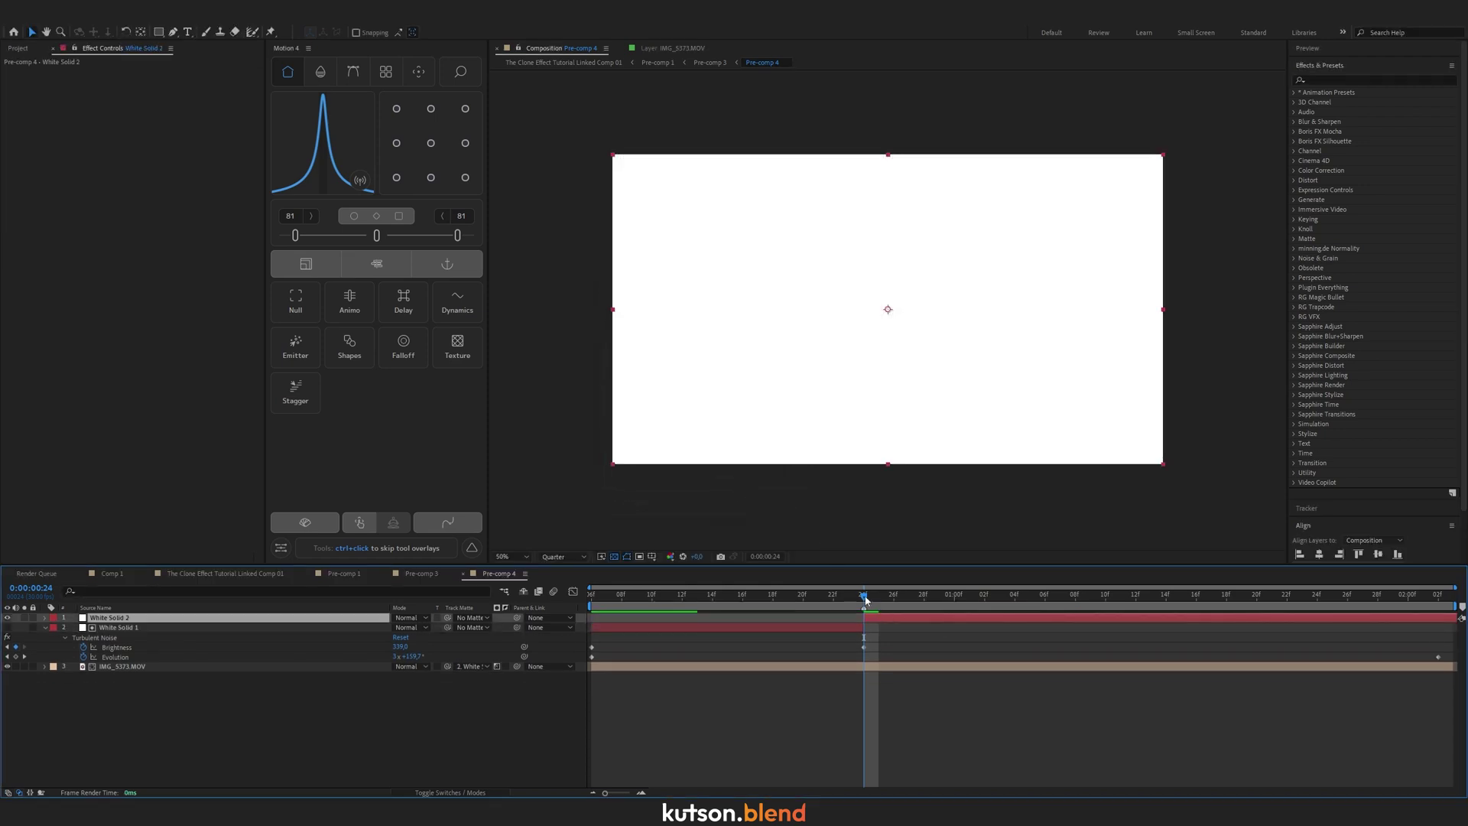
Remove the track matte from the IMG_5373.MOV layer in Pre-comp 4 and pre-compose the two white solids together.
{"action": "left_click", "coordinate": [470, 666]}
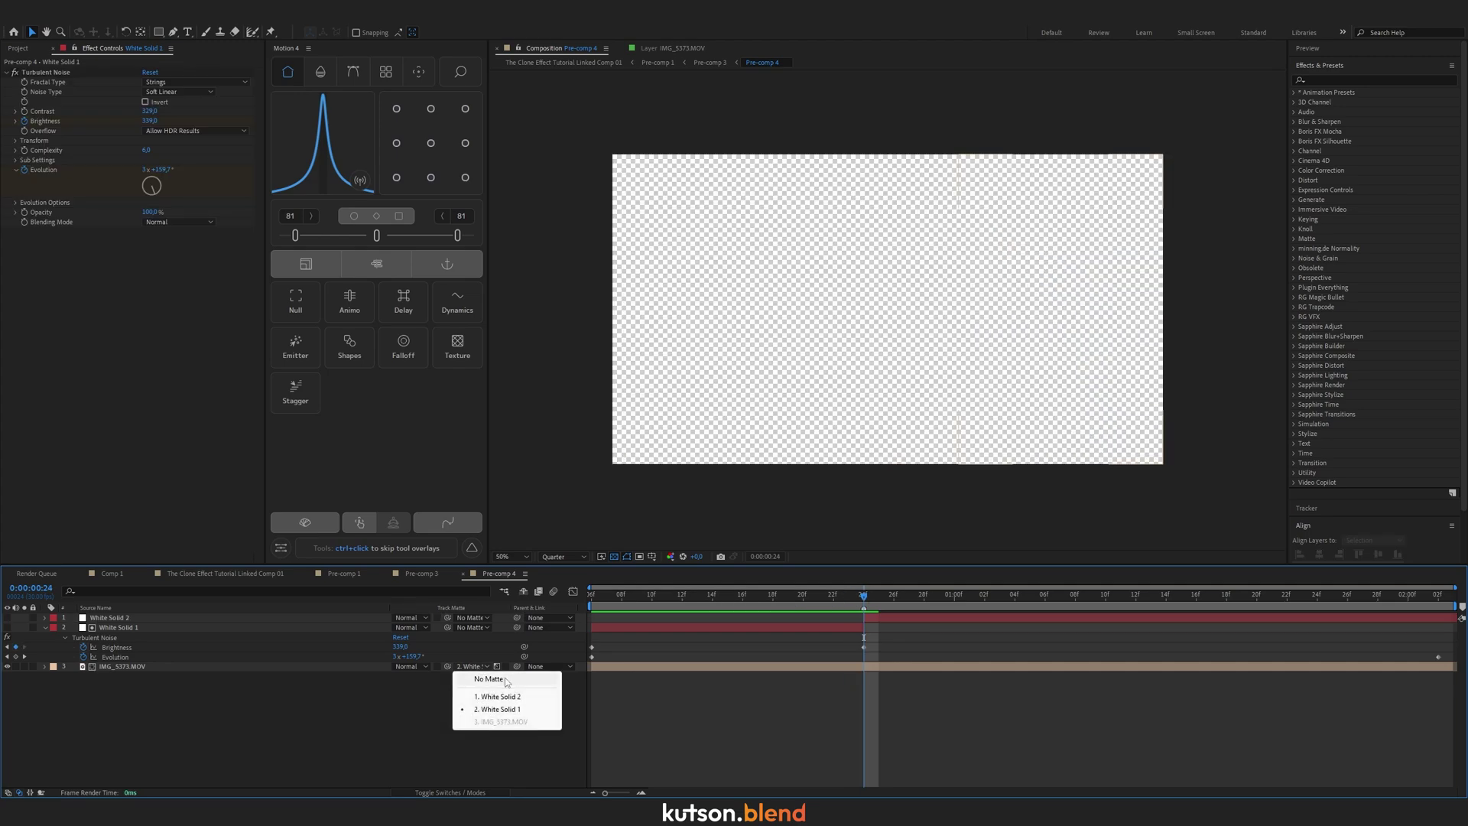
{"action": "left_click", "coordinate": [505, 680]}
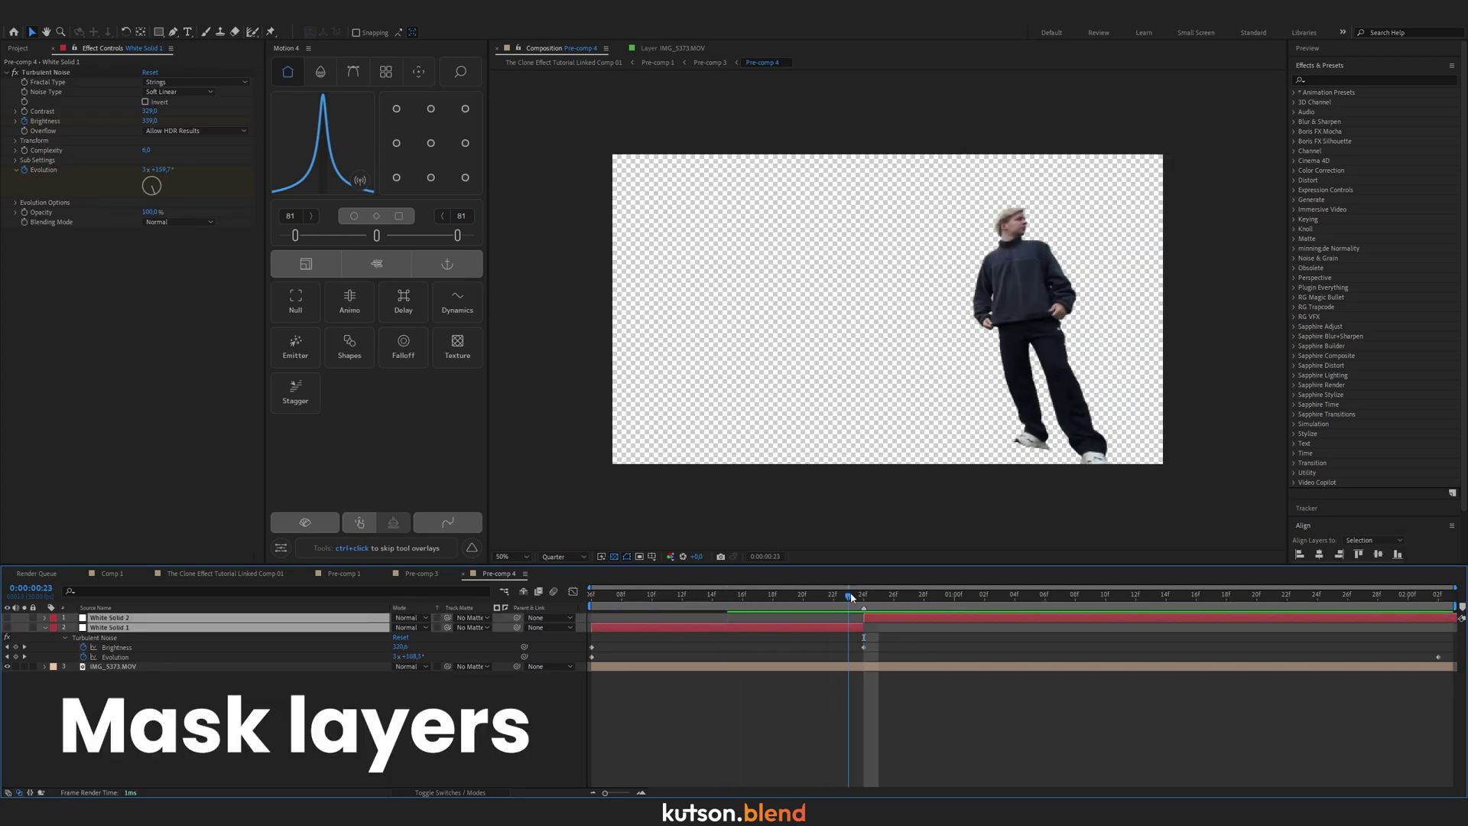
{"action": "key", "text": "ctrl+shift+c"}
{"action": "type", "text": "Mask"}
{"action": "key", "text": "Return"}
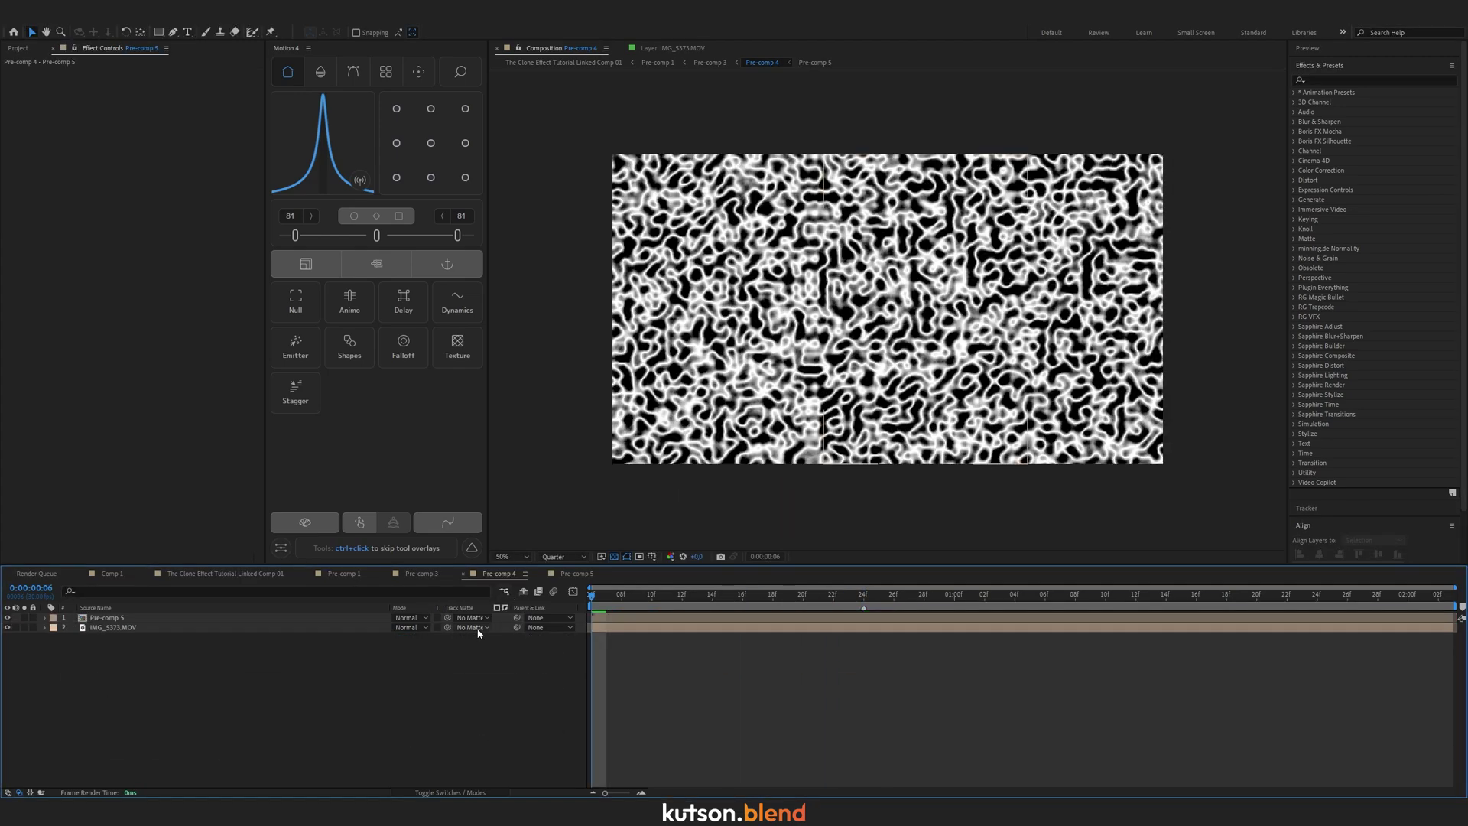
Set Pre-comp 5 as the track matte of the IMG_5373.MOV layer and preview the noise reveal.
{"action": "left_click", "coordinate": [479, 629]}
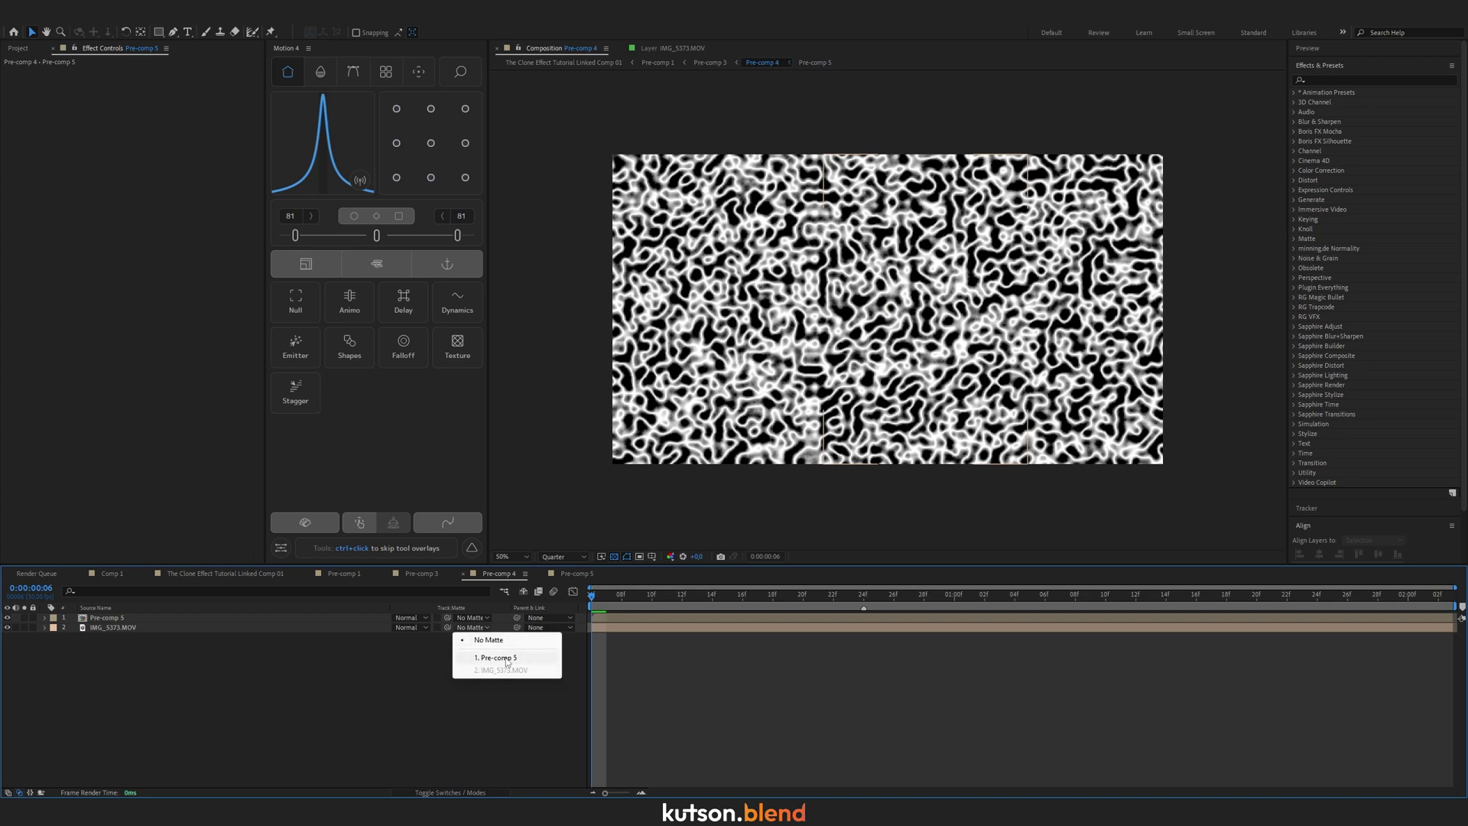
{"action": "left_click", "coordinate": [497, 658]}
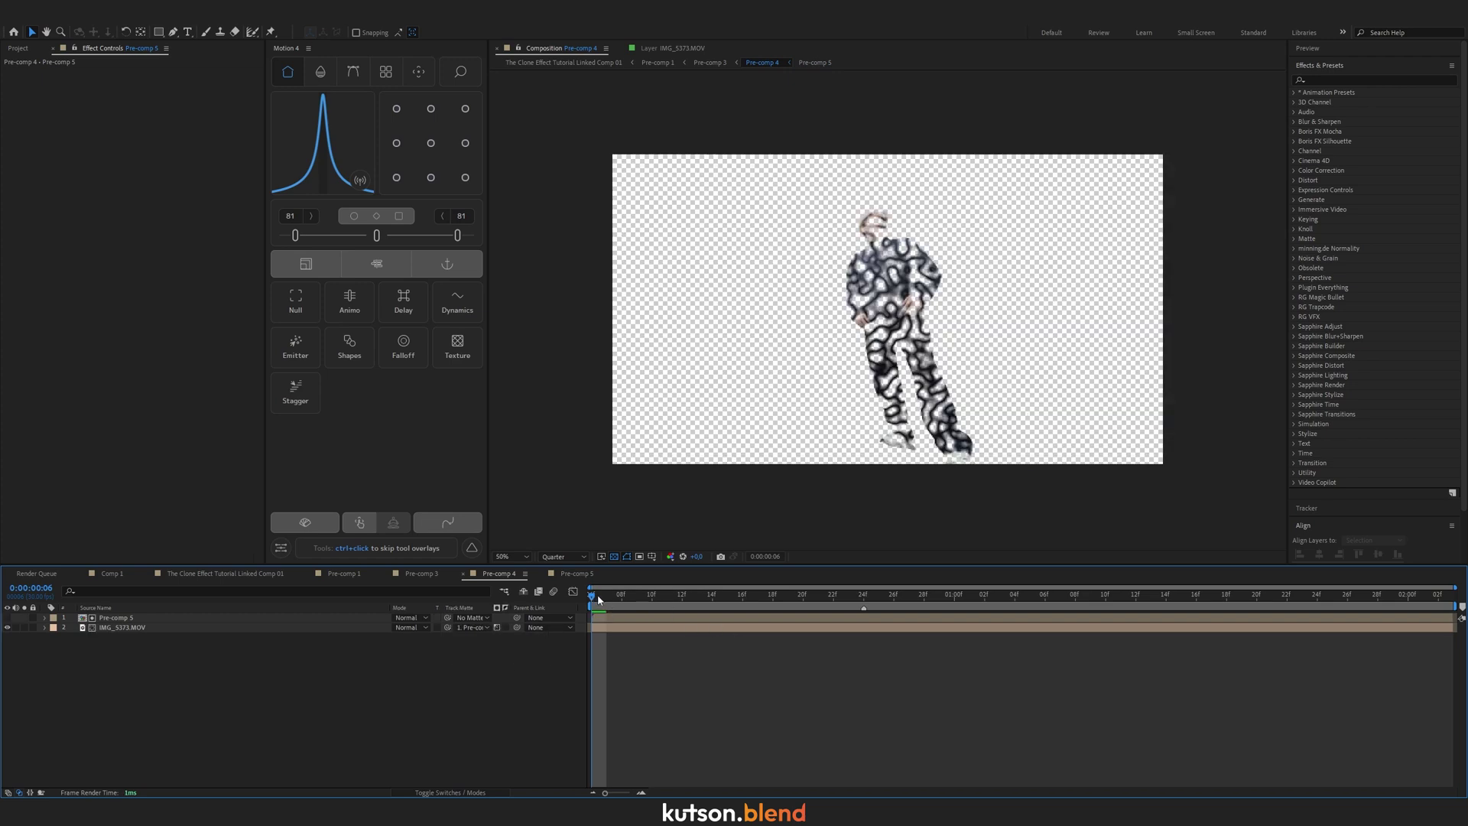
{"action": "left_click_drag", "start_coordinate": [599, 600], "coordinate": [690, 611]}
{"action": "key", "text": "space"}
In Pre-comp 3, keyframe Pre-comp 4's Amount to Tint, Exposure and Deep Glow Exposure at frame 24, and show the keyframed properties.
{"action": "left_click", "coordinate": [428, 575]}
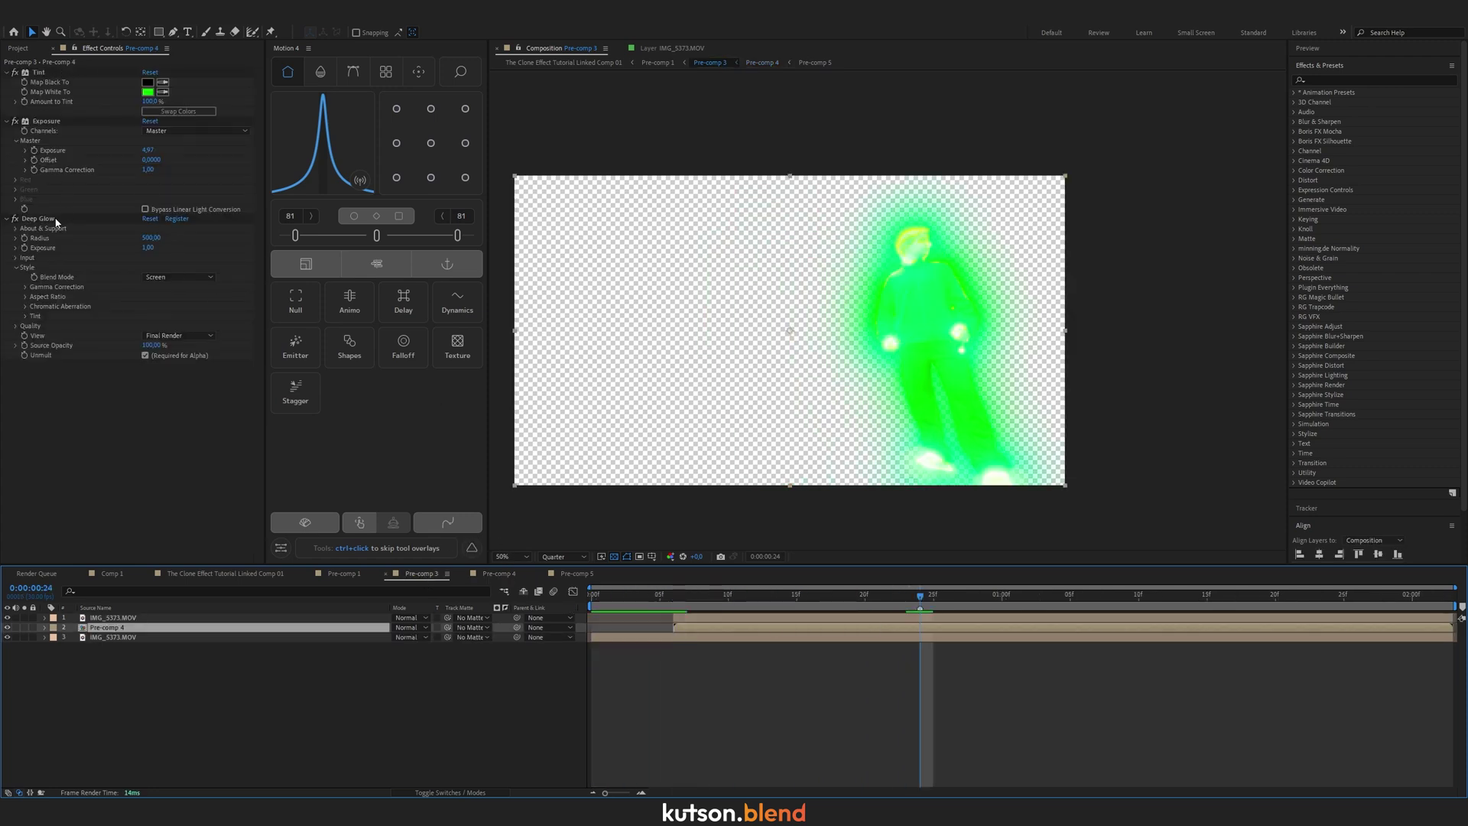
{"action": "key", "text": "t"}
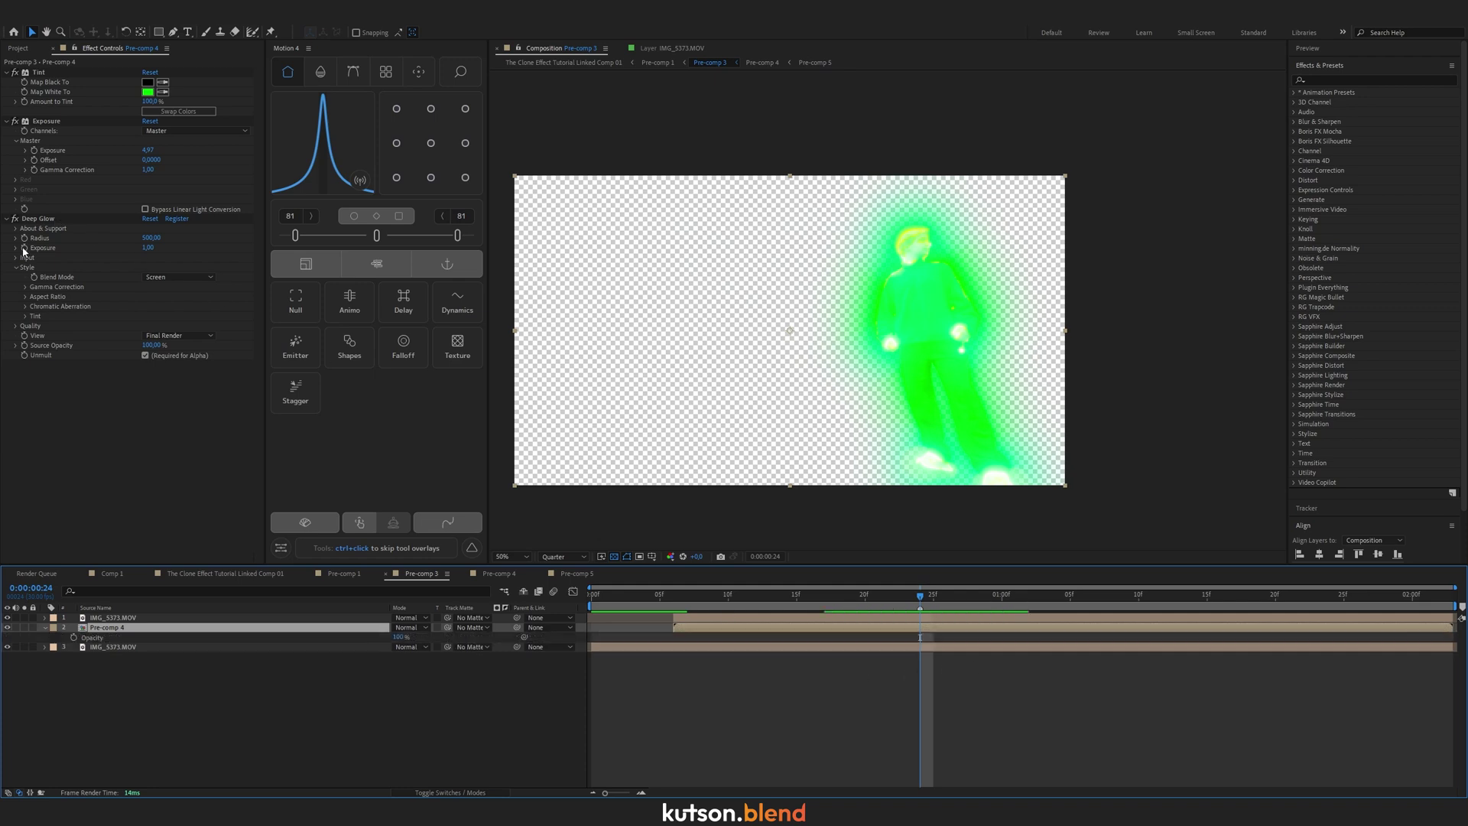
{"action": "left_click", "coordinate": [24, 248]}
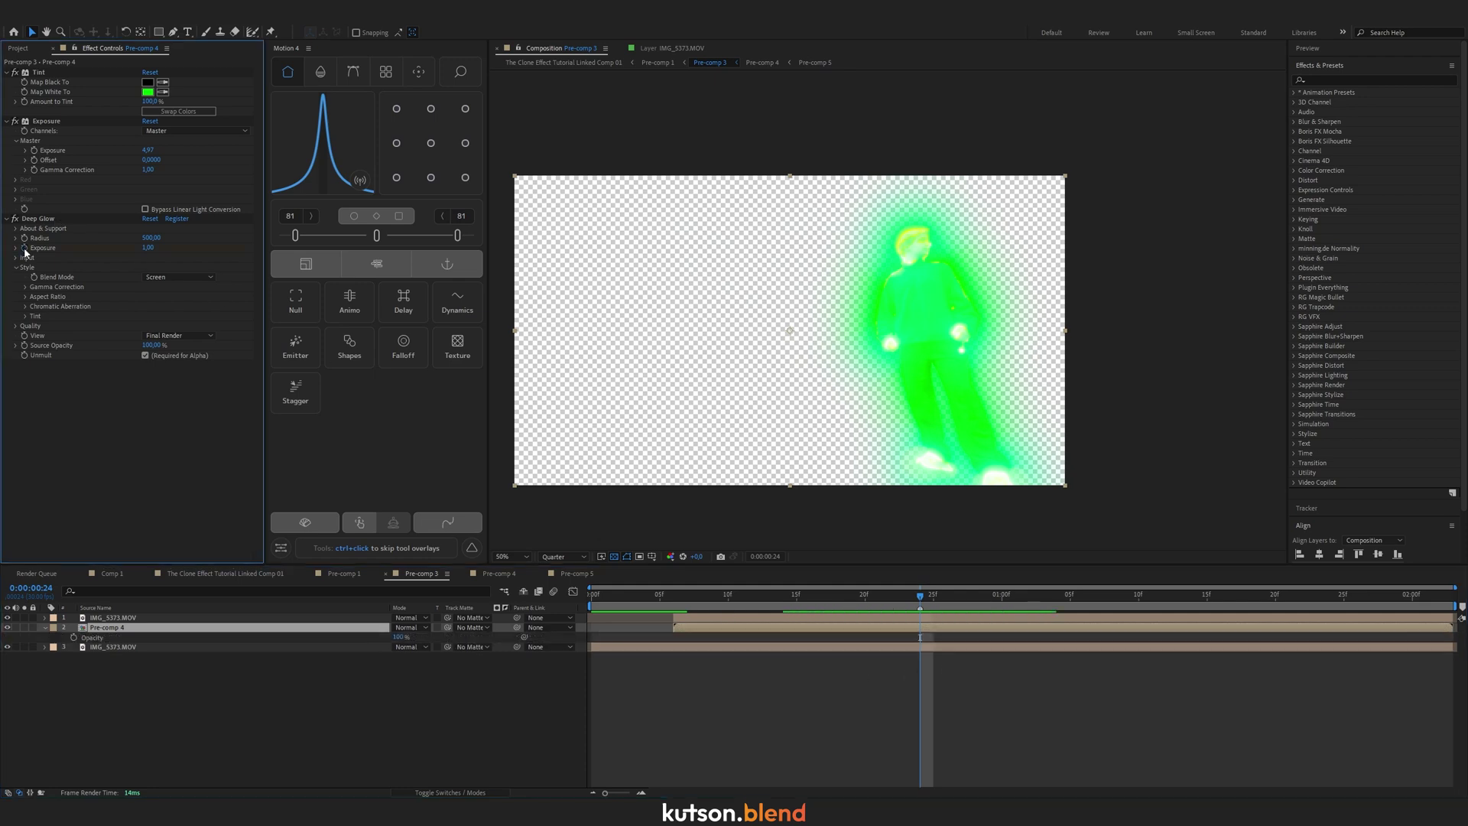
{"action": "left_click", "coordinate": [34, 151]}
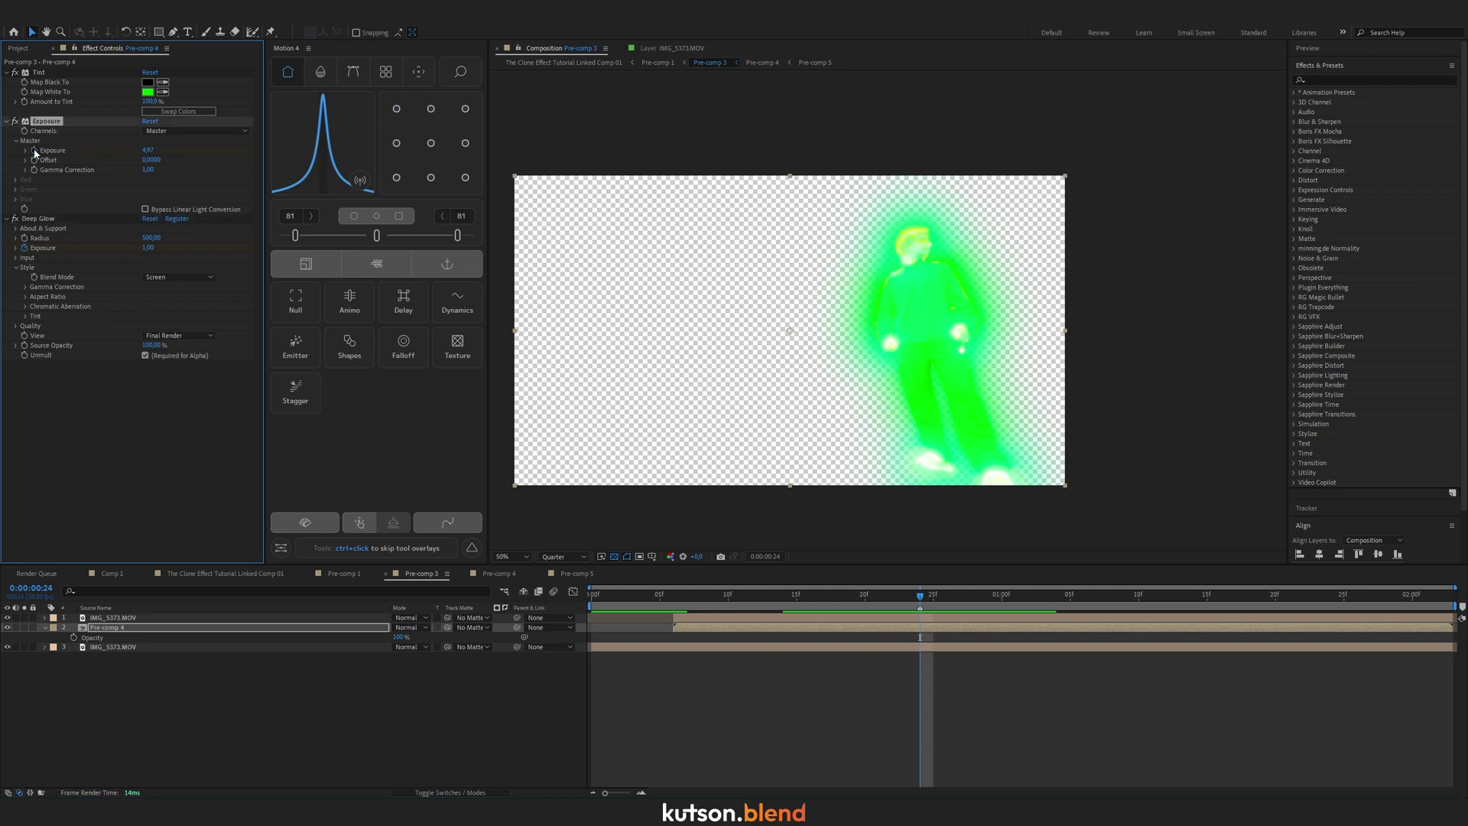
{"action": "left_click", "coordinate": [24, 102]}
{"action": "key", "text": "u"}
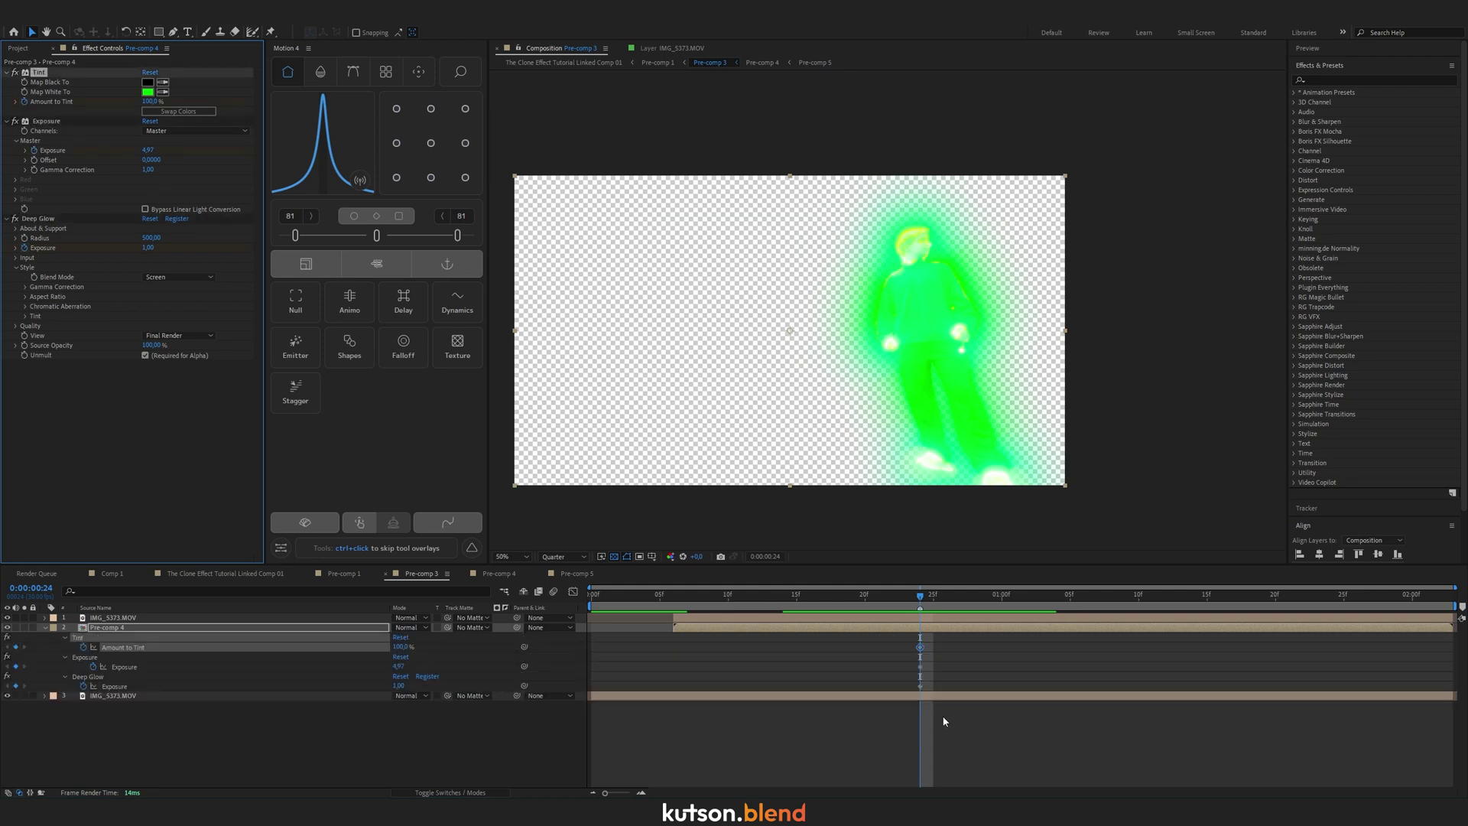
Copy the three keyframes to Pre-comp 4's start, set Amount to Tint 0, Exposure 1 and Deep Glow Exposure 0 at frame 24, and ease them at 85.
{"action": "left_click_drag", "start_coordinate": [948, 639], "coordinate": [899, 691]}
{"action": "left_click", "coordinate": [674, 596]}
{"action": "key", "text": "ctrl+v"}
{"action": "left_click", "coordinate": [918, 596]}
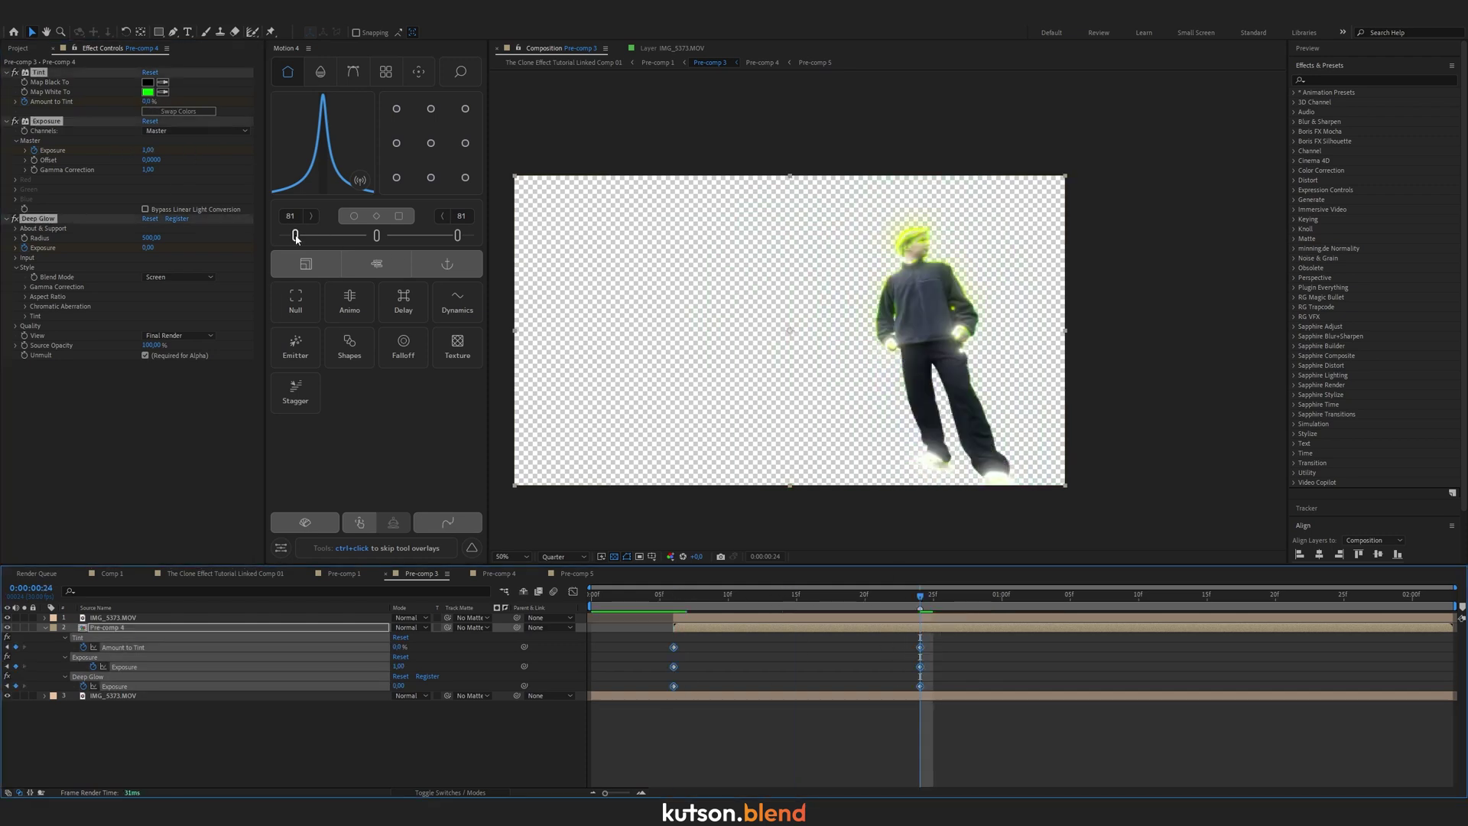
{"action": "left_click_drag", "start_coordinate": [296, 238], "coordinate": [291, 238]}
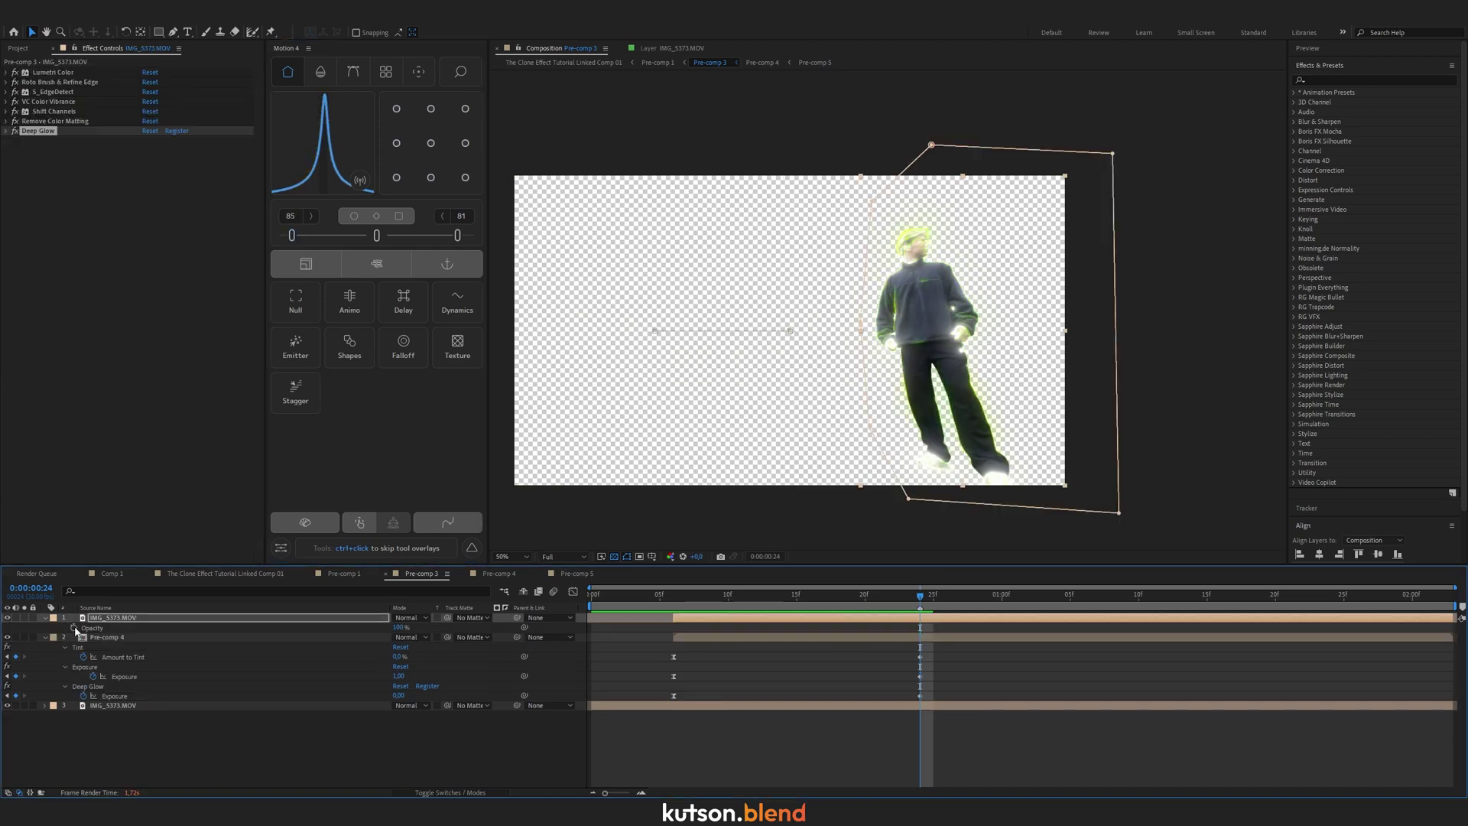
Keyframe the outline layer's Opacity at frame 24 in Pre-comp 3 and go to a later frame for its fade.
{"action": "left_click", "coordinate": [76, 628]}
{"action": "left_click_drag", "start_coordinate": [919, 595], "coordinate": [1034, 600]}
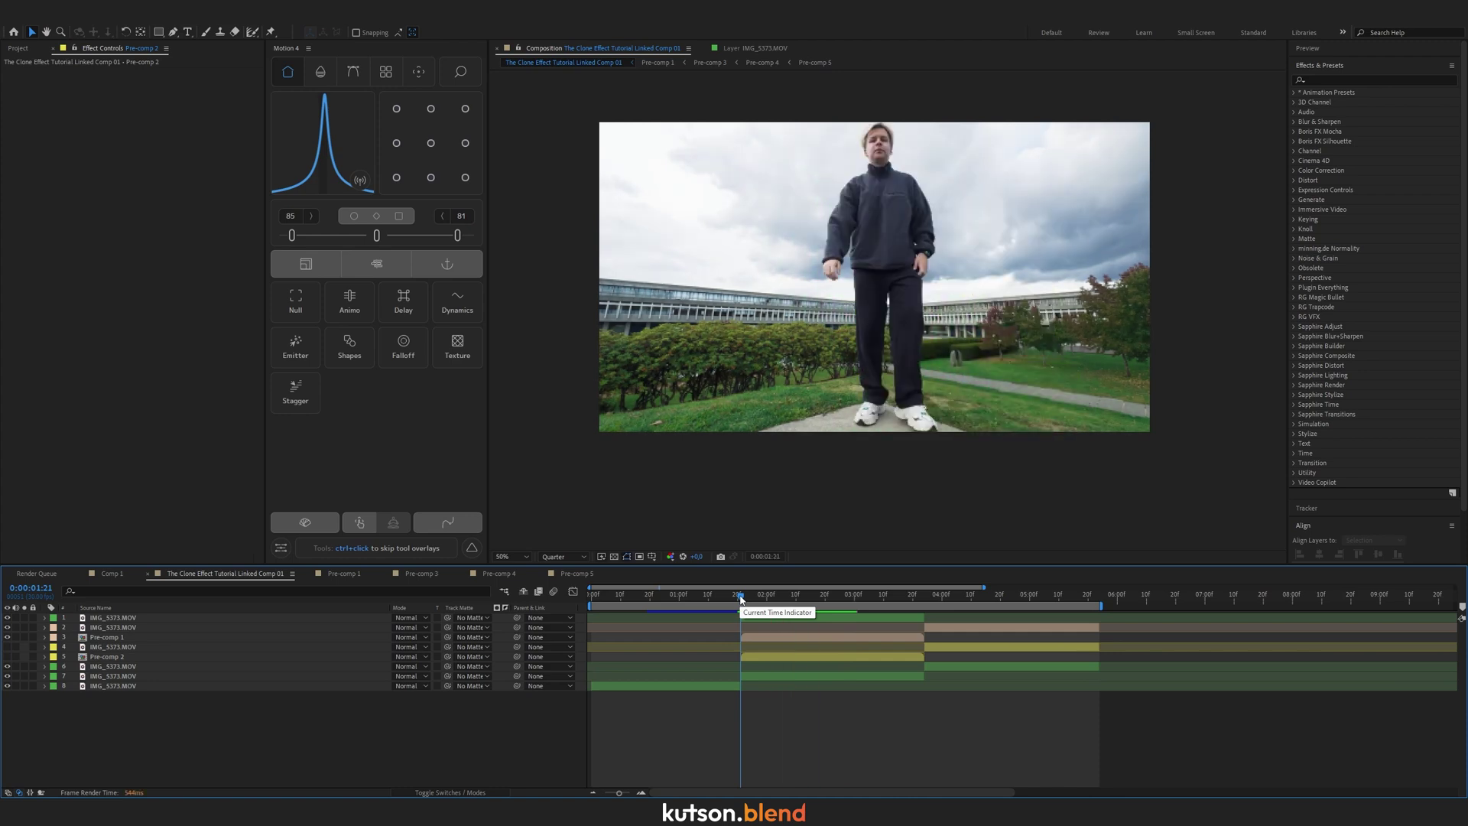
Play the main composition from 0:00:01:21 to examine how the glowing clone appears and slides out.
{"action": "key", "text": "space"}
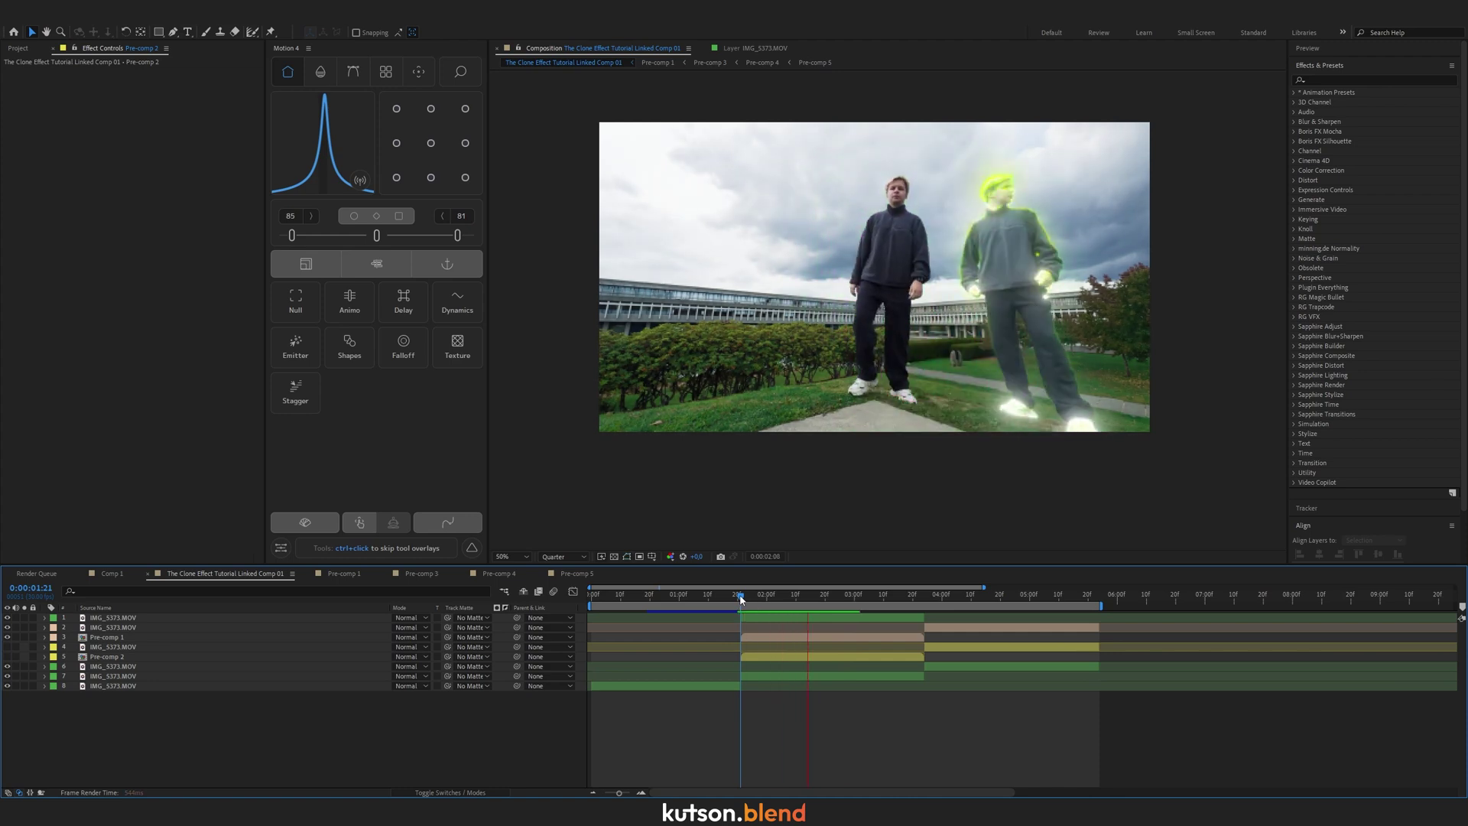
{"action": "key", "text": "space"}
{"action": "key", "text": "space"}
{"action": "key", "text": "space"}
{"action": "left_click_drag", "start_coordinate": [739, 599], "coordinate": [740, 598]}
{"action": "key", "text": "space"}
{"action": "key", "text": "space"}
Fade in Pre-comp 1 with eased Opacity keyframes, lowered at 0:00:01:21 and 100% at 0:00:02:05, with the ease at 88.
{"action": "left_click", "coordinate": [755, 619]}
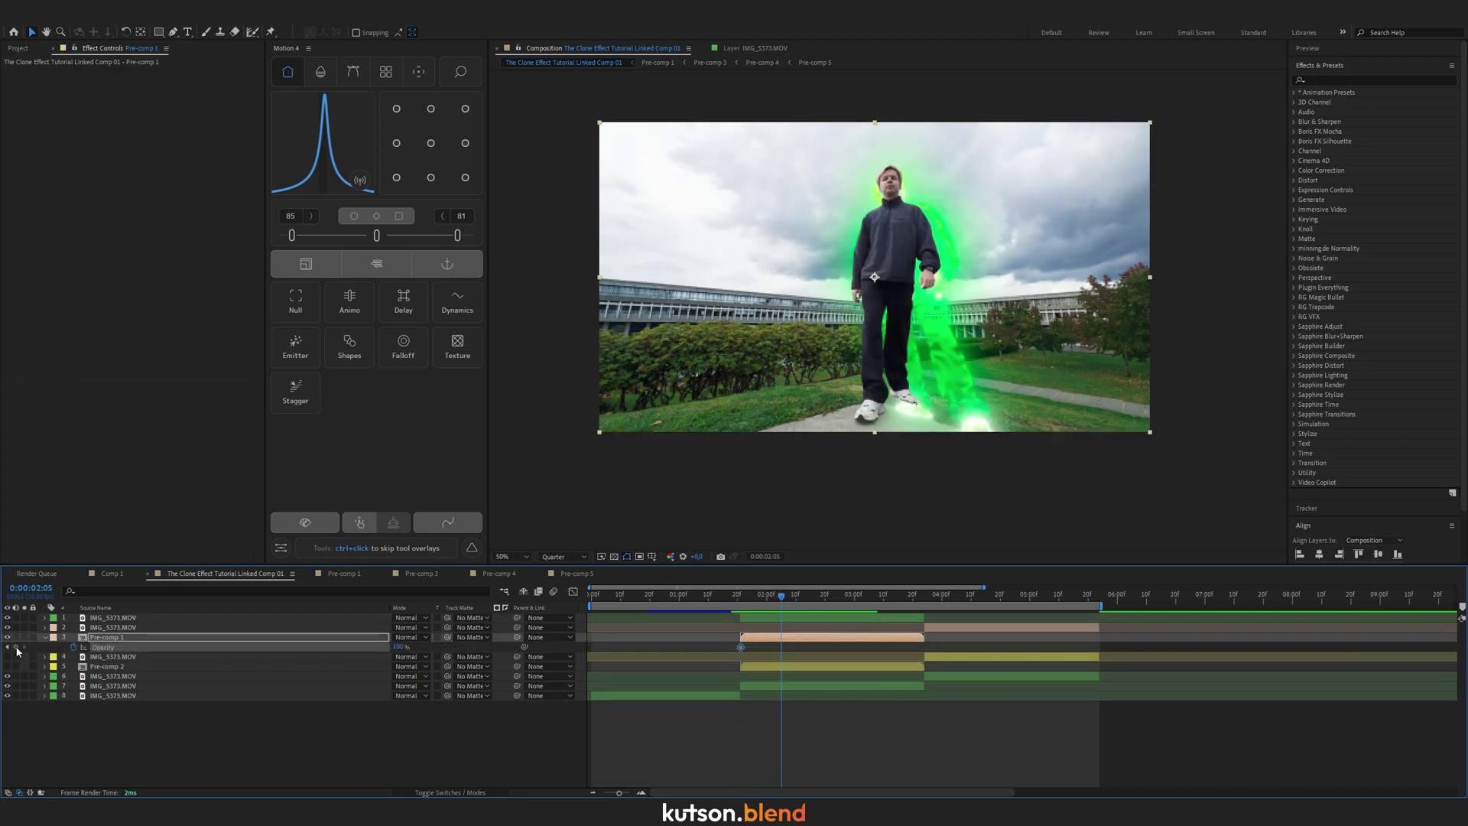
{"action": "left_click", "coordinate": [15, 647]}
{"action": "key", "text": "j"}
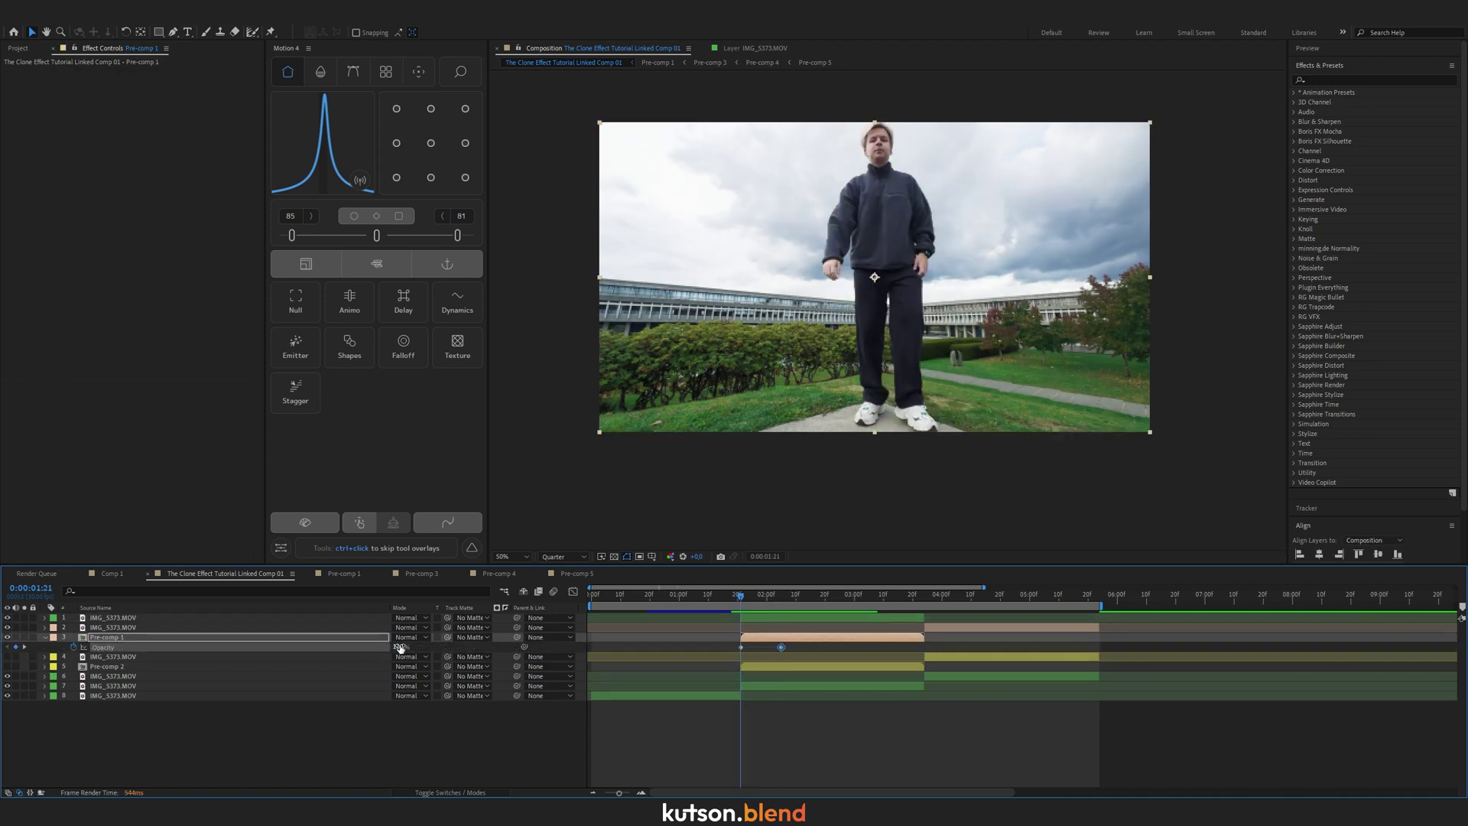
{"action": "left_click_drag", "start_coordinate": [400, 647], "coordinate": [269, 657]}
{"action": "left_click", "coordinate": [844, 736]}
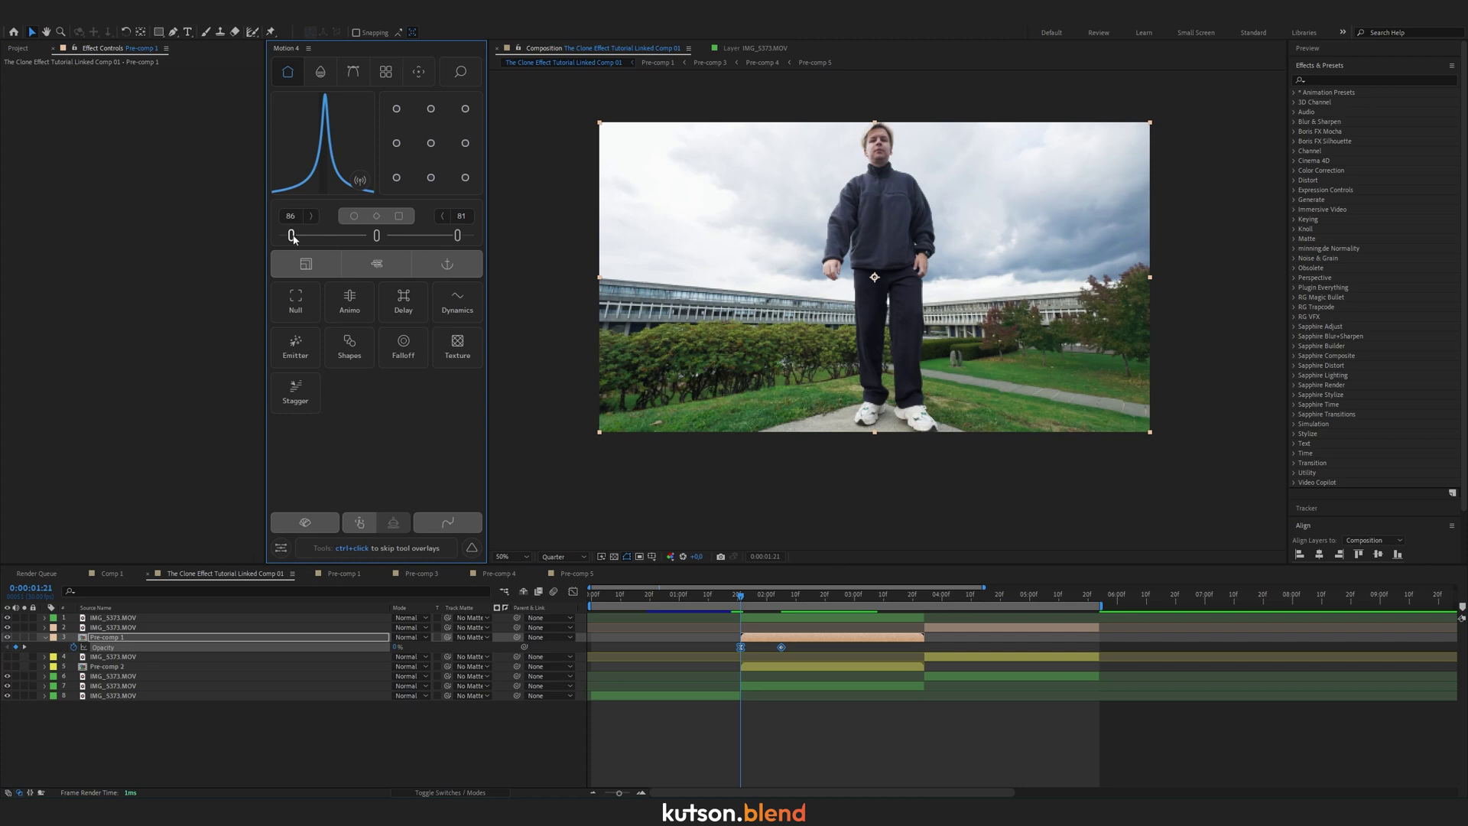
{"action": "left_click_drag", "start_coordinate": [292, 236], "coordinate": [289, 235]}
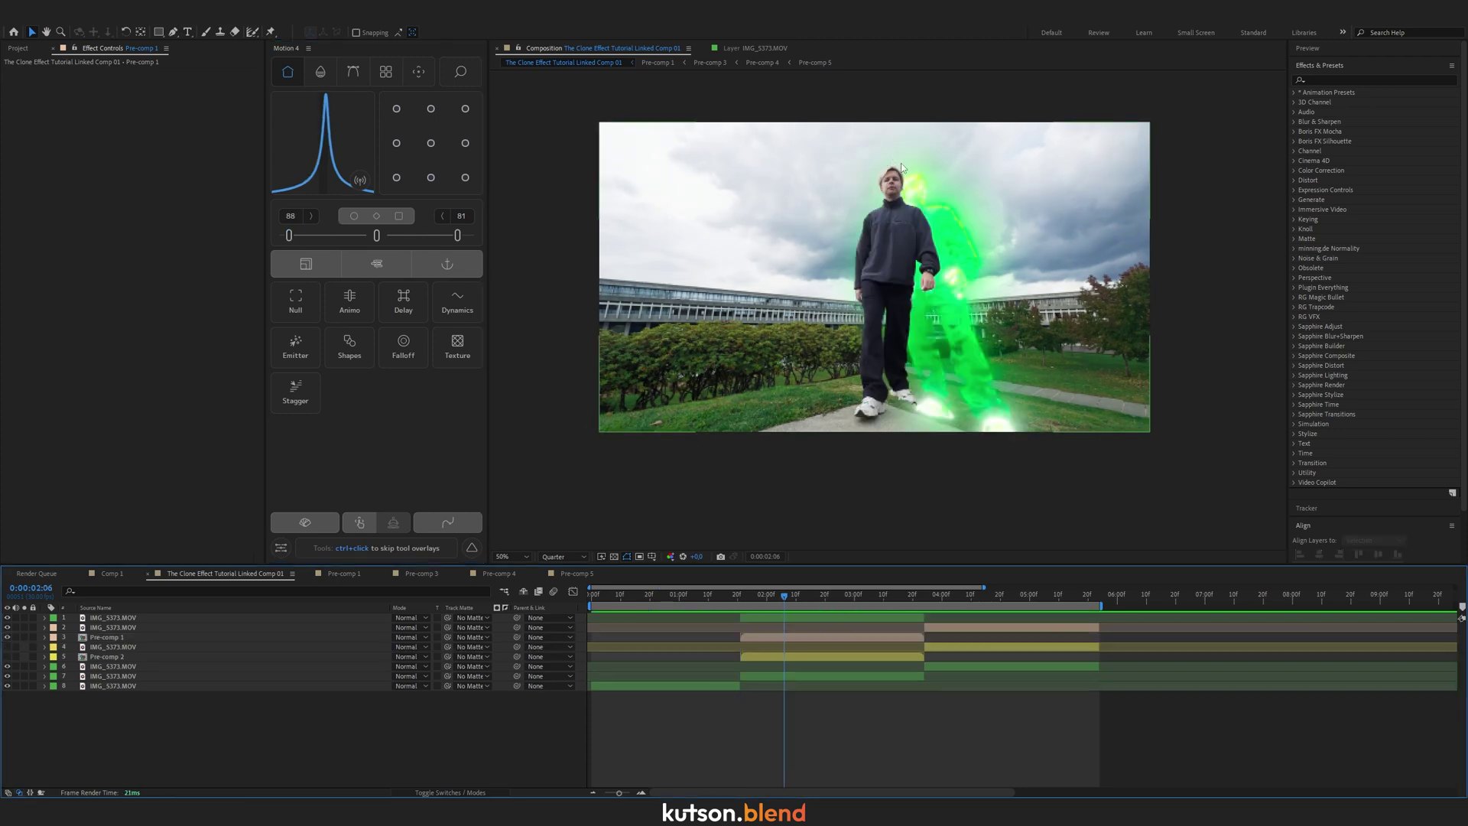
Apply the S_DistortChroma and S_WarpPuddle effects to Pre-comp 1 in the main composition.
{"action": "left_click", "coordinate": [779, 601]}
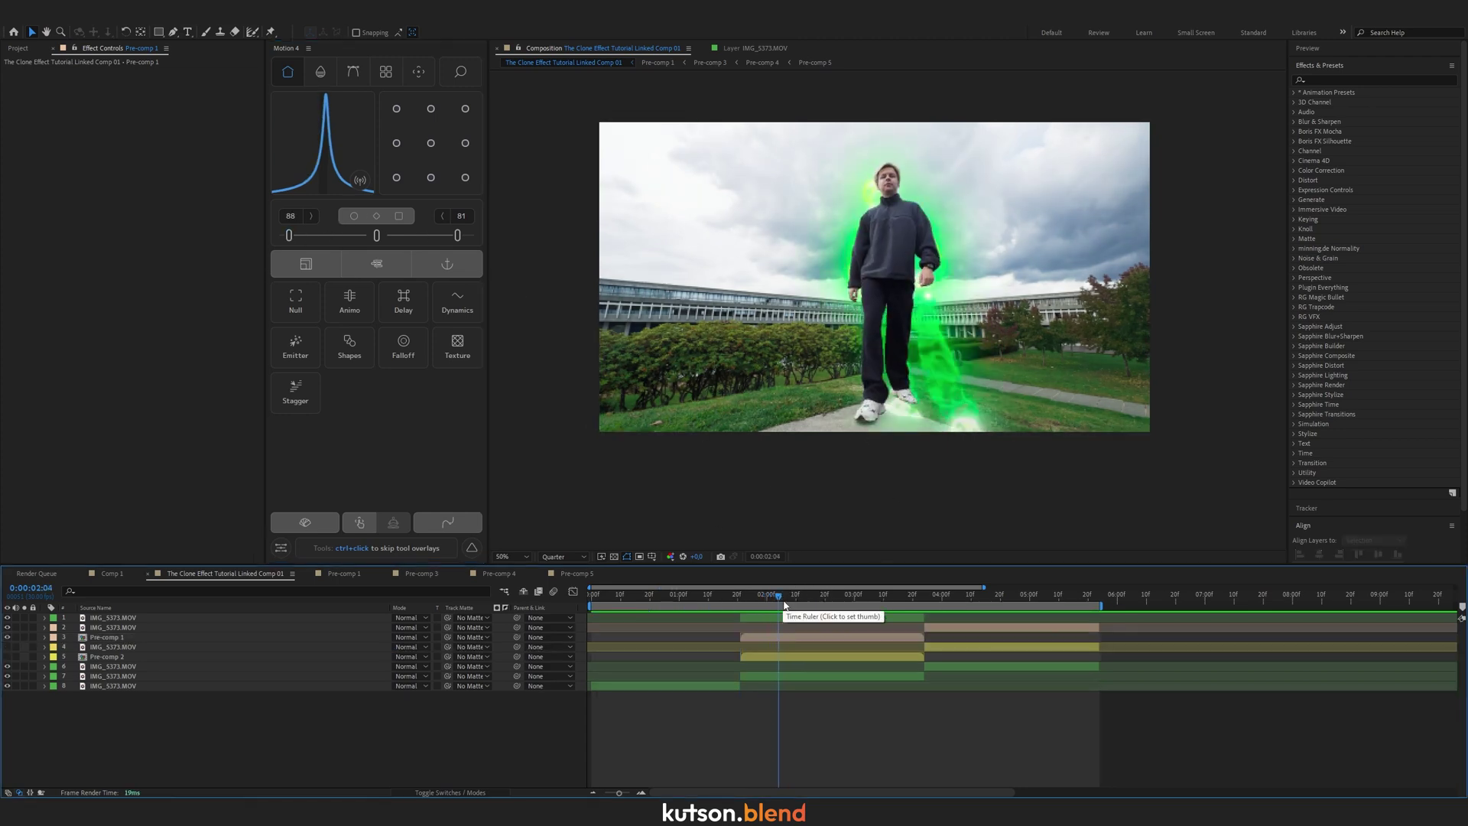
{"action": "left_click", "coordinate": [792, 641]}
{"action": "key", "text": "ctrl+space"}
{"action": "type", "text": "Disto"}
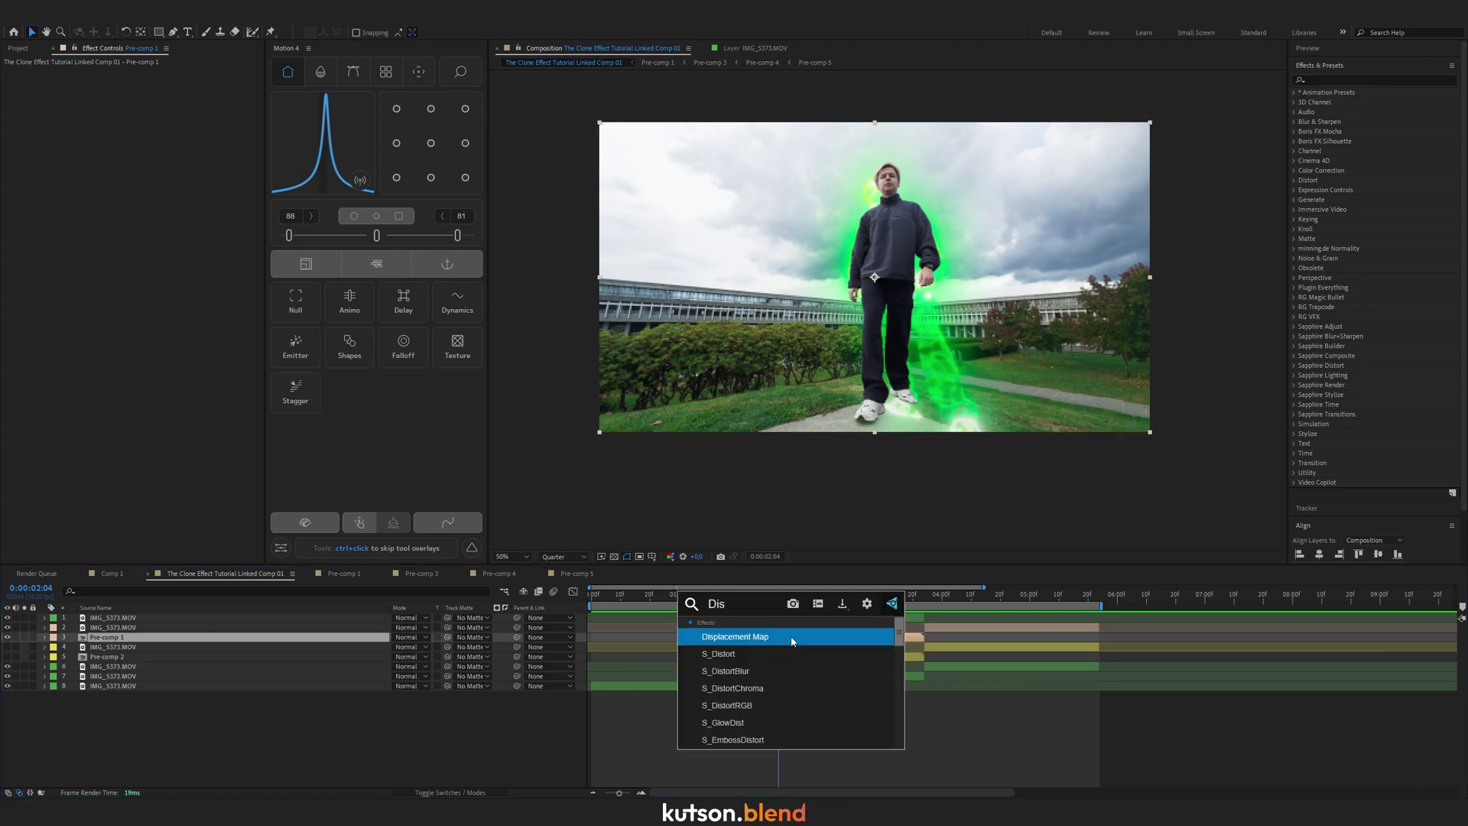
{"action": "key", "text": "Down"}
{"action": "key", "text": "Down"}
{"action": "key", "text": "Return"}
{"action": "key", "text": "ctrl+space"}
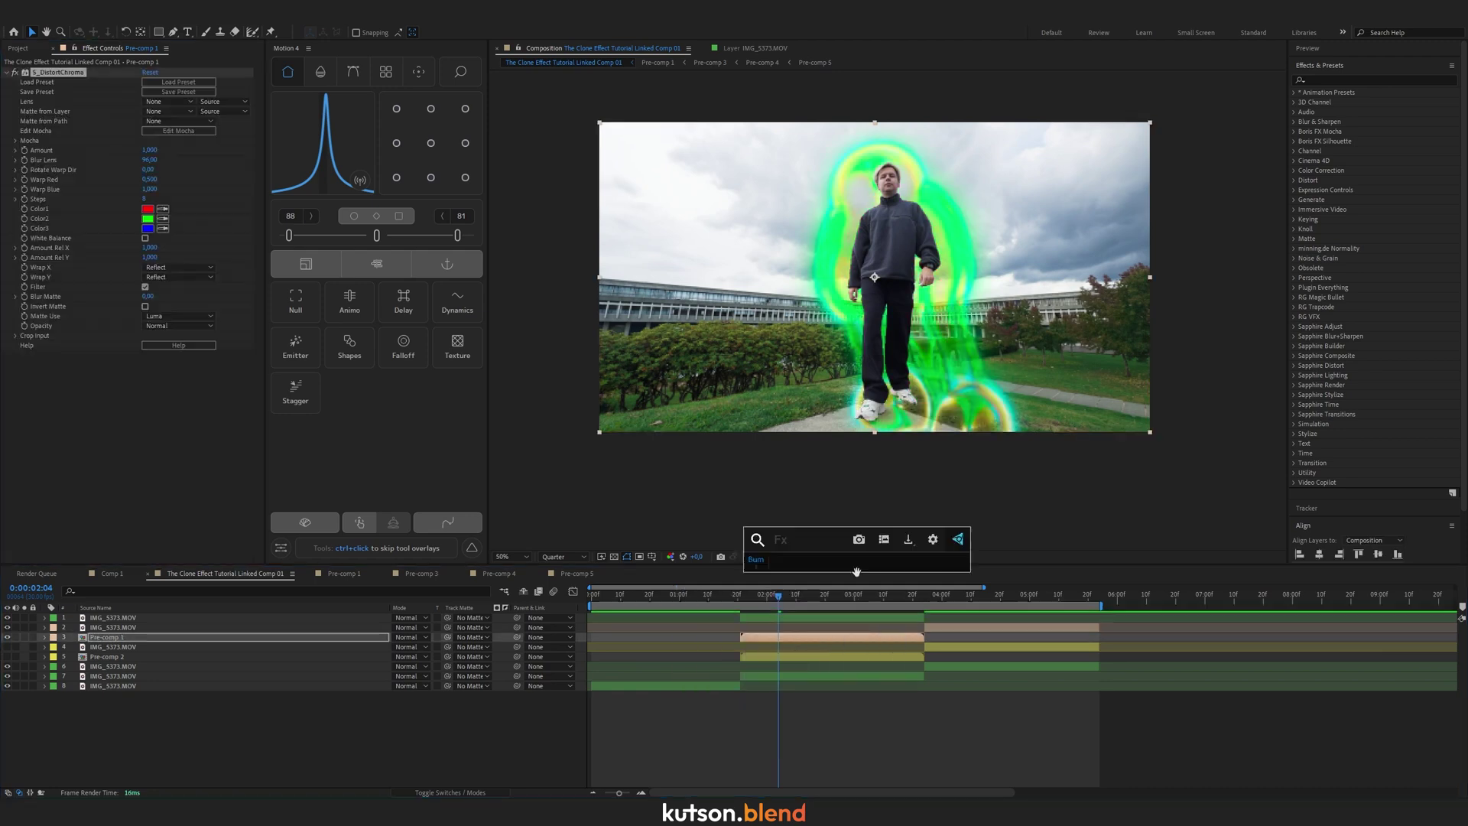
{"action": "type", "text": "Warp Puddle"}
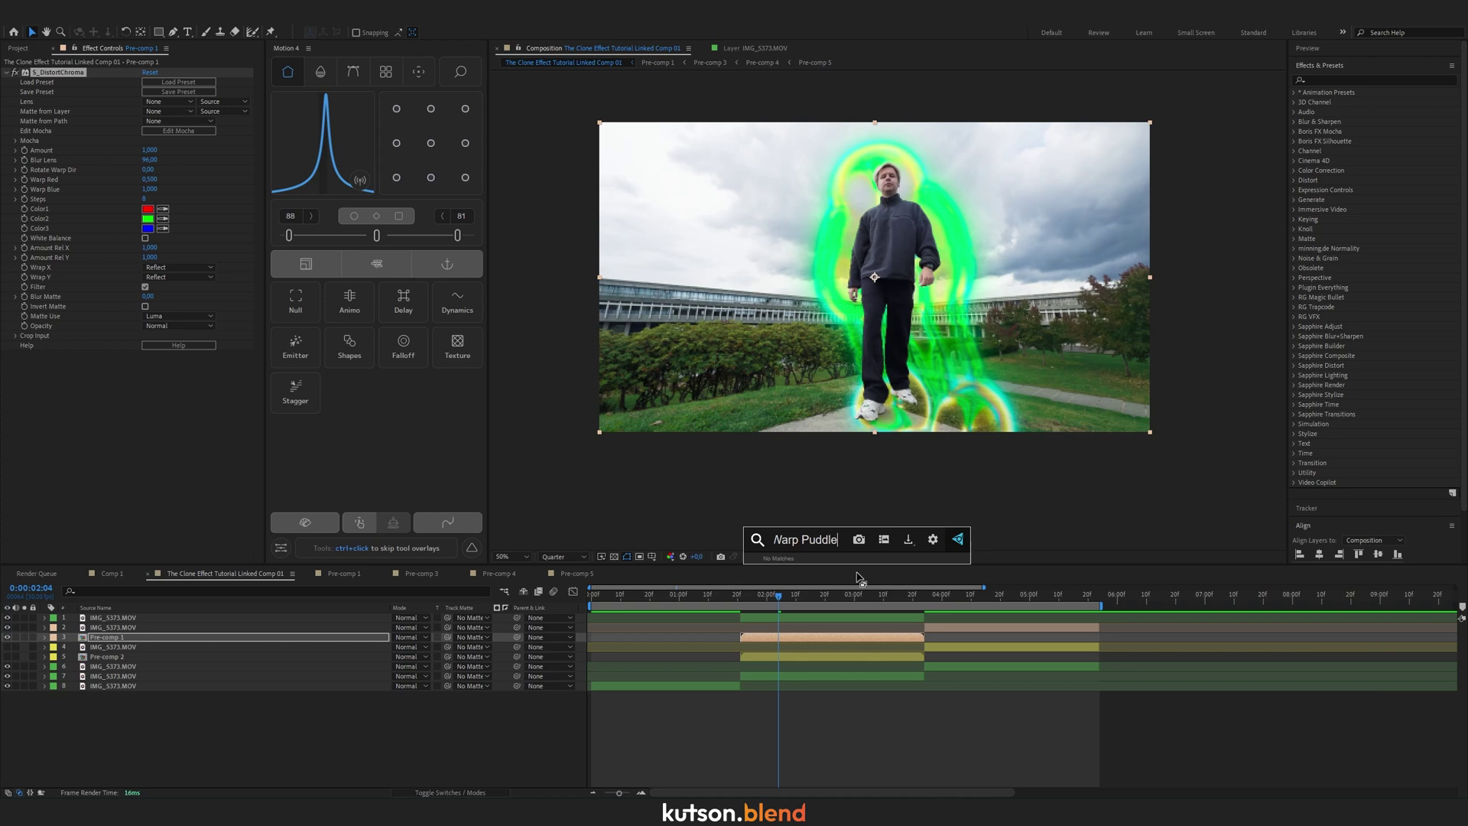
{"action": "key", "text": "Return"}
Lower the Amount of S_DistortChroma on Pre-comp 1 to about 0.09.
{"action": "left_click", "coordinate": [16, 82]}
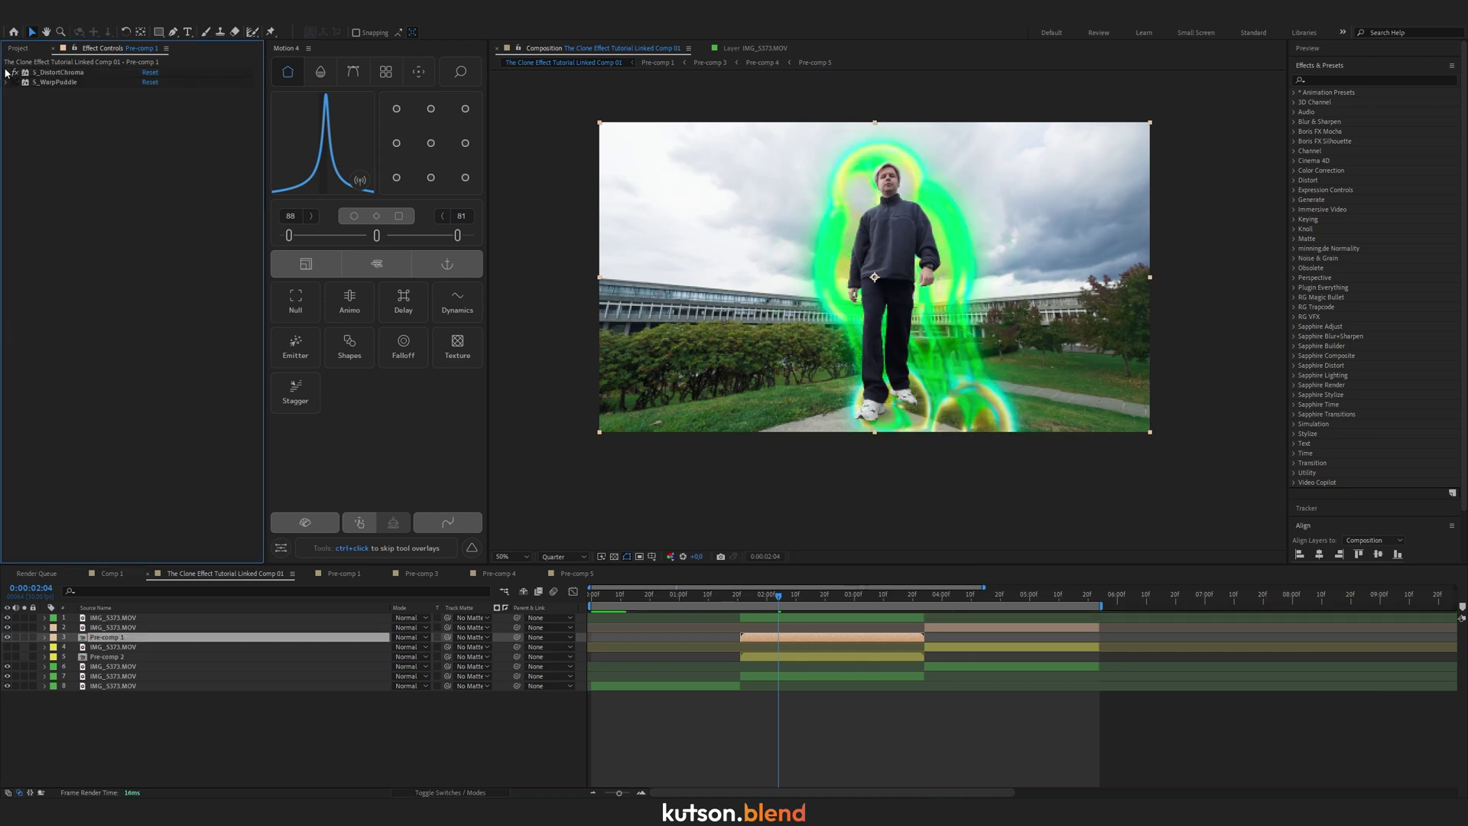
{"action": "left_click", "coordinate": [6, 72]}
{"action": "left_click", "coordinate": [58, 72]}
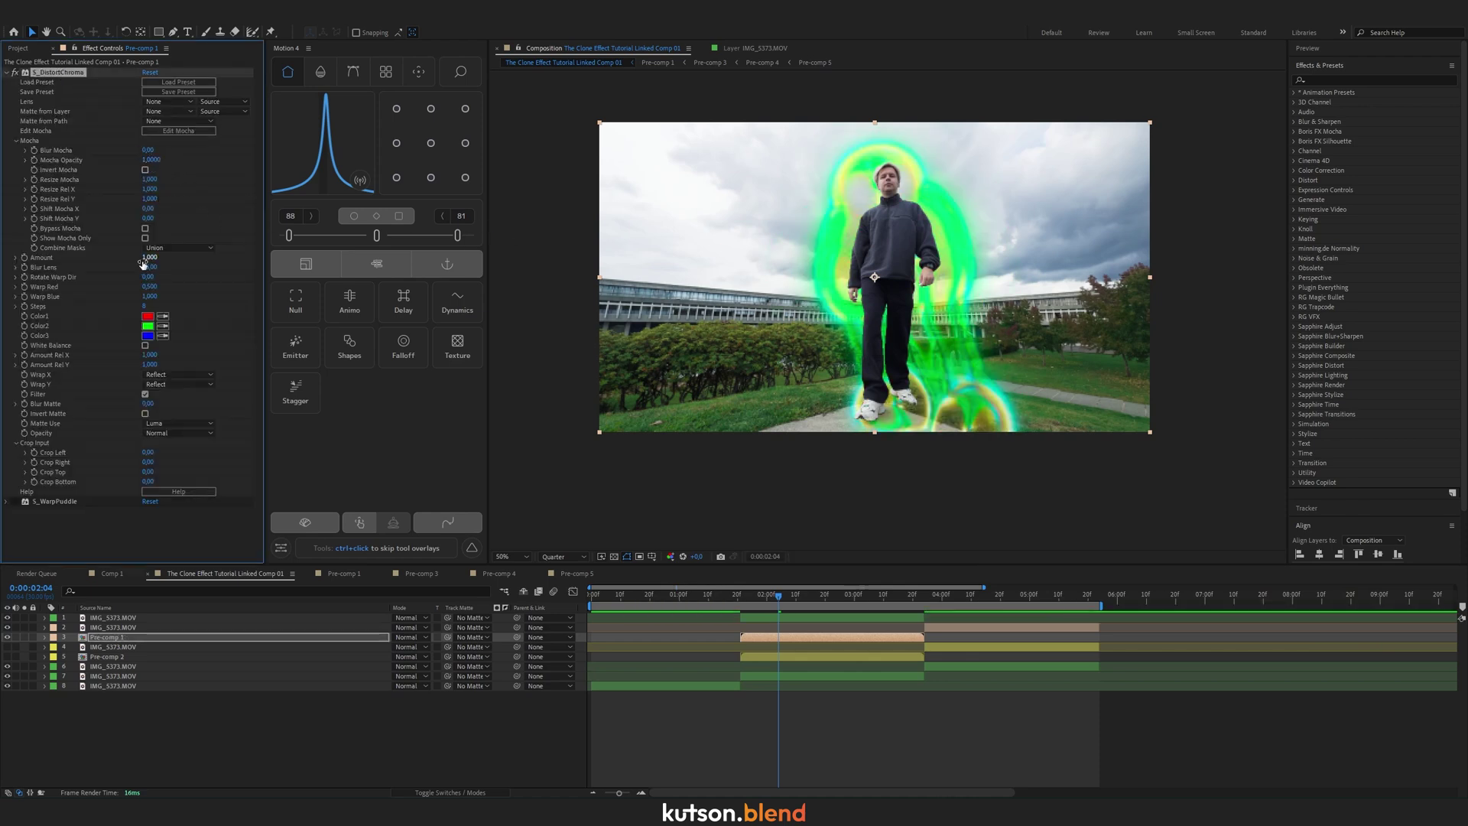
{"action": "mouse_move", "coordinate": [144, 263]}
{"action": "left_mouse_down"}
{"action": "mouse_move", "coordinate": [162, 262]}
{"action": "mouse_move", "coordinate": [137, 259]}
{"action": "left_mouse_up"}
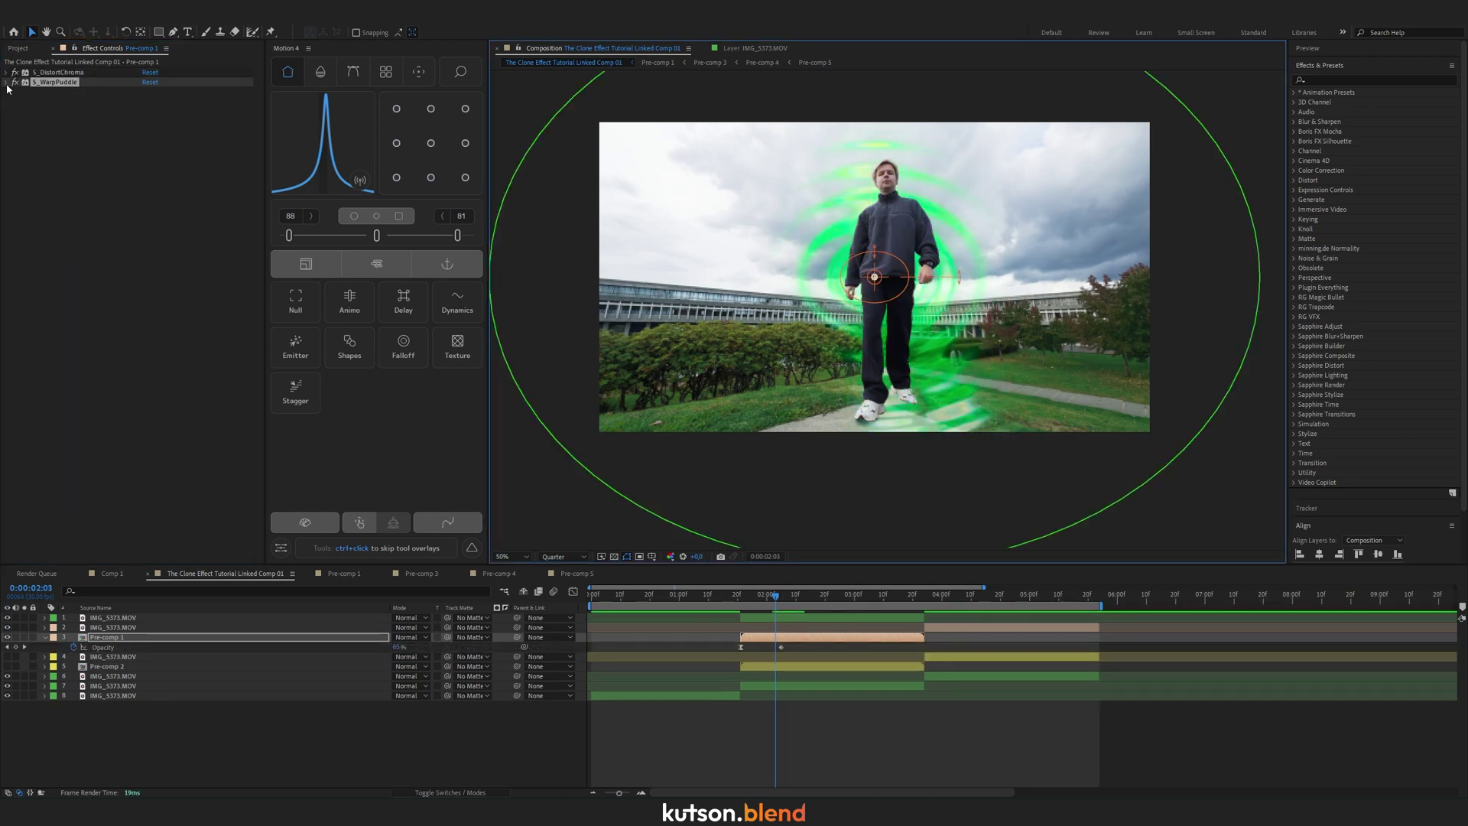
Animate S_WarpPuddle's Mocha Opacity on Pre-comp 1 from 1 at 0:00:01:21 to 0 at 0:00:02:10.
{"action": "left_click", "coordinate": [6, 83]}
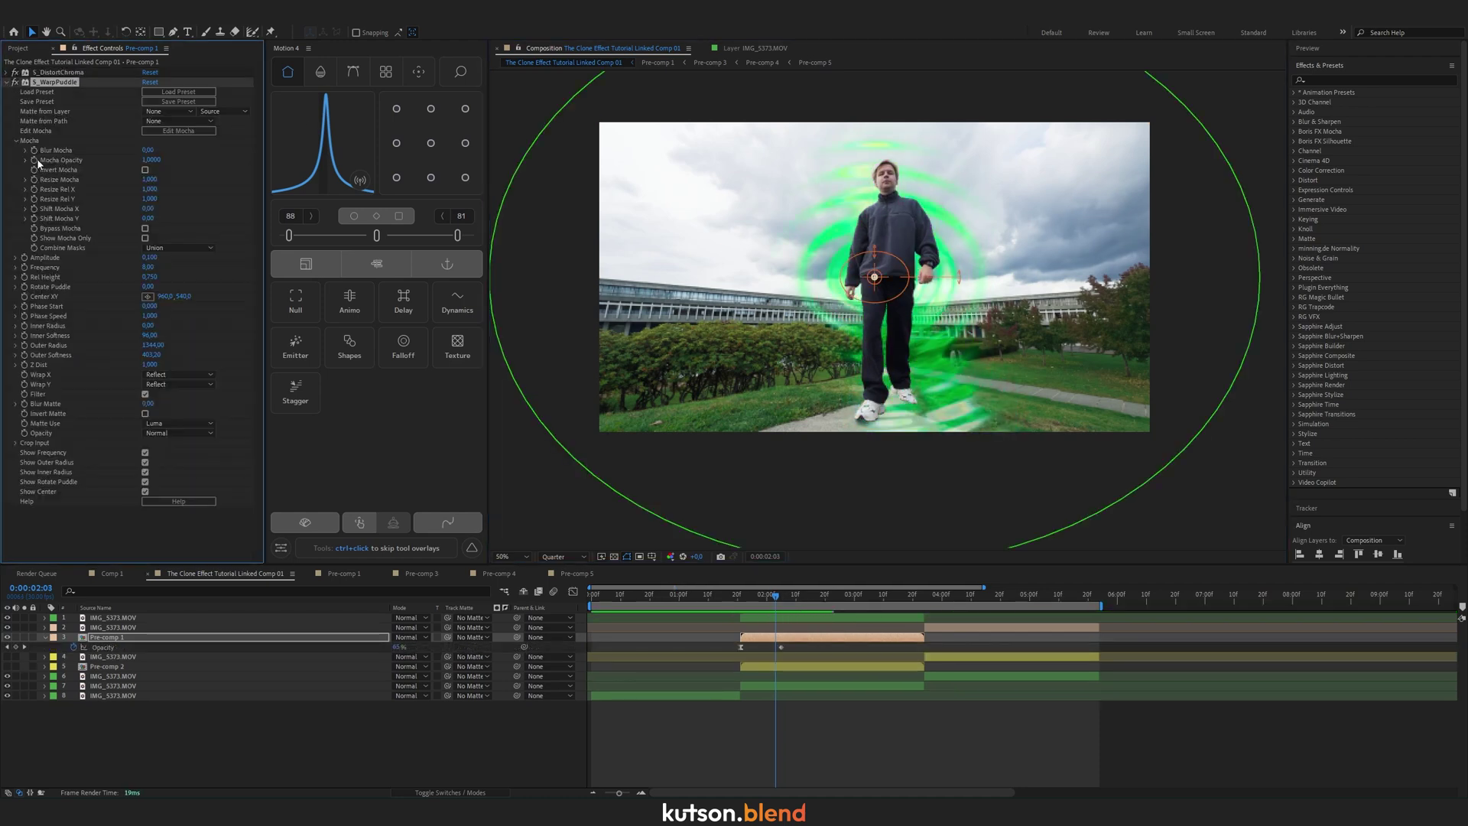
{"action": "left_click_drag", "start_coordinate": [773, 600], "coordinate": [793, 599]}
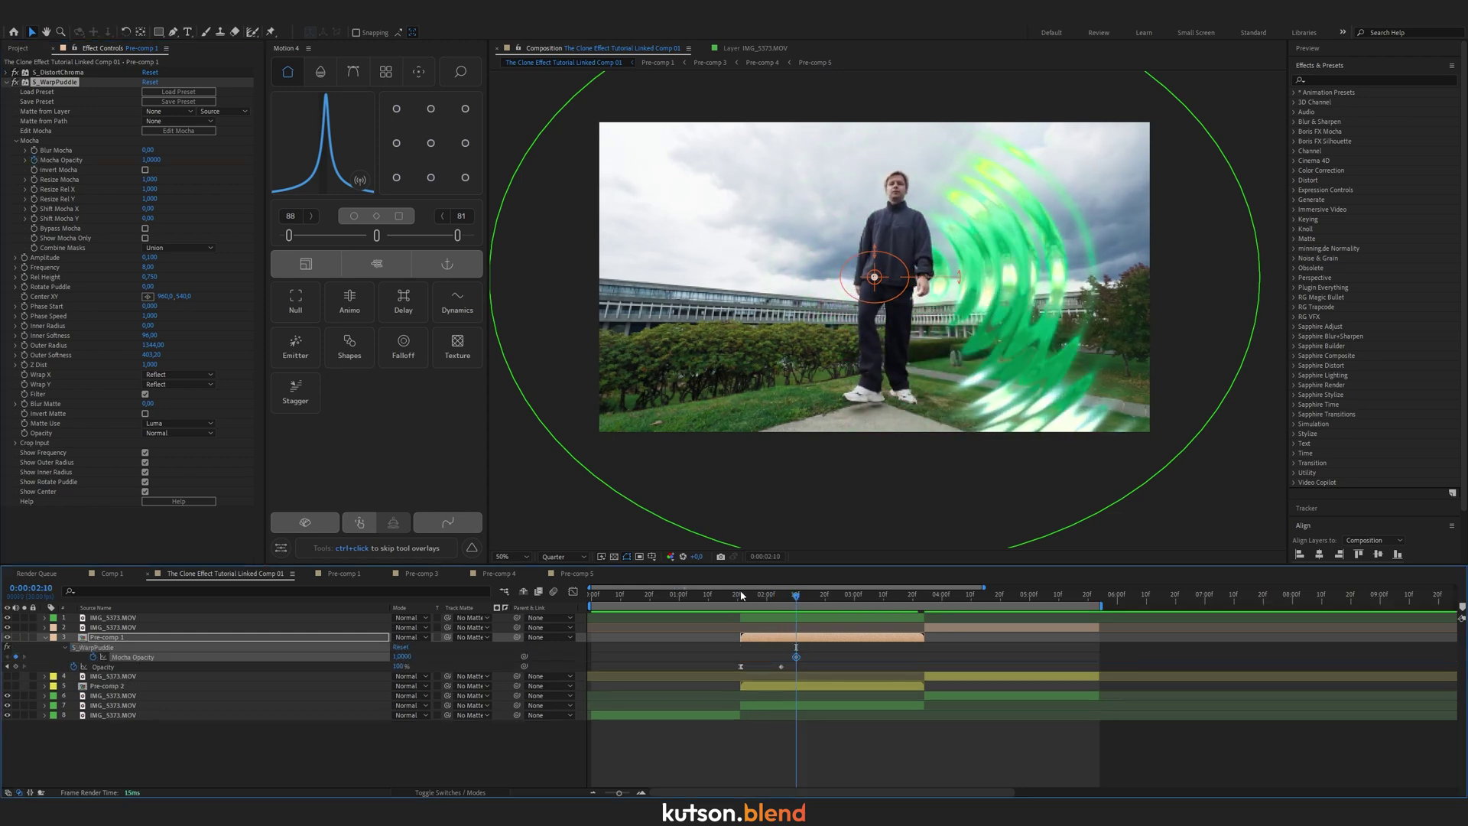
{"action": "left_click", "coordinate": [741, 598]}
{"action": "left_click", "coordinate": [796, 597]}
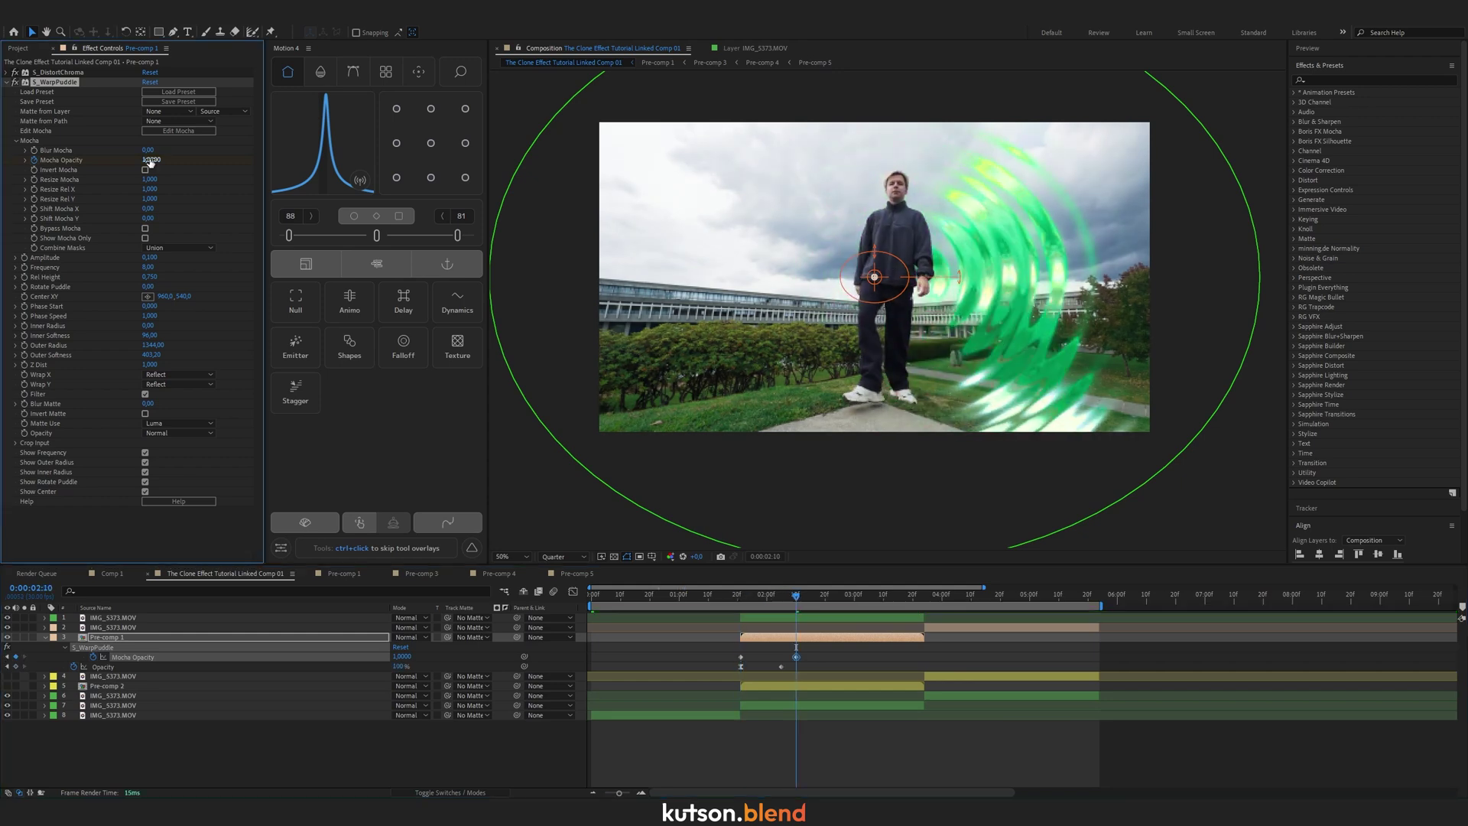
{"action": "type", "text": "0"}
{"action": "key", "text": "Return"}
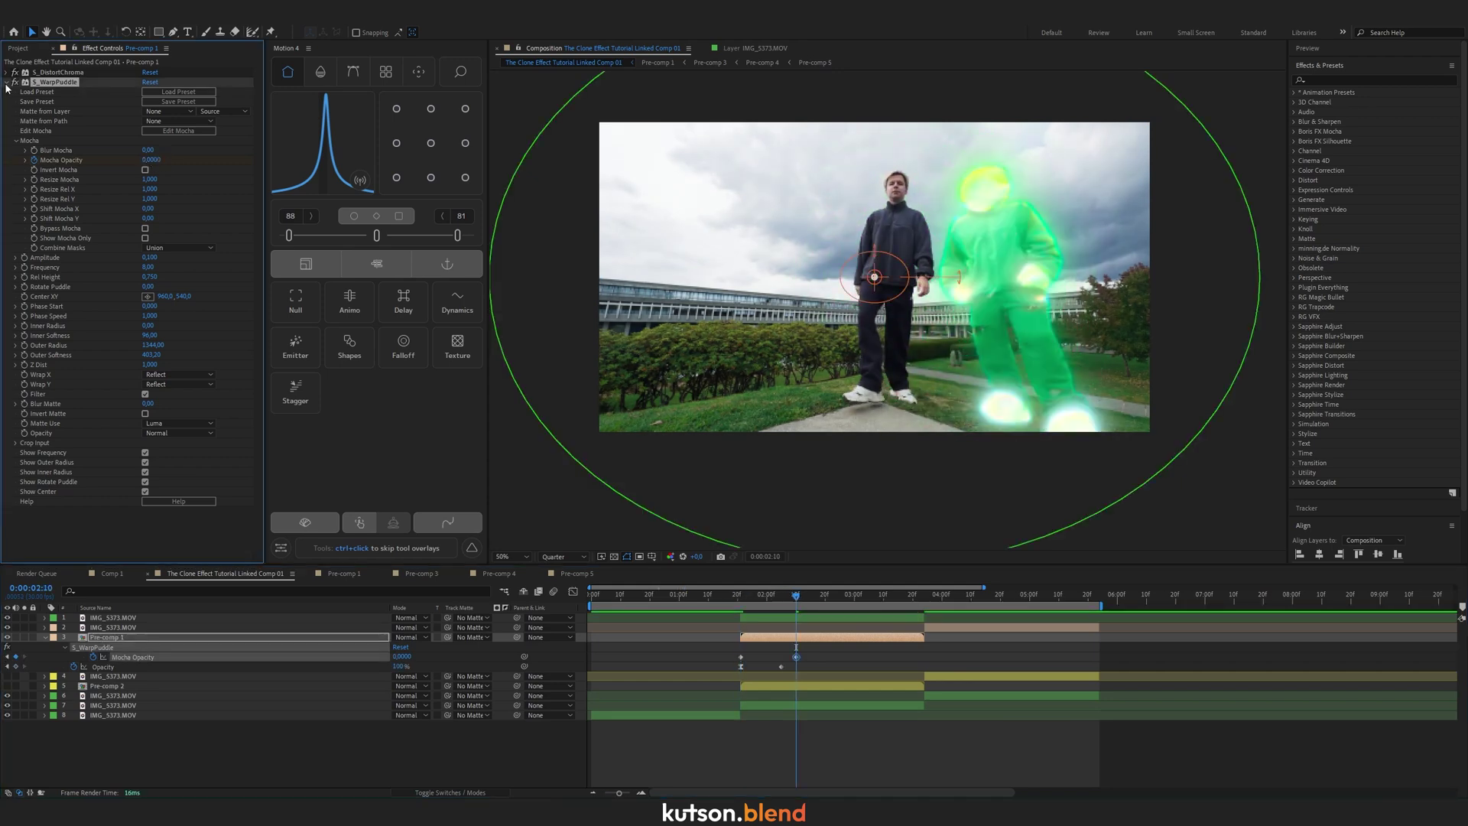
Animate S_DistortChroma's Mocha Opacity from 1 at 0:00:01:21 to 0 at 0:00:02:10, ease both effects' keyframes at 87, and preview the result.
{"action": "left_click", "coordinate": [7, 82]}
{"action": "left_click", "coordinate": [7, 72]}
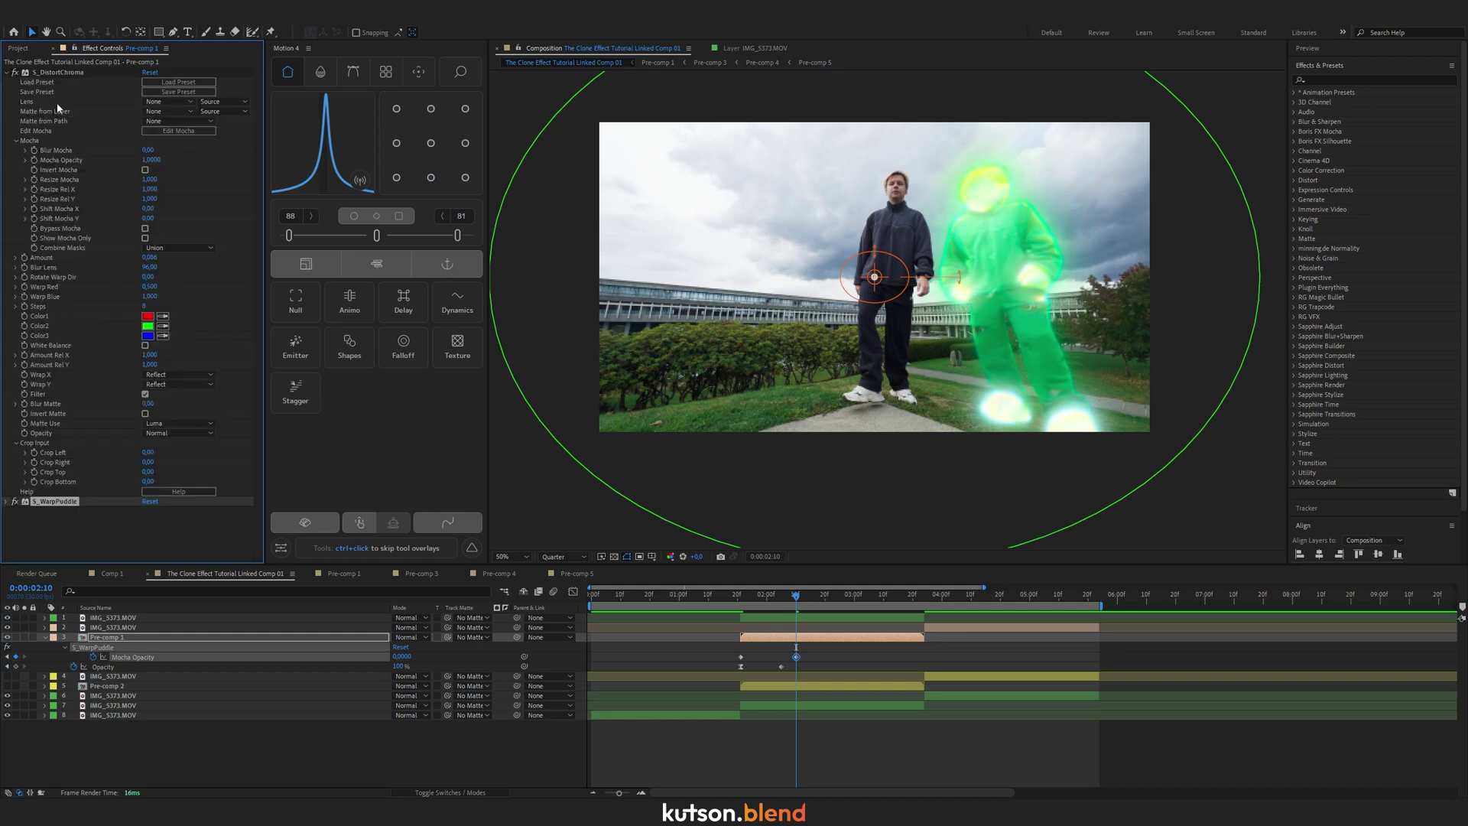
{"action": "left_click", "coordinate": [34, 160]}
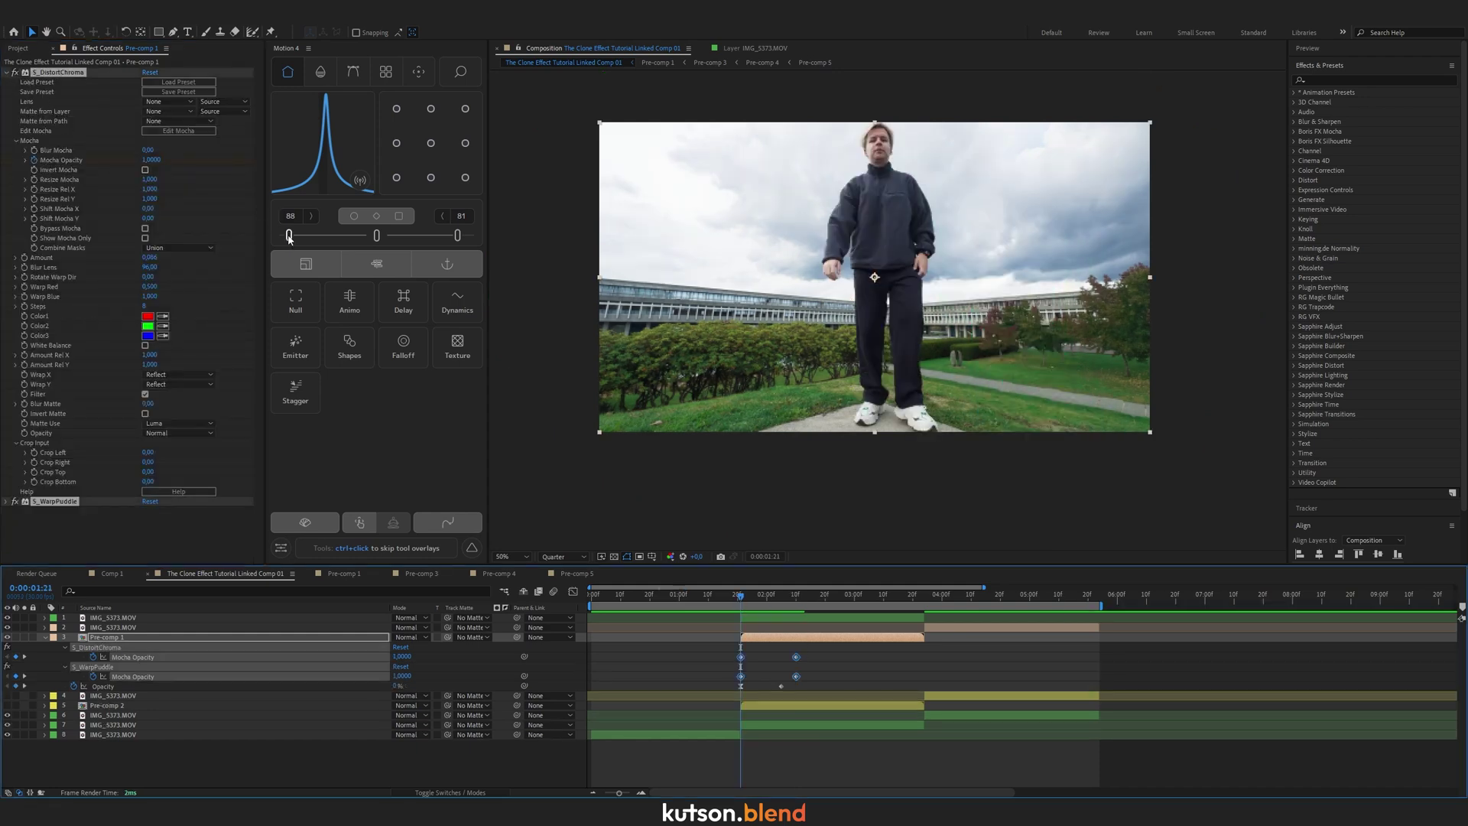
{"action": "left_click_drag", "start_coordinate": [288, 236], "coordinate": [290, 237]}
{"action": "left_click", "coordinate": [901, 688]}
{"action": "key", "text": "space"}
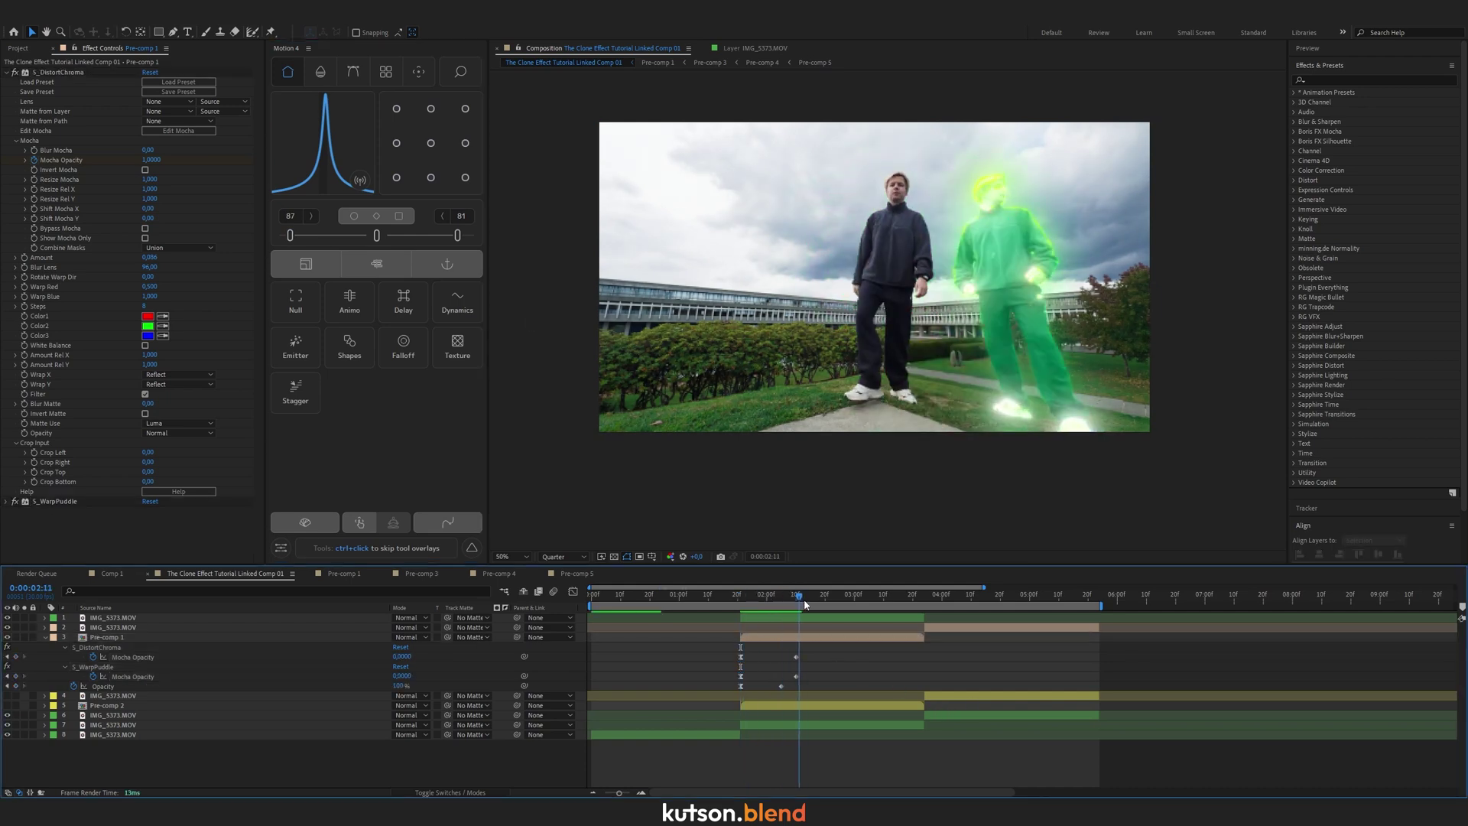
{"action": "key", "text": "space"}
Add the Deep Glow effect to Pre-comp 1 in the main composition.
{"action": "left_click", "coordinate": [803, 637]}
{"action": "key", "text": "ctrl+space"}
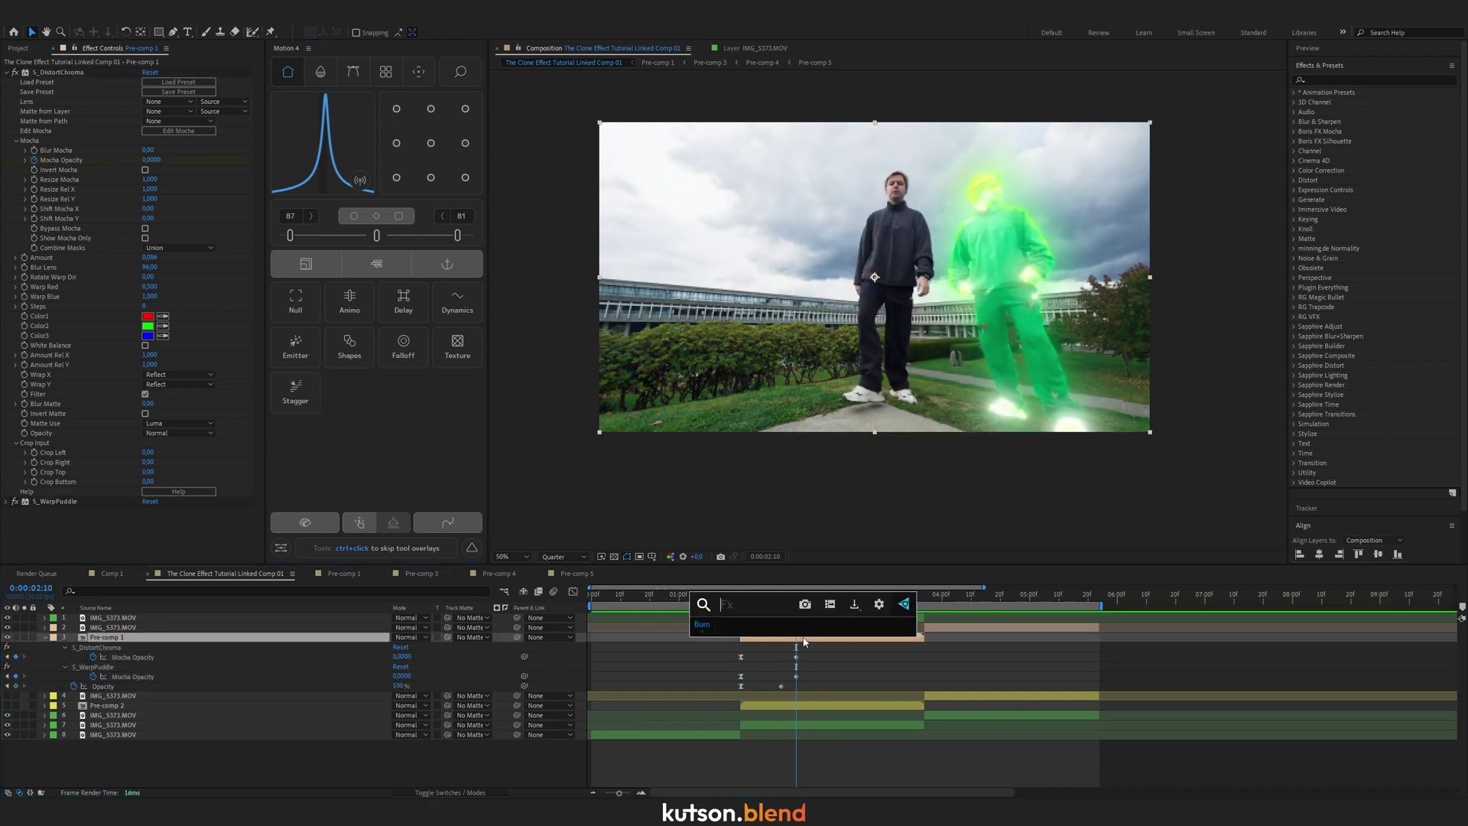
{"action": "type", "text": "d"}
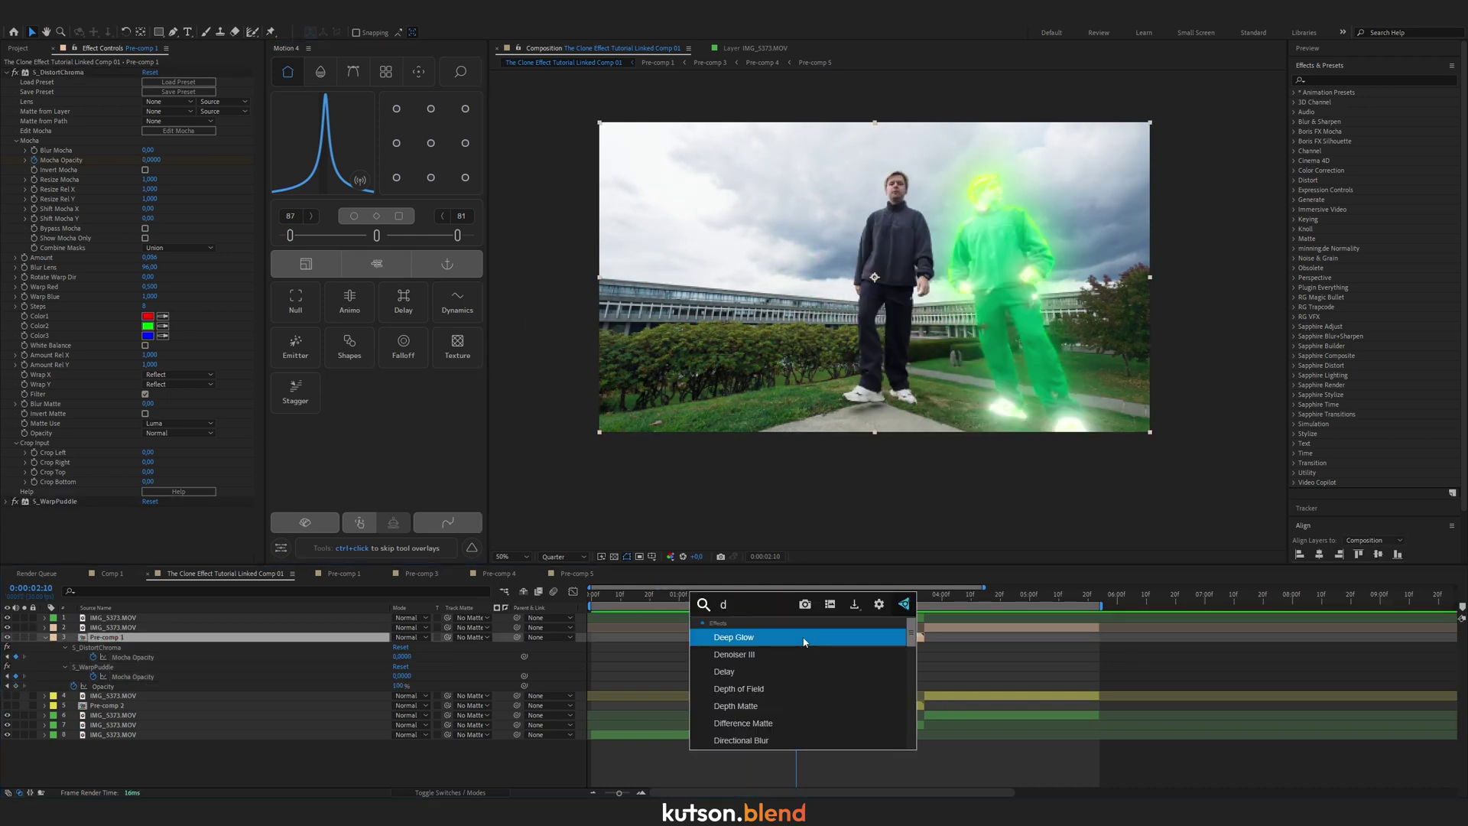
{"action": "left_click", "coordinate": [803, 637]}
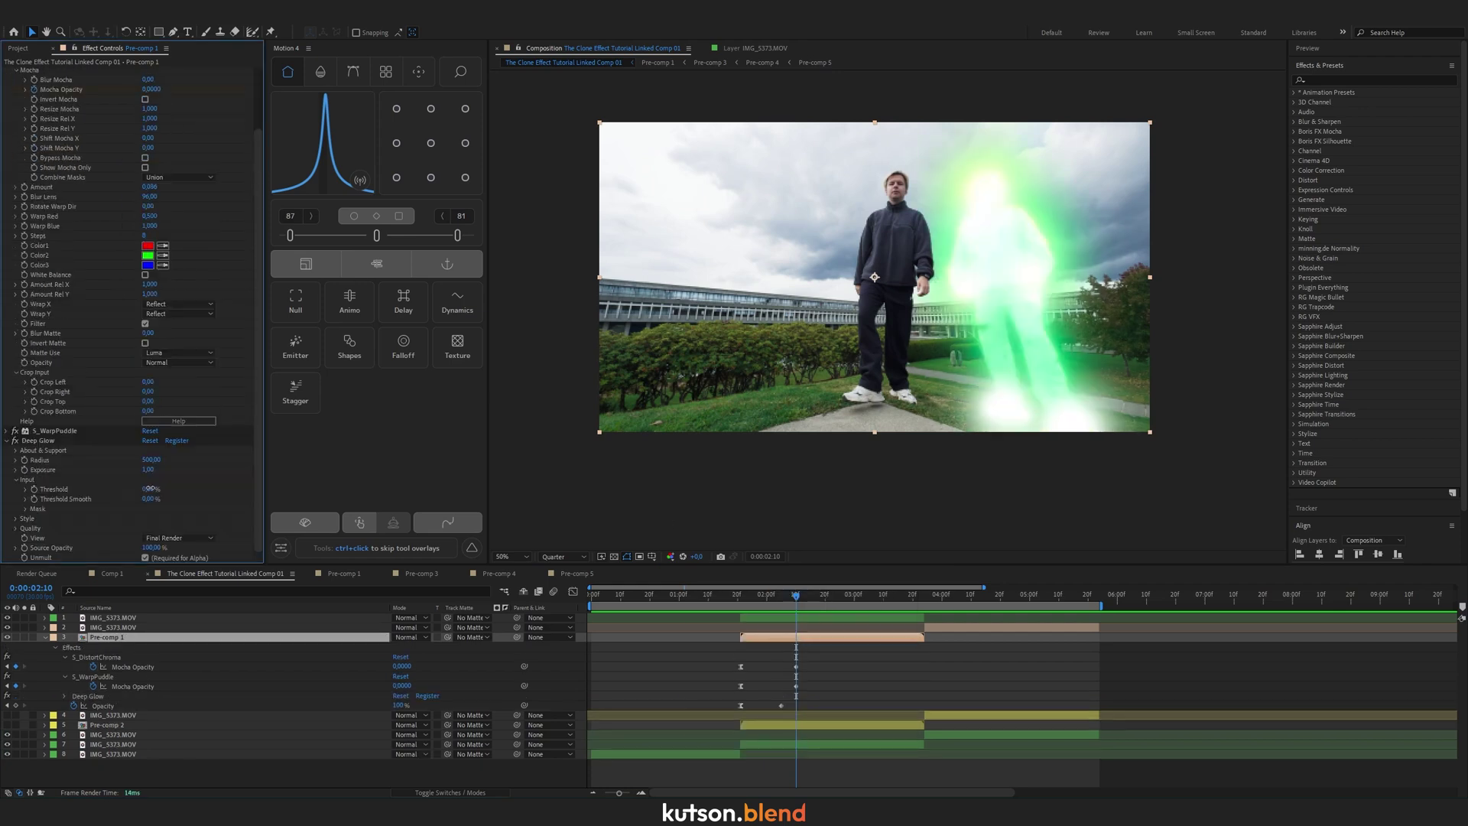
Raise Deep Glow's Threshold on Pre-comp 1, keyframe its Exposure at 1 at 0:00:01:21, and preview the glow.
{"action": "left_click_drag", "start_coordinate": [148, 489], "coordinate": [195, 492]}
{"action": "left_click", "coordinate": [16, 480]}
{"action": "left_click", "coordinate": [740, 599]}
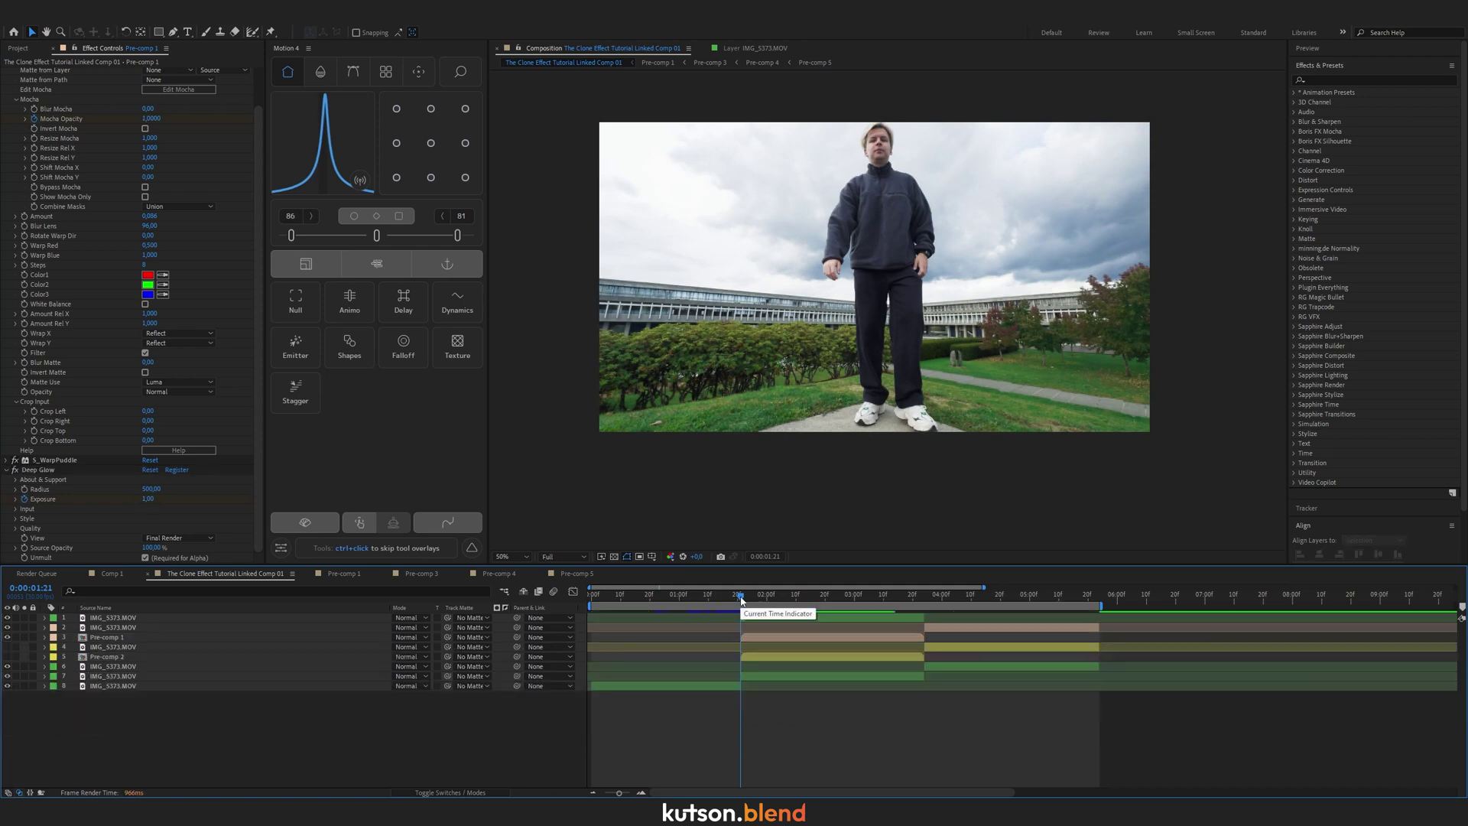
{"action": "key", "text": "space"}
{"action": "left_click", "coordinate": [868, 410]}
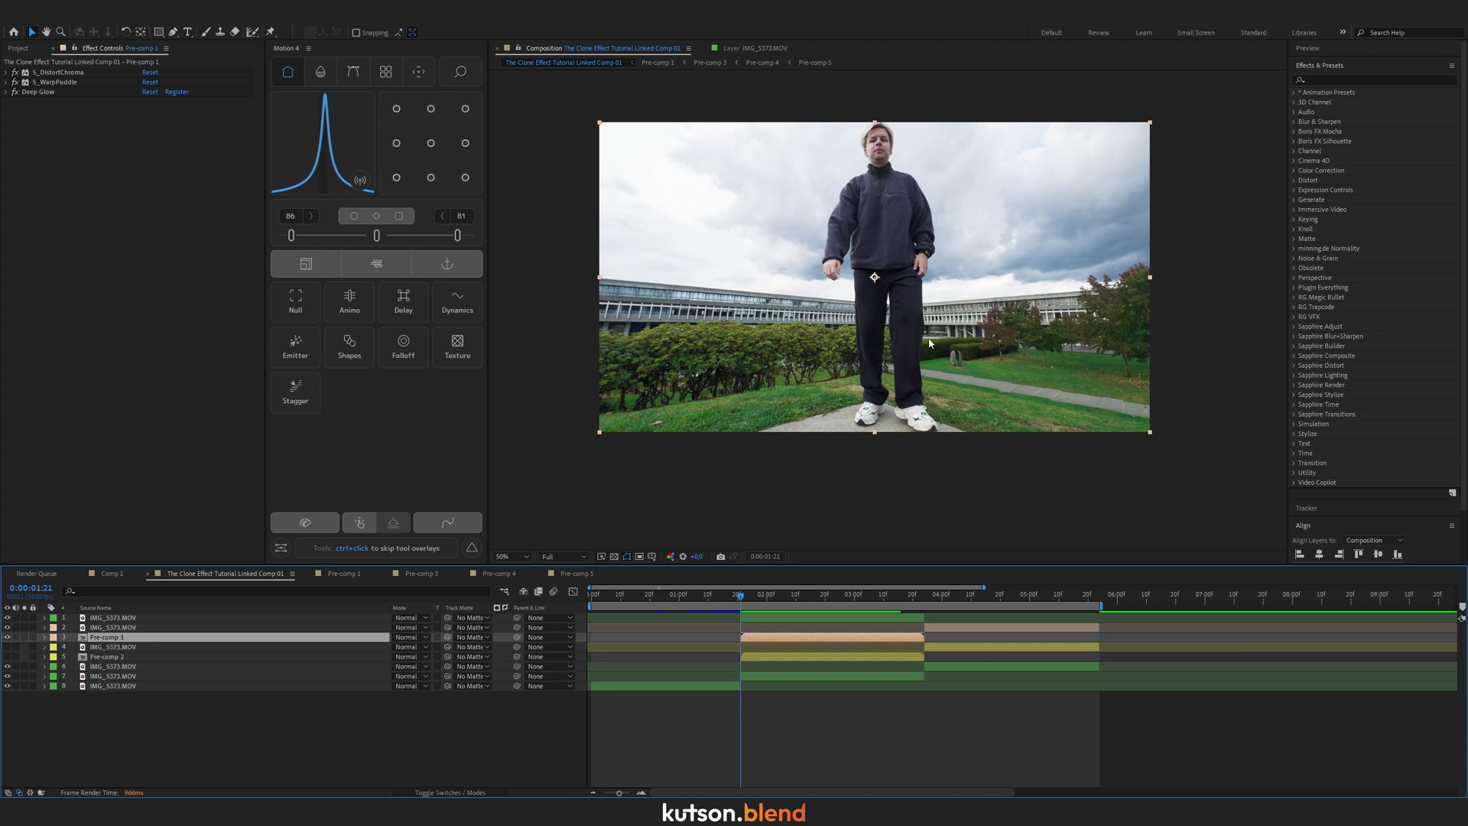
{"action": "left_click_drag", "start_coordinate": [740, 601], "coordinate": [788, 600]}
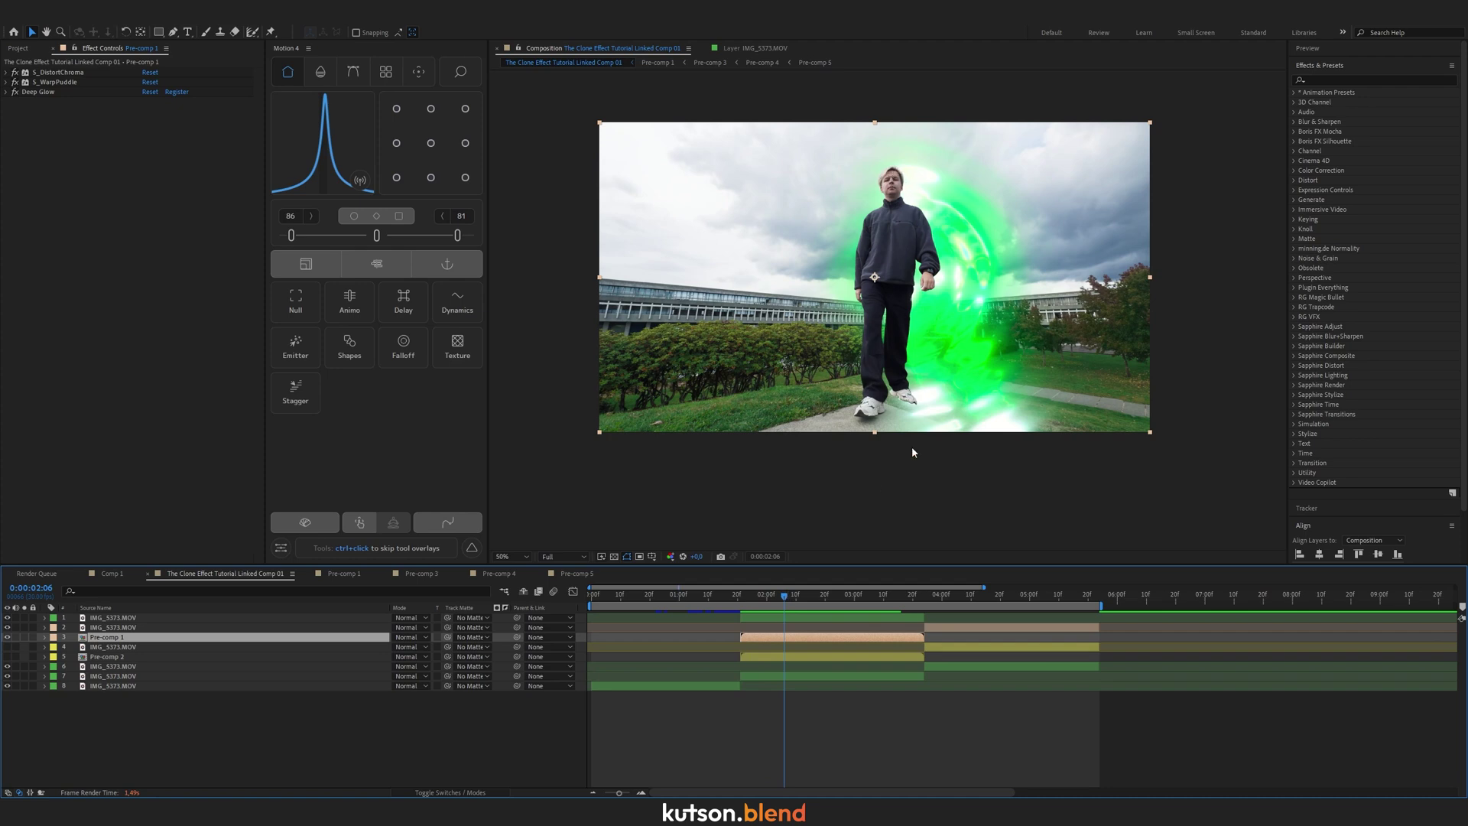
{"action": "left_click_drag", "start_coordinate": [788, 599], "coordinate": [766, 599]}
Duplicate the top IMG_5373.MOV layer, pre-compose the lower copy as IMG_5373.MOV Comp 1, and open that composition.
{"action": "left_click", "coordinate": [804, 617]}
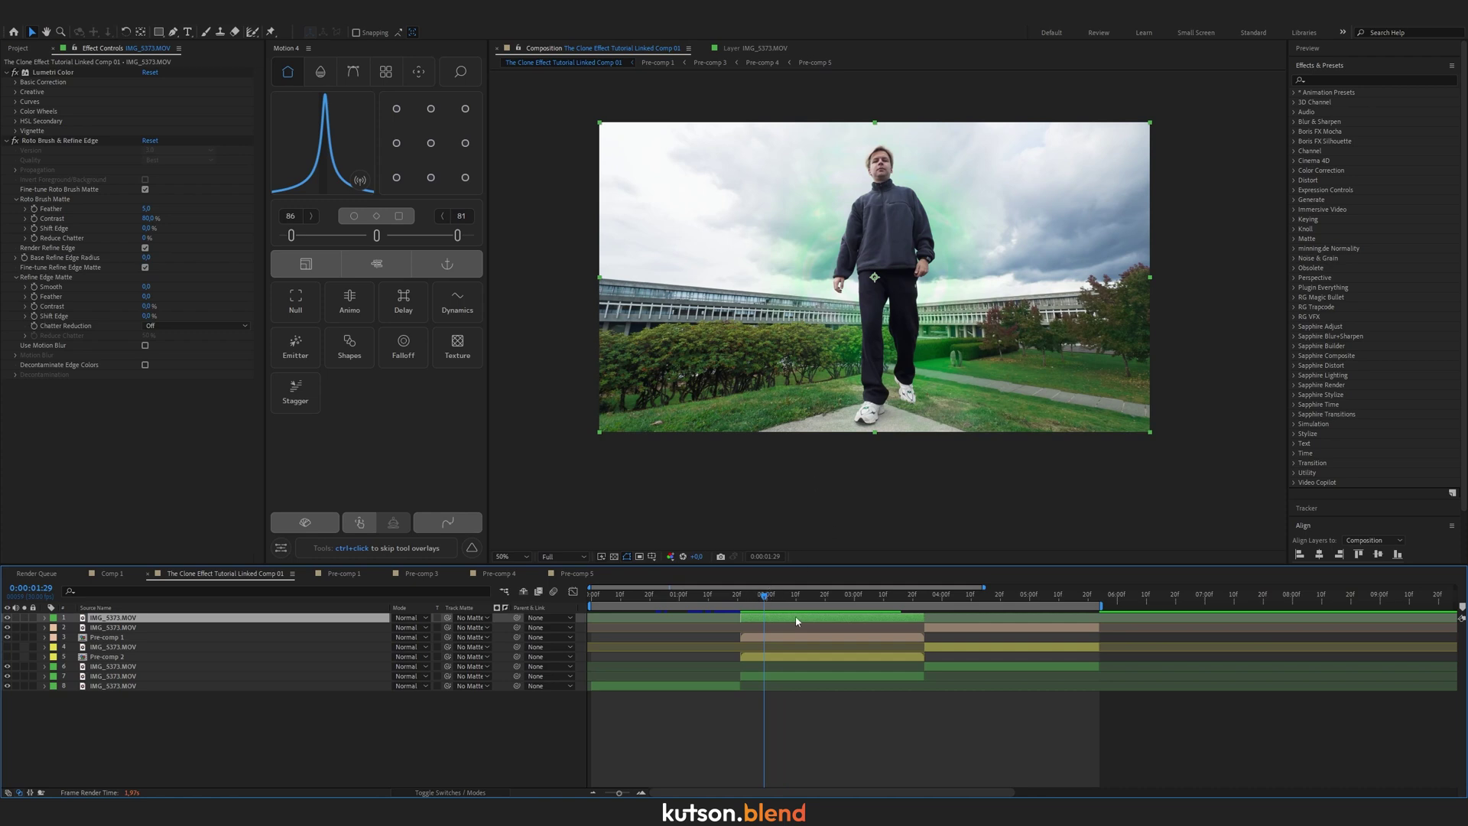
{"action": "key", "text": "ctrl+d"}
{"action": "left_click", "coordinate": [775, 625]}
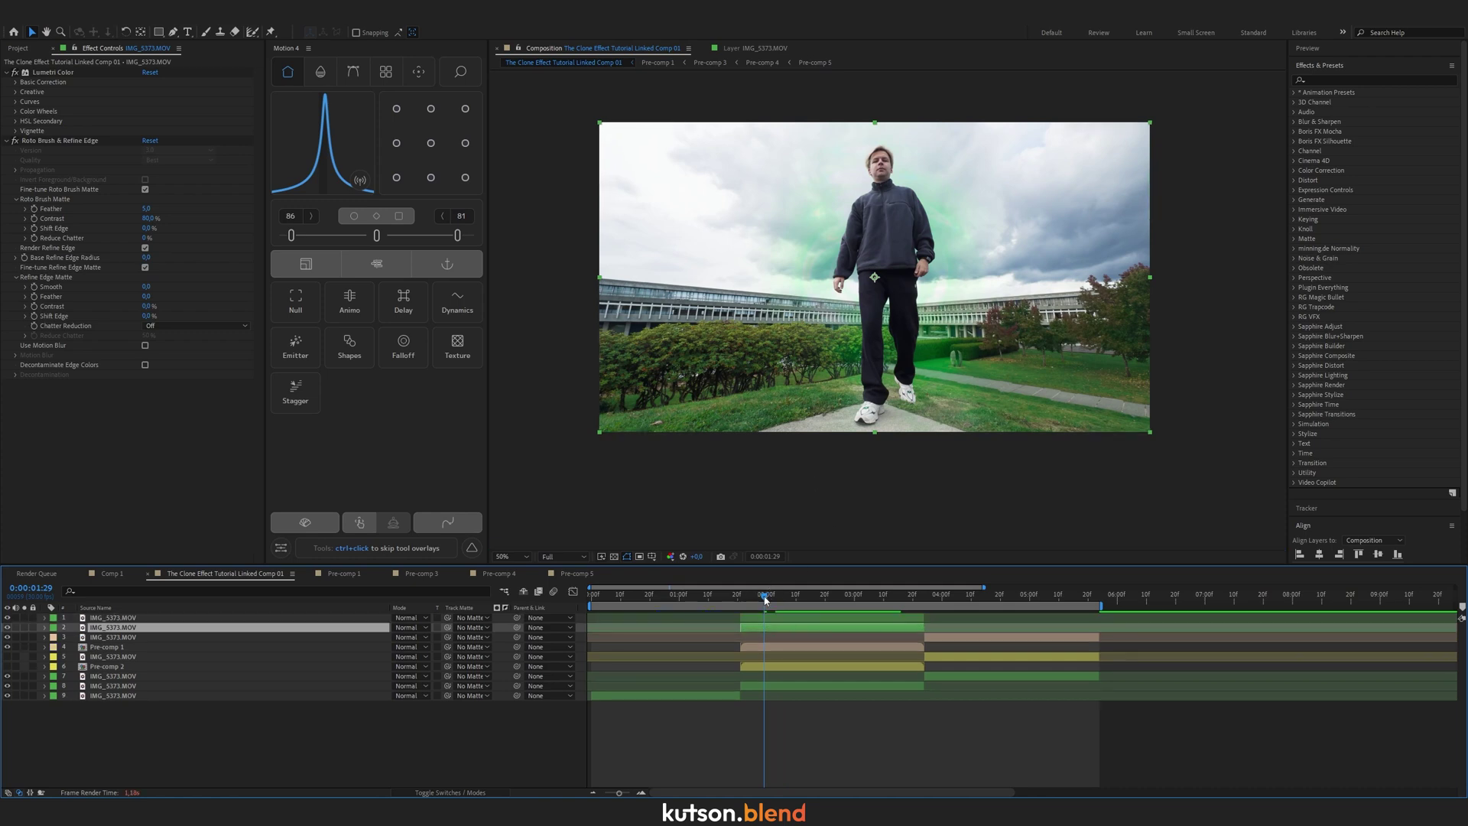
{"action": "mouse_move", "coordinate": [767, 599]}
{"action": "left_mouse_down"}
{"action": "mouse_move", "coordinate": [782, 600]}
{"action": "mouse_move", "coordinate": [740, 597]}
{"action": "left_mouse_up"}
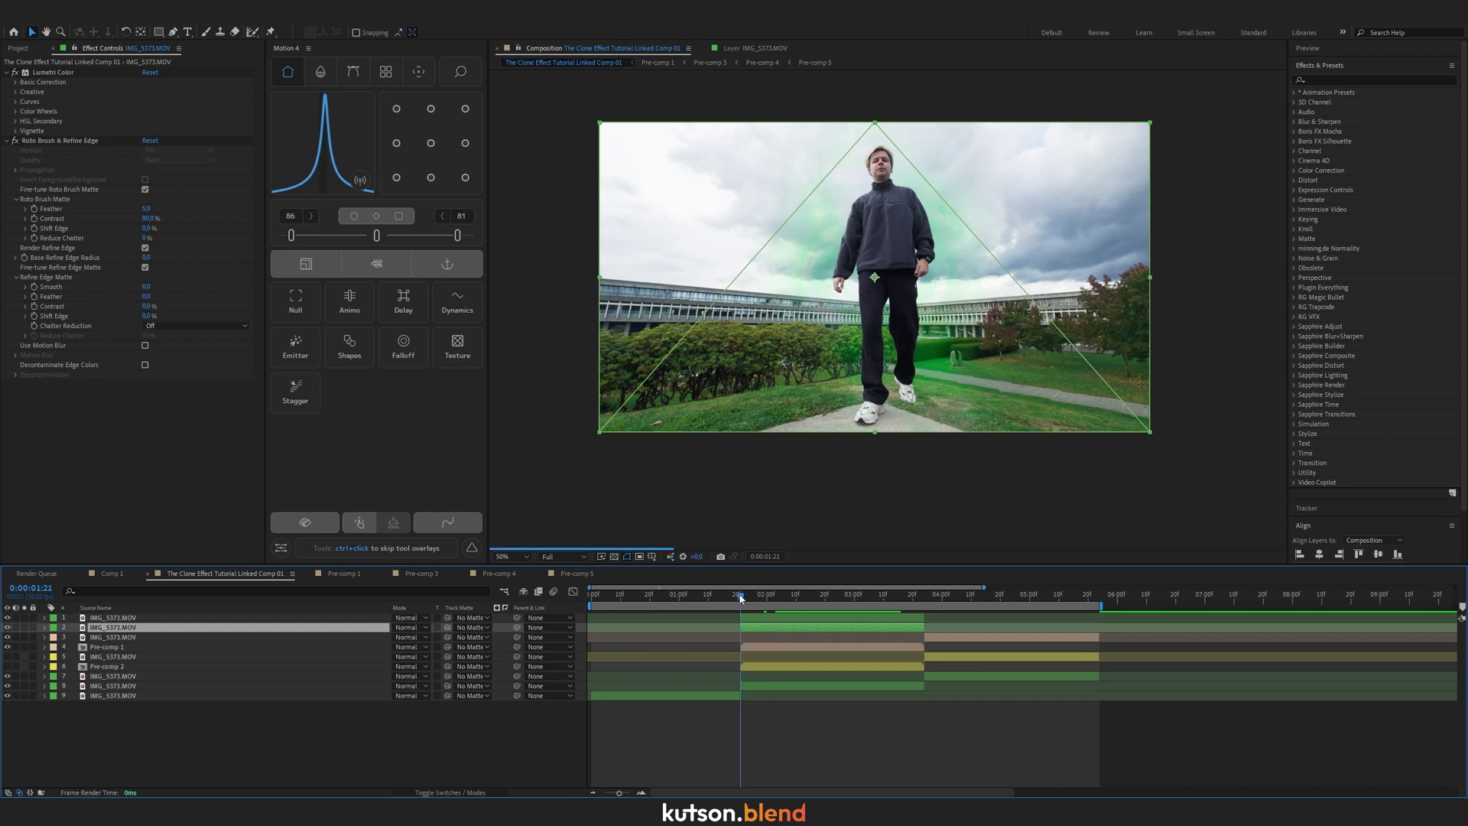
{"action": "key", "text": "ctrl+shift+c"}
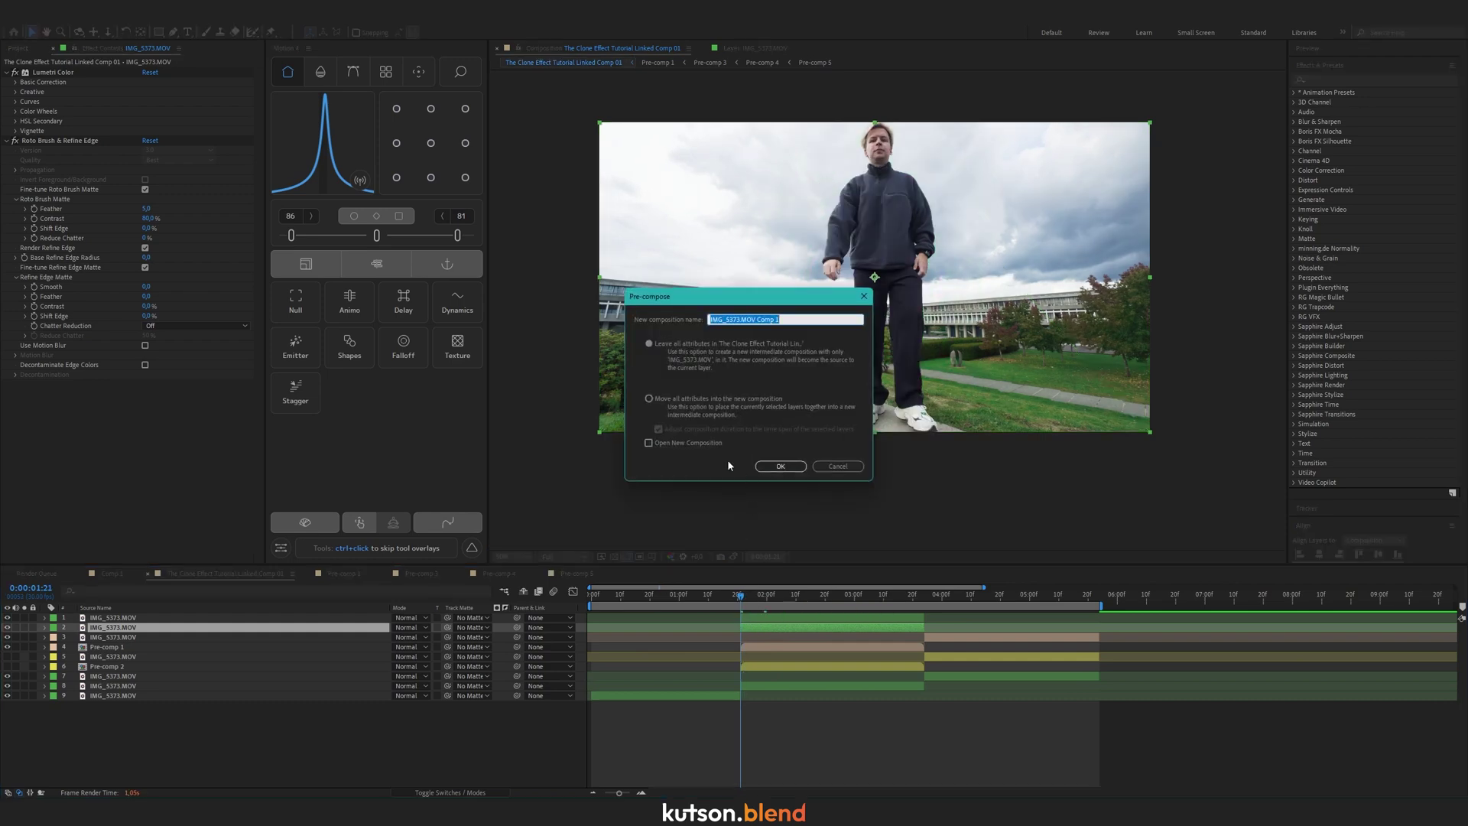
{"action": "double_click", "coordinate": [773, 628]}
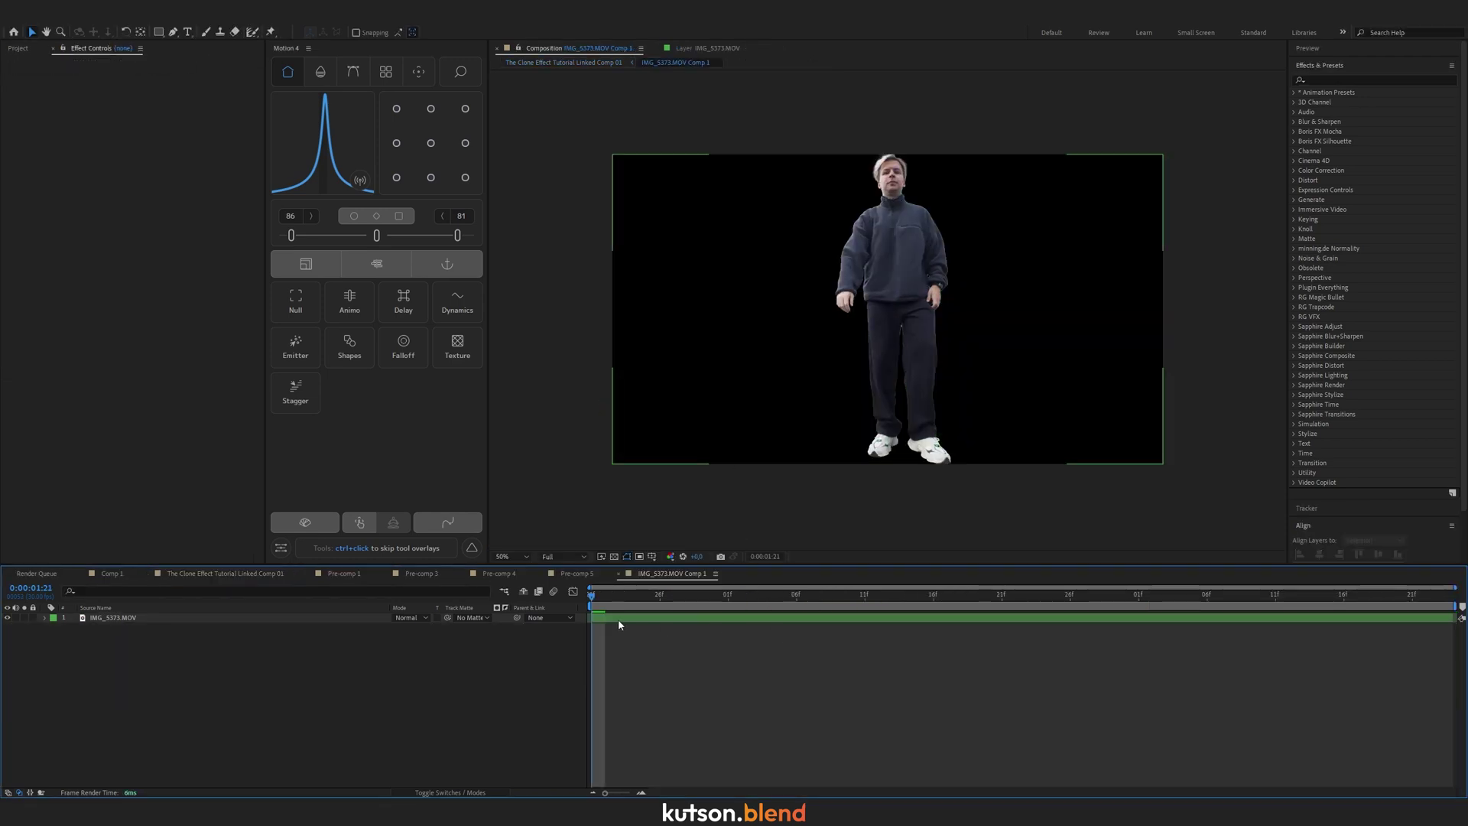
Add S_EdgeDetect to the IMG_5373.MOV layer with Effect set to Mono Edges and Threshold about 0.43.
{"action": "left_click", "coordinate": [621, 618]}
{"action": "key", "text": "ctrl+space"}
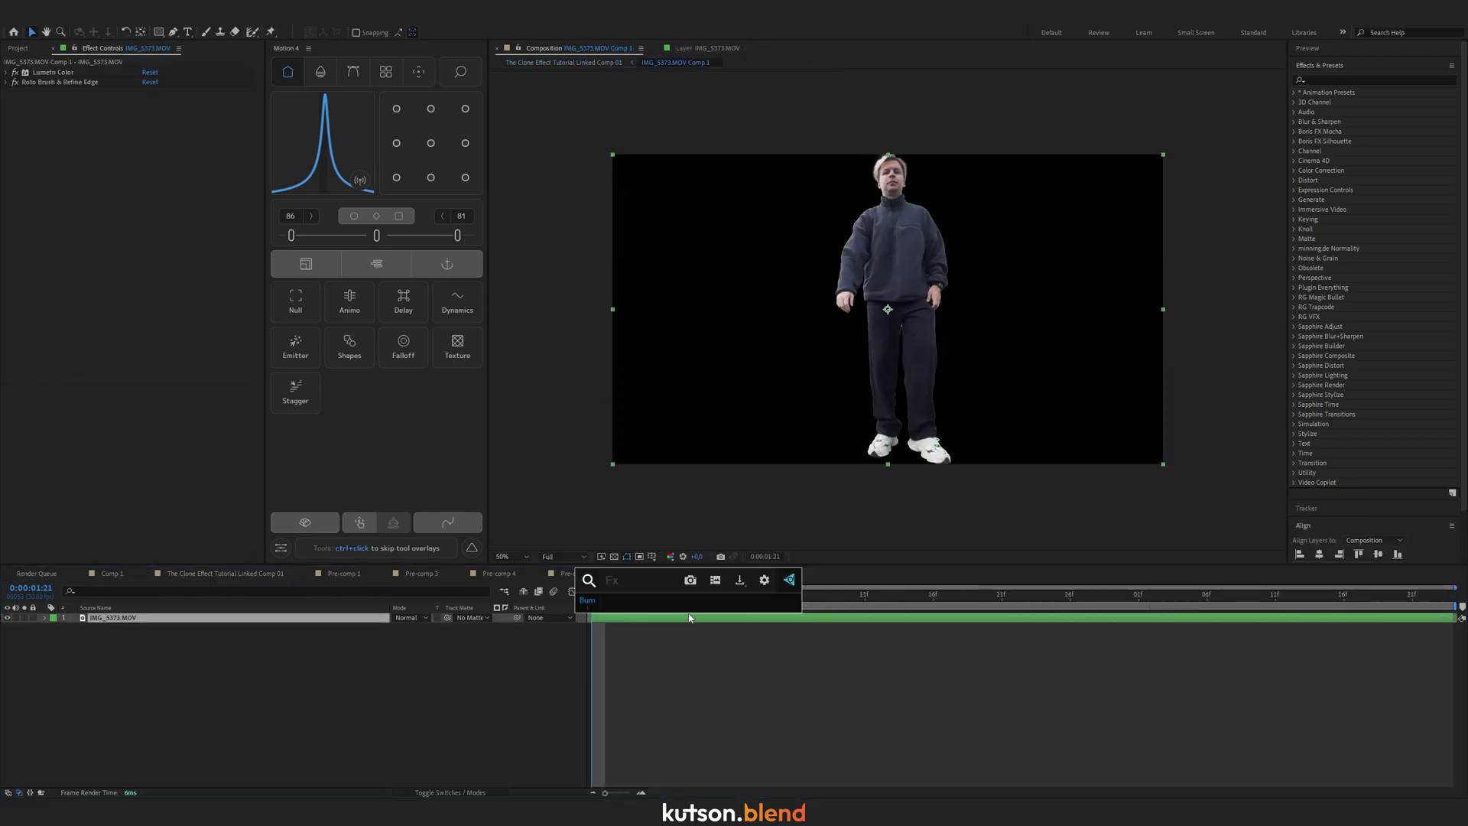
{"action": "type", "text": "Edge"}
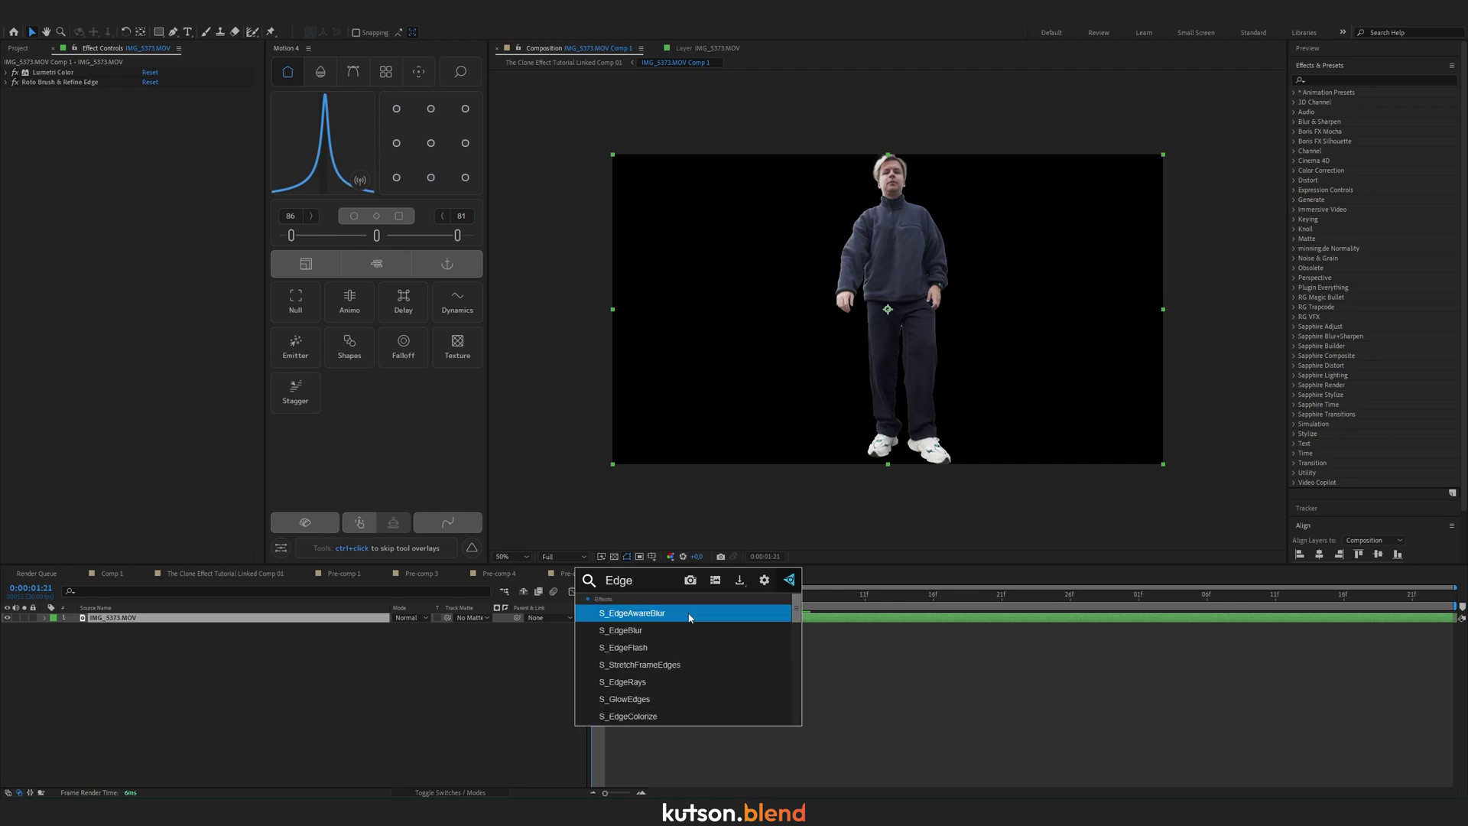
{"action": "type", "text": "d"}
{"action": "key", "text": "Return"}
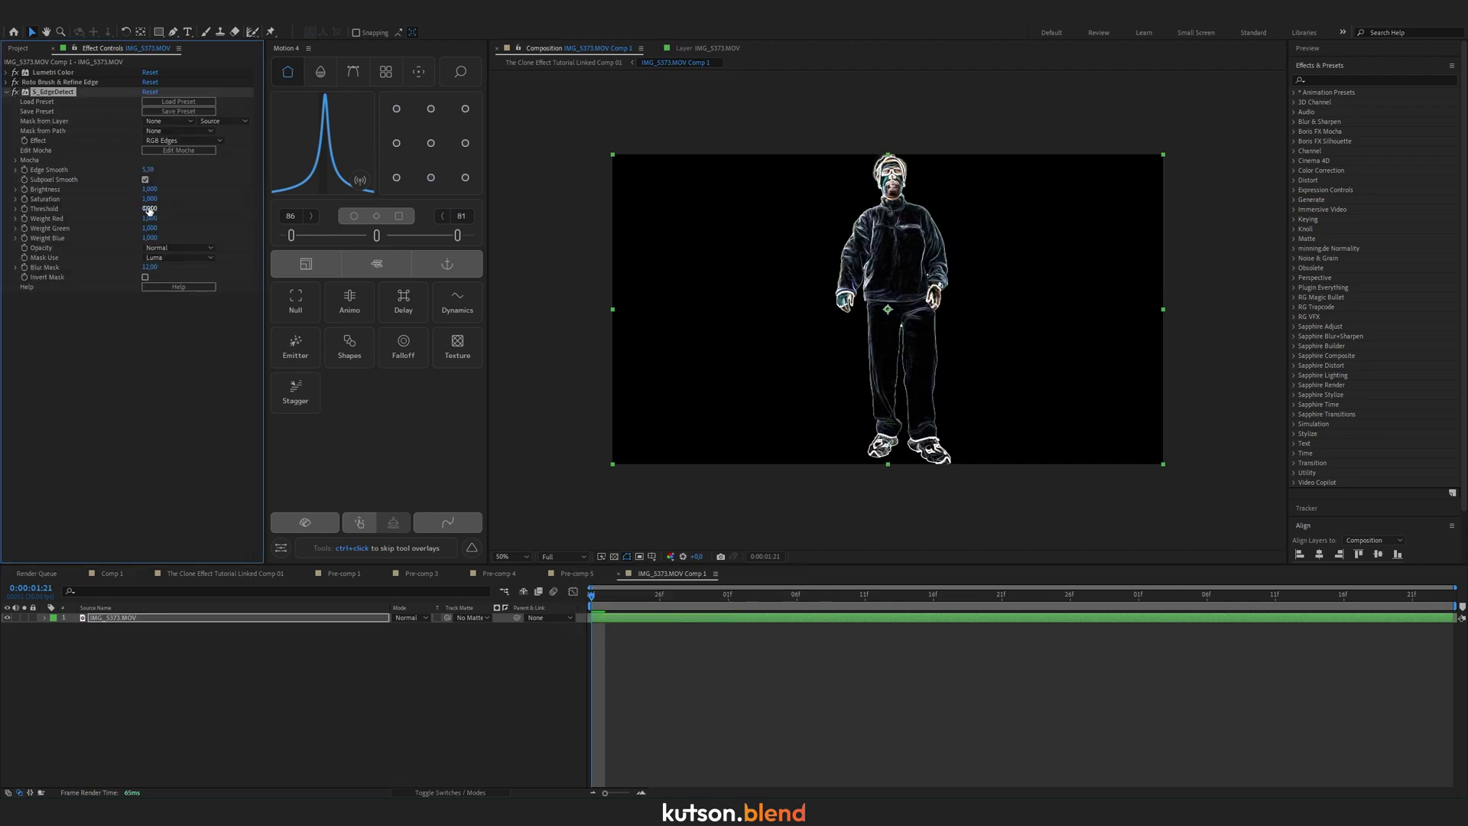
{"action": "left_click_drag", "start_coordinate": [149, 209], "coordinate": [184, 208]}
{"action": "left_click", "coordinate": [184, 140]}
{"action": "left_click", "coordinate": [182, 178]}
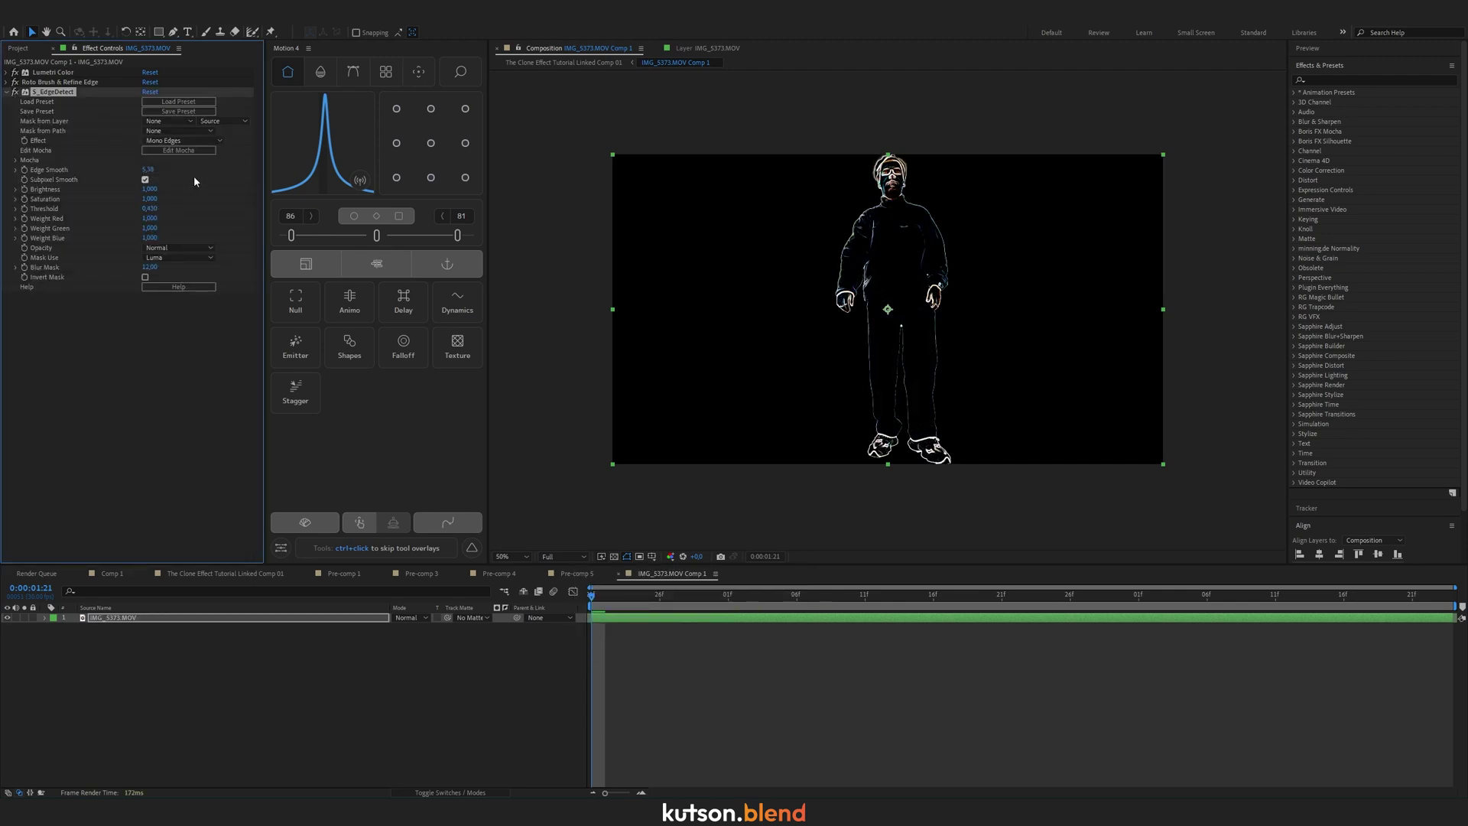
Add VC Color Vibrance and Deep Glow to the edge-detected layer, lowering the glow's Radius.
{"action": "key", "text": "ctrl+space"}
{"action": "key", "text": "Return"}
{"action": "key", "text": "ctrl+space"}
{"action": "type", "text": "de"}
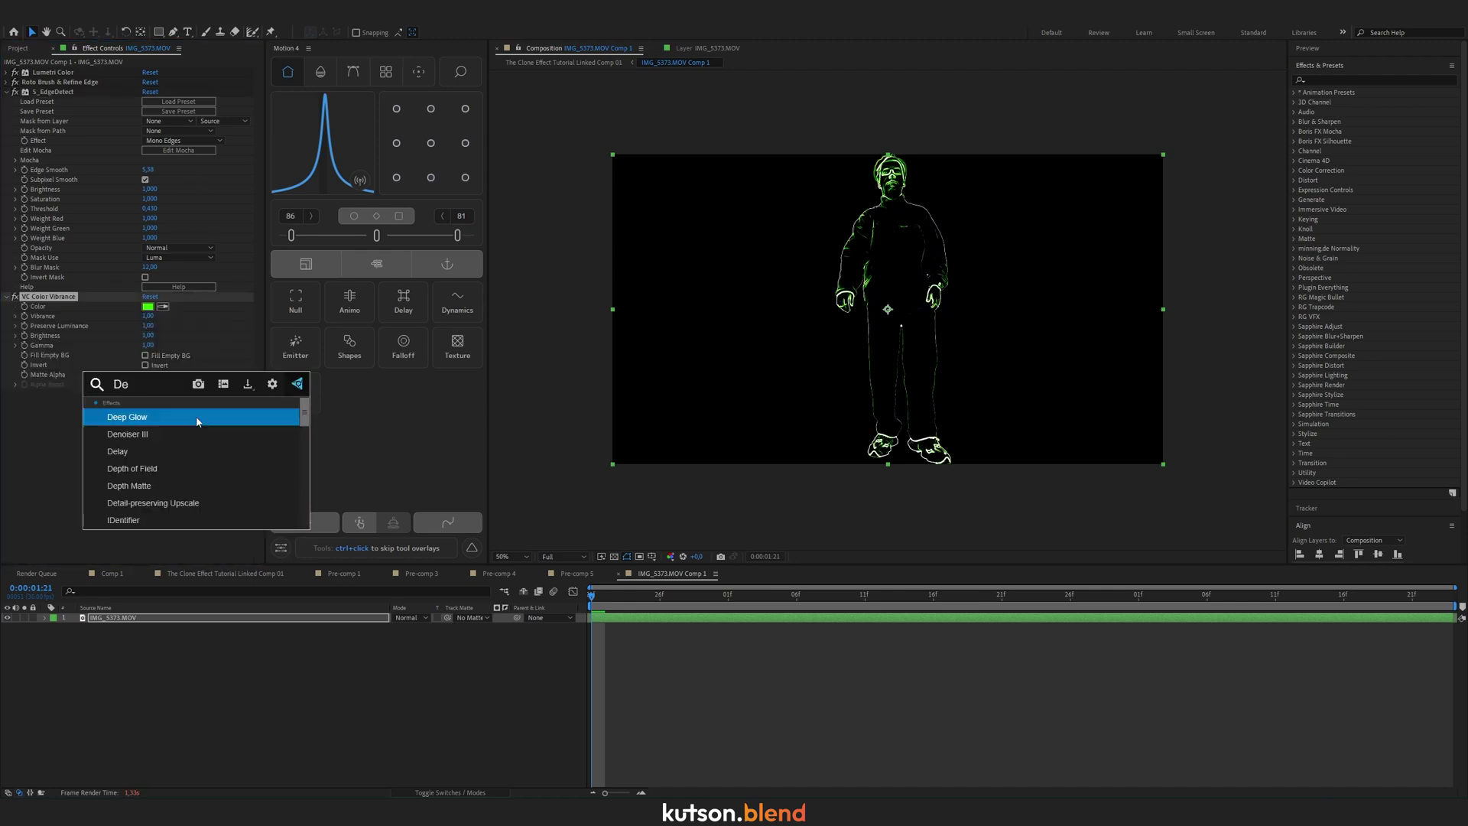
{"action": "key", "text": "Return"}
{"action": "left_click_drag", "start_coordinate": [157, 415], "coordinate": [79, 429]}
{"action": "key", "text": "ctrl+grave"}
Add Shift Channels and Remove Color Matting above Deep Glow, with Take Alpha From set to Luminance.
{"action": "key", "text": "ctrl+space"}
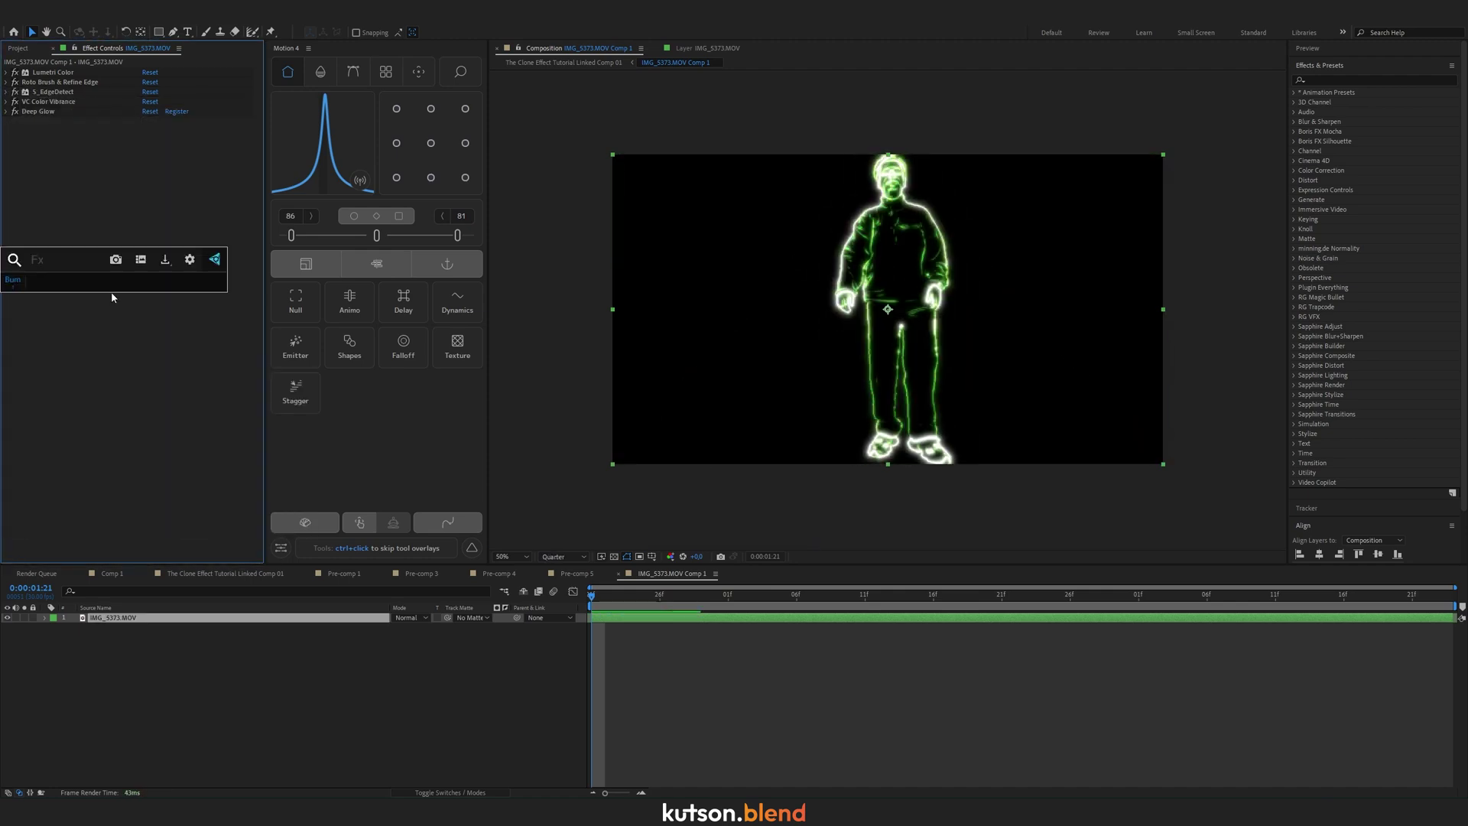
{"action": "type", "text": "Shift"}
{"action": "key", "text": "Return"}
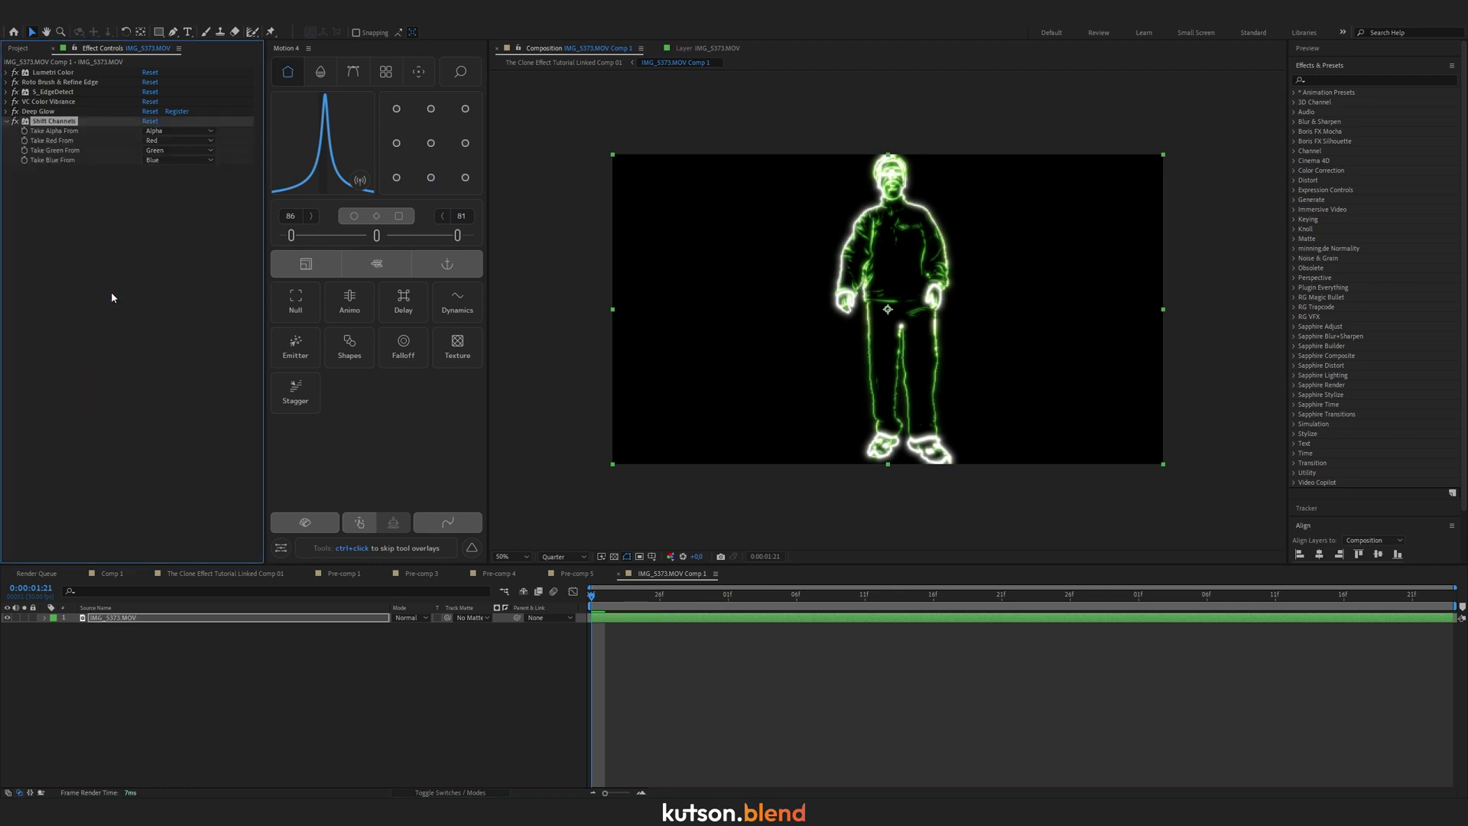
{"action": "key", "text": "ctrl+space"}
{"action": "type", "text": "Remove Co"}
{"action": "key", "text": "Return"}
{"action": "left_click_drag", "start_coordinate": [53, 120], "coordinate": [63, 112]}
{"action": "left_click", "coordinate": [172, 121]}
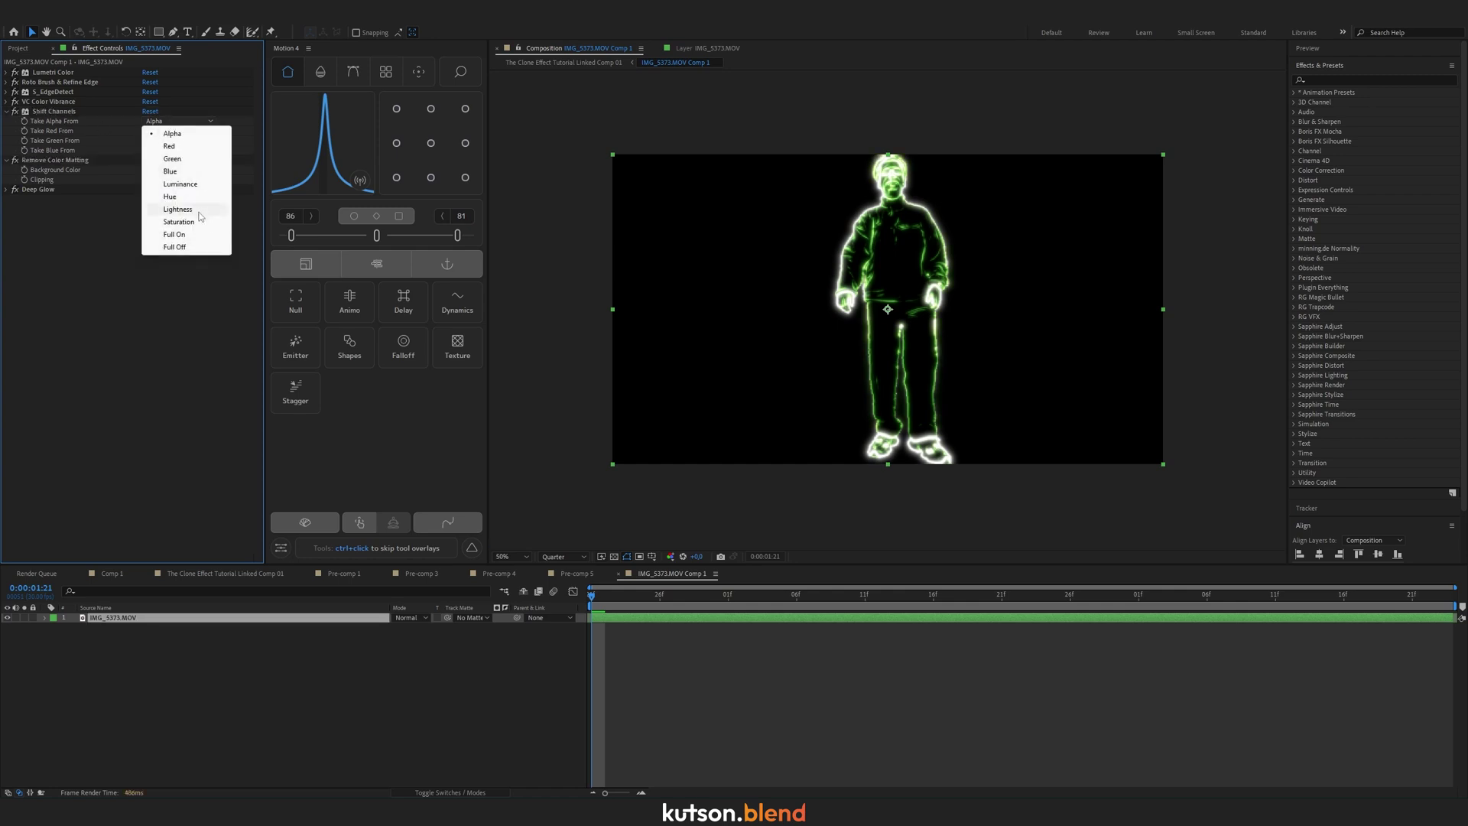
{"action": "left_click", "coordinate": [184, 180]}
{"action": "left_click", "coordinate": [615, 556]}
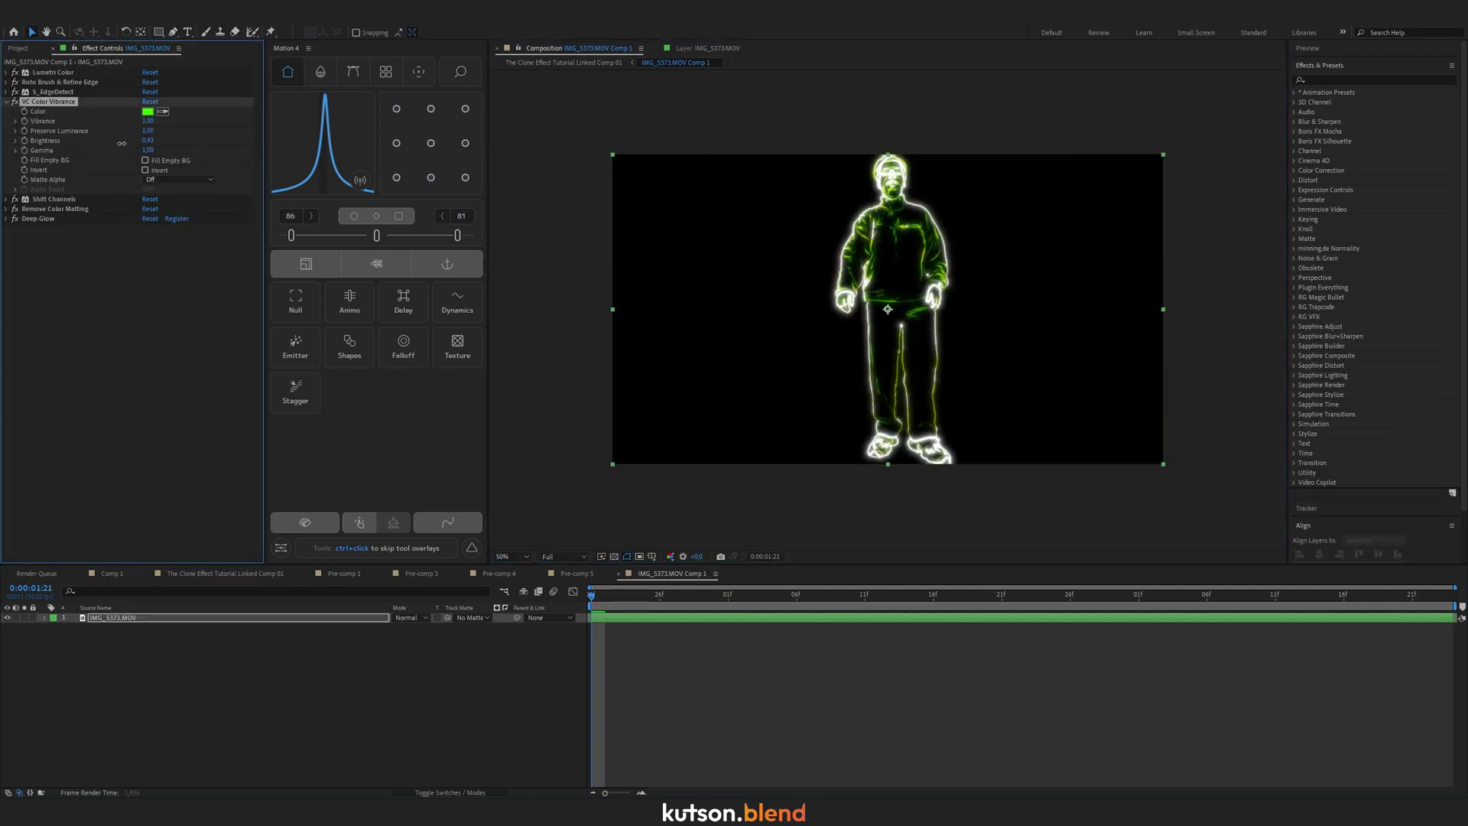
Set the Exposure effect below VC Color Vibrance to 3 and adjust Deep Glow's Radius.
{"action": "left_click", "coordinate": [150, 228]}
{"action": "type", "text": "3"}
{"action": "key", "text": "Return"}
{"action": "left_click", "coordinate": [155, 335]}
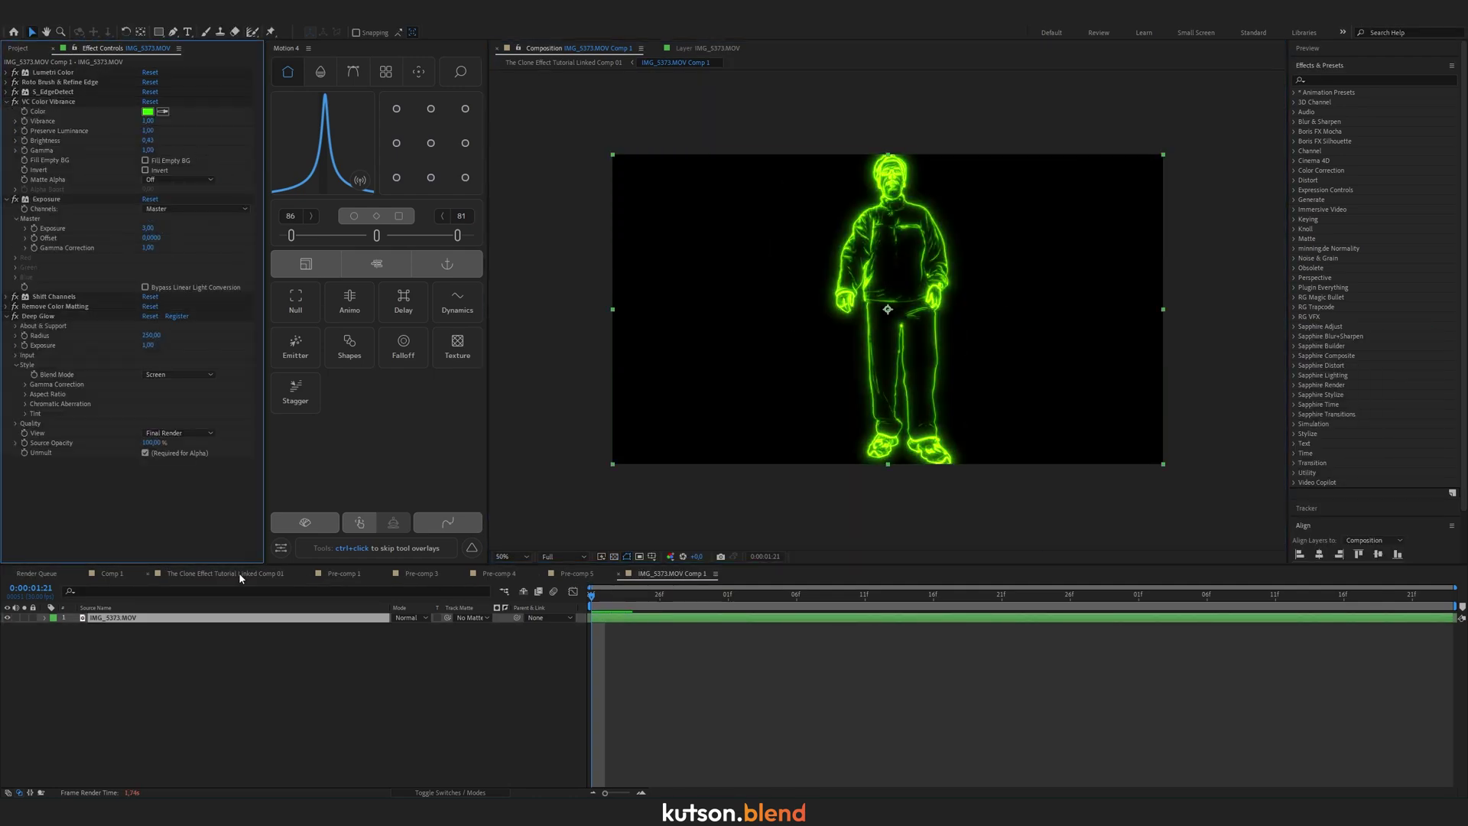
Add Turbulent Displace to IMG_5373.MOV Comp 1 in the main composition and keyframe its Evolution from 0:00:01:21 to the layer's end.
{"action": "left_click", "coordinate": [238, 572]}
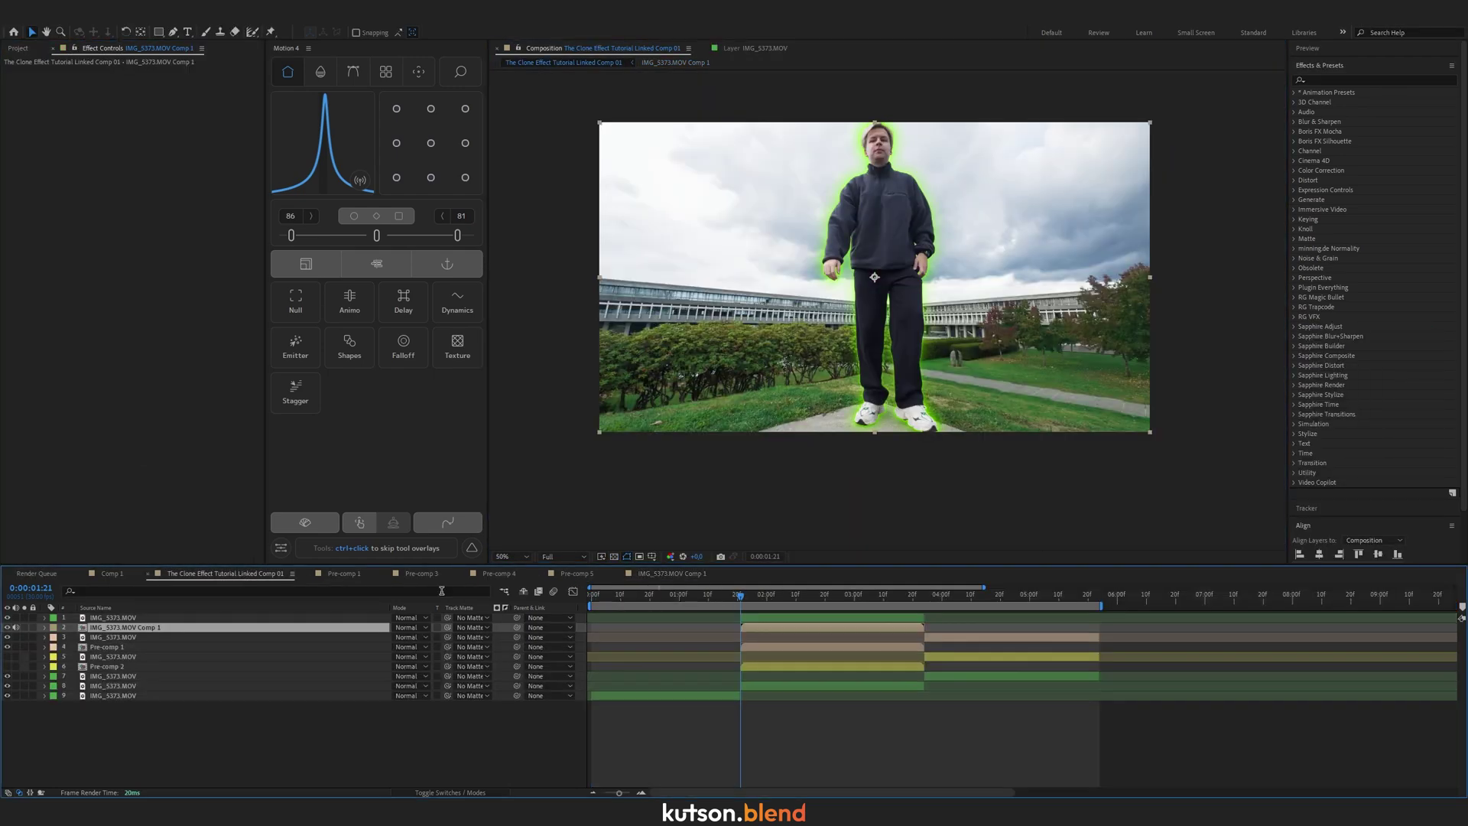
{"action": "left_click", "coordinate": [838, 721]}
{"action": "left_click", "coordinate": [757, 629]}
{"action": "key", "text": "ctrl+space"}
{"action": "type", "text": "turbulent"}
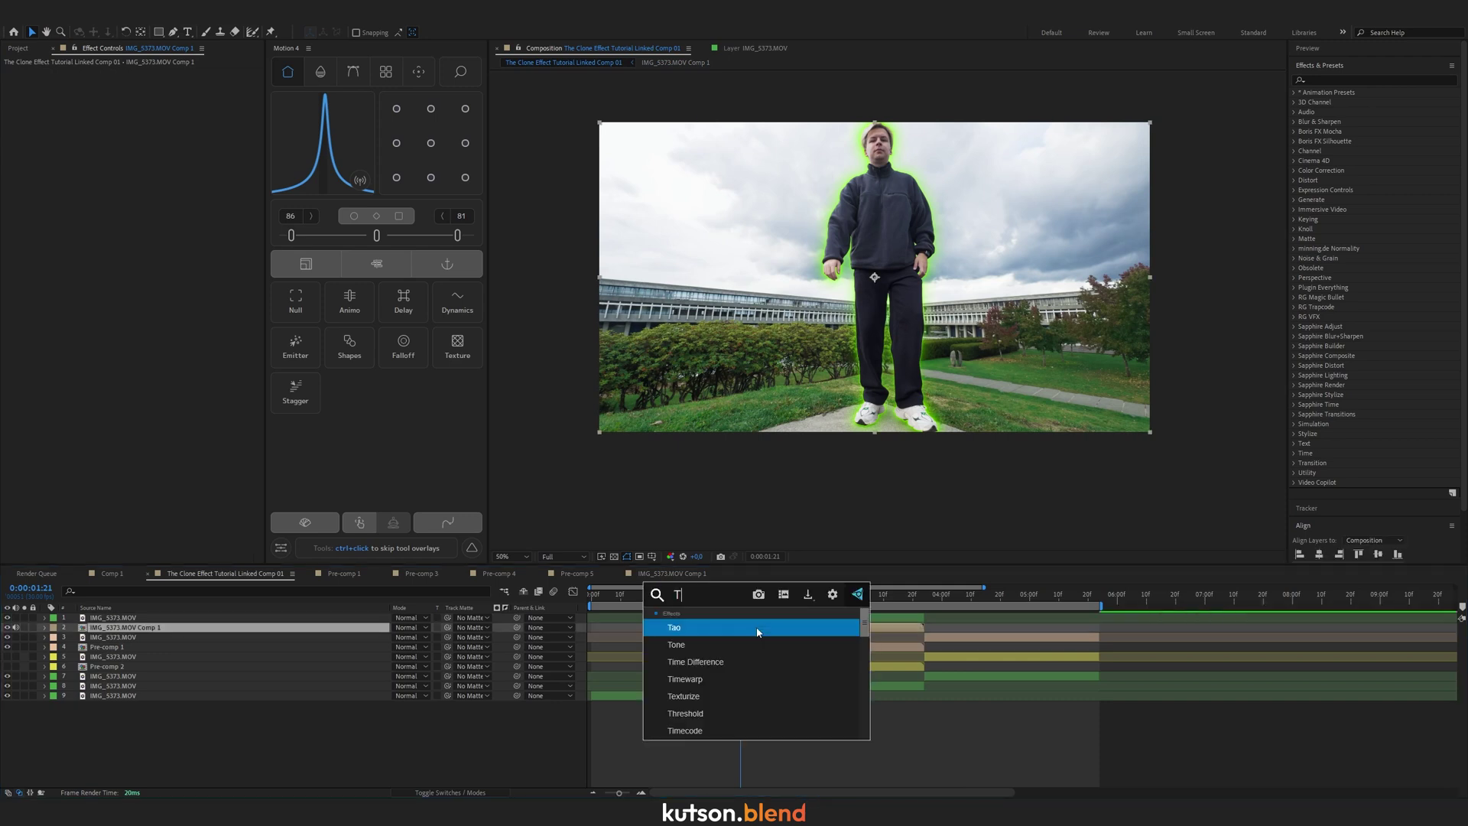
{"action": "key", "text": "Return"}
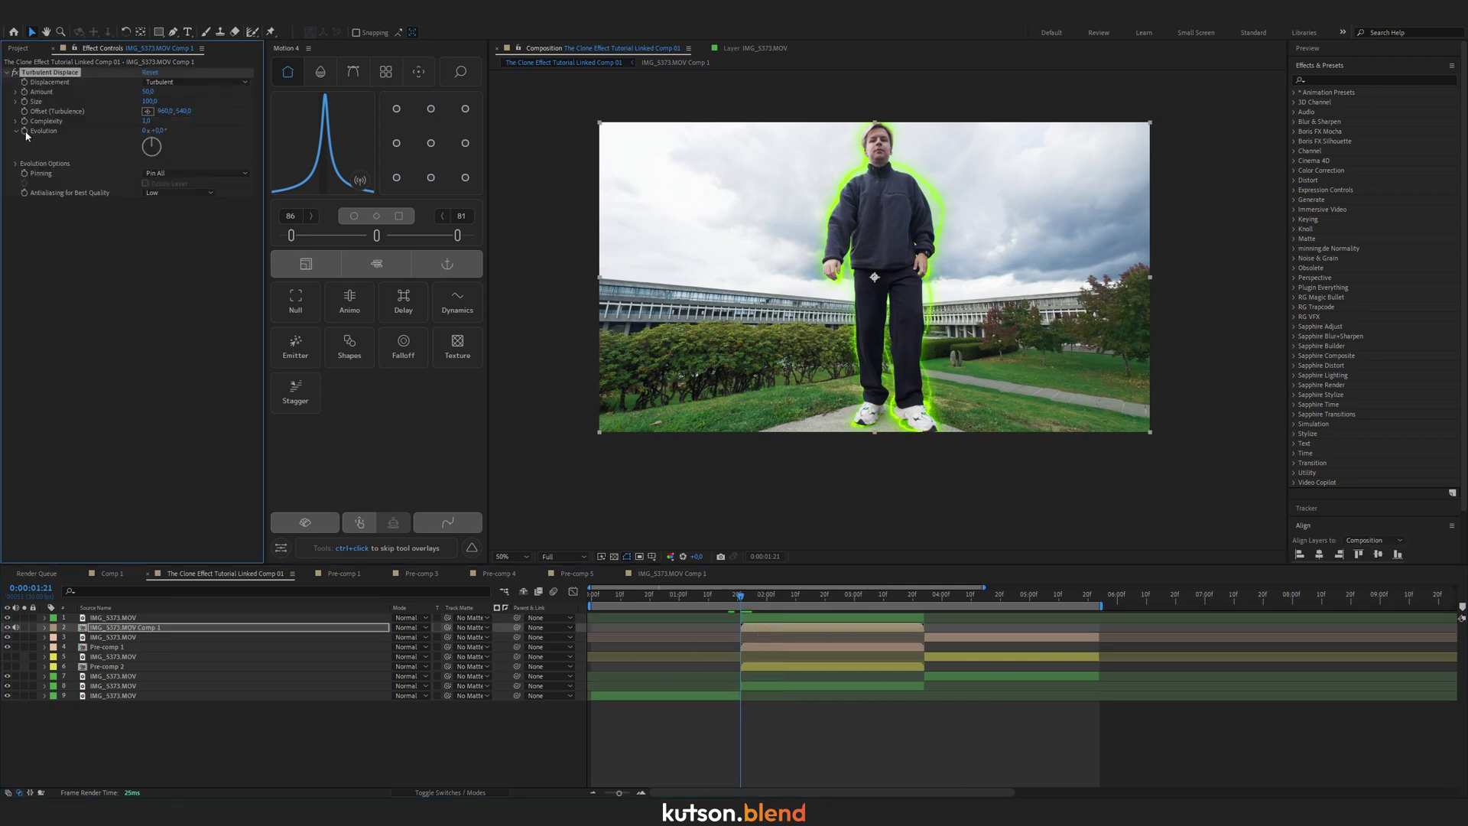
{"action": "key", "text": "u"}
Add CC Smear to IMG_5373.MOV Comp 1, raise its Radius to about 459, and move its To point close to the From point.
{"action": "key", "text": "ctrl+space"}
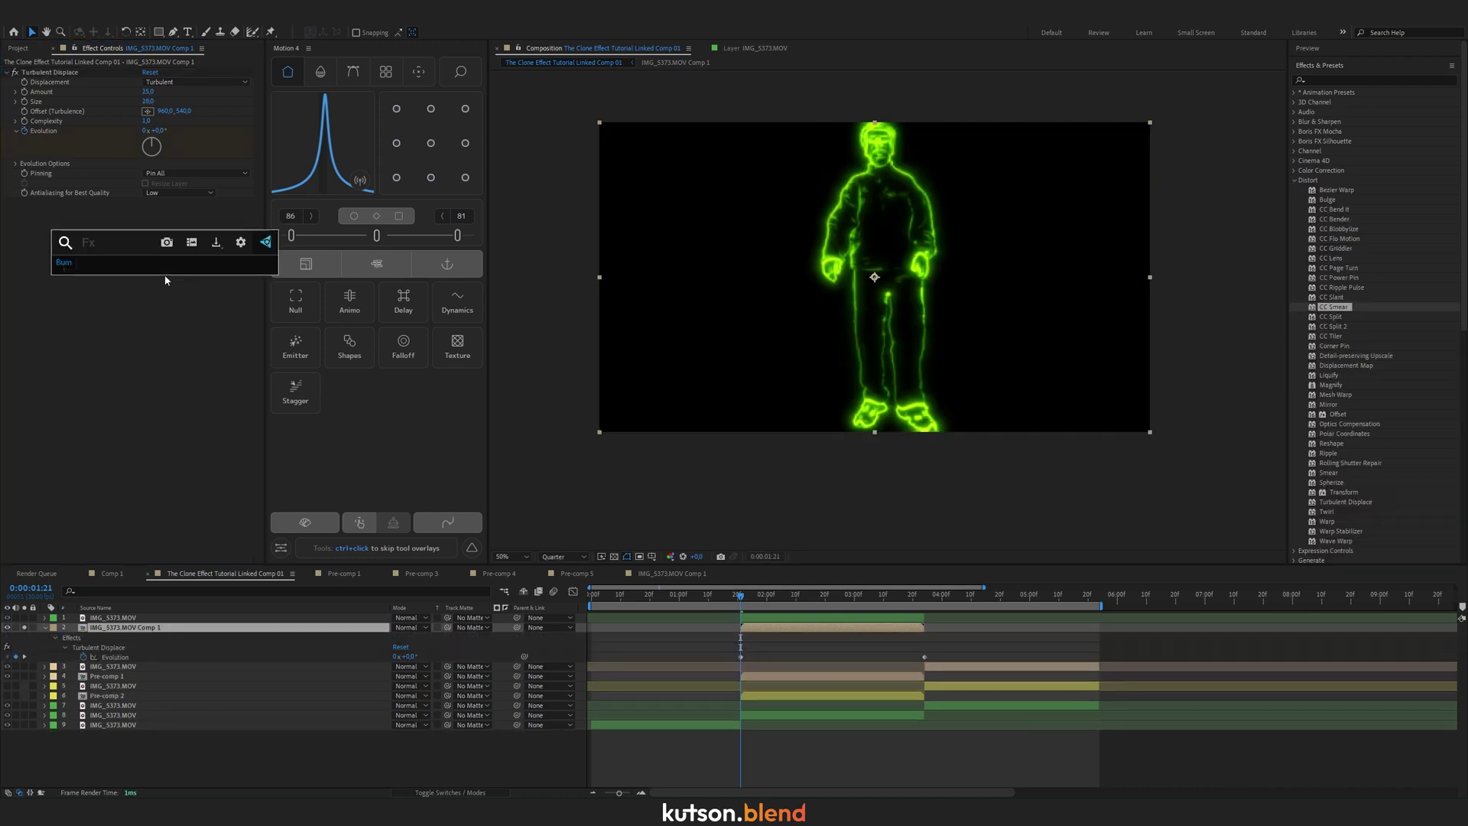
{"action": "type", "text": "CC s"}
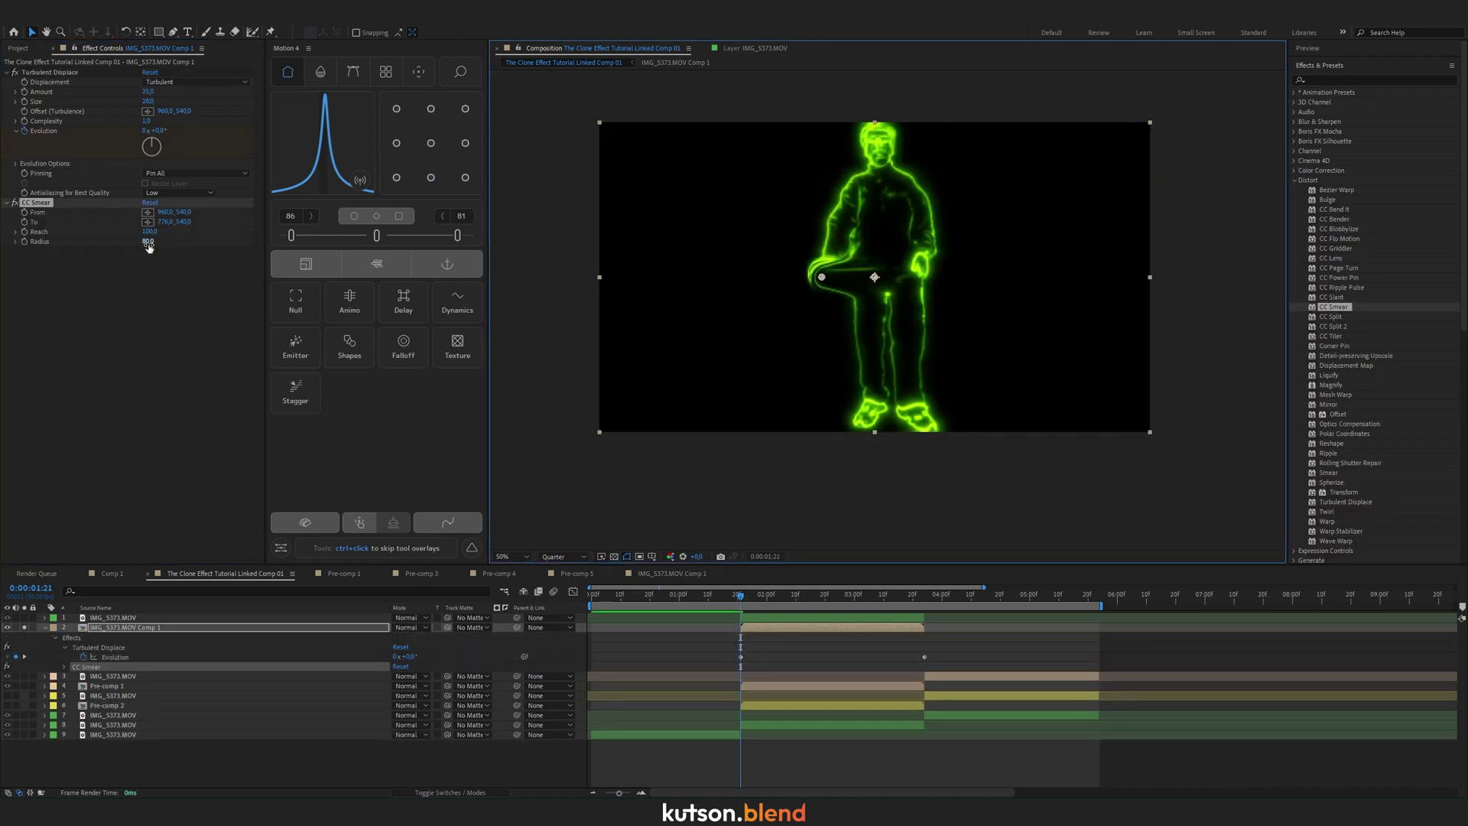
{"action": "left_click_drag", "start_coordinate": [149, 243], "coordinate": [346, 244]}
{"action": "mouse_move", "coordinate": [821, 277]}
{"action": "left_mouse_down"}
{"action": "mouse_move", "coordinate": [901, 281]}
{"action": "mouse_move", "coordinate": [876, 285]}
{"action": "left_mouse_up"}
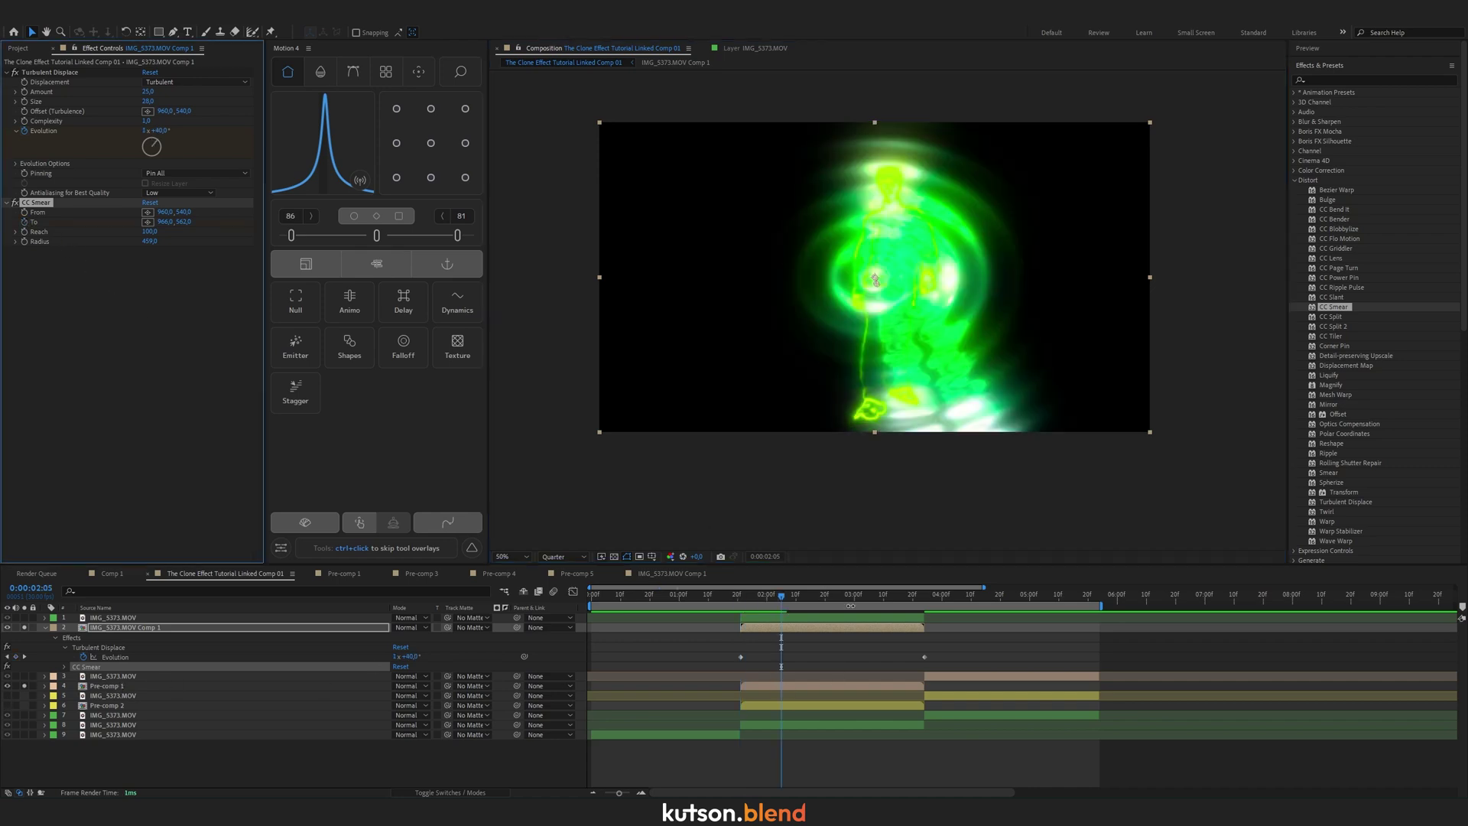
Animate CC Smear's To point with small position changes every few frames between 0:00:02:05 and 0:00:02:19.
{"action": "key", "text": "u"}
{"action": "key", "text": "u"}
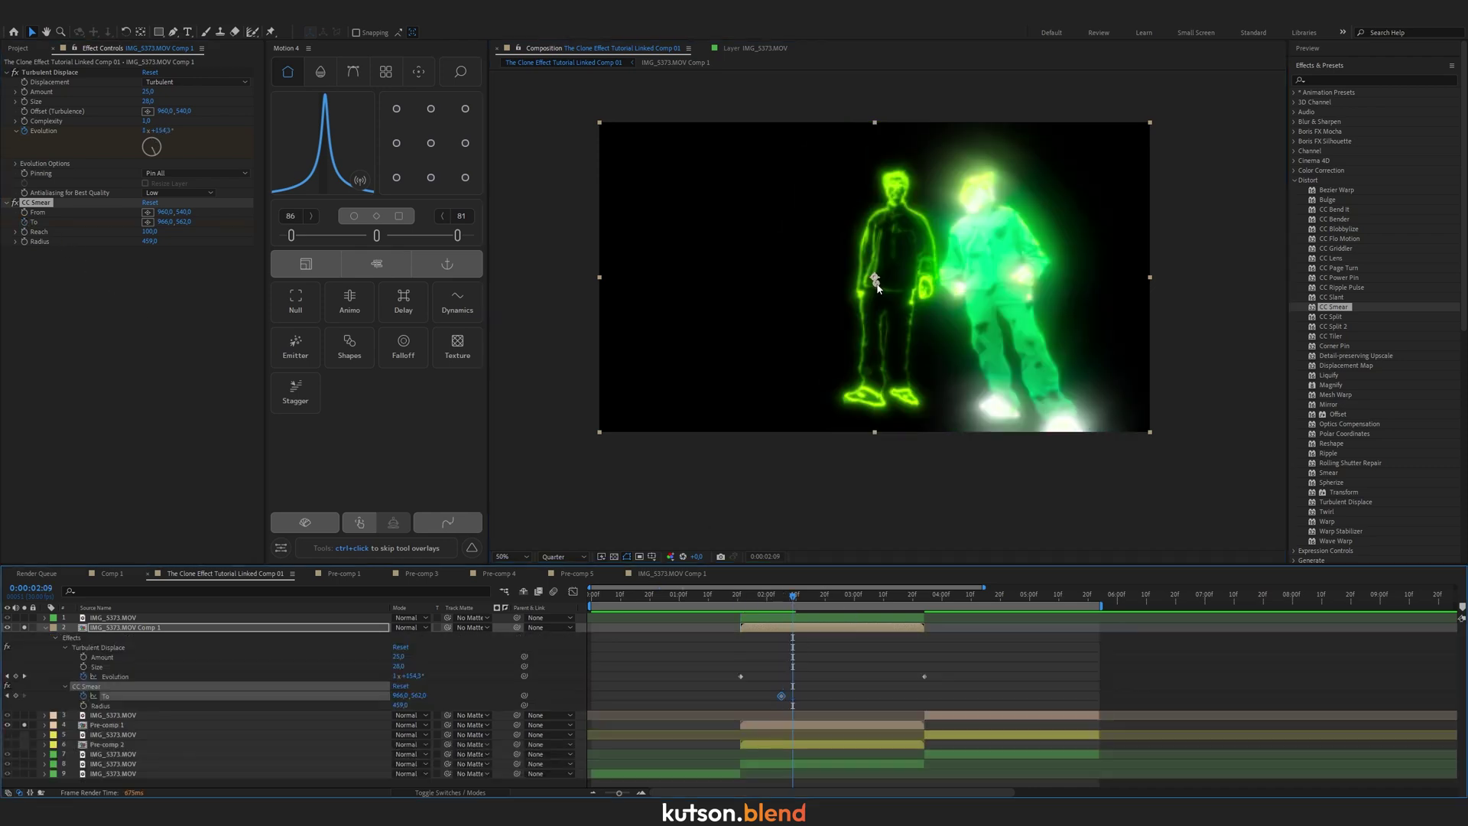
{"action": "mouse_move", "coordinate": [877, 284]}
{"action": "left_mouse_down"}
{"action": "mouse_move", "coordinate": [913, 288]}
{"action": "mouse_move", "coordinate": [884, 286]}
{"action": "left_mouse_up"}
{"action": "key", "text": "Page_Down"}
{"action": "key", "text": "Page_Down"}
{"action": "key", "text": "Page_Down"}
Easy-ease all of CC Smear's To keyframes and preview the outline's motion from 0:00:02:01.
{"action": "left_click_drag", "start_coordinate": [855, 681], "coordinate": [760, 701]}
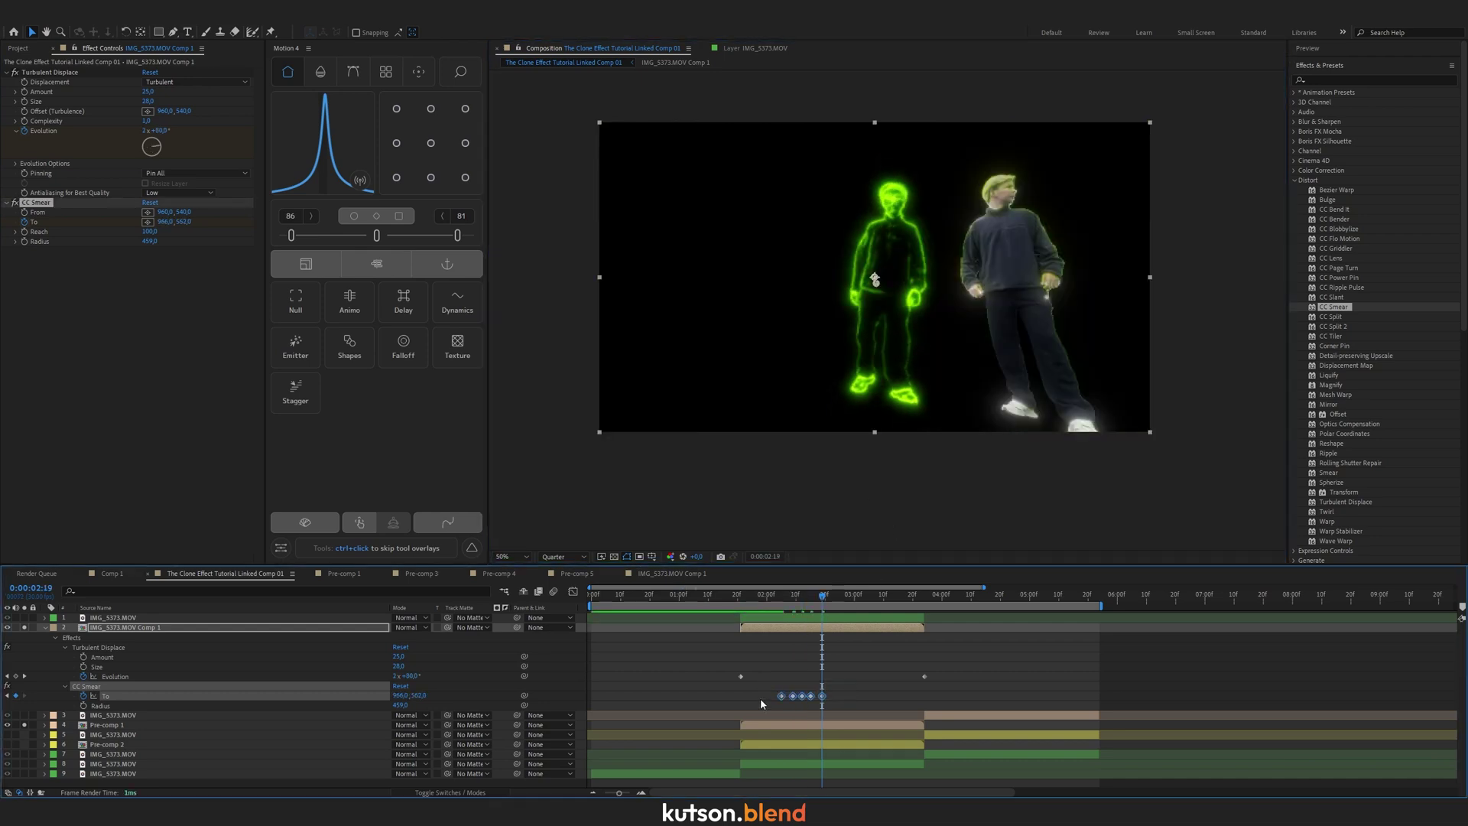
{"action": "key", "text": "F9"}
{"action": "left_click", "coordinate": [775, 596]}
{"action": "mouse_move", "coordinate": [775, 600]}
{"action": "left_mouse_down"}
{"action": "mouse_move", "coordinate": [823, 600]}
{"action": "mouse_move", "coordinate": [769, 598]}
{"action": "left_mouse_up"}
{"action": "key", "text": "space"}
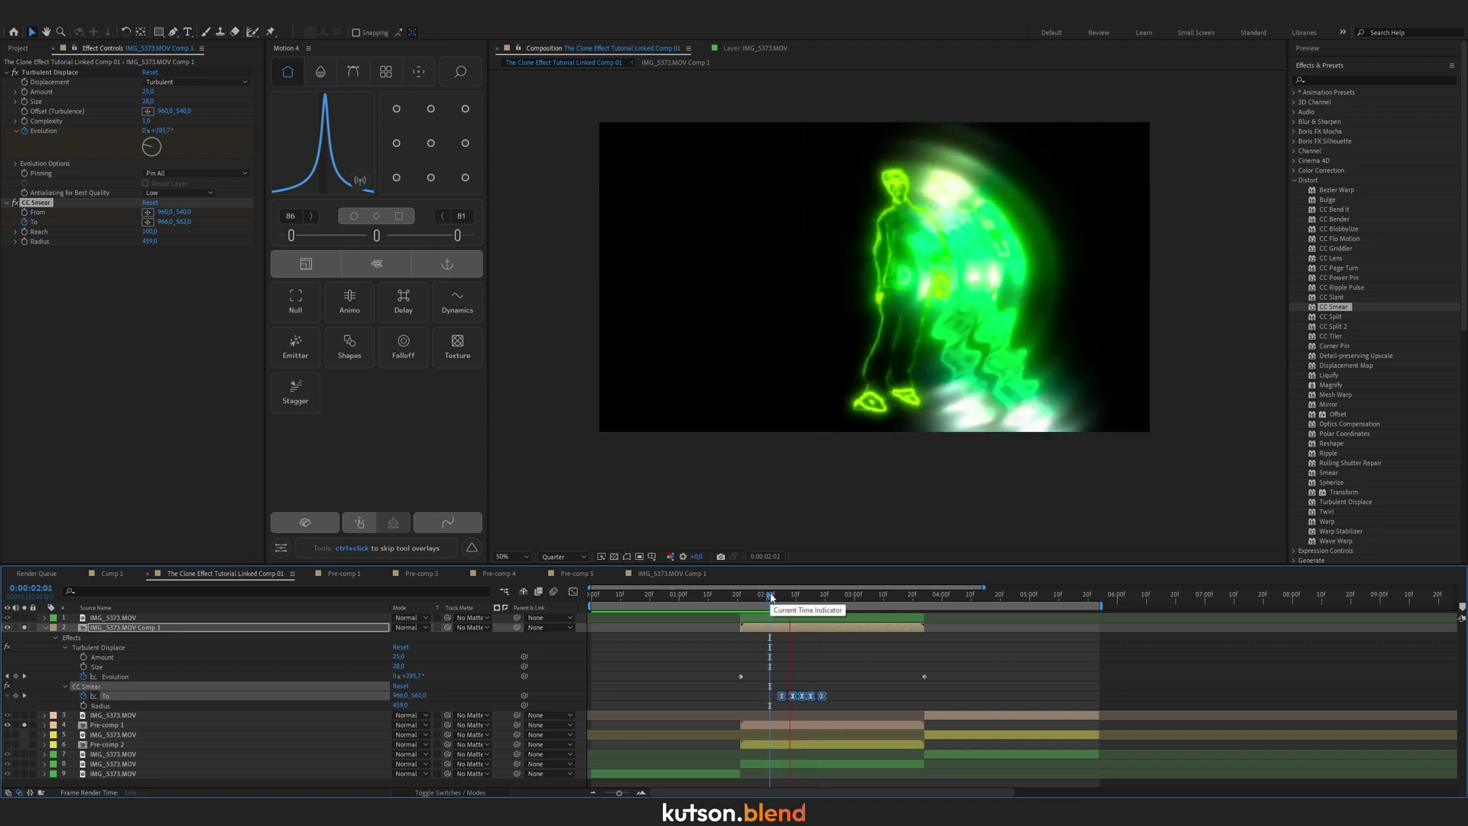
{"action": "key", "text": "space"}
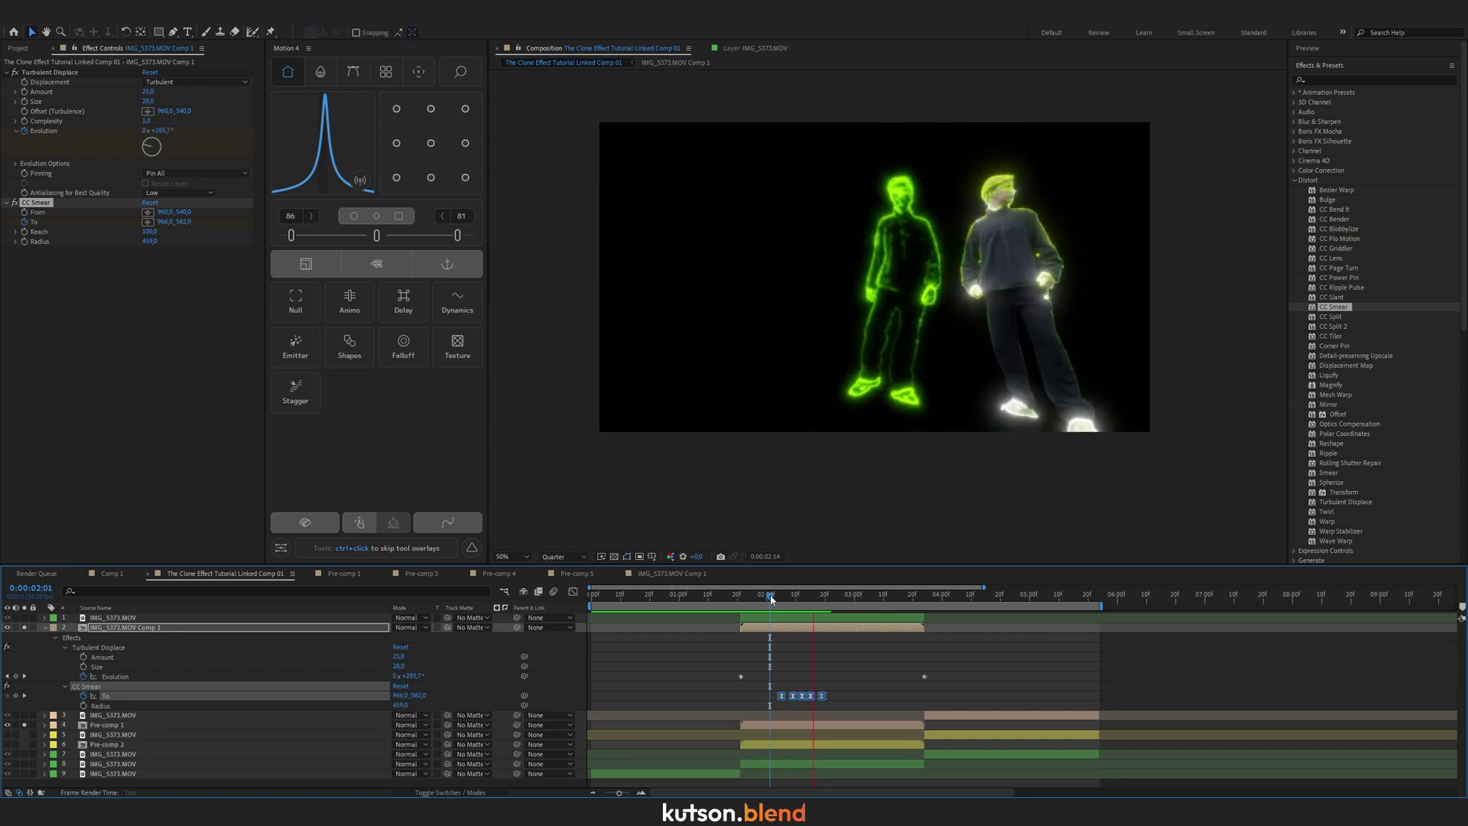
{"action": "key", "text": "space"}
{"action": "key", "text": "space"}
Add S_DistortChroma to IMG_5373.MOV Comp 1 and lower its Amount.
{"action": "key", "text": "space"}
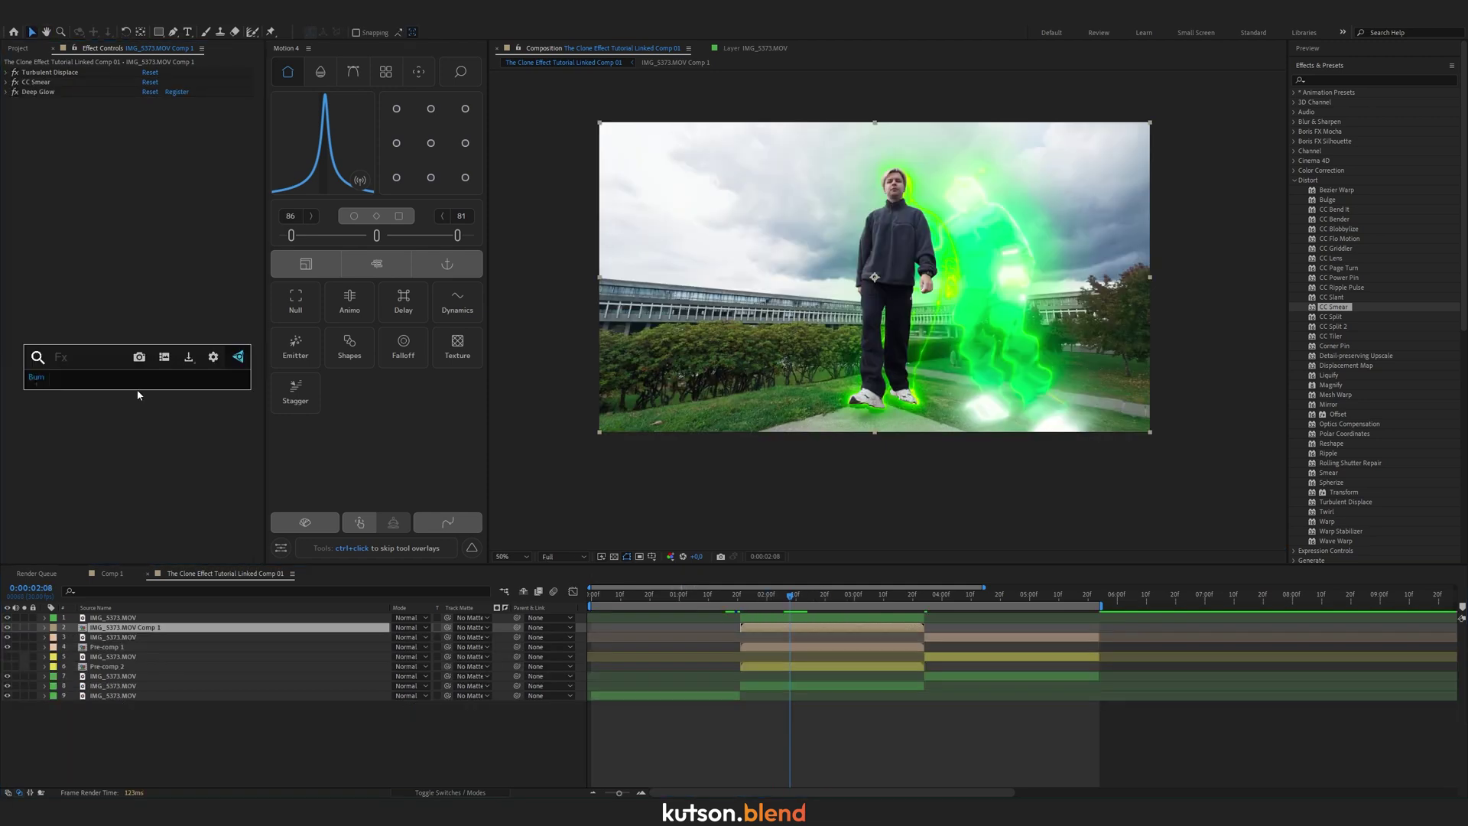
{"action": "type", "text": "Chroma"}
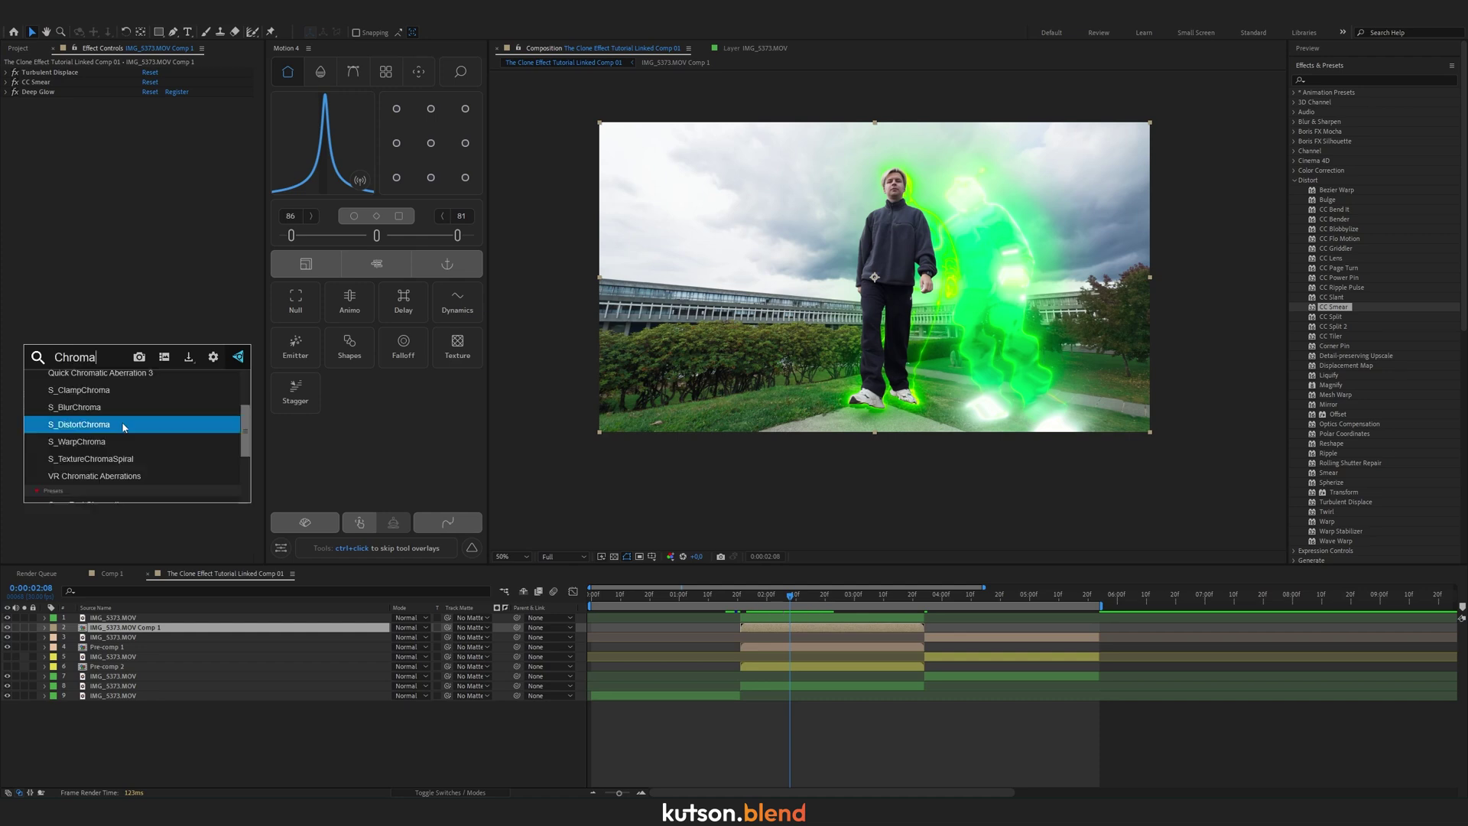
{"action": "left_click", "coordinate": [122, 425]}
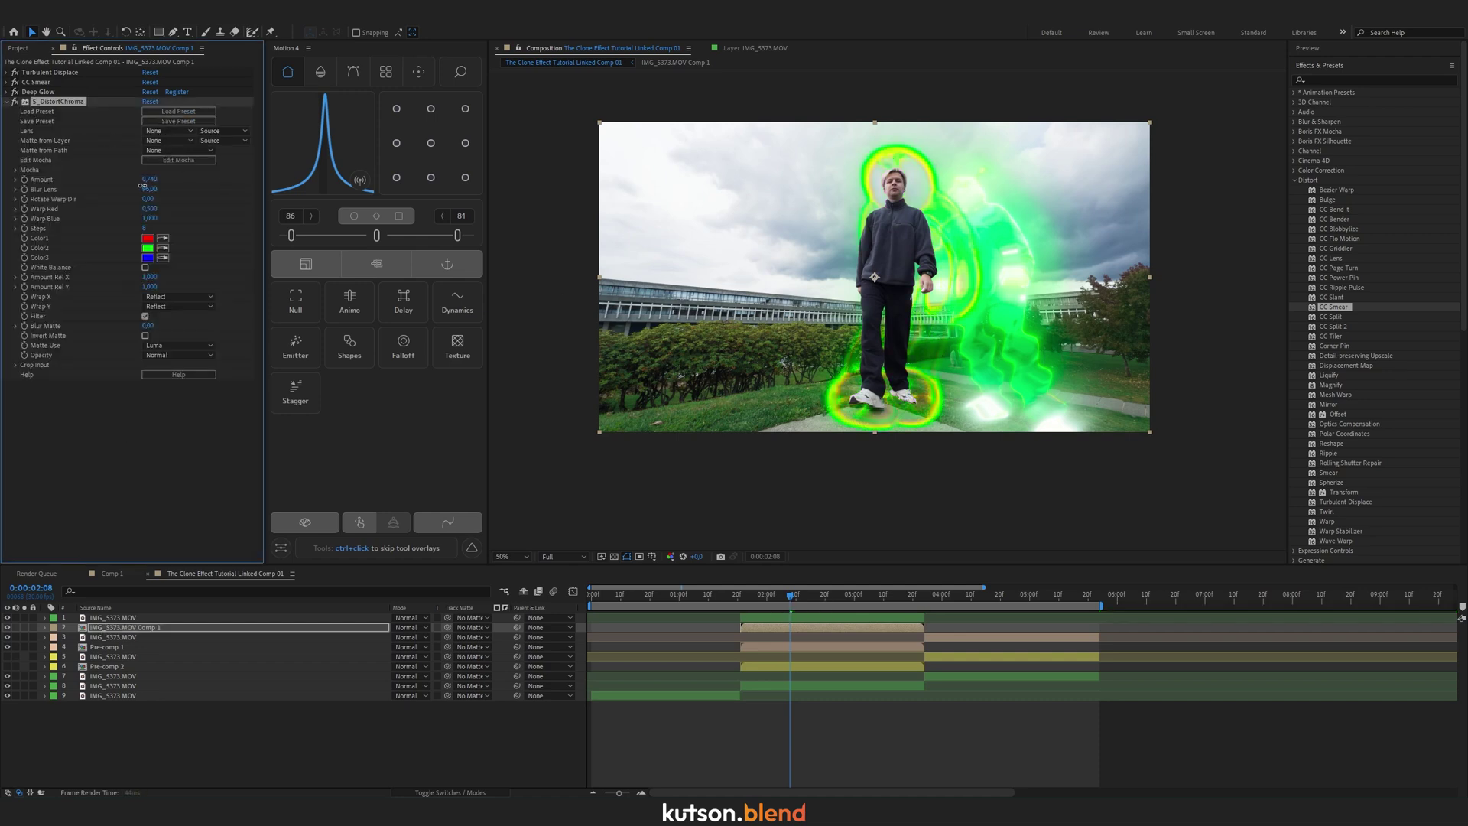
{"action": "left_click_drag", "start_coordinate": [149, 179], "coordinate": [119, 187]}
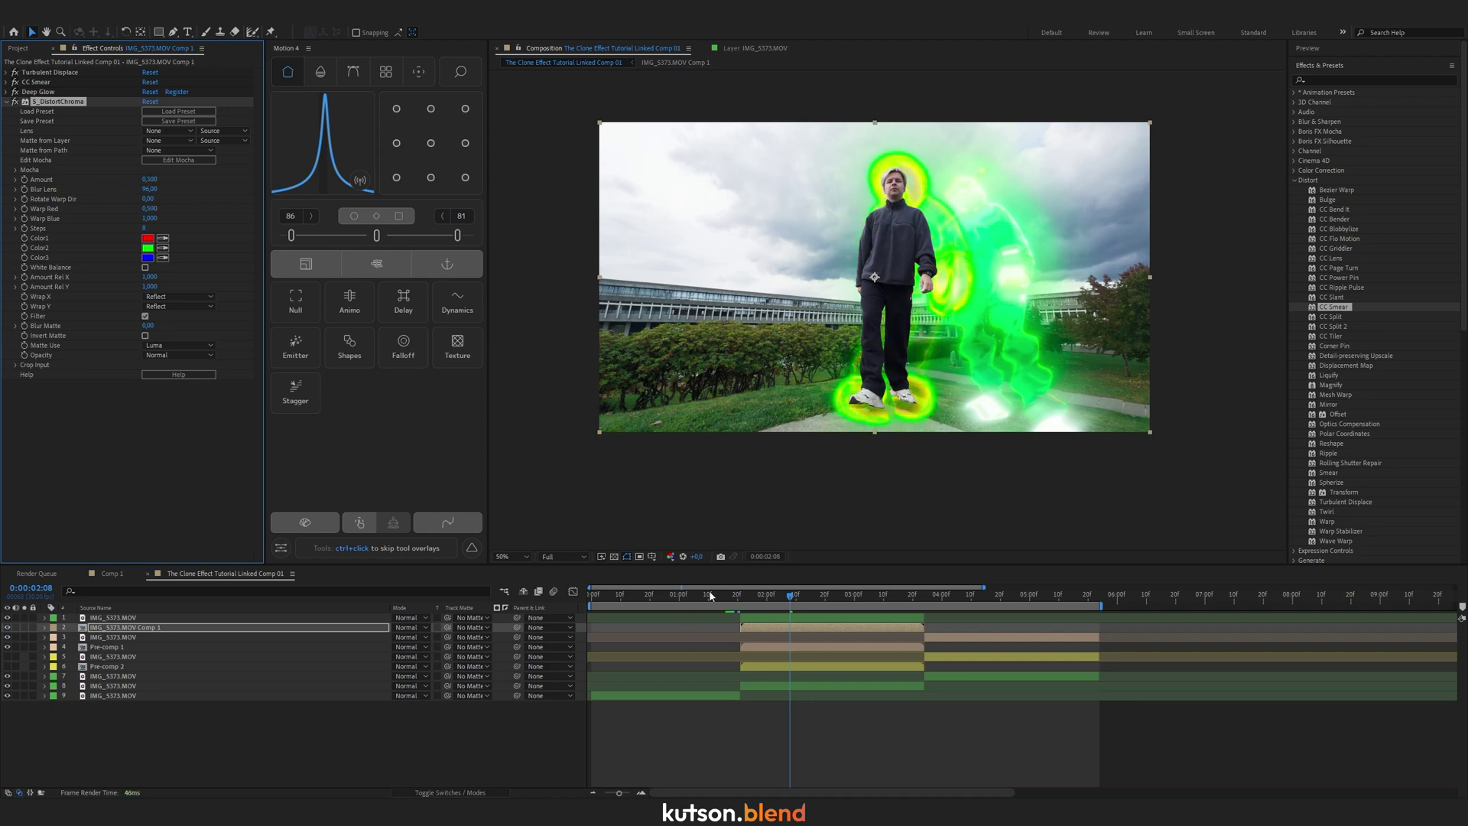
Keyframe S_DistortChroma's Amount from 0 at 0:00:02:05 to its peak at 0:00:02:09 and back to 0 at 0:00:02:15.
{"action": "key", "text": "u"}
{"action": "scroll", "coordinate": [785, 631], "scroll_direction": "up", "scroll_amount": 1}
{"action": "left_click", "coordinate": [828, 598]}
{"action": "left_click_drag", "start_coordinate": [829, 597], "coordinate": [828, 597]}
{"action": "left_click", "coordinate": [25, 181]}
{"action": "left_click", "coordinate": [805, 594]}
{"action": "left_click", "coordinate": [152, 179]}
{"action": "type", "text": "0"}
{"action": "key", "text": "Return"}
{"action": "left_click_drag", "start_coordinate": [818, 601], "coordinate": [864, 605]}
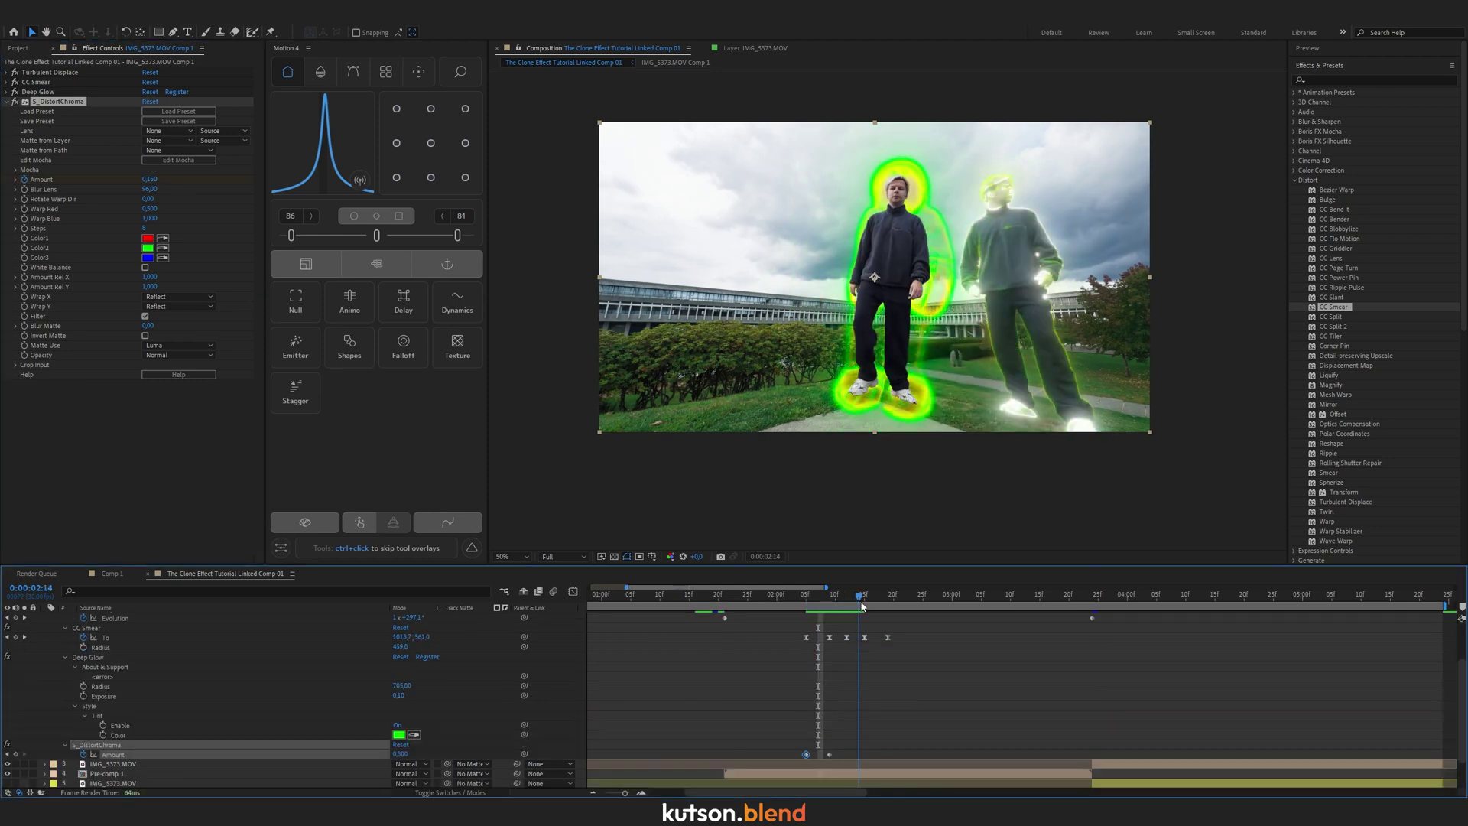
{"action": "key", "text": "ctrl+v"}
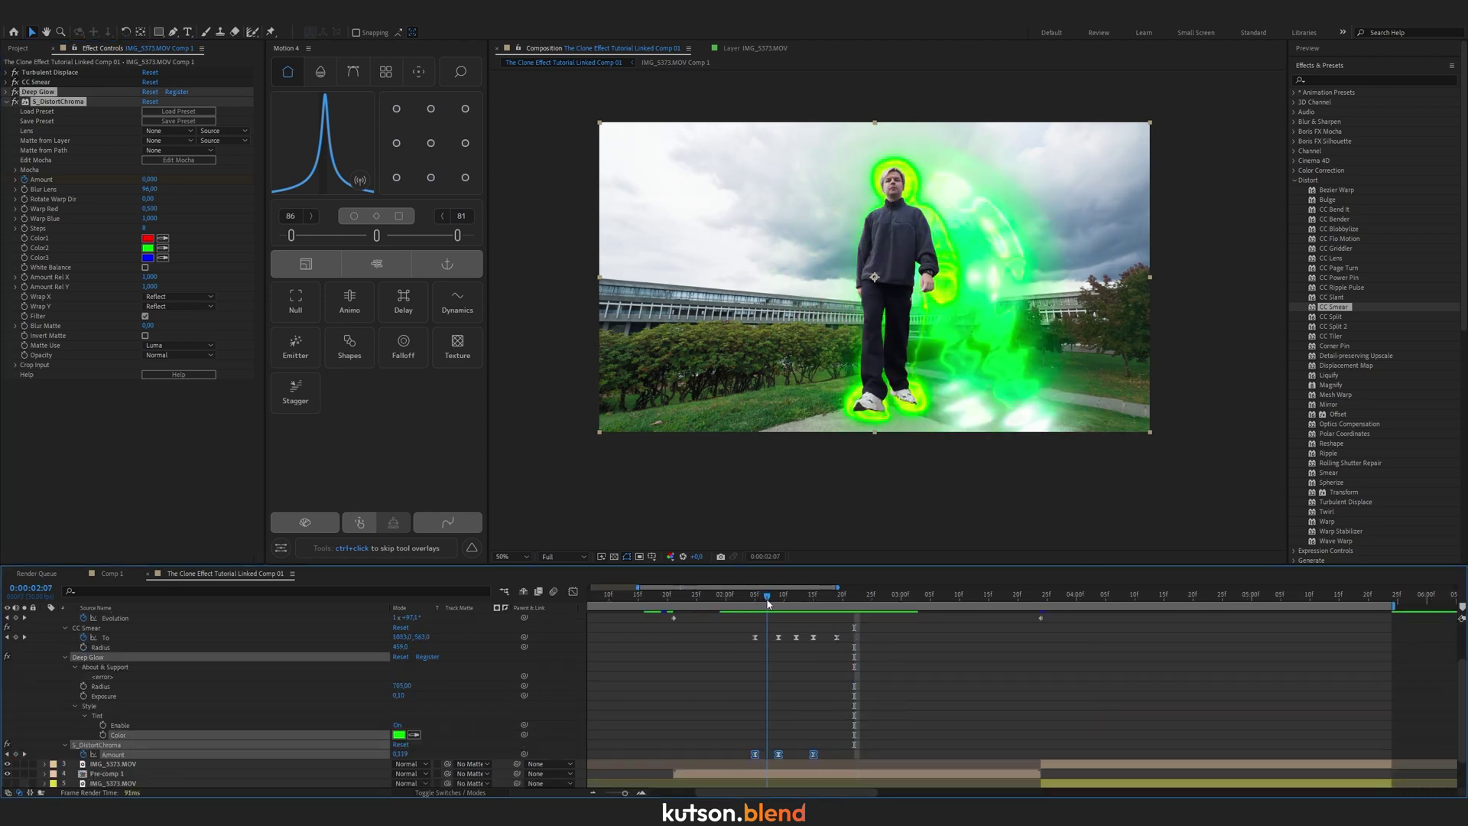
Move the last S_DistortChroma Amount keyframe earlier to 0:00:02:12 and preview the result.
{"action": "left_click_drag", "start_coordinate": [768, 602], "coordinate": [795, 614]}
{"action": "left_click", "coordinate": [831, 743]}
{"action": "left_click_drag", "start_coordinate": [814, 754], "coordinate": [796, 755]}
{"action": "mouse_move", "coordinate": [795, 601]}
{"action": "left_mouse_down"}
{"action": "mouse_move", "coordinate": [732, 604]}
{"action": "mouse_move", "coordinate": [745, 600]}
{"action": "left_mouse_up"}
{"action": "key", "text": "space"}
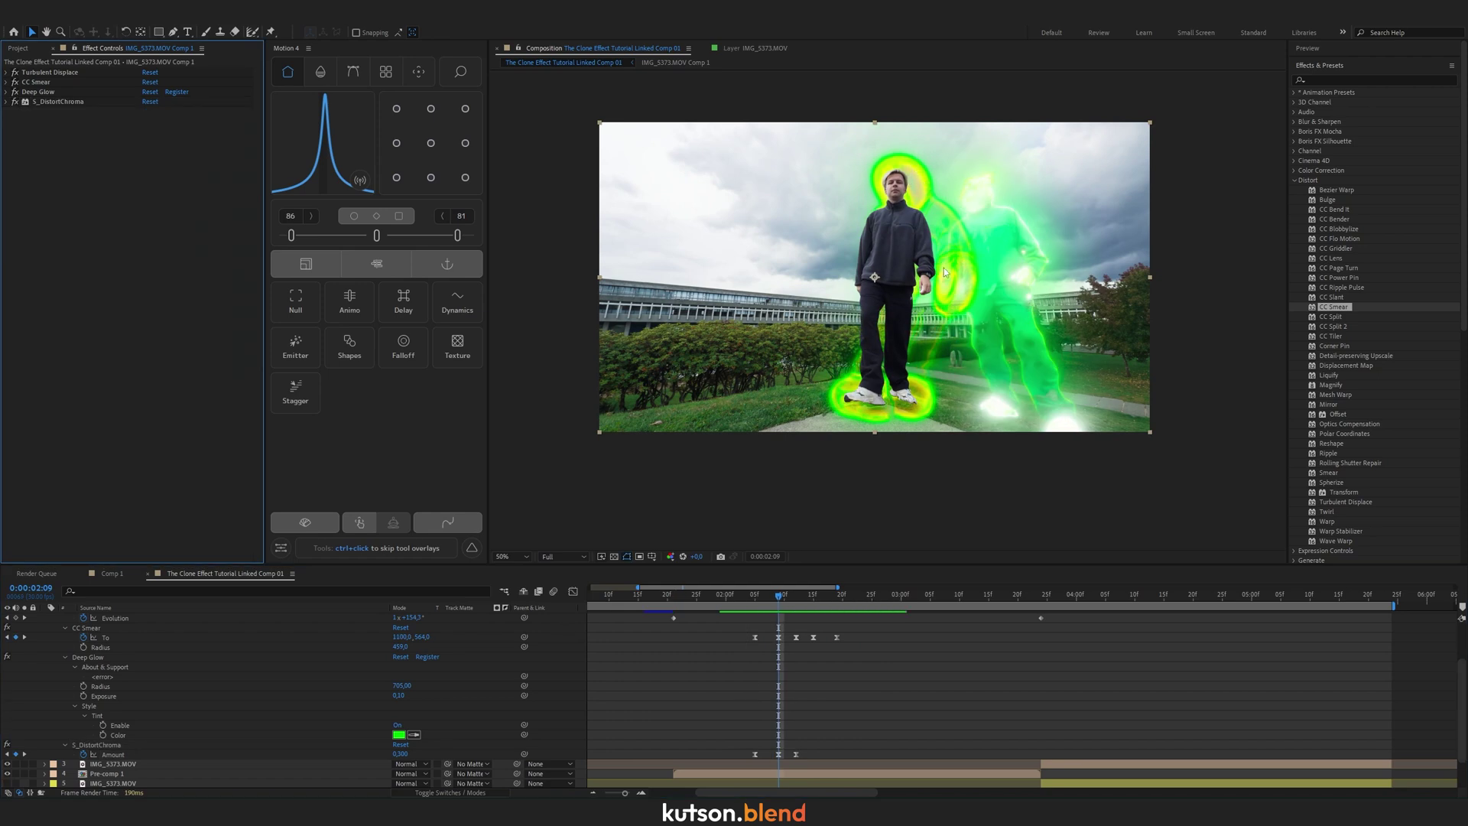
Apply a Tint effect to the IMG_5373.MOV Comp 1 outline layer and map white to a bright green.
{"action": "key", "text": "ctrl+space"}
{"action": "type", "text": "Tint"}
{"action": "key", "text": "Return"}
{"action": "left_click", "coordinate": [148, 131]}
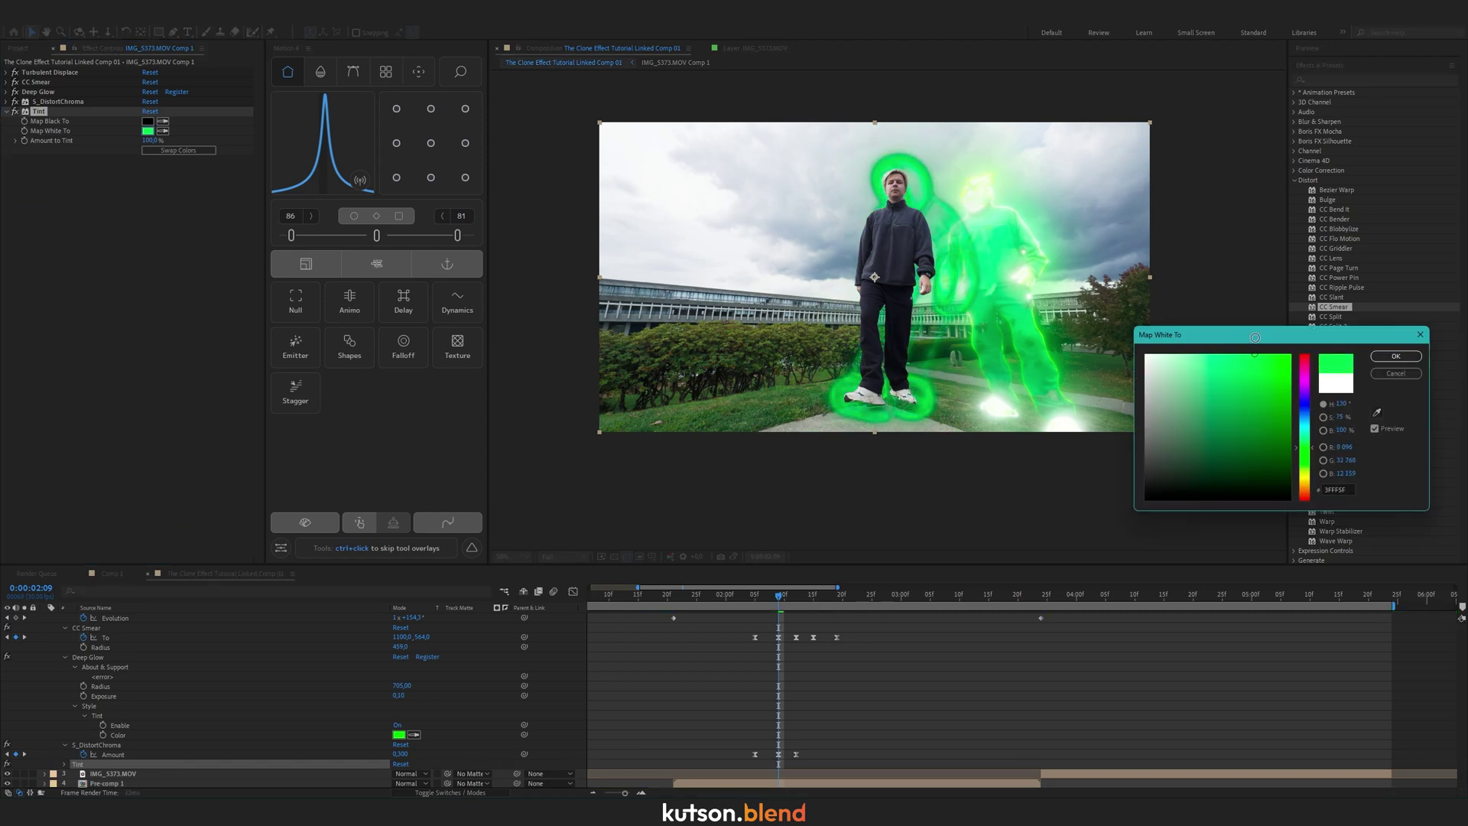
{"action": "left_click", "coordinate": [1276, 357]}
{"action": "left_click", "coordinate": [1394, 356]}
Add a second Deep Glow effect below Tint and increase its Radius and Exposure.
{"action": "key", "text": "ctrl+space"}
{"action": "type", "text": "de"}
{"action": "left_click", "coordinate": [124, 299]}
{"action": "left_click_drag", "start_coordinate": [150, 179], "coordinate": [509, 179]}
{"action": "left_click_drag", "start_coordinate": [148, 189], "coordinate": [231, 193]}
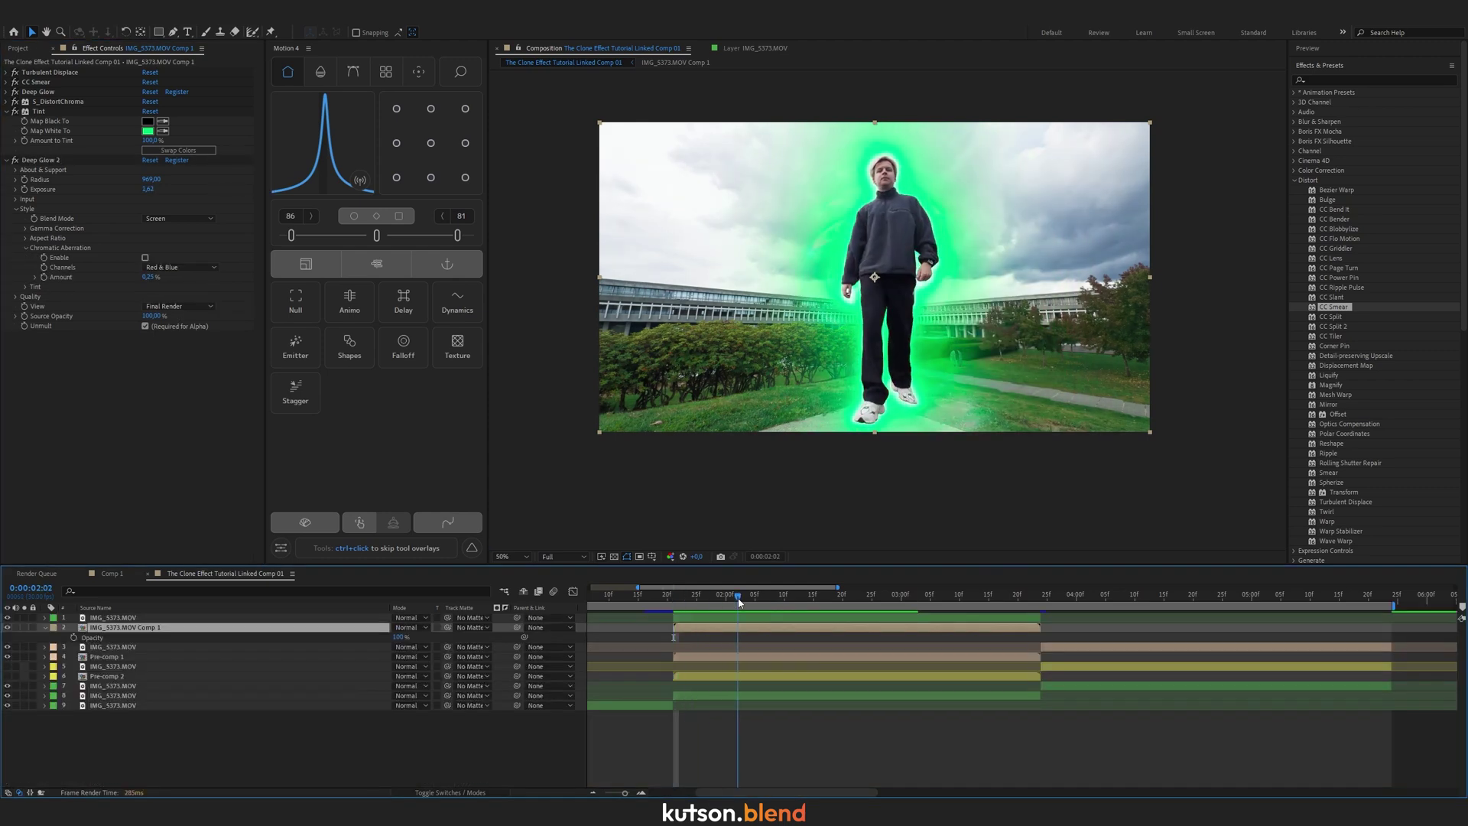
Keyframe the outline layer's Opacity to fade in from 0% at 0:00:01:21 to 100% at 0:00:02:02.
{"action": "left_click", "coordinate": [74, 637]}
{"action": "left_click_drag", "start_coordinate": [687, 596], "coordinate": [673, 595]}
{"action": "left_click_drag", "start_coordinate": [397, 637], "coordinate": [324, 639]}
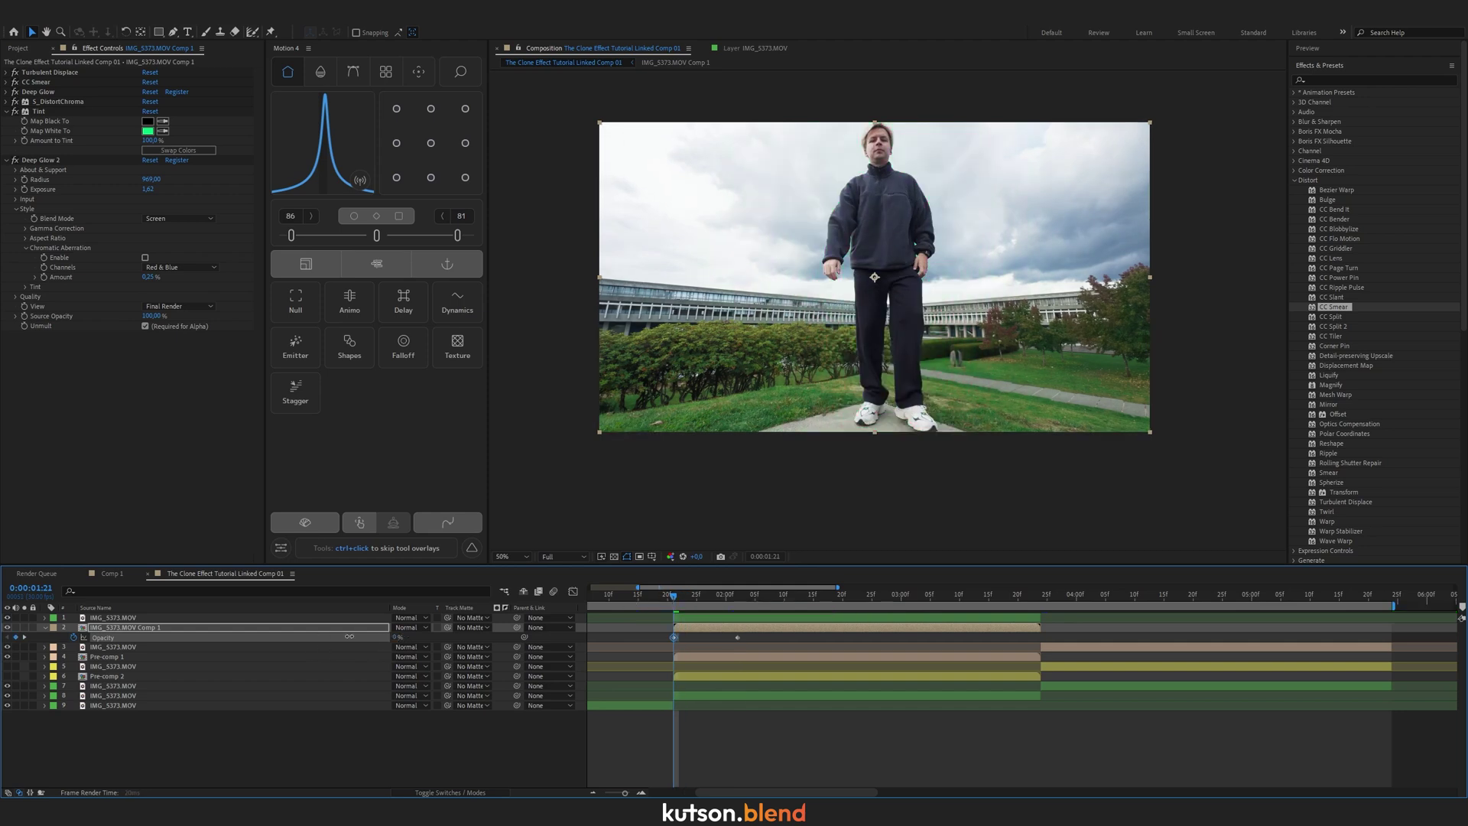
Add Opacity keyframes that fade the outline layer out from 100% at 0:00:03:02 to 0% at 0:00:03:11.
{"action": "left_click_drag", "start_coordinate": [674, 596], "coordinate": [819, 603]}
{"action": "key", "text": "space"}
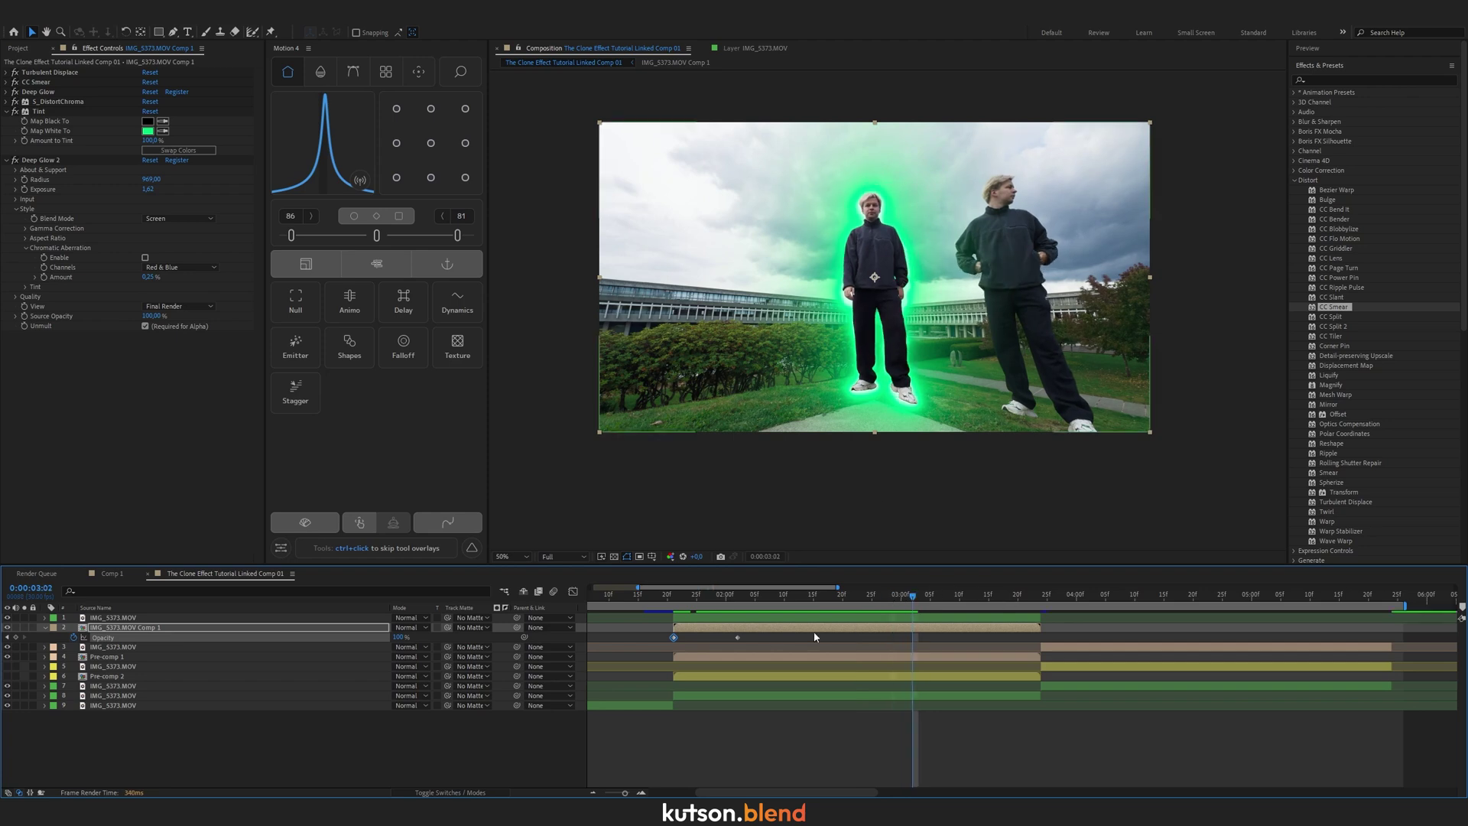
{"action": "key", "text": "ctrl+v"}
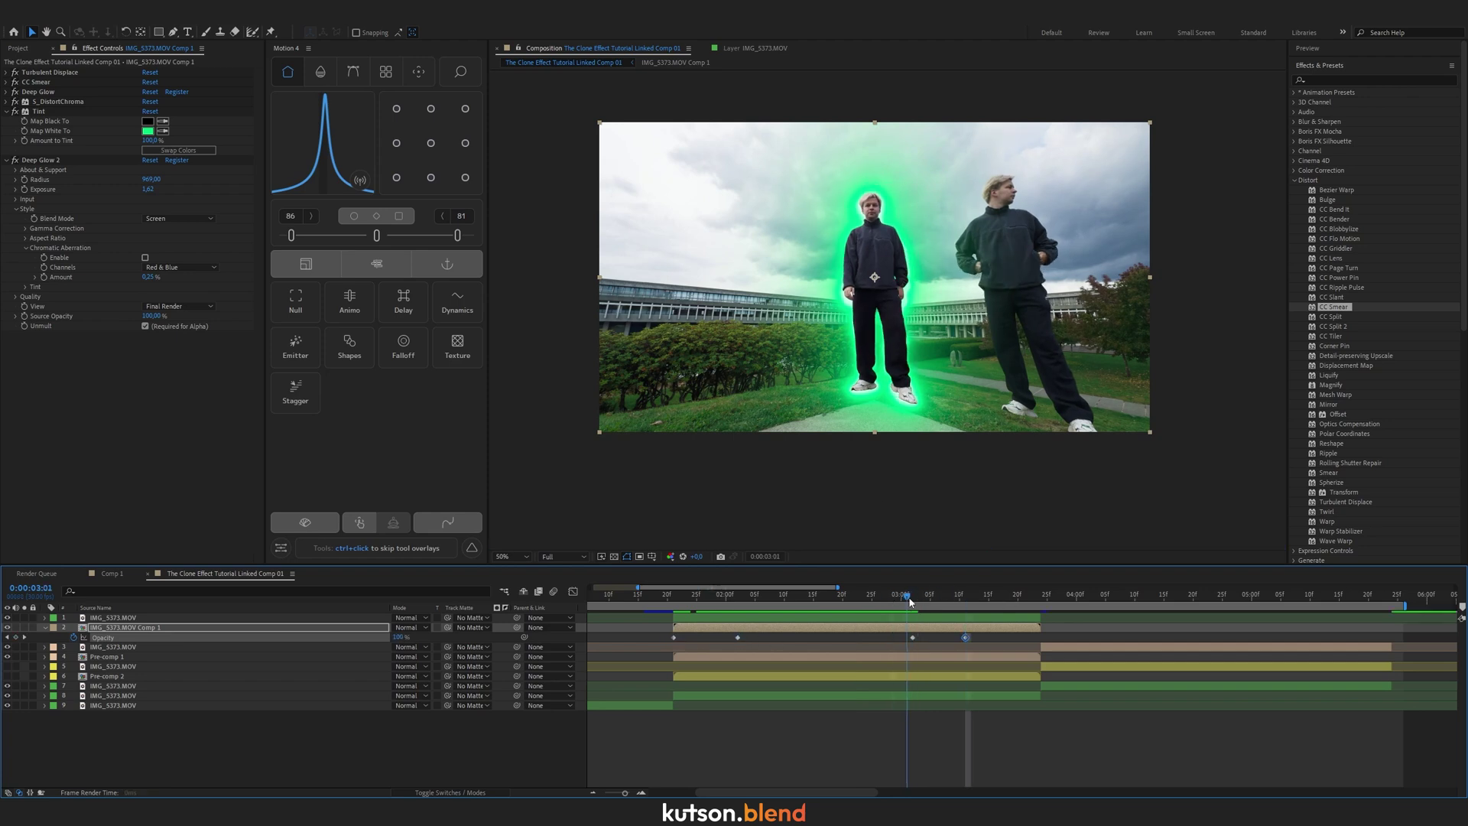
Add an Exposure effect to the topmost IMG_5373.MOV layer, give its Exposure the expression wiggle(30,1), and preview the flicker.
{"action": "left_click", "coordinate": [827, 619]}
{"action": "key", "text": "ctrl+space"}
{"action": "type", "text": "expos"}
{"action": "key", "text": "Return"}
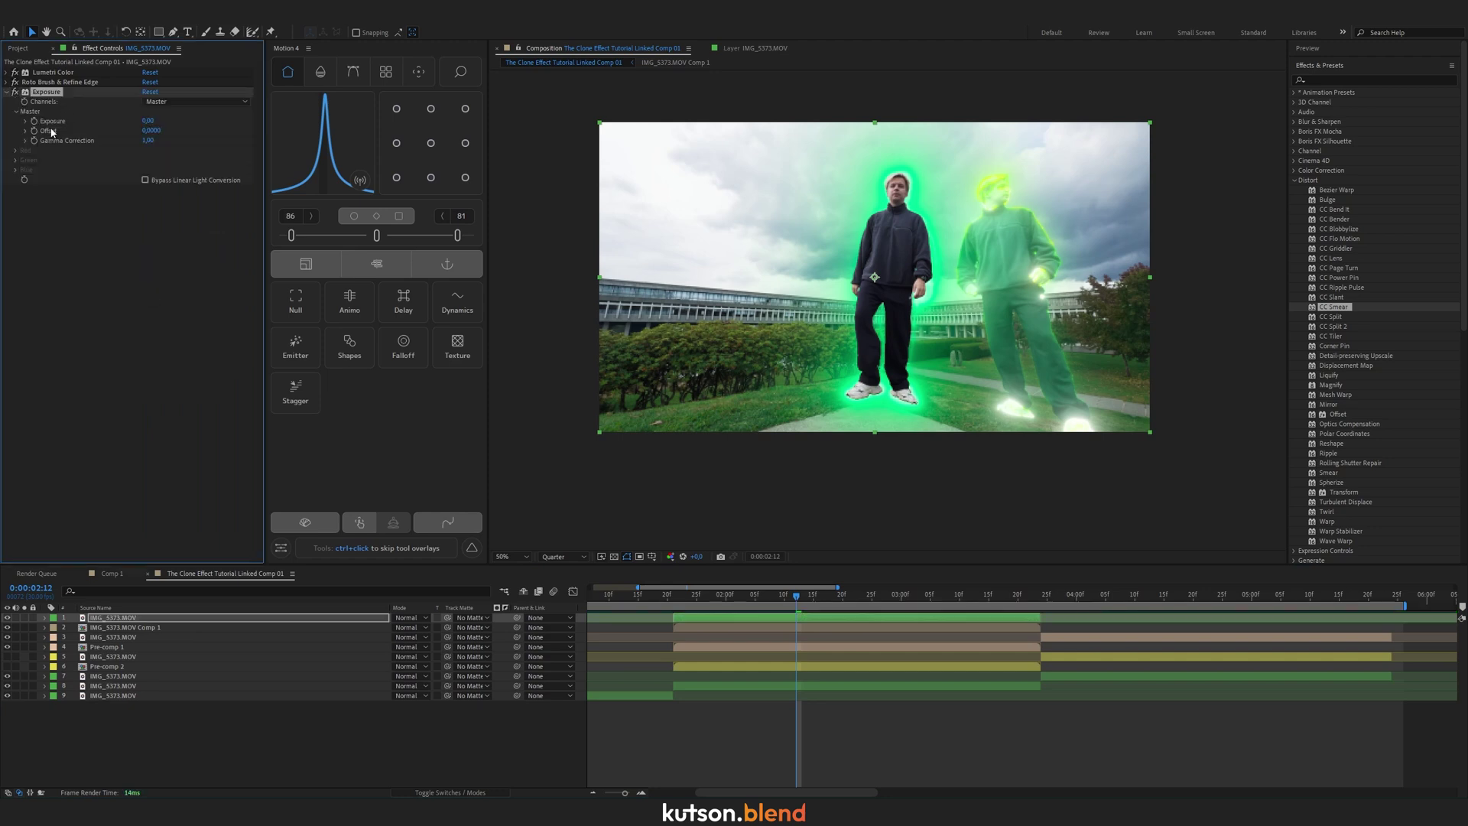
{"action": "left_click", "coordinate": [34, 122], "text": "alt"}
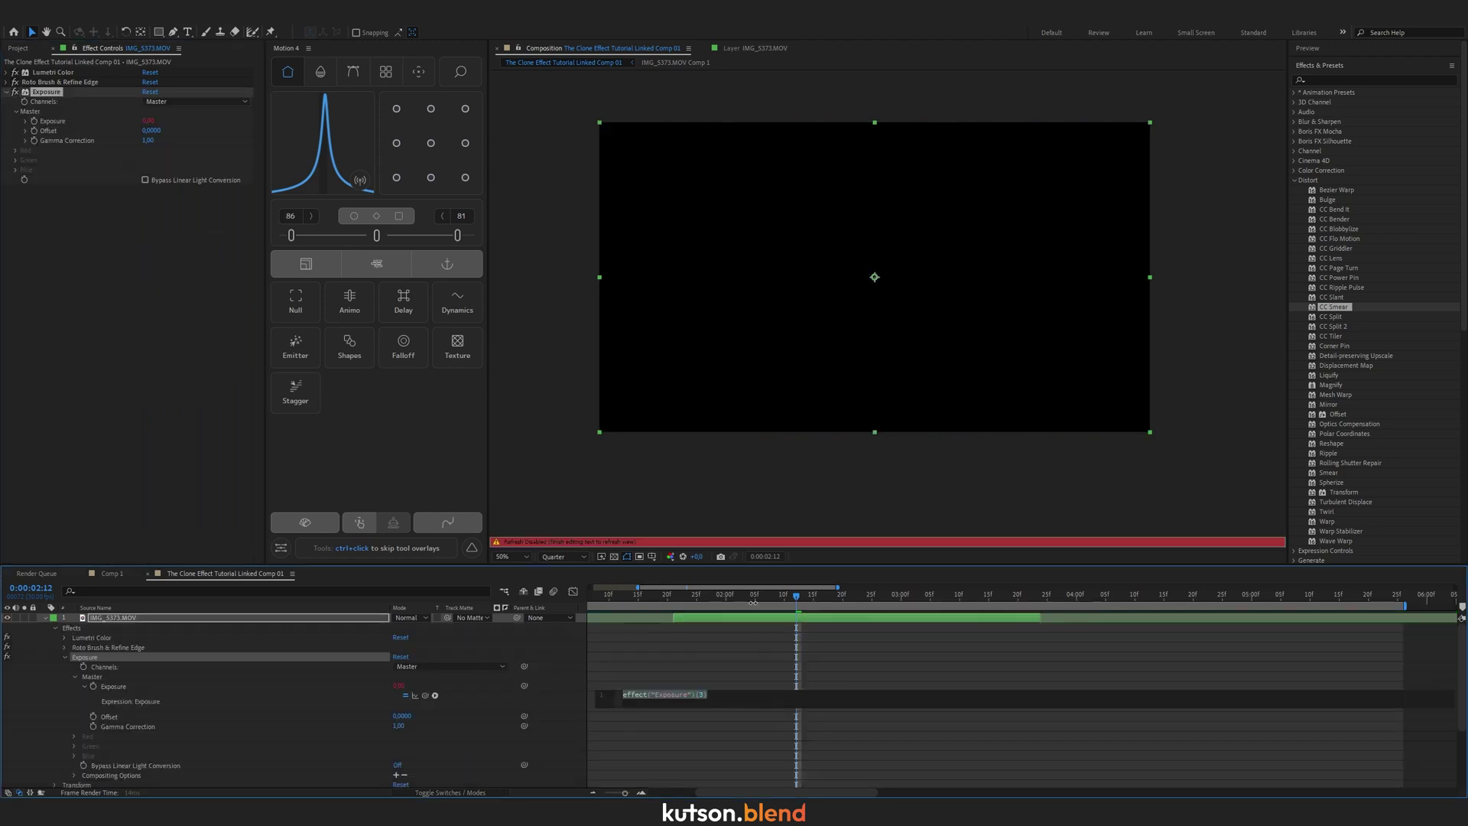
{"action": "type", "text": "wiggle("}
{"action": "type", "text": "30,1"}
{"action": "left_click", "coordinate": [733, 591]}
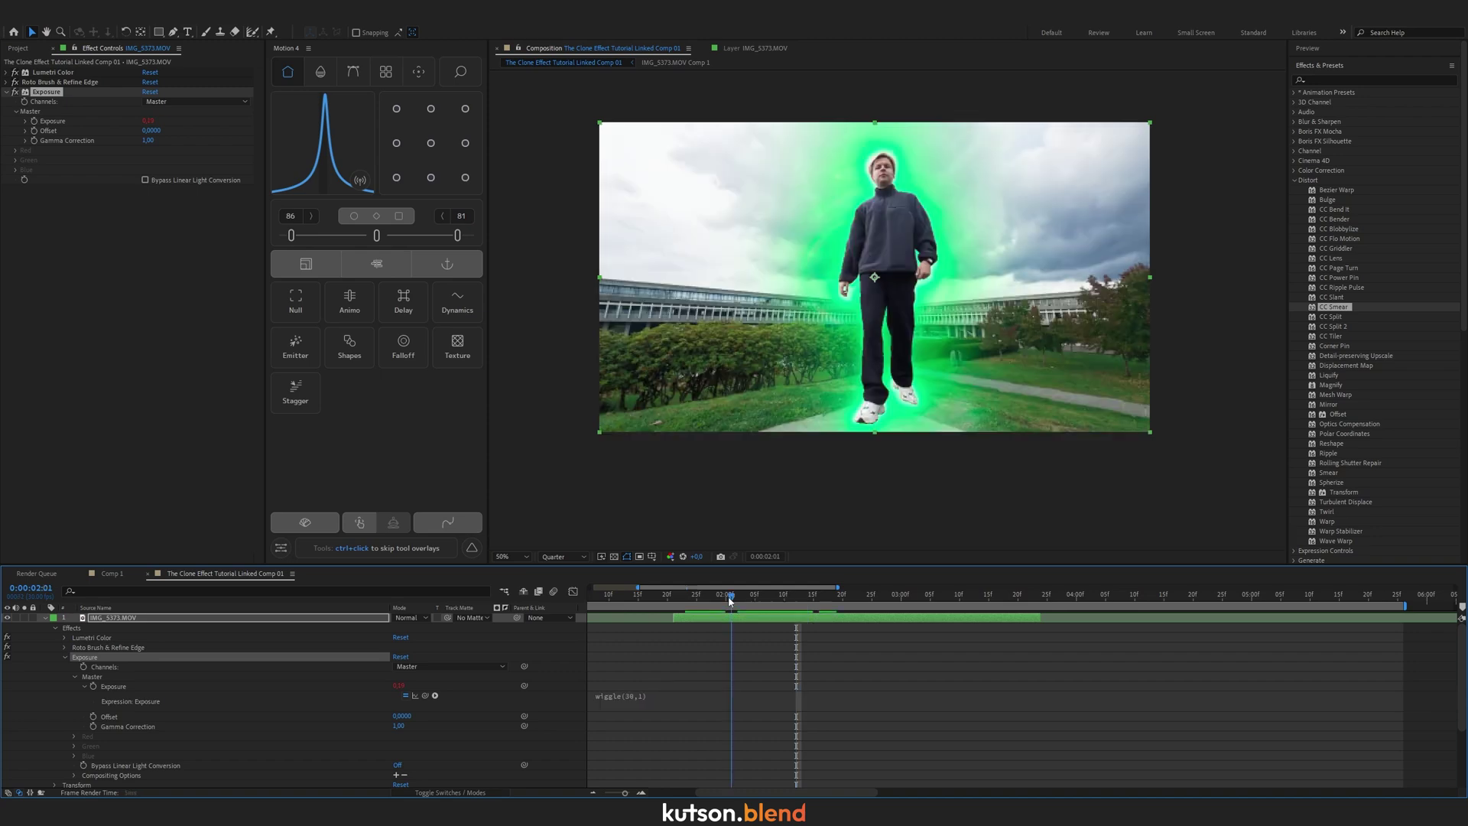
{"action": "left_click_drag", "start_coordinate": [737, 602], "coordinate": [831, 596]}
Remove the amplitude argument from the Exposure expression, leaving wiggle(30,).
{"action": "left_click", "coordinate": [664, 697]}
{"action": "left_click", "coordinate": [678, 697]}
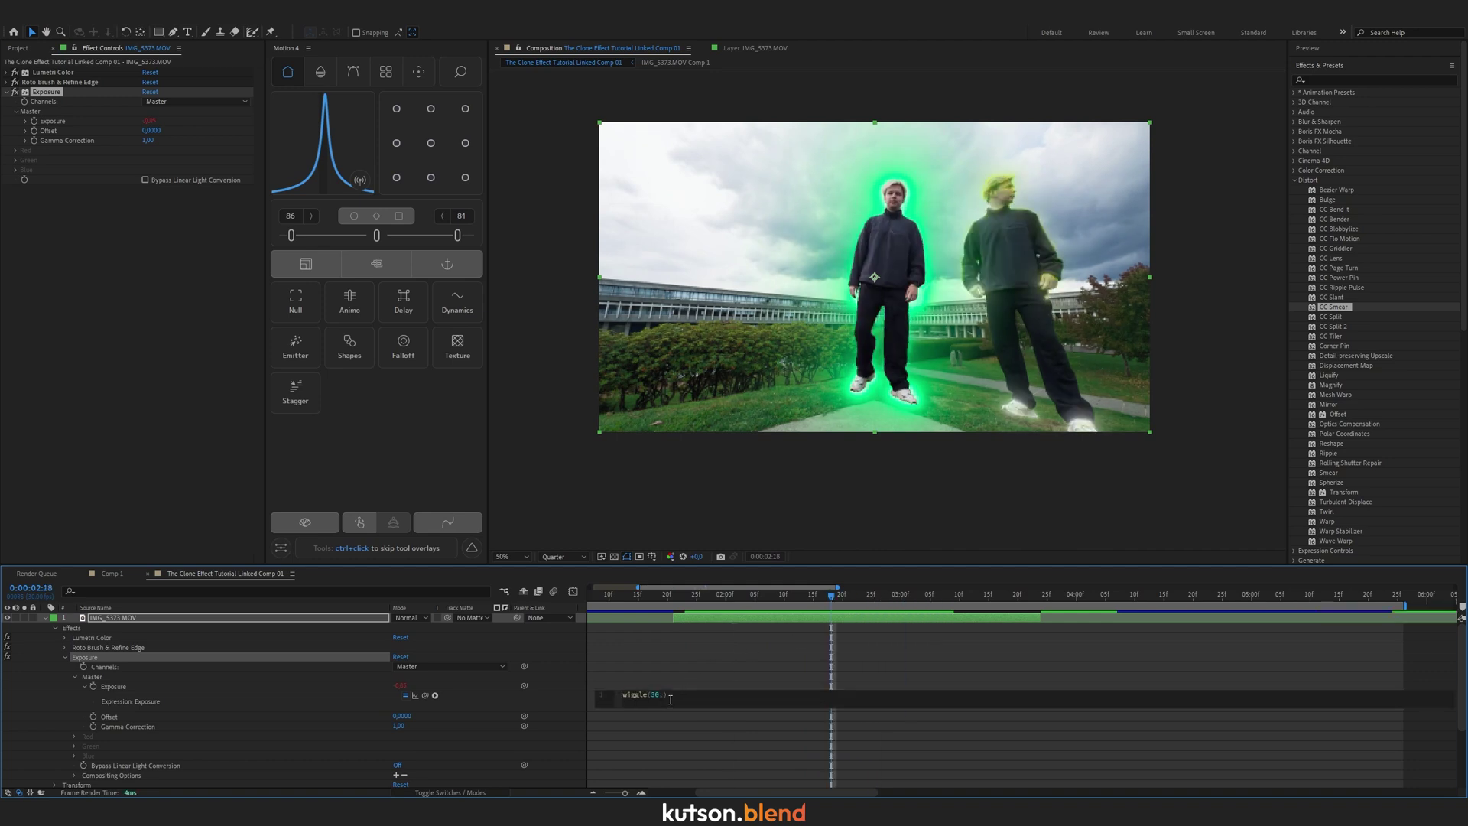
{"action": "left_click", "coordinate": [842, 598]}
{"action": "left_click", "coordinate": [647, 696]}
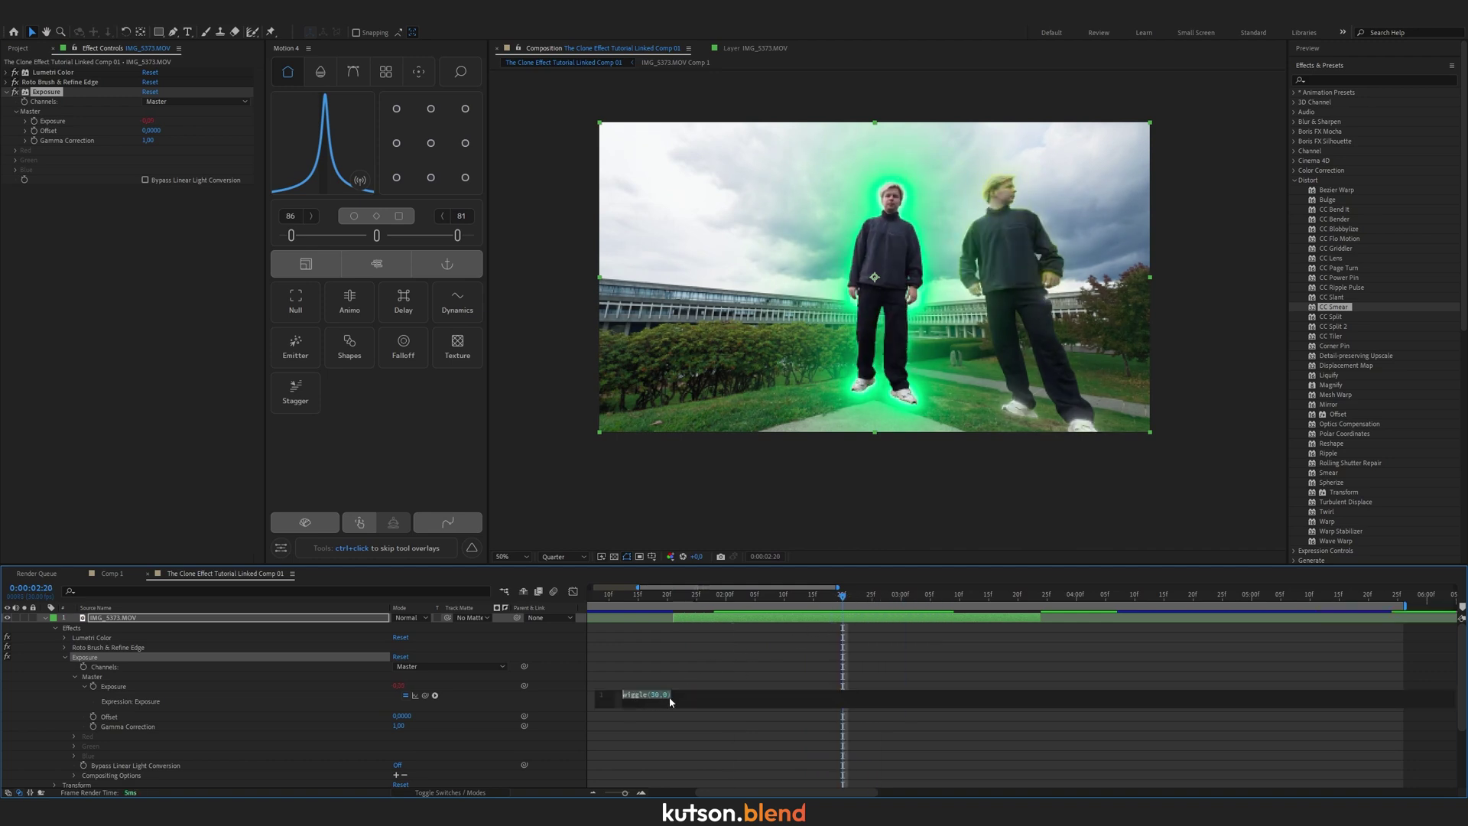
{"action": "left_click", "coordinate": [672, 695]}
Add a Slider Control effect to the topmost IMG_5373.MOV layer.
{"action": "left_click", "coordinate": [142, 404]}
{"action": "key", "text": "ctrl+space"}
{"action": "type", "text": "s;"}
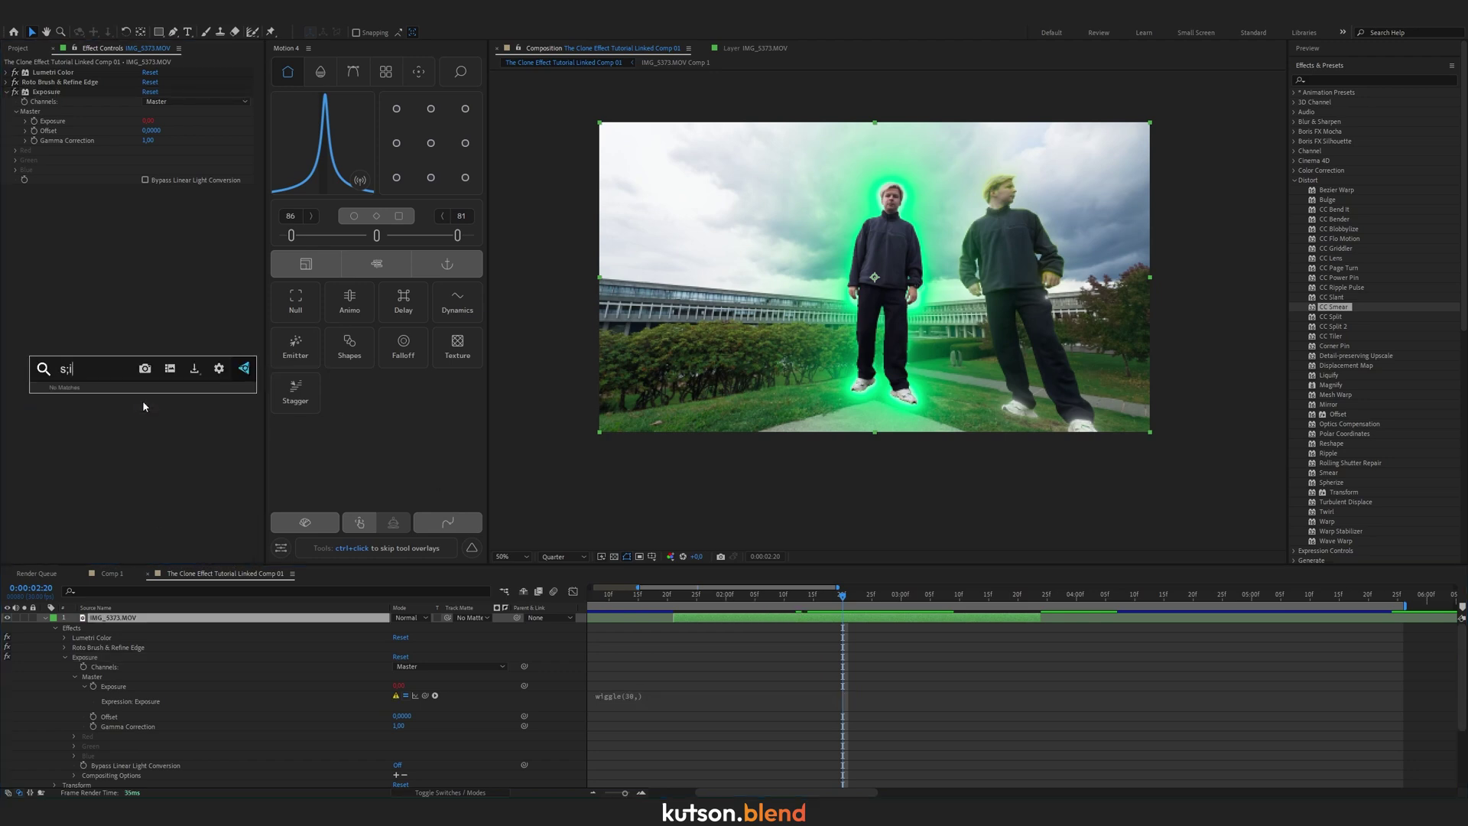
{"action": "key", "text": "BackSpace"}
{"action": "type", "text": "l"}
{"action": "left_click", "coordinate": [143, 452]}
Link the wiggle expression's amplitude to the Slider Control's Slider and set the Slider to 1.
{"action": "left_click", "coordinate": [659, 697]}
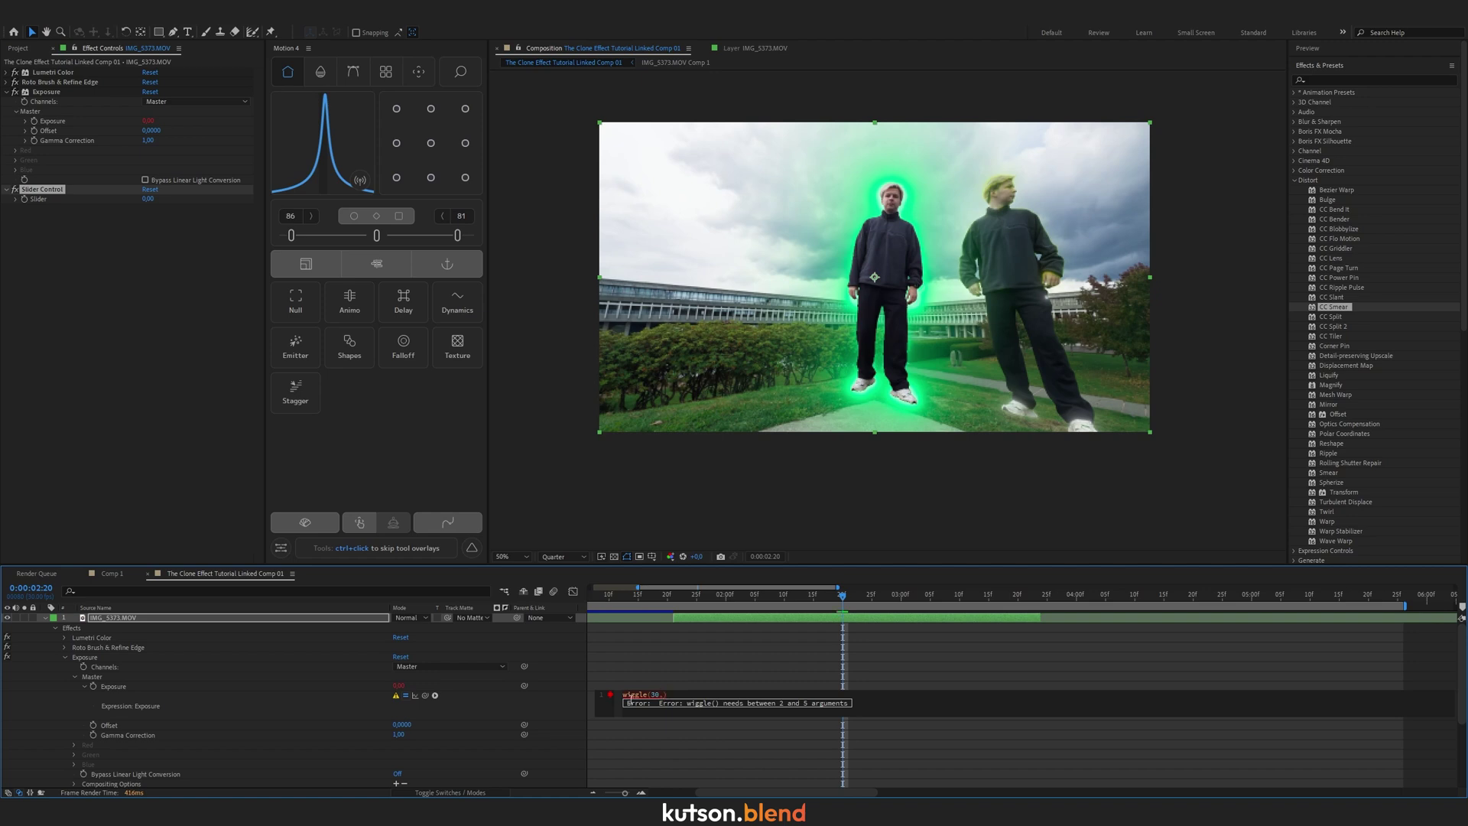
{"action": "left_click_drag", "start_coordinate": [426, 700], "coordinate": [40, 200]}
{"action": "left_click_drag", "start_coordinate": [149, 201], "coordinate": [178, 203]}
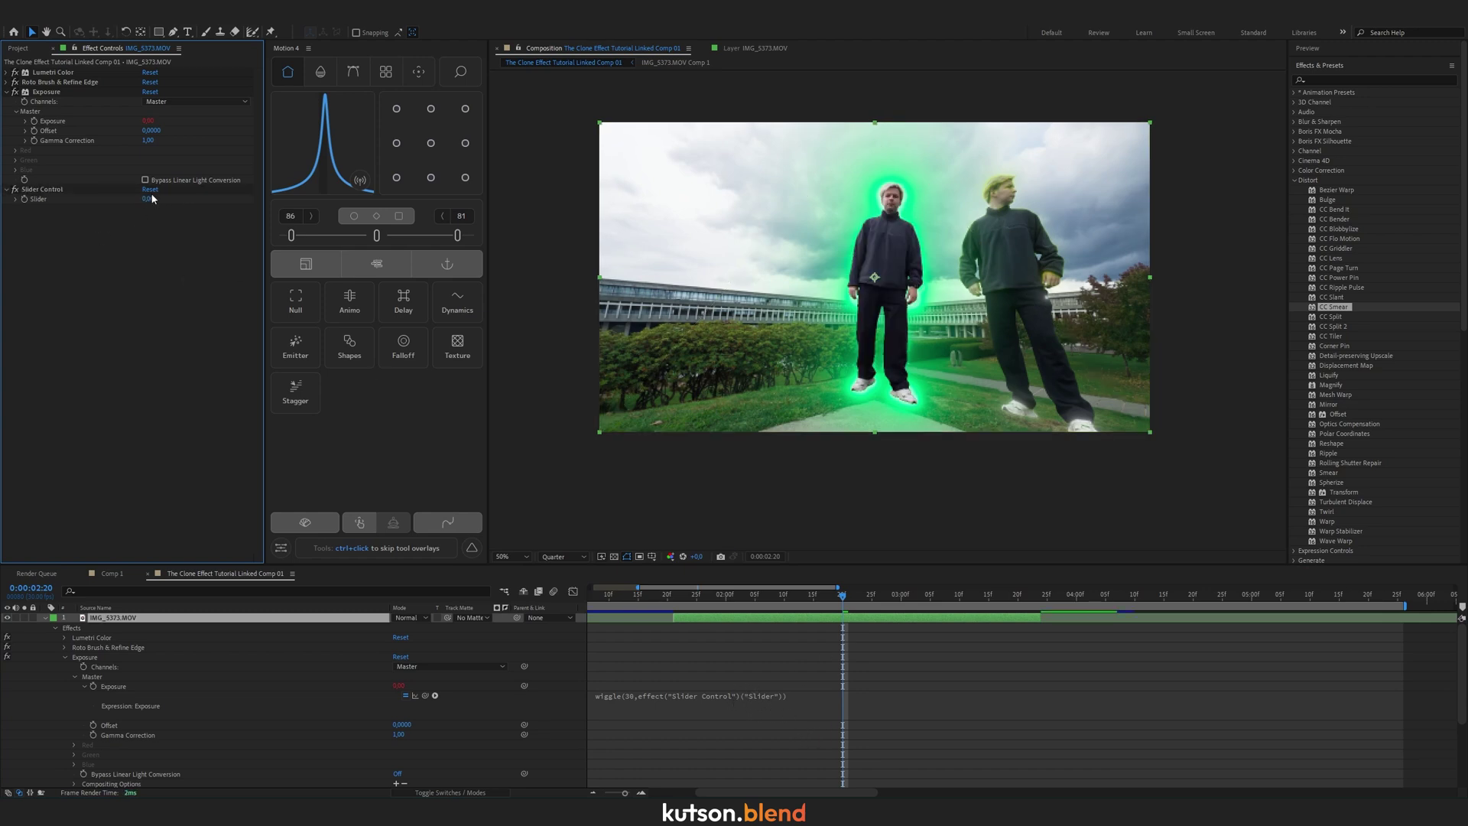
{"action": "left_click", "coordinate": [150, 199]}
{"action": "type", "text": "1"}
{"action": "key", "text": "Return"}
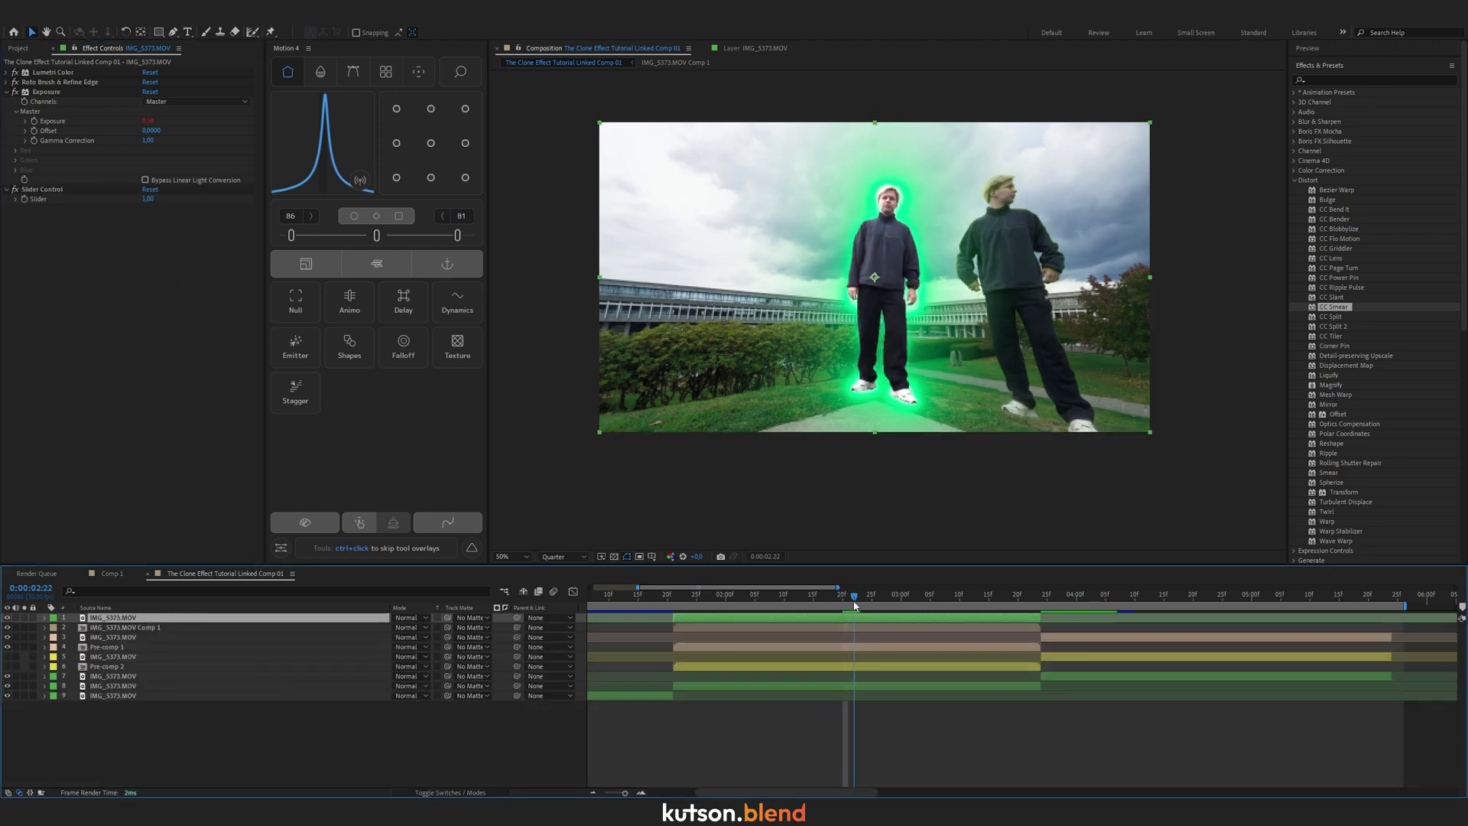
Keyframe the Slider from 1 at 0:00:02:24 to 0 at 0:00:03:11 and easy-ease the keyframes.
{"action": "left_click_drag", "start_coordinate": [837, 600], "coordinate": [855, 598]}
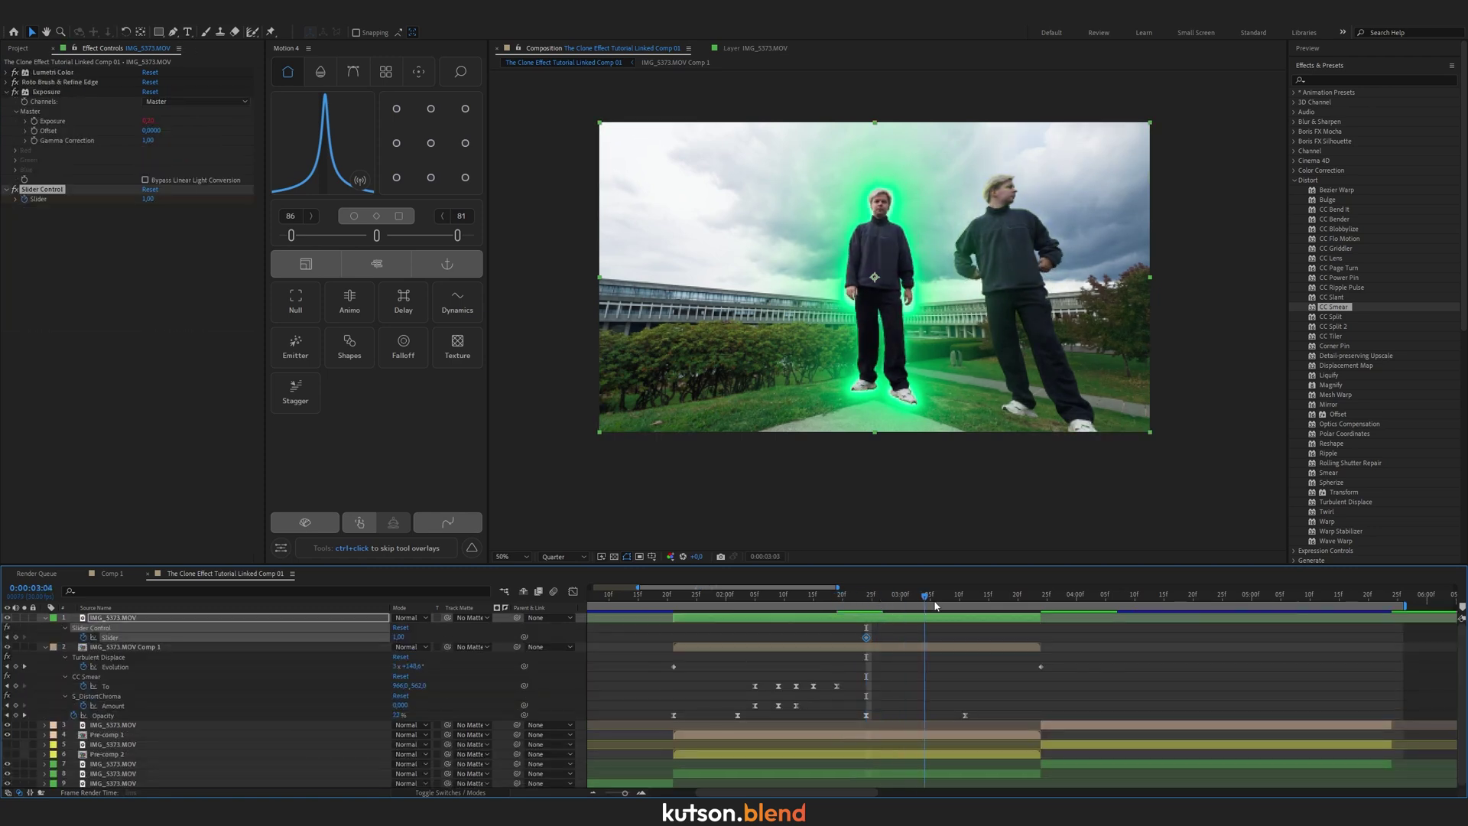
{"action": "key", "text": "k"}
{"action": "left_click", "coordinate": [146, 199]}
{"action": "type", "text": "0"}
{"action": "key", "text": "F9"}
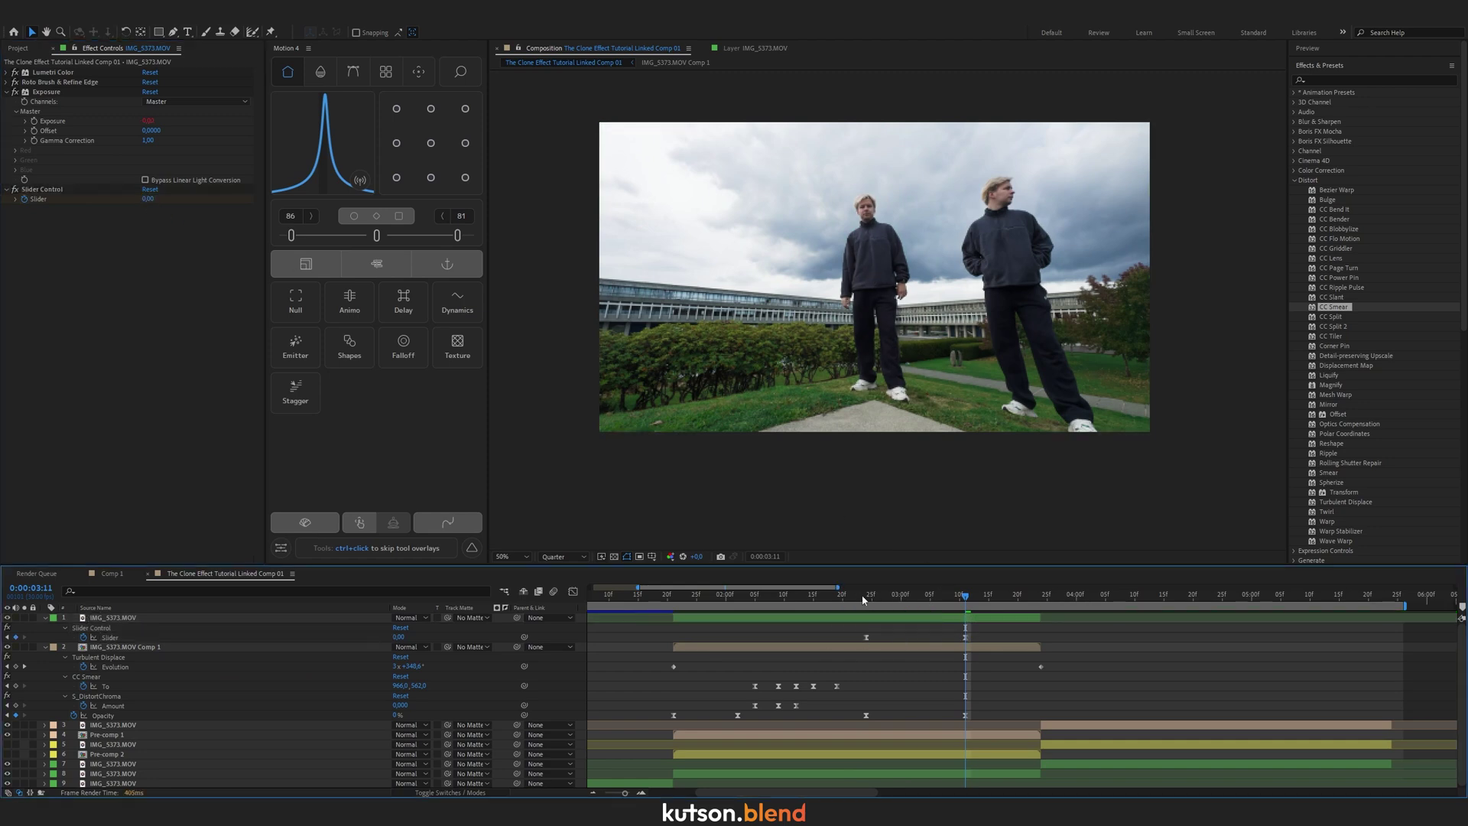
Play and scrub through the composition to review the flicker, glow and outline fade.
{"action": "mouse_move", "coordinate": [859, 596]}
{"action": "left_mouse_down"}
{"action": "mouse_move", "coordinate": [722, 595]}
{"action": "mouse_move", "coordinate": [973, 619]}
{"action": "mouse_move", "coordinate": [718, 598]}
{"action": "left_mouse_up"}
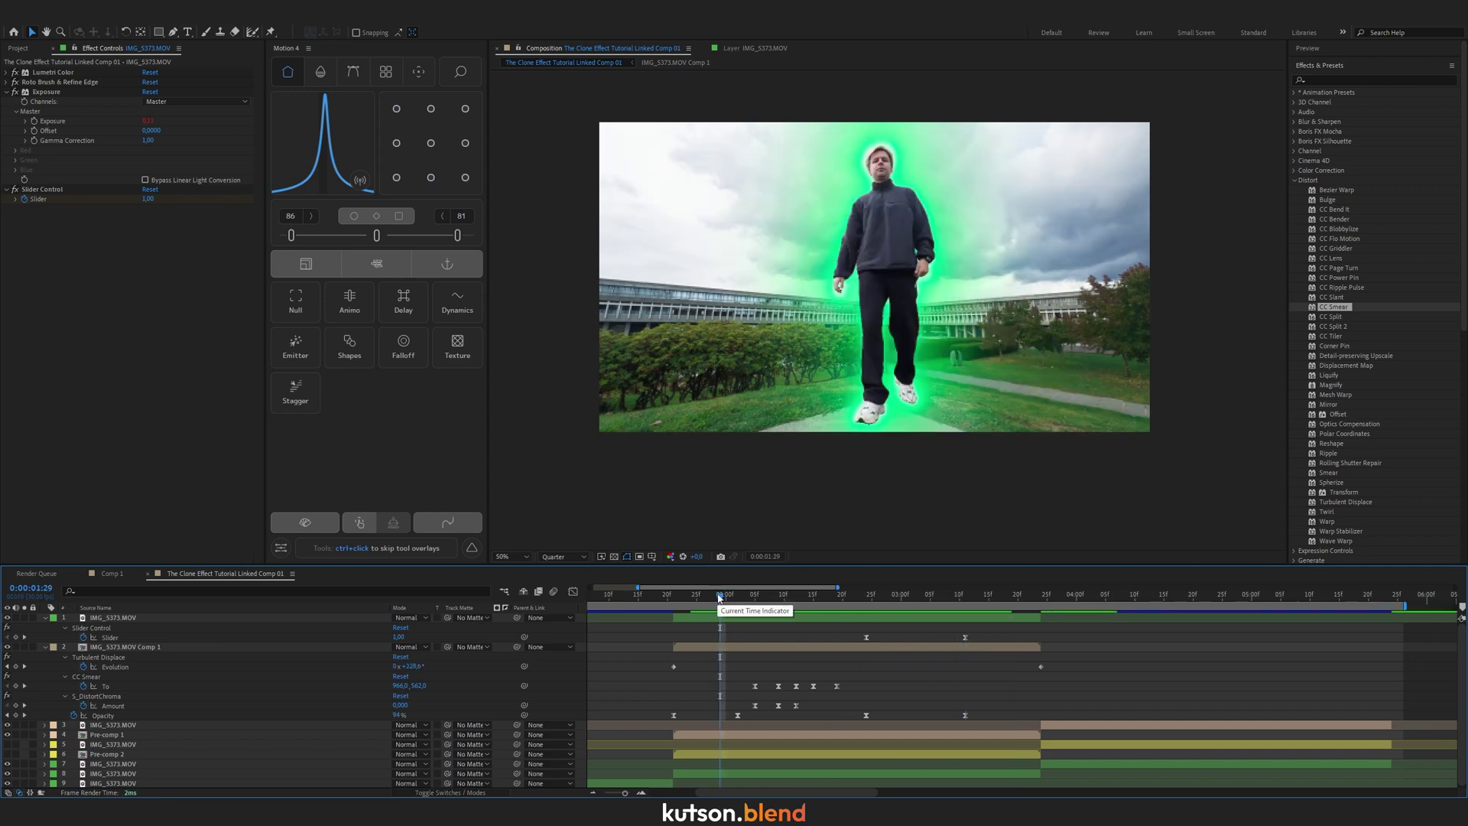
{"action": "key", "text": "space"}
{"action": "key", "text": "space"}
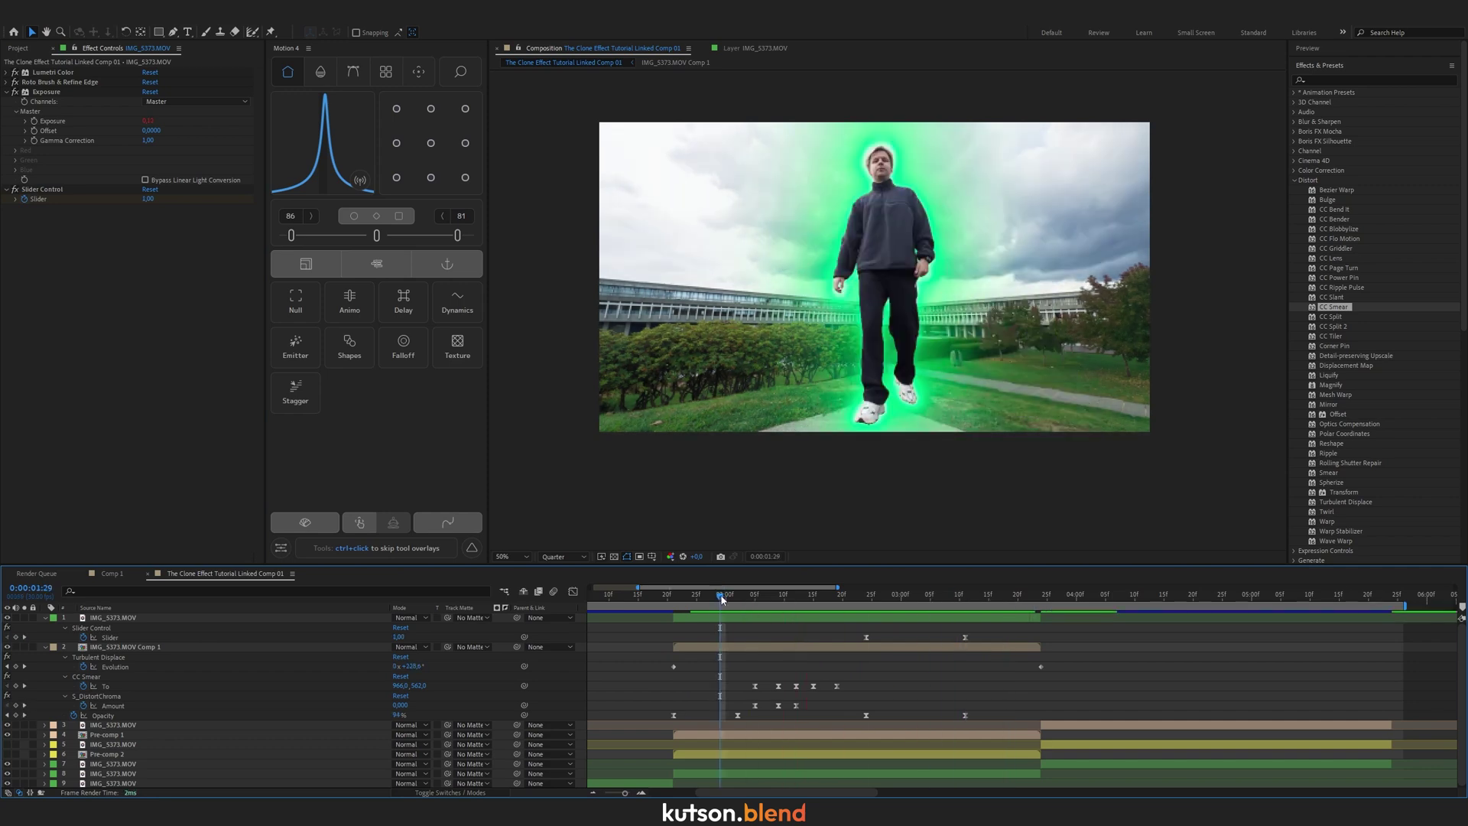
{"action": "key", "text": "space"}
{"action": "key", "text": "space"}
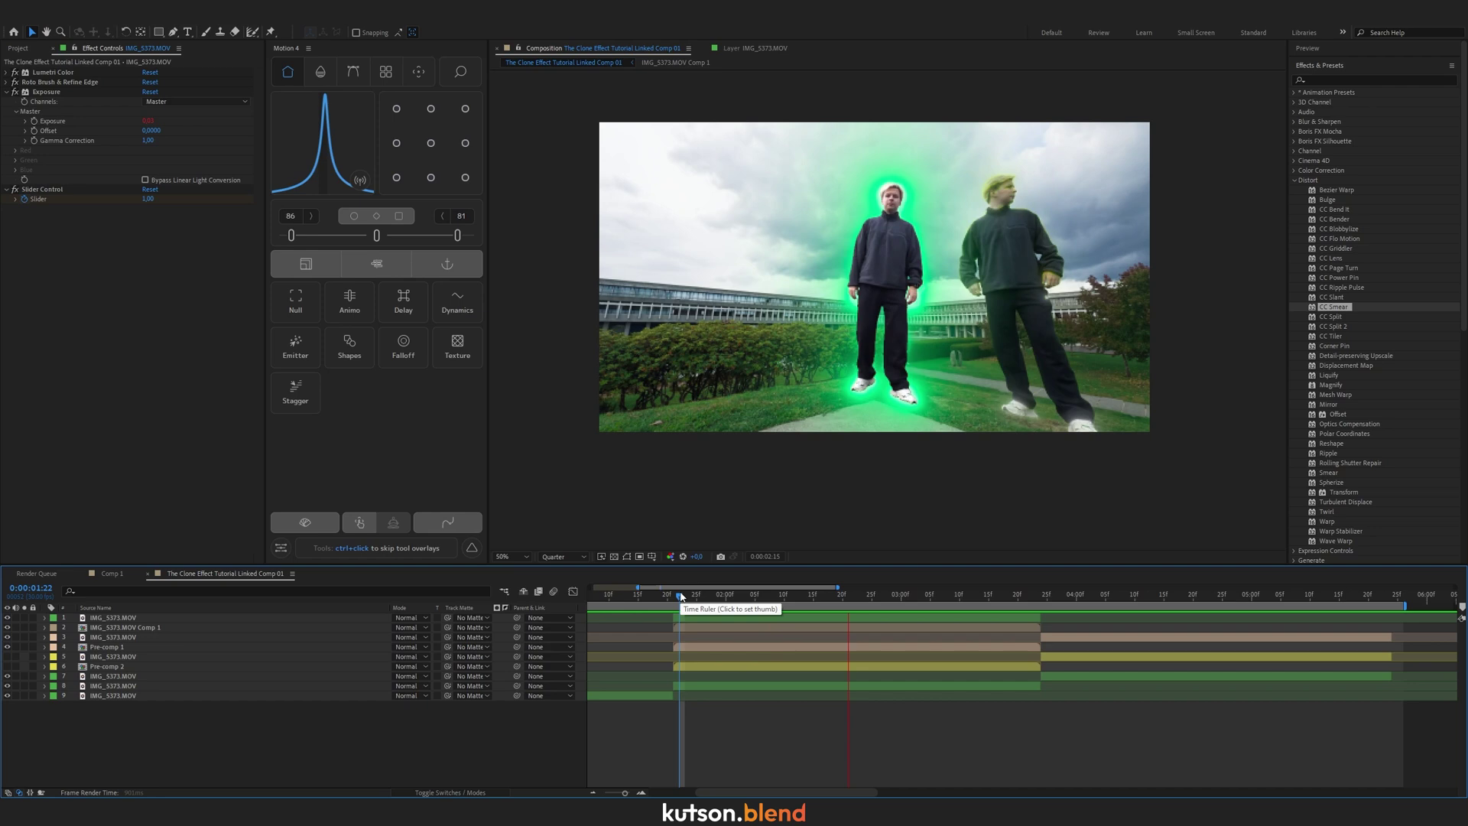
{"action": "left_click_drag", "start_coordinate": [680, 597], "coordinate": [960, 601]}
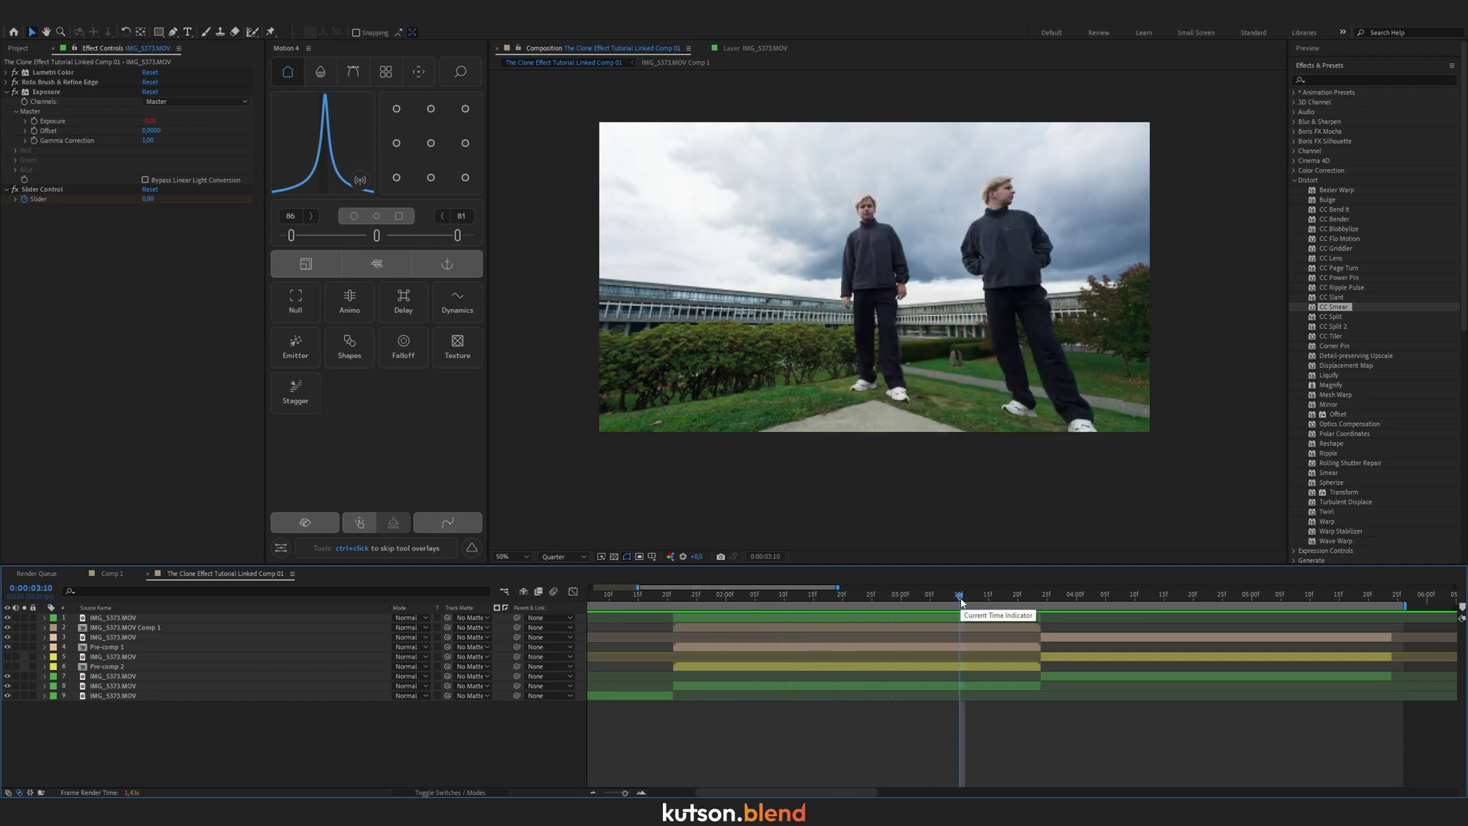